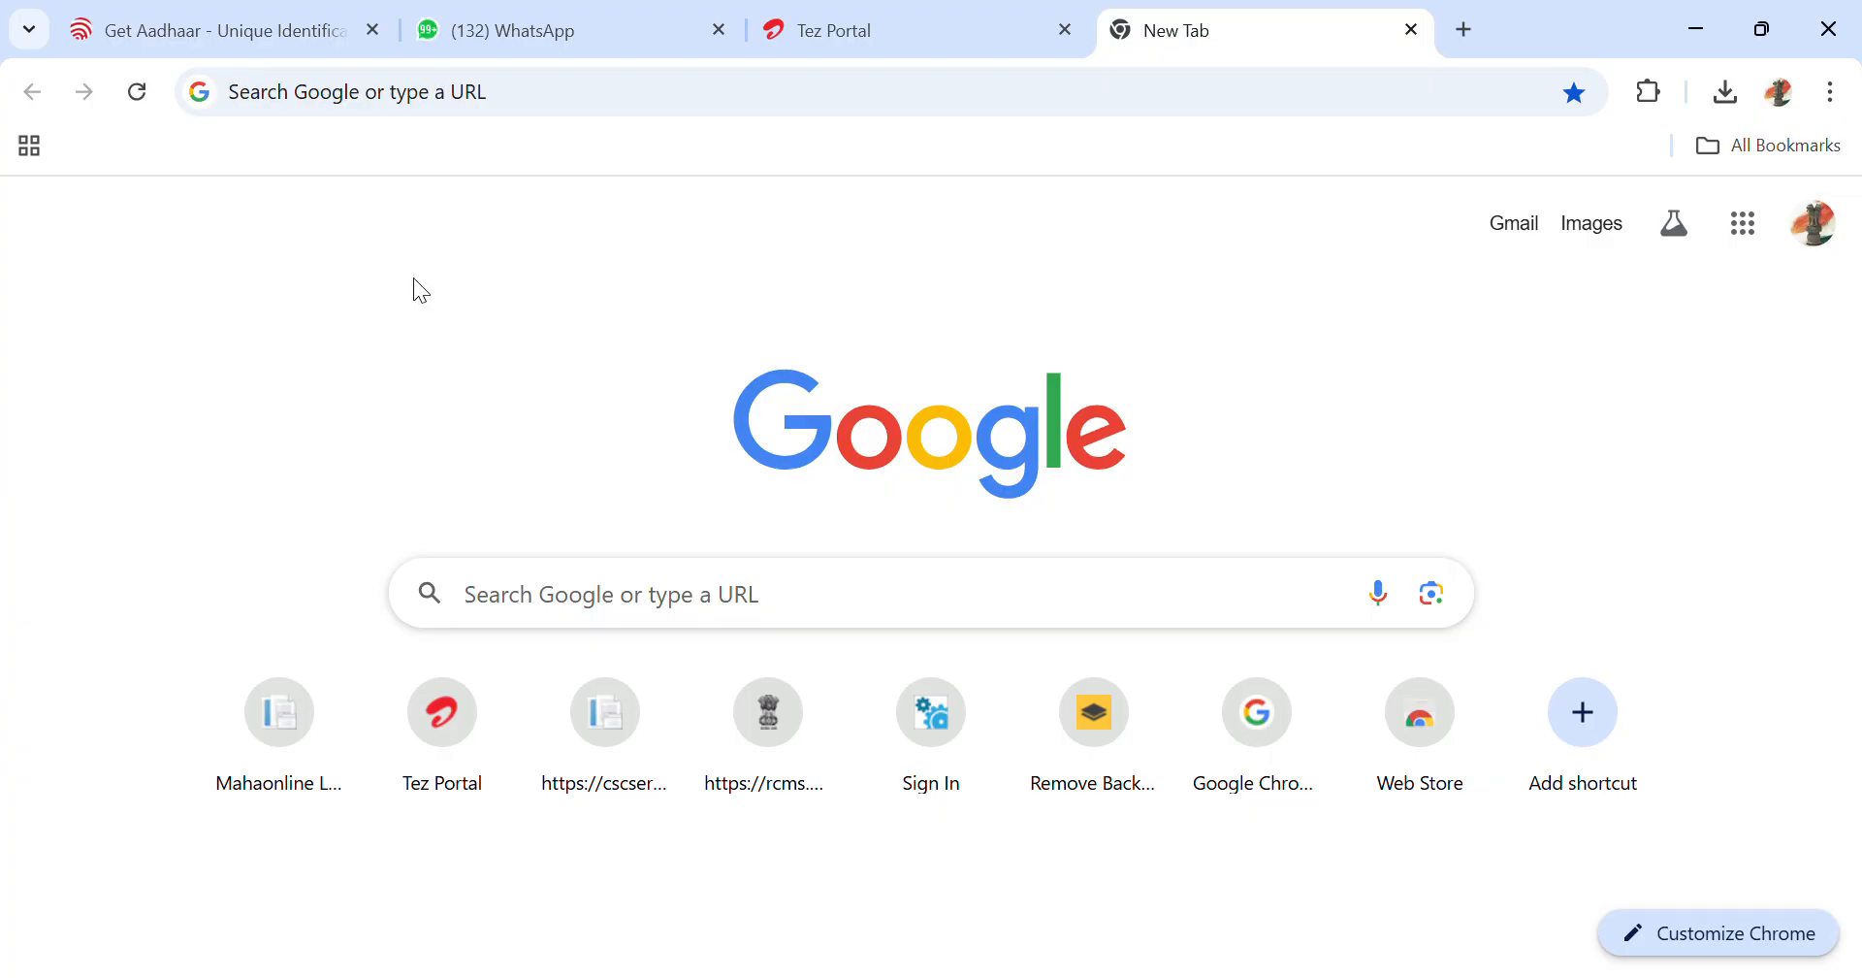
Search Google for 'aaple sarkar' and open the official Aaple Sarkar portal.
click(579, 104)
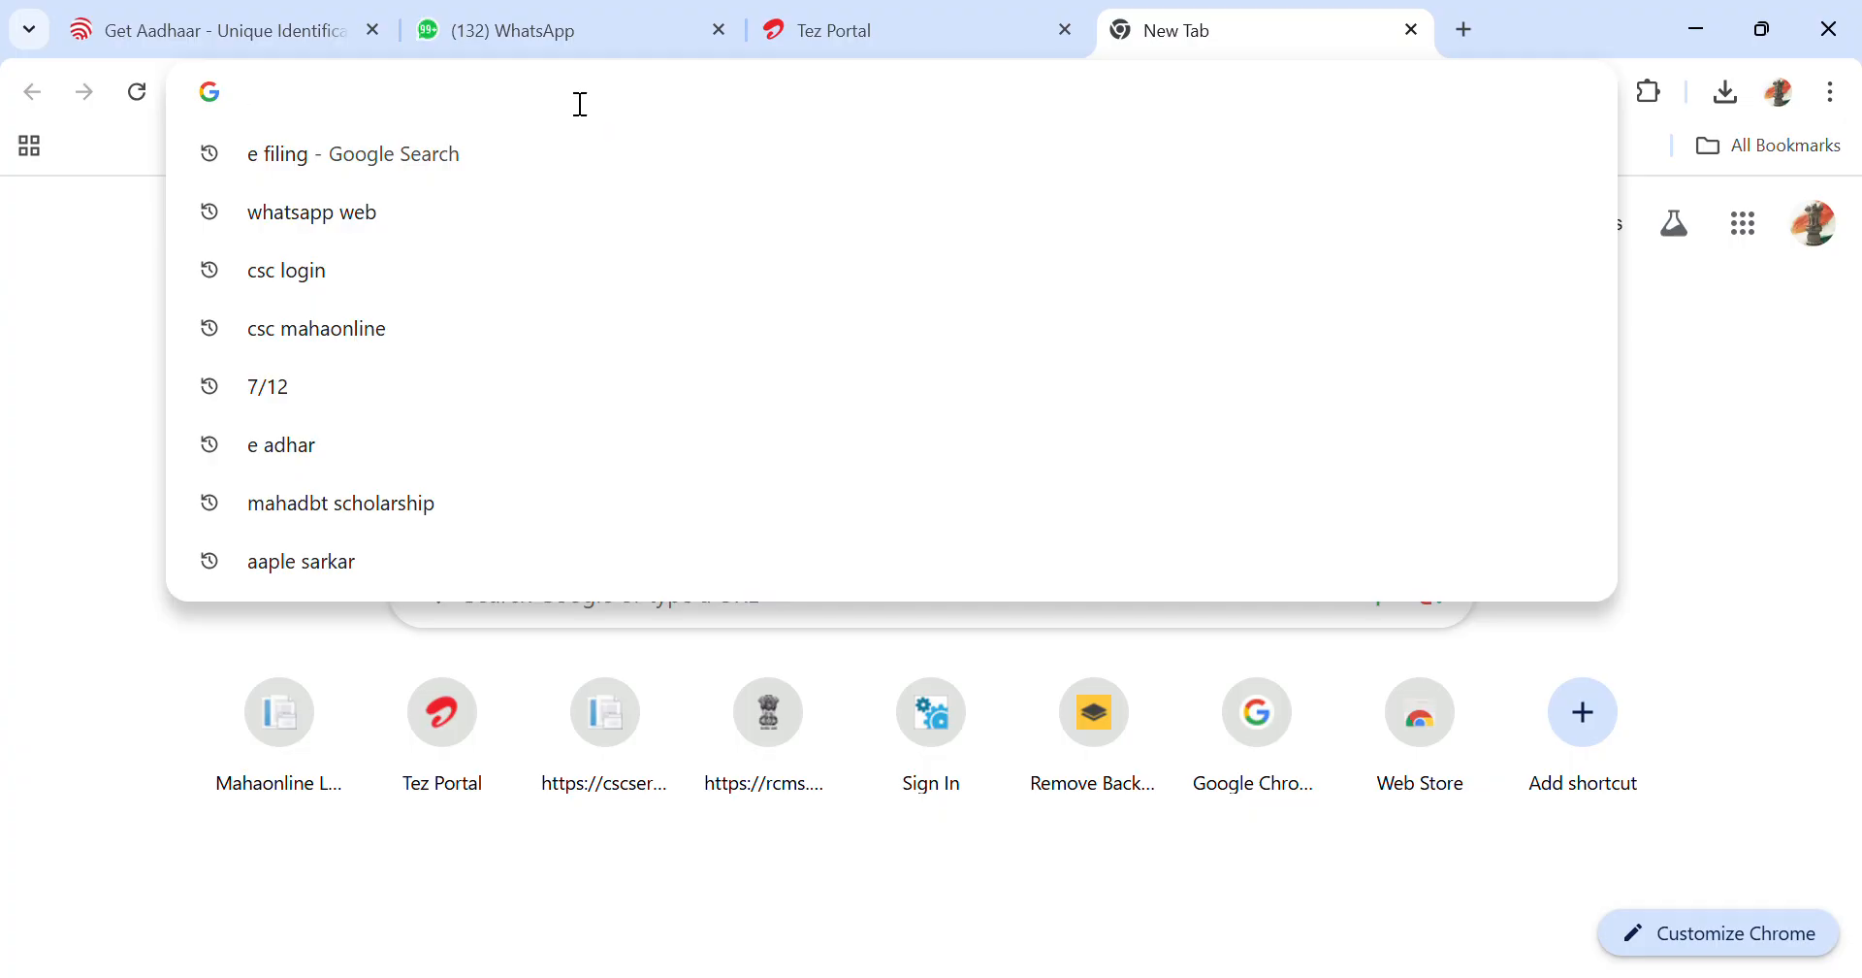
text(apale)
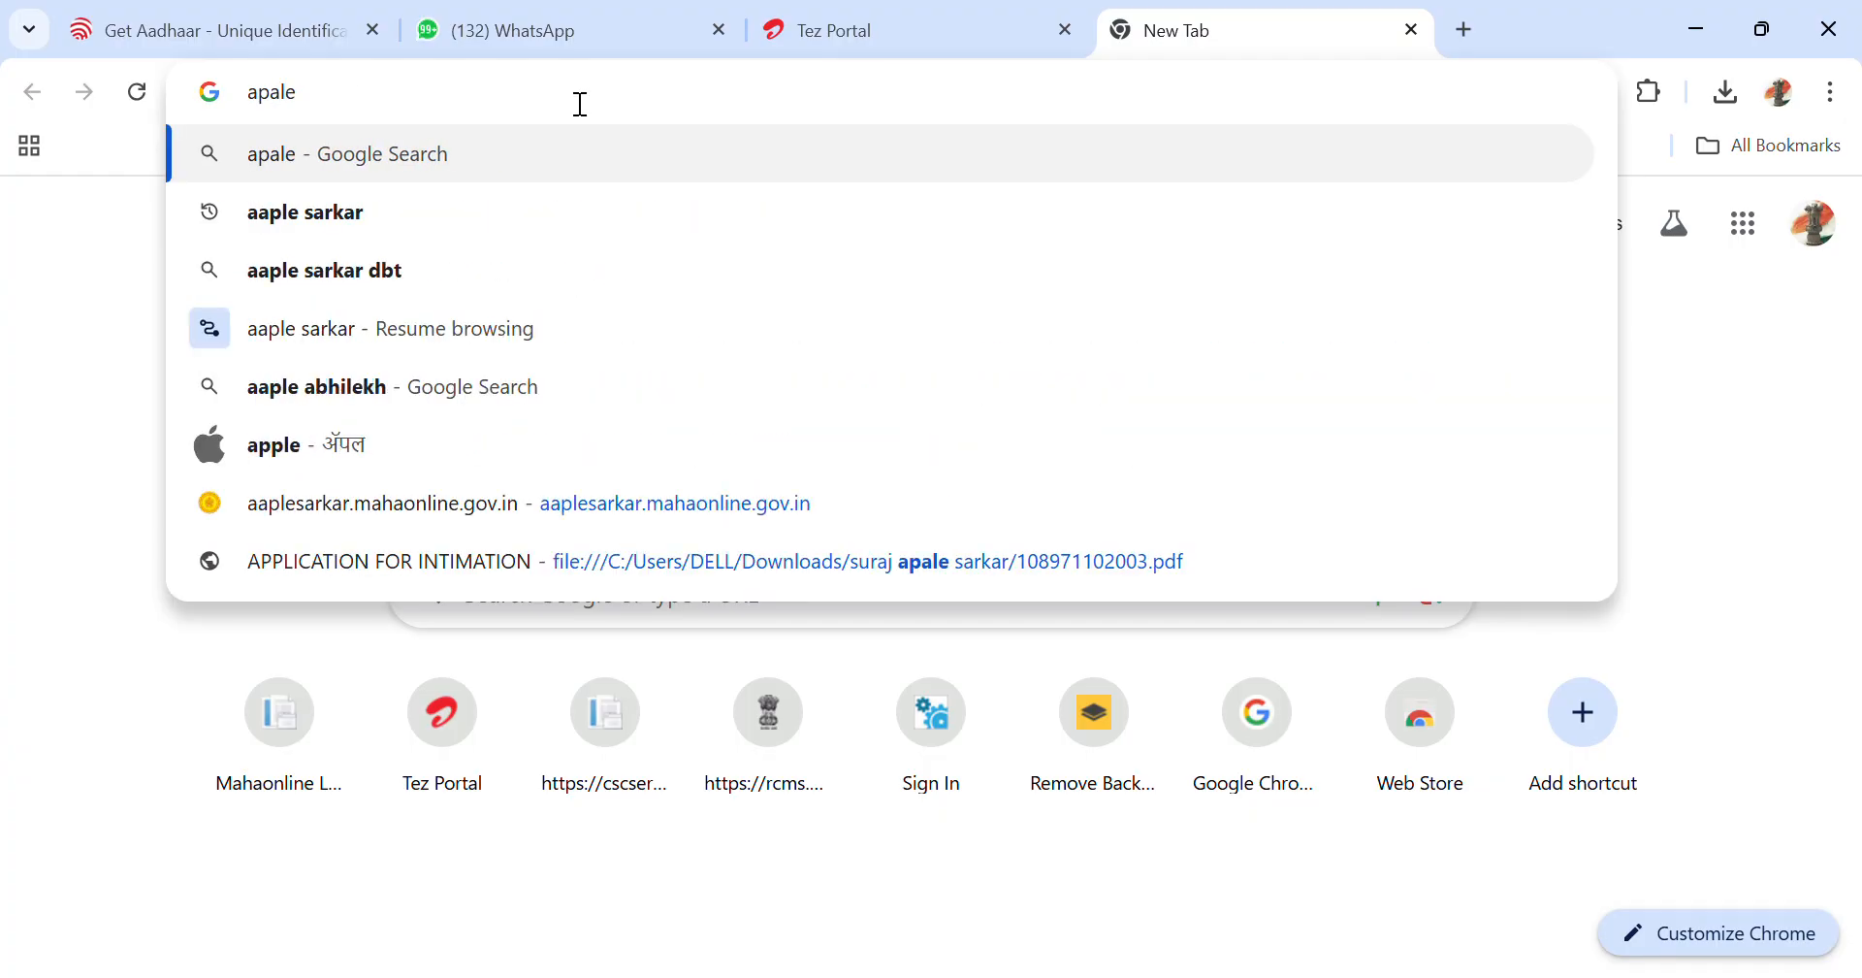
key(Down)
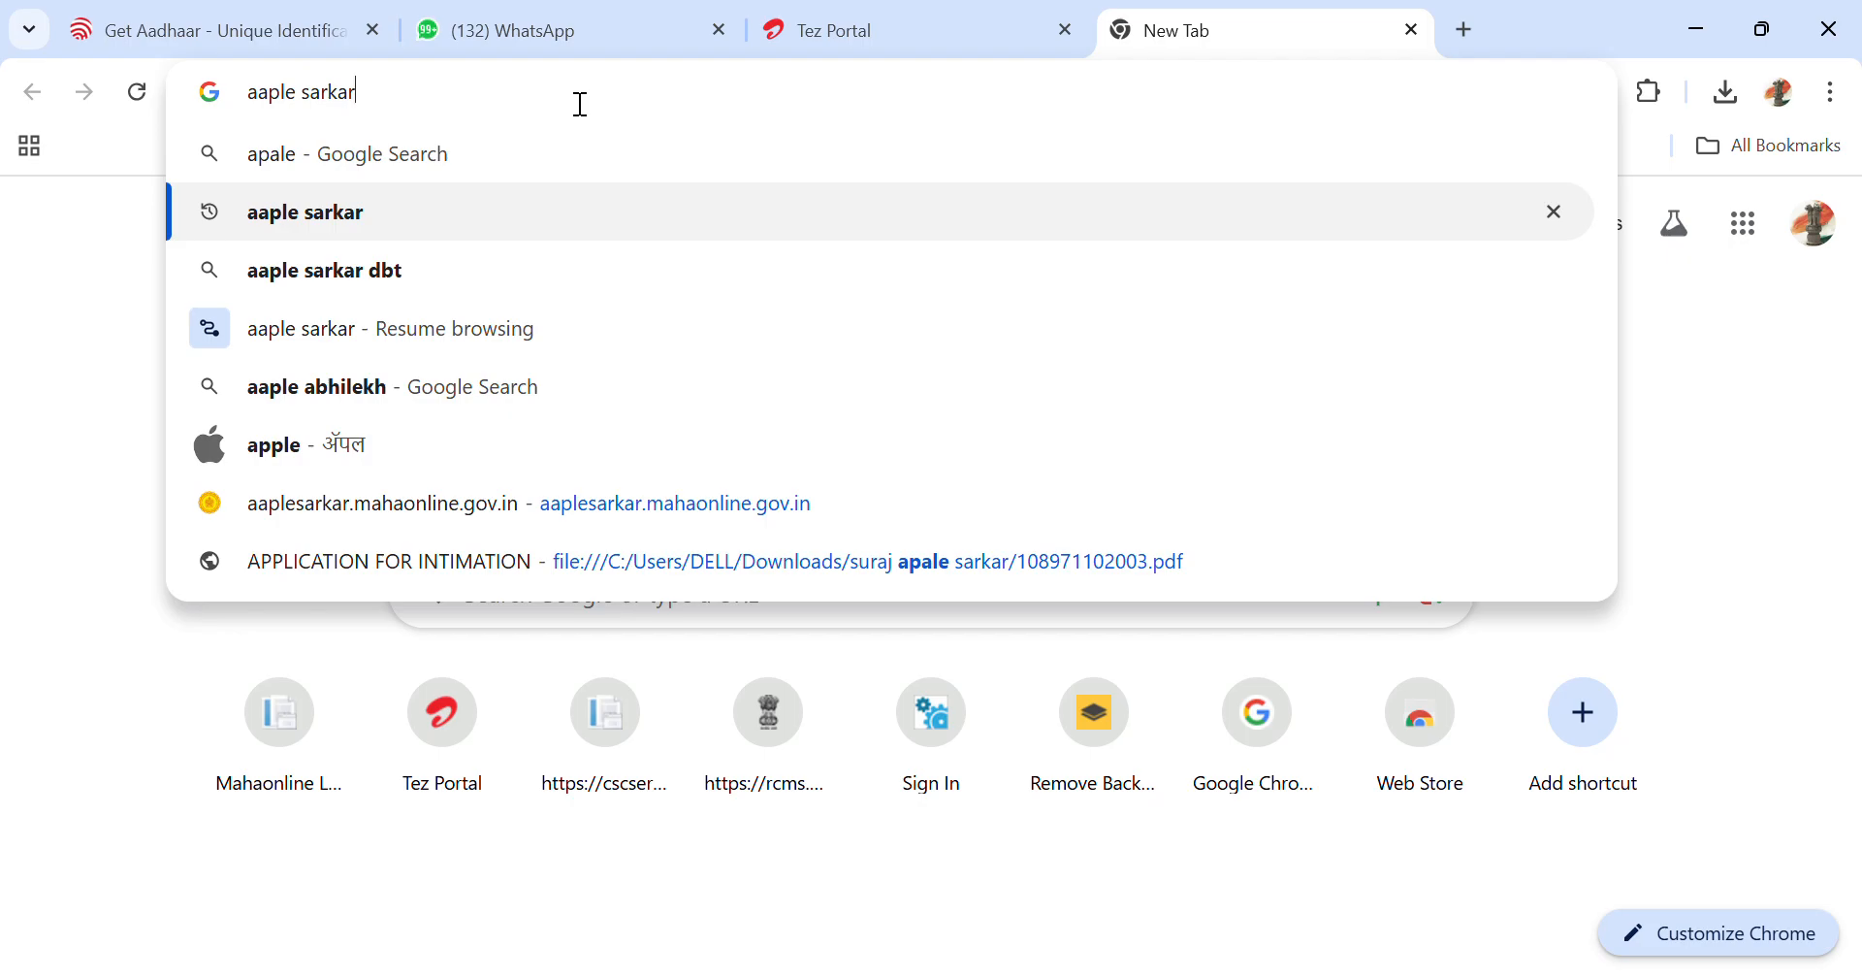
key(Return)
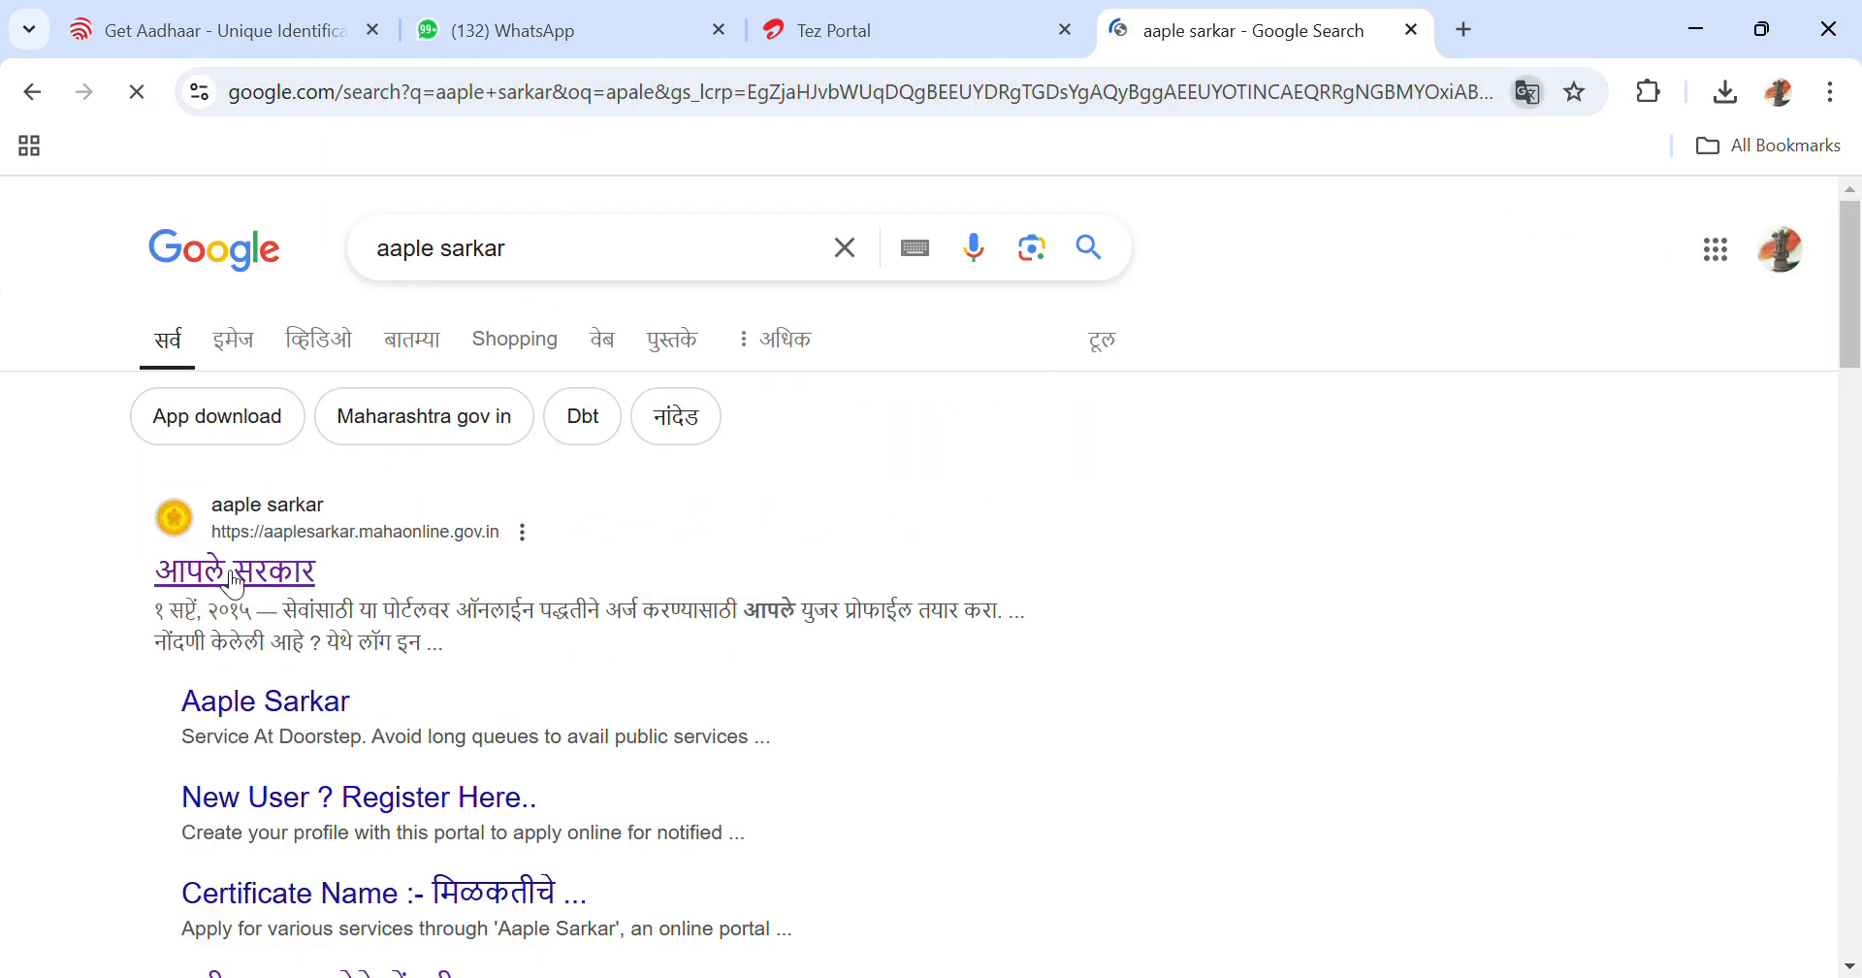
click(234, 580)
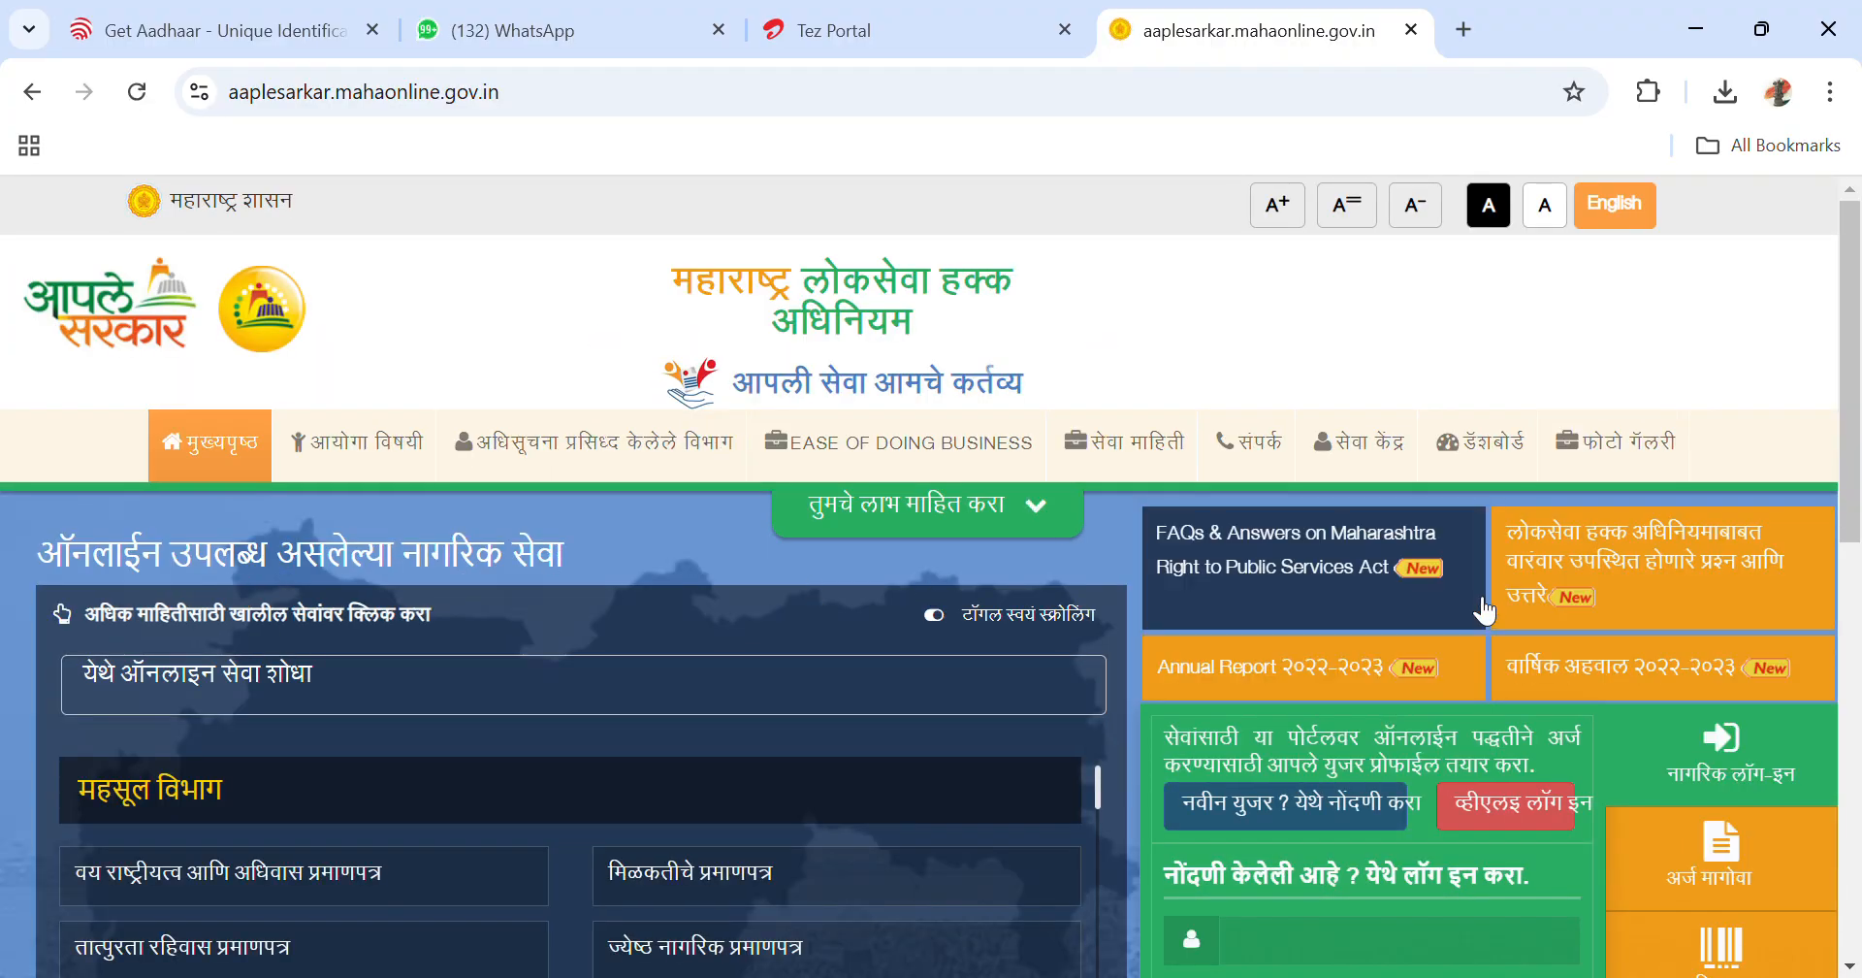
Start new-user registration with option 1 and district नाशिक.
scroll(1484, 613, down, 3)
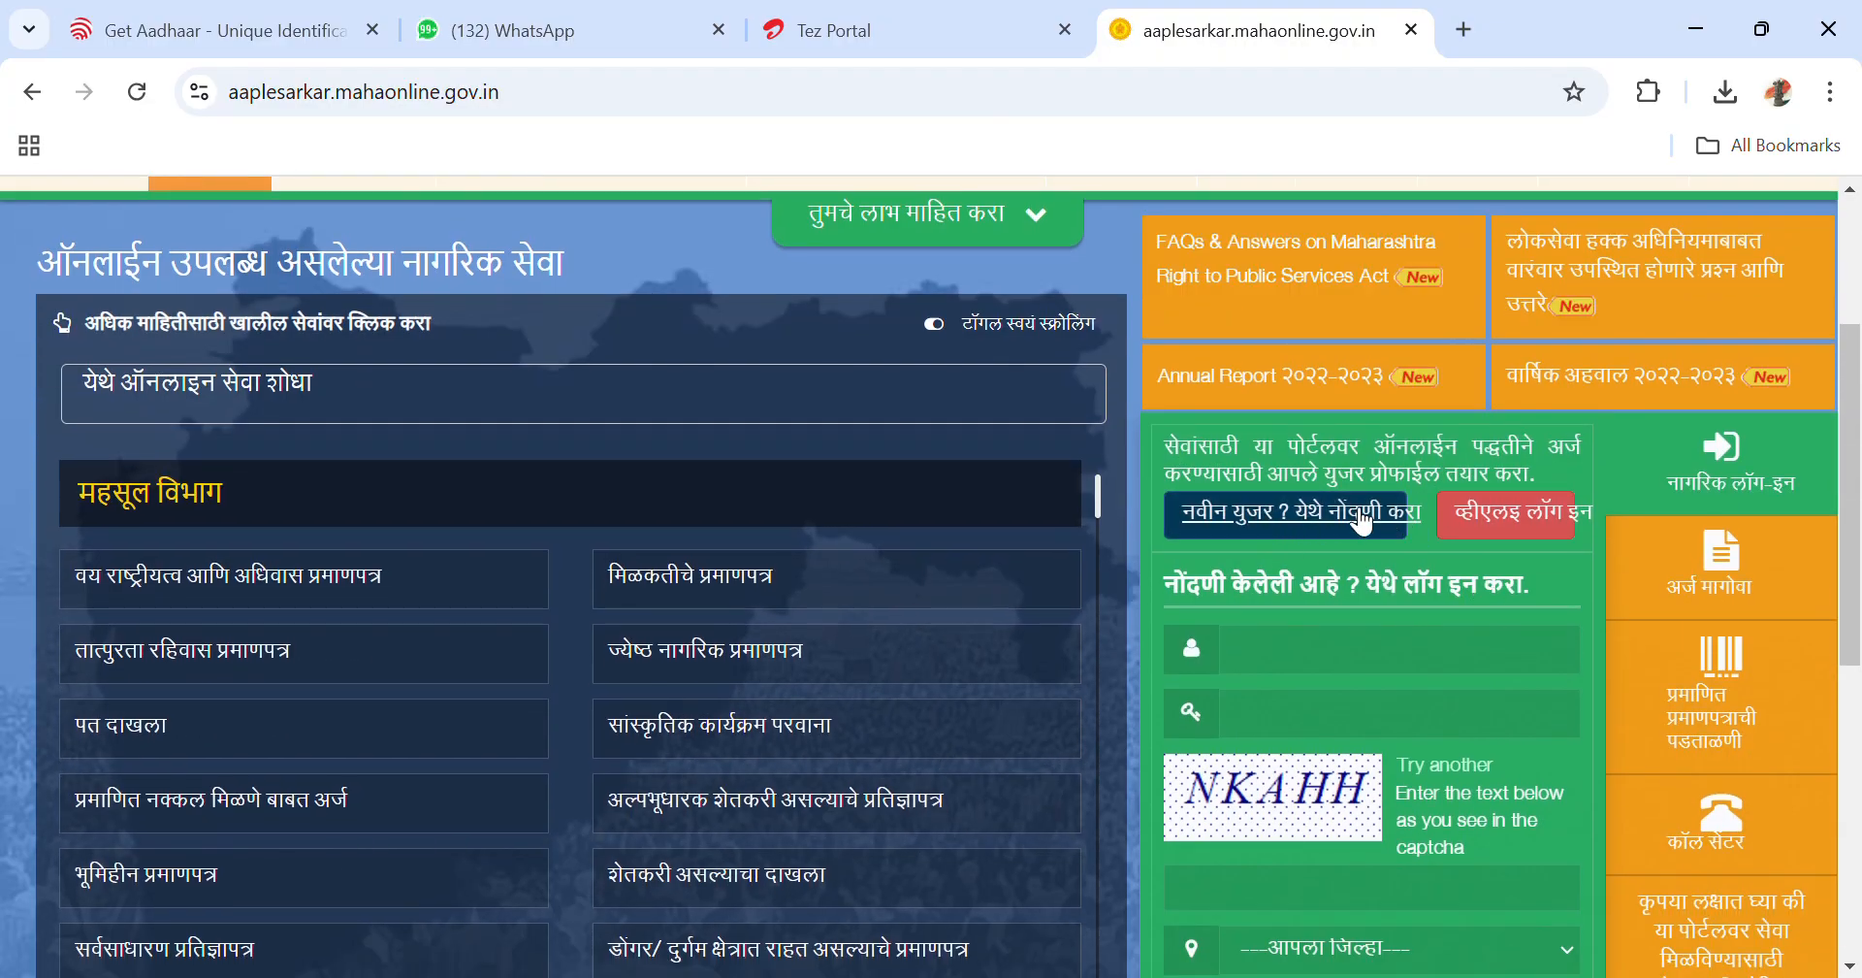
click(1363, 521)
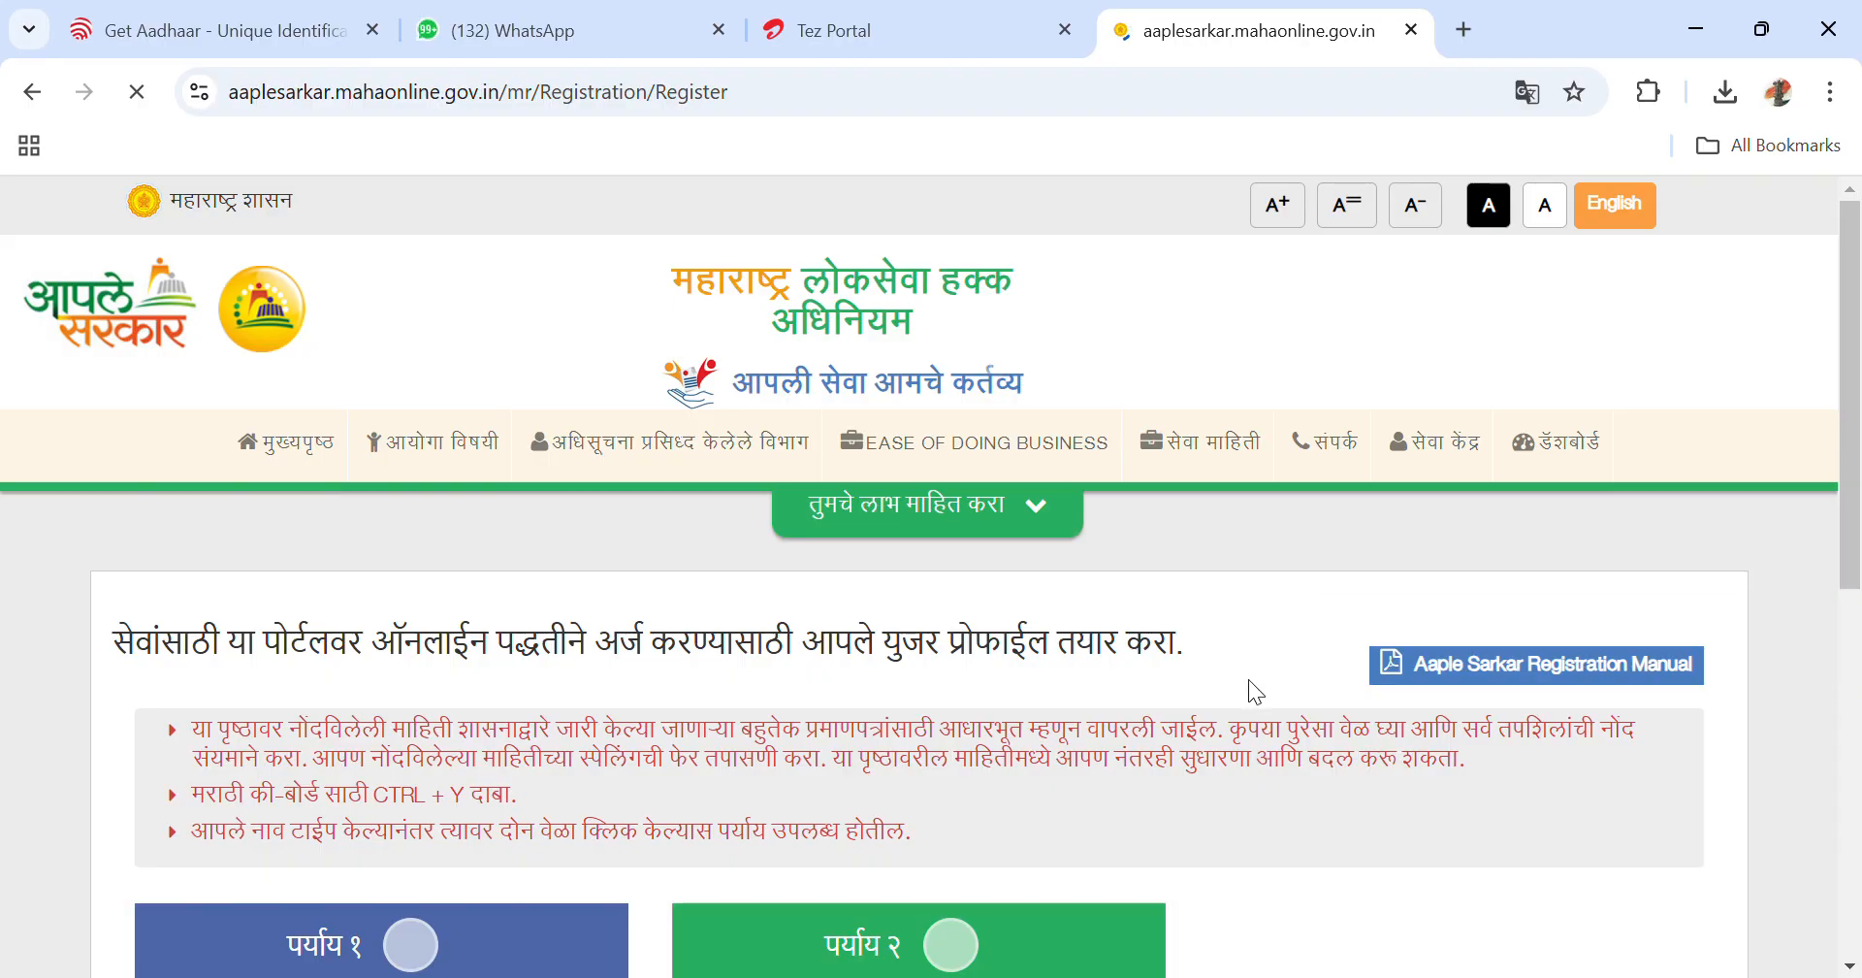
scroll(863, 672, down, 4)
click(386, 496)
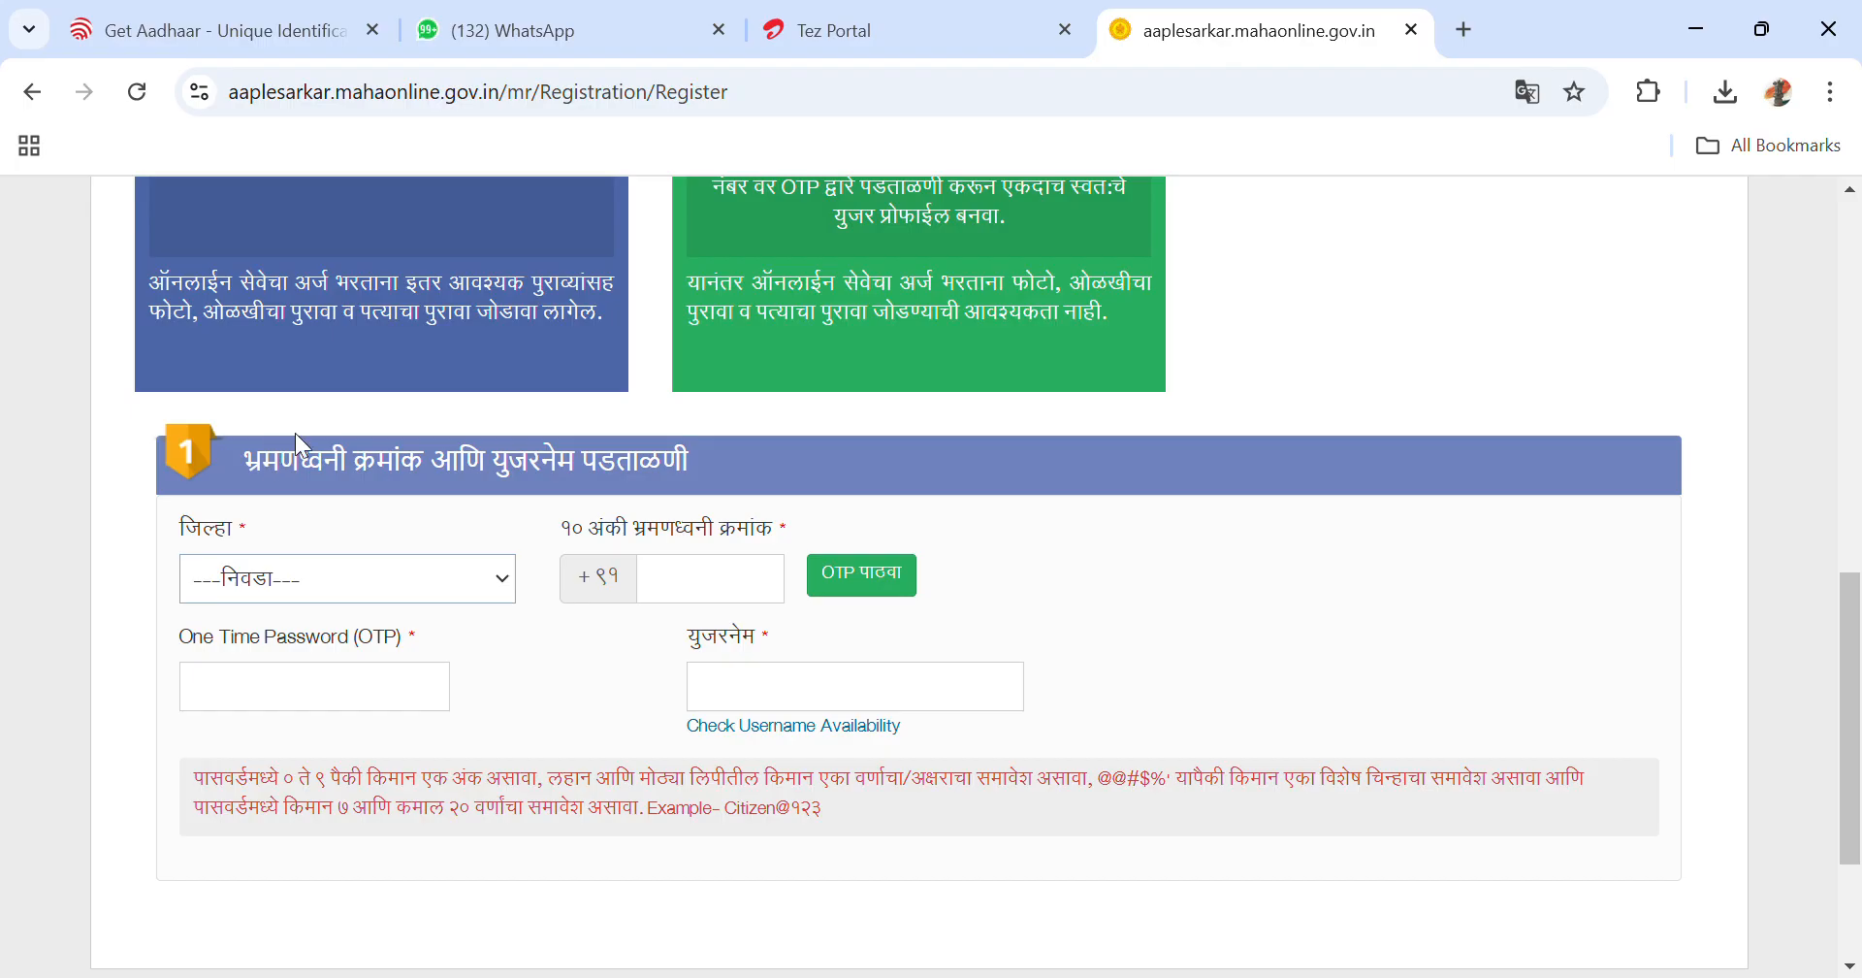
click(300, 400)
Enter a mobile number and request an OTP; it is rejected as already registered.
click(709, 590)
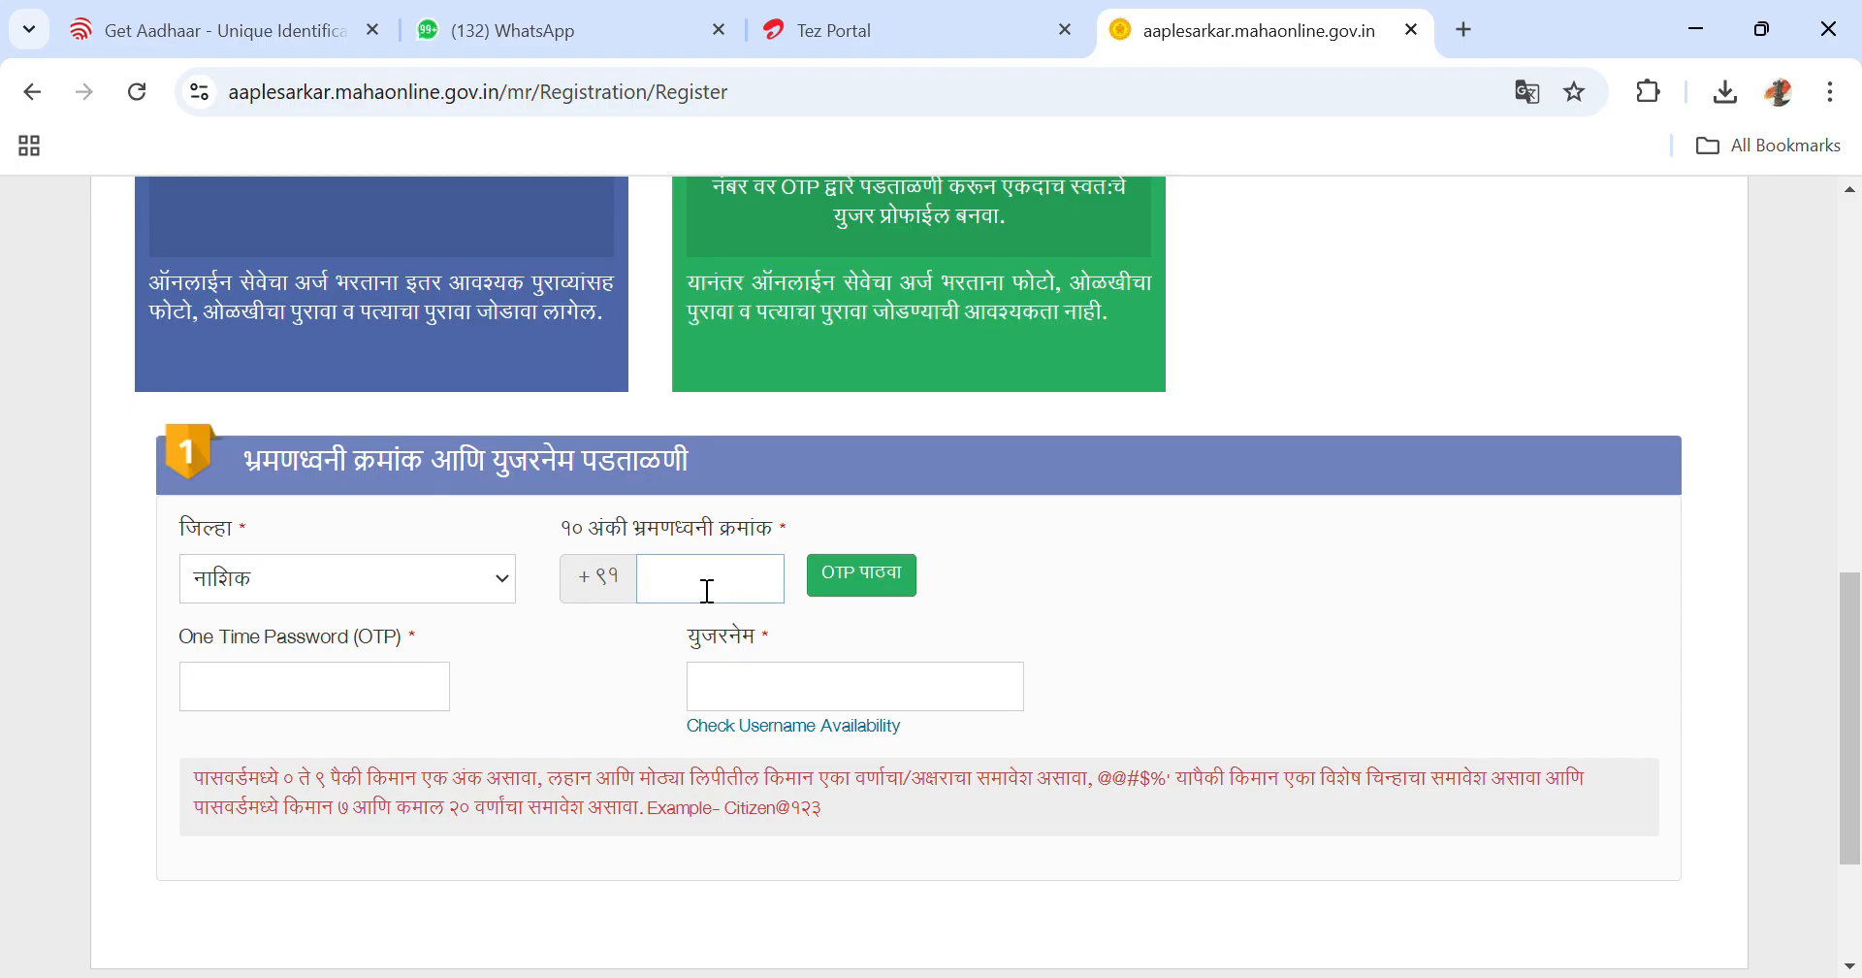
click(825, 573)
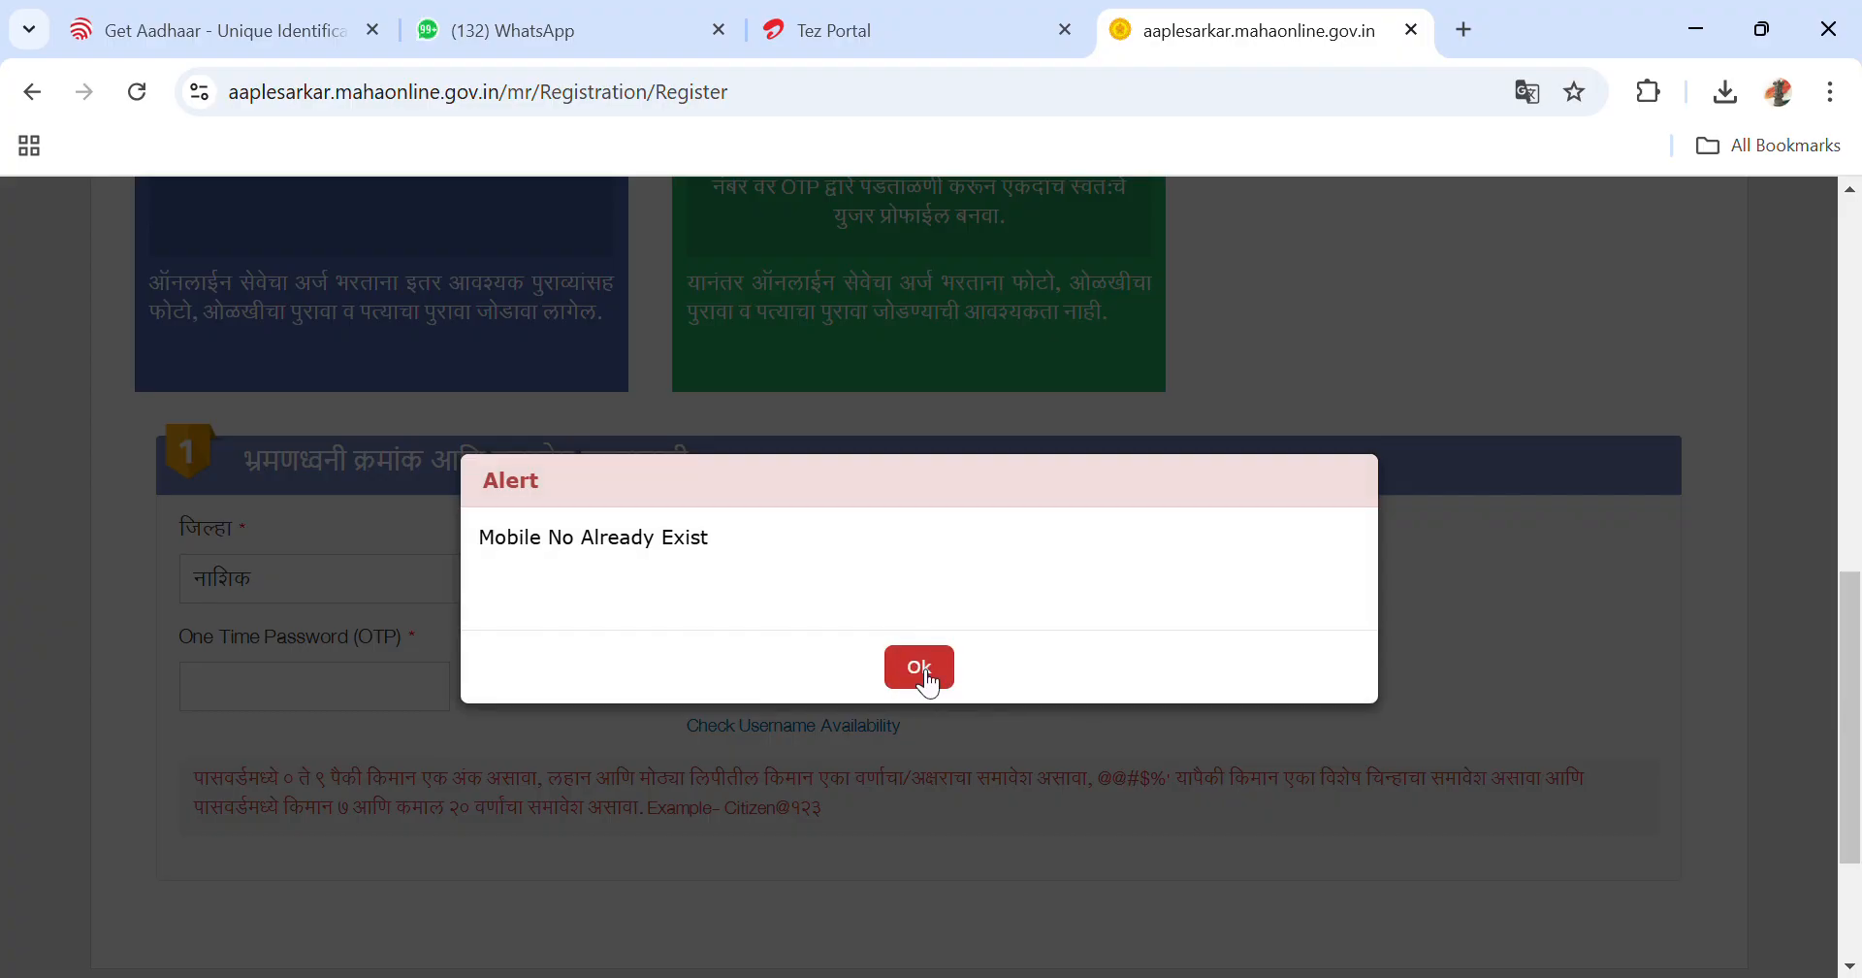
click(926, 668)
click(708, 590)
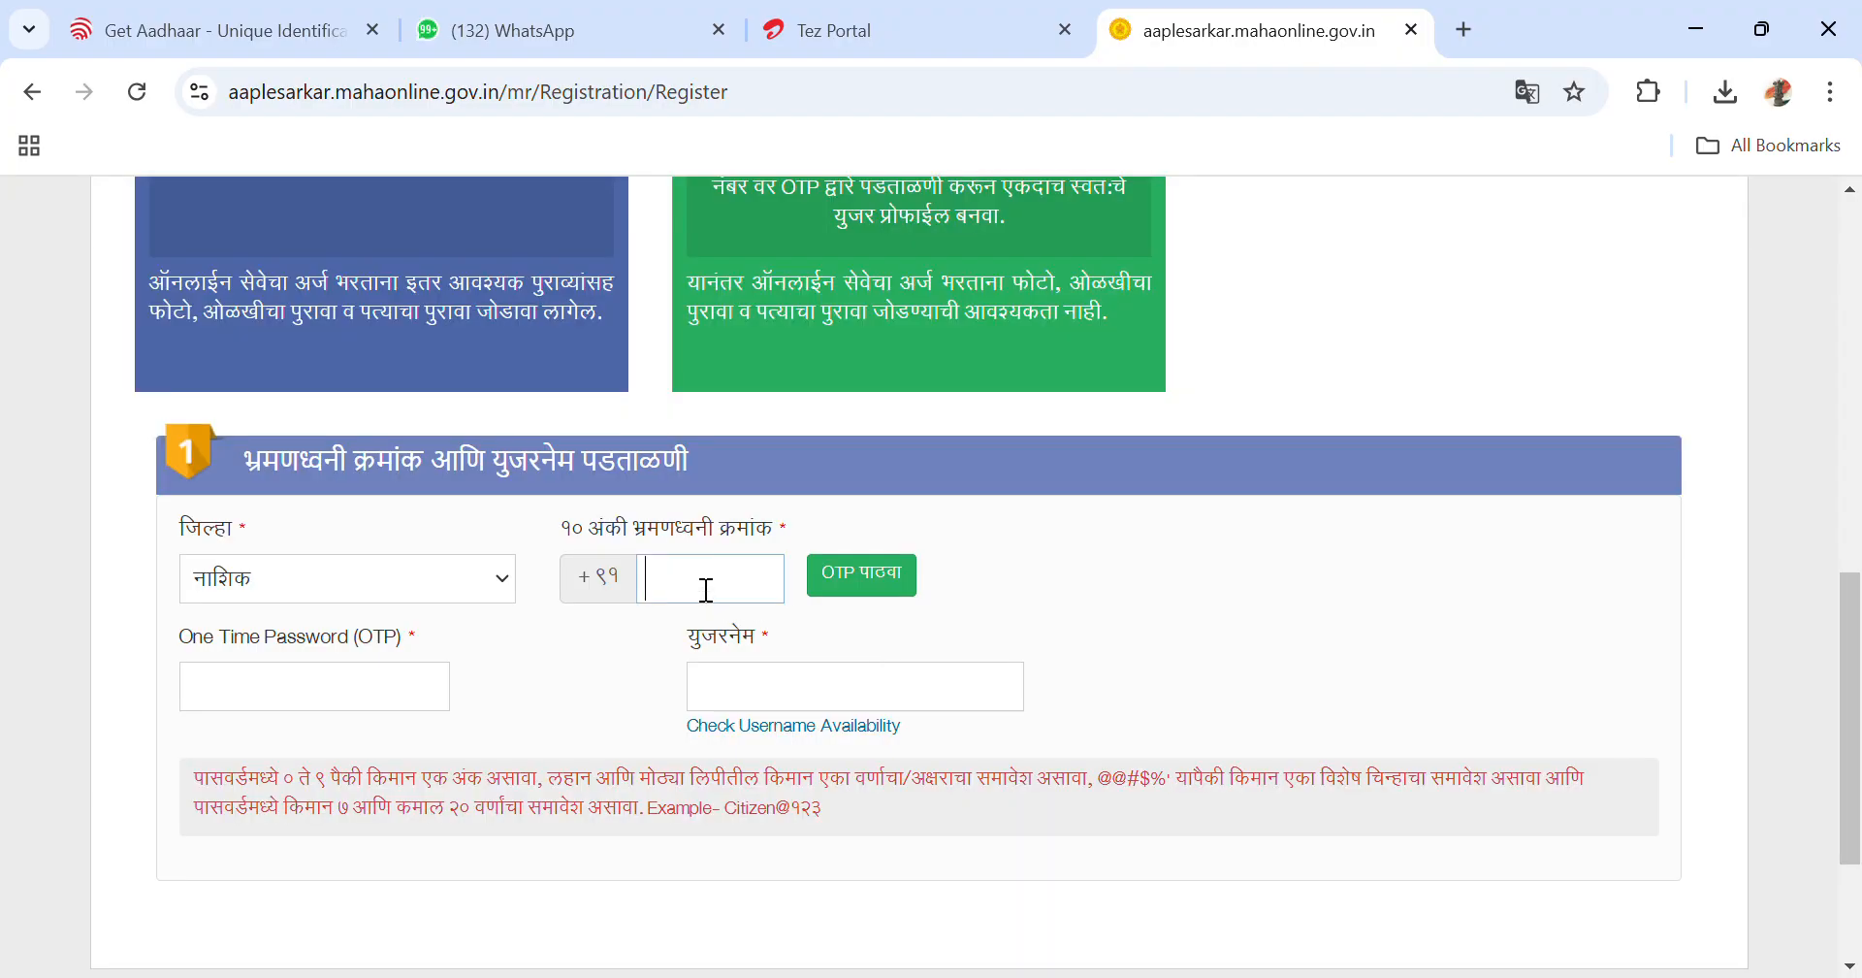
Enter a different mobile number, request an OTP and fill in the received code.
click(859, 580)
click(946, 663)
click(343, 759)
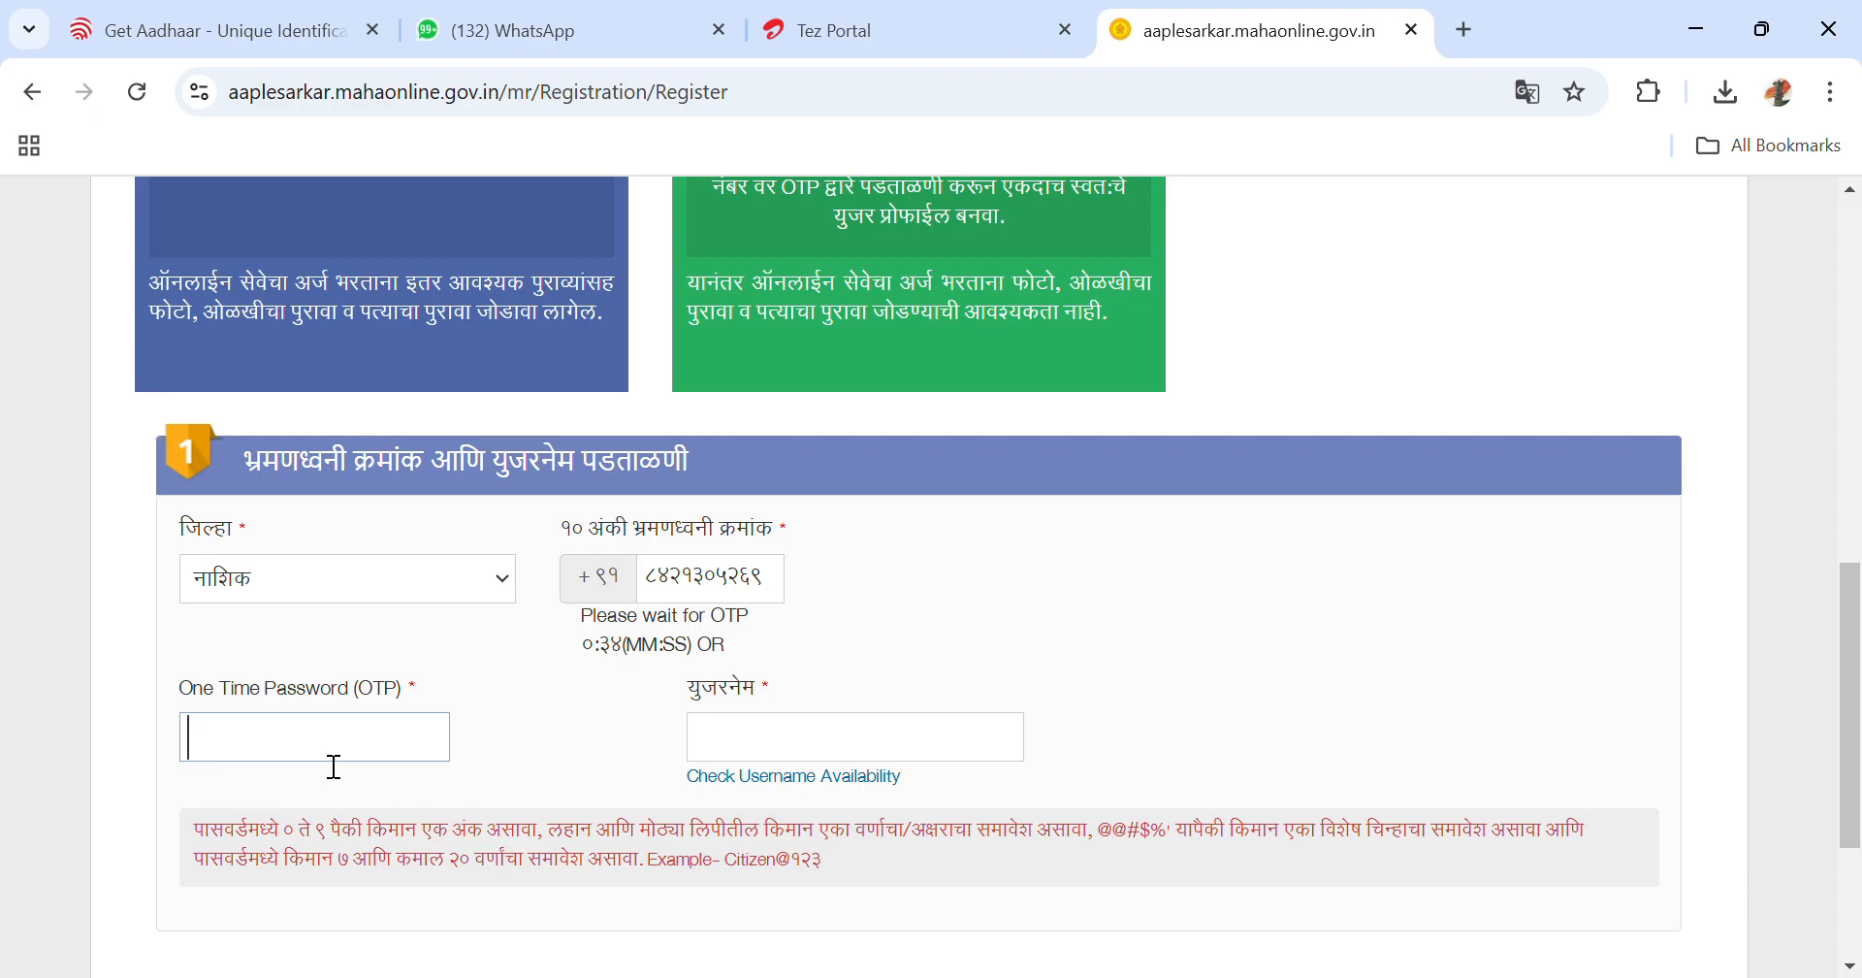
Try a username and check availability; it turns out to be taken.
click(716, 730)
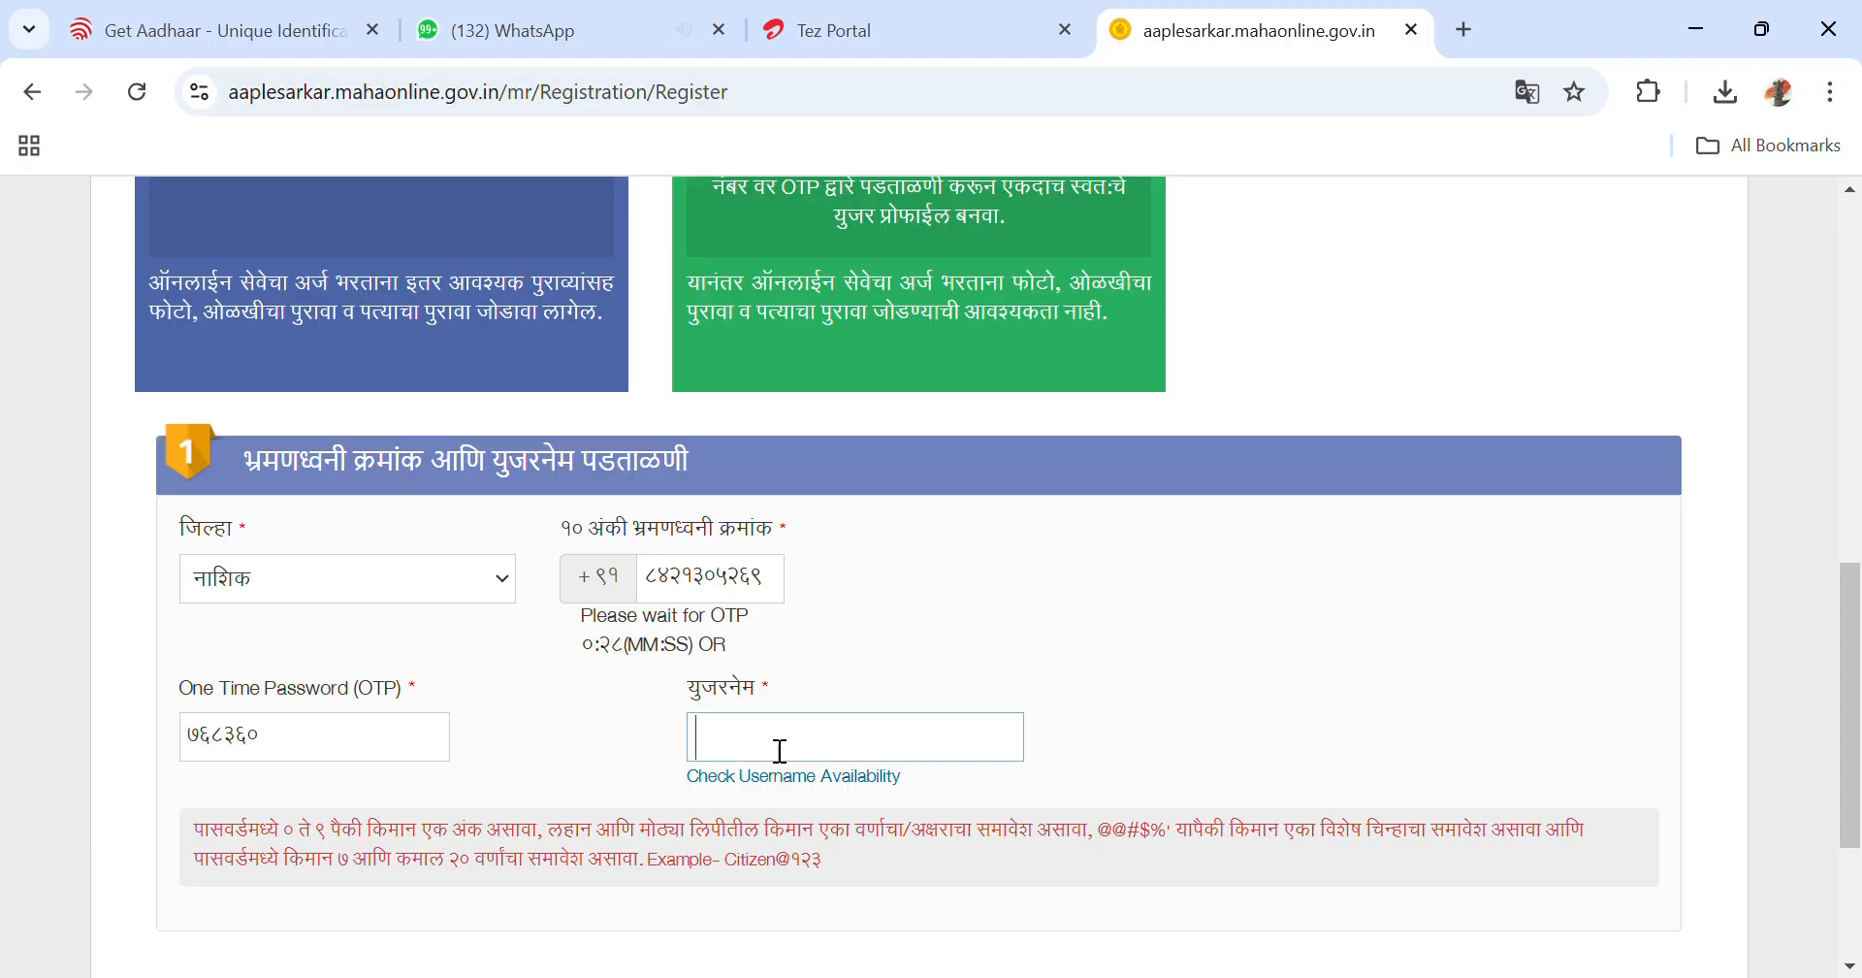
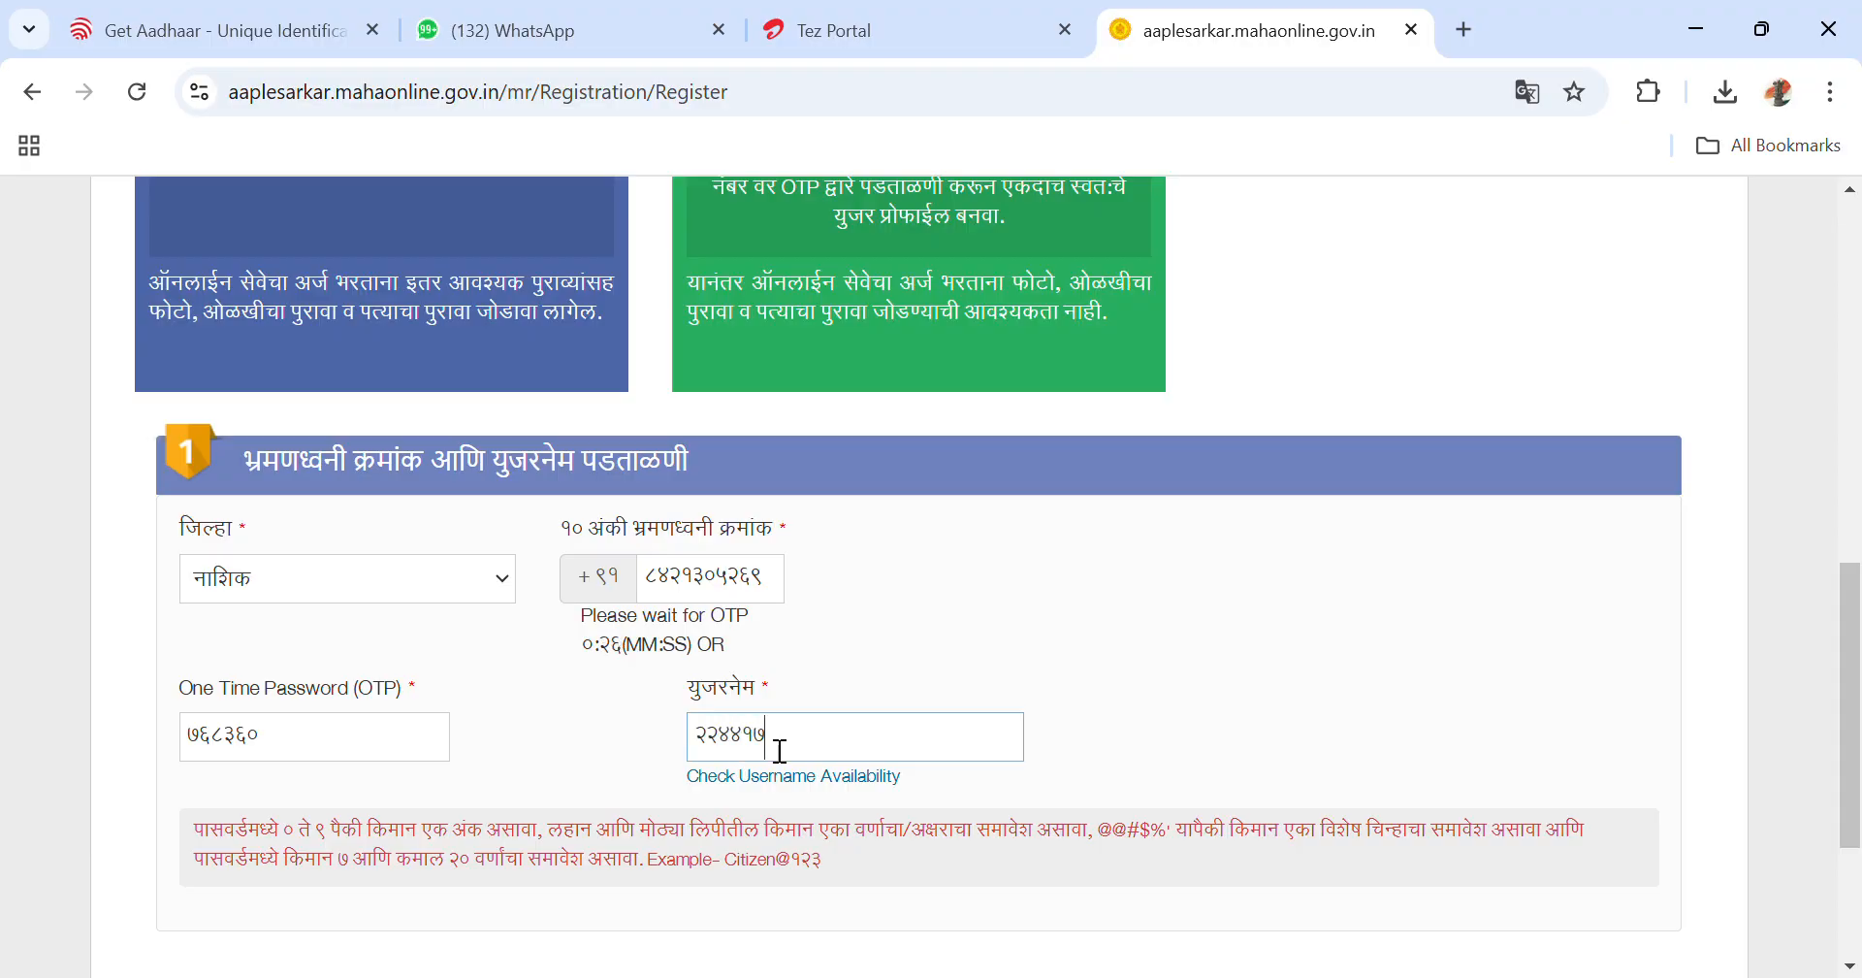
click(862, 778)
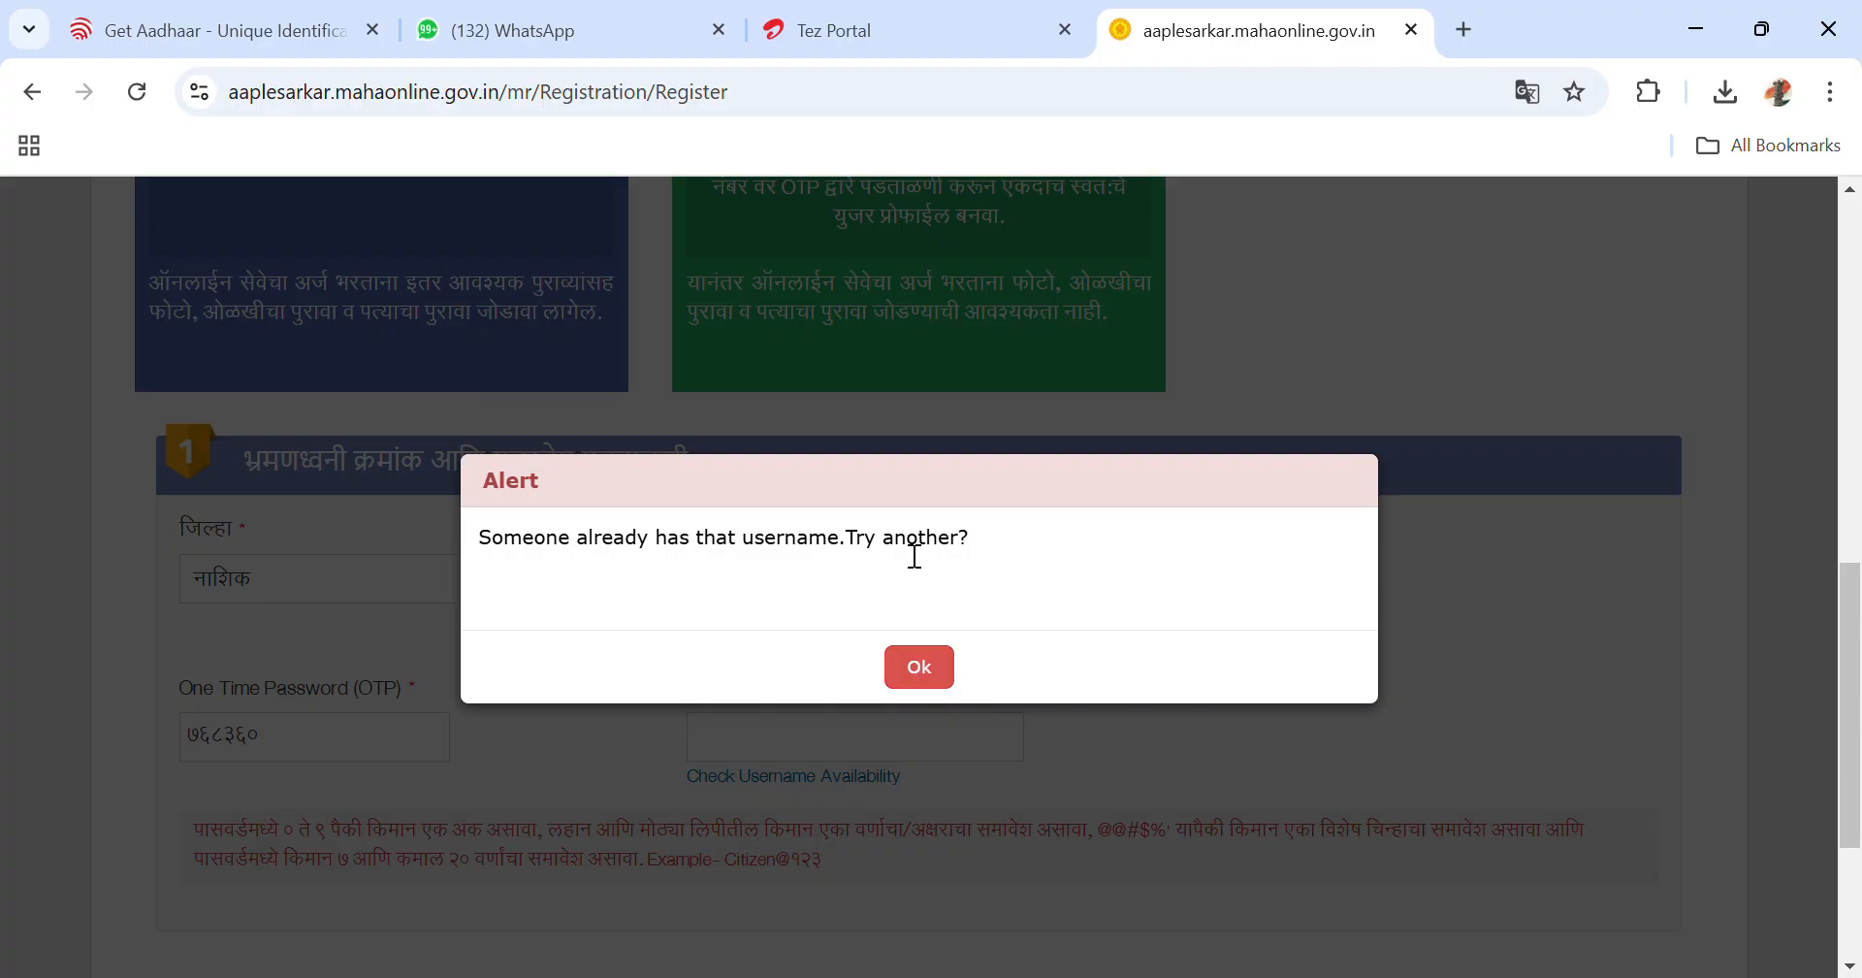
click(919, 667)
click(836, 755)
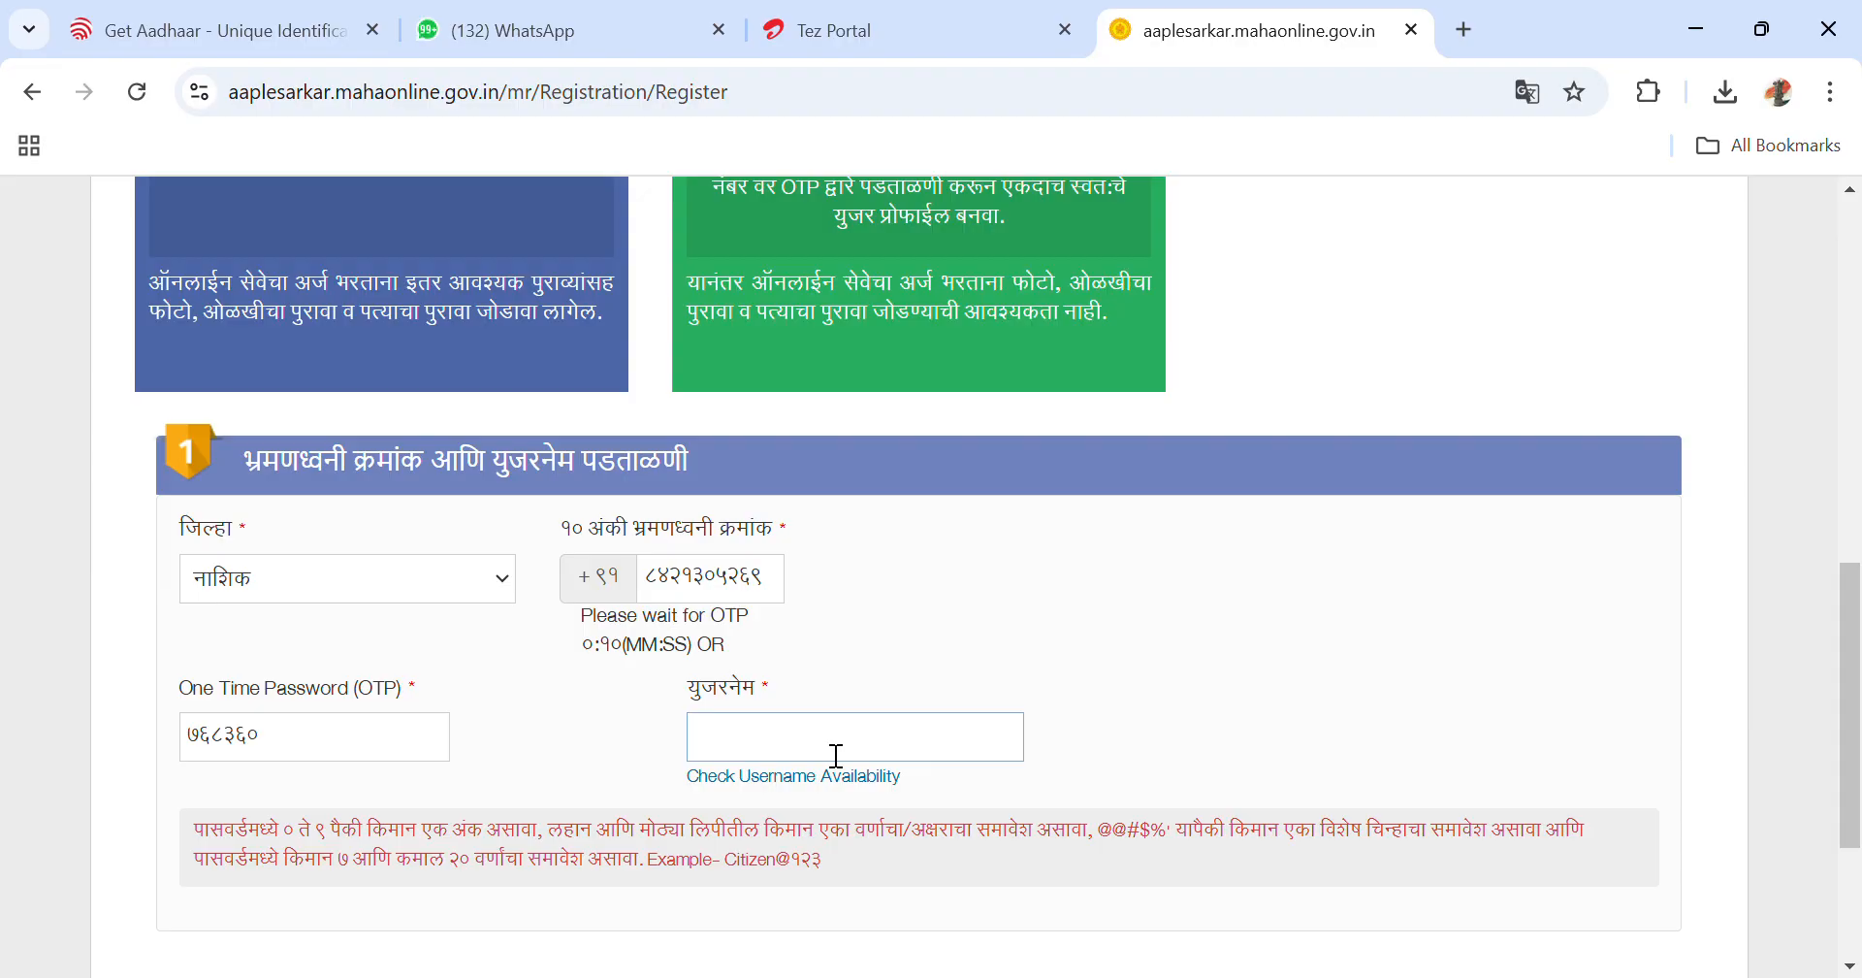
Use the new mobile number (in Marathi digits) as username and confirm it is available.
double_click(719, 578)
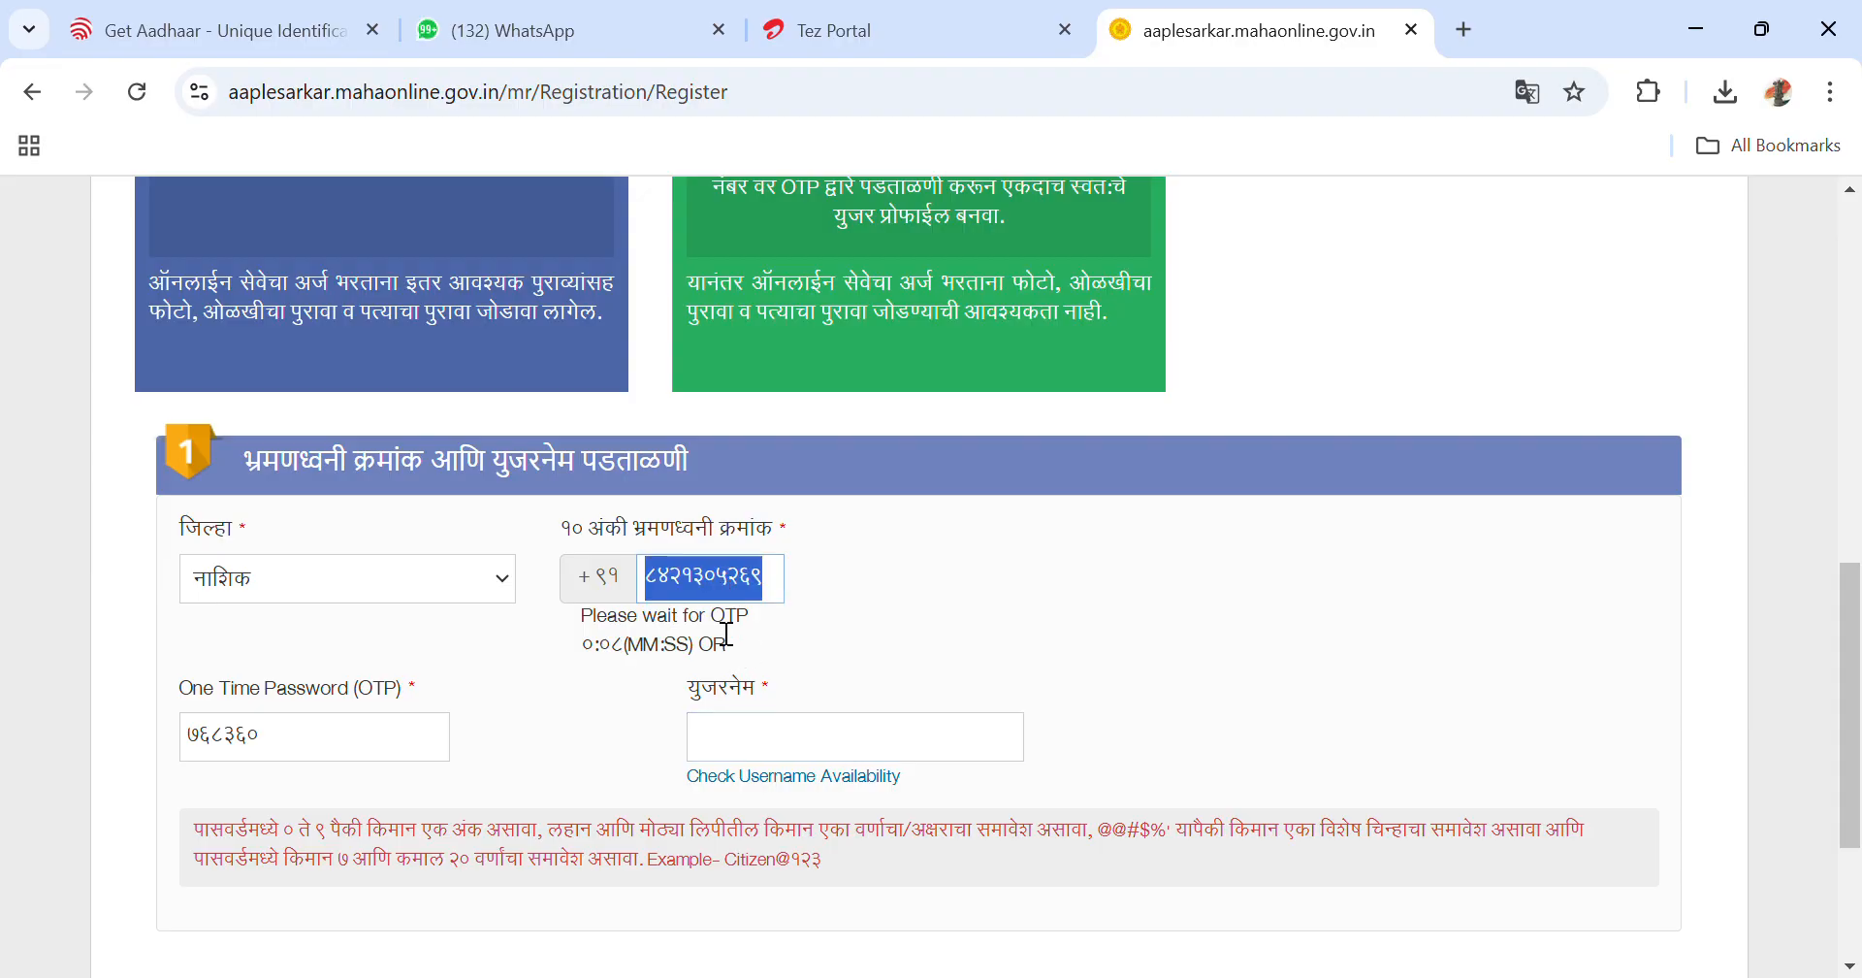
click(828, 741)
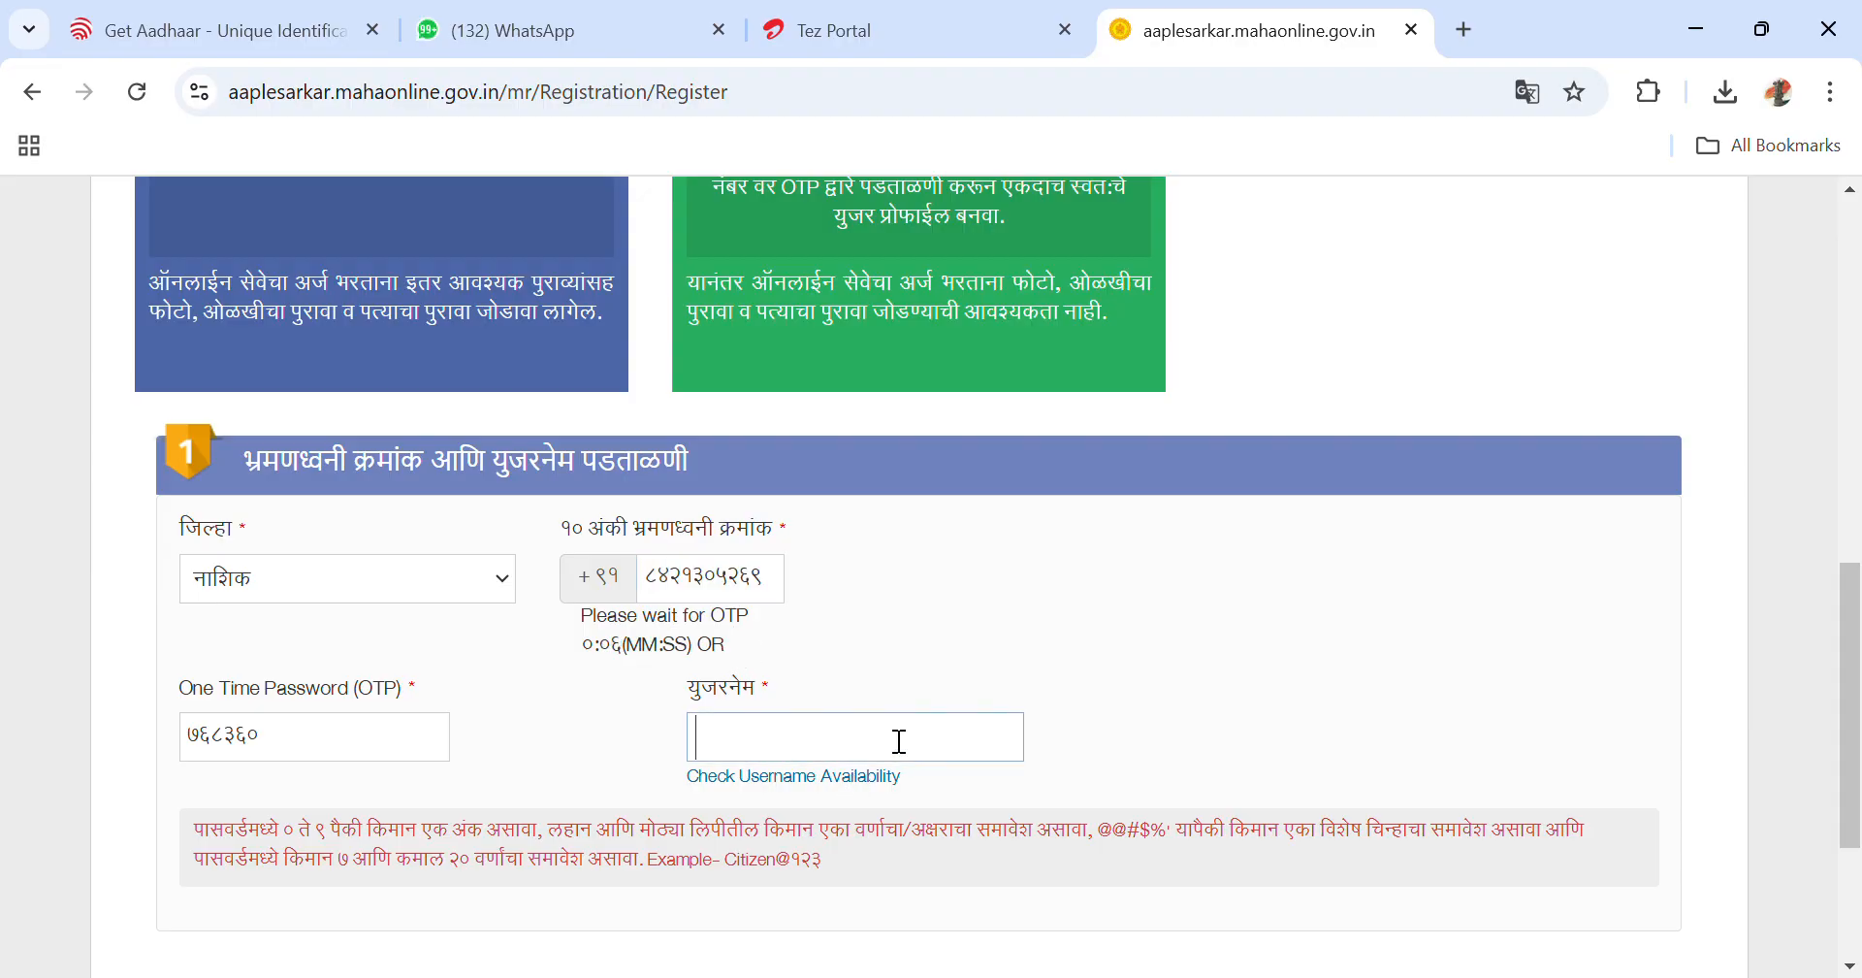
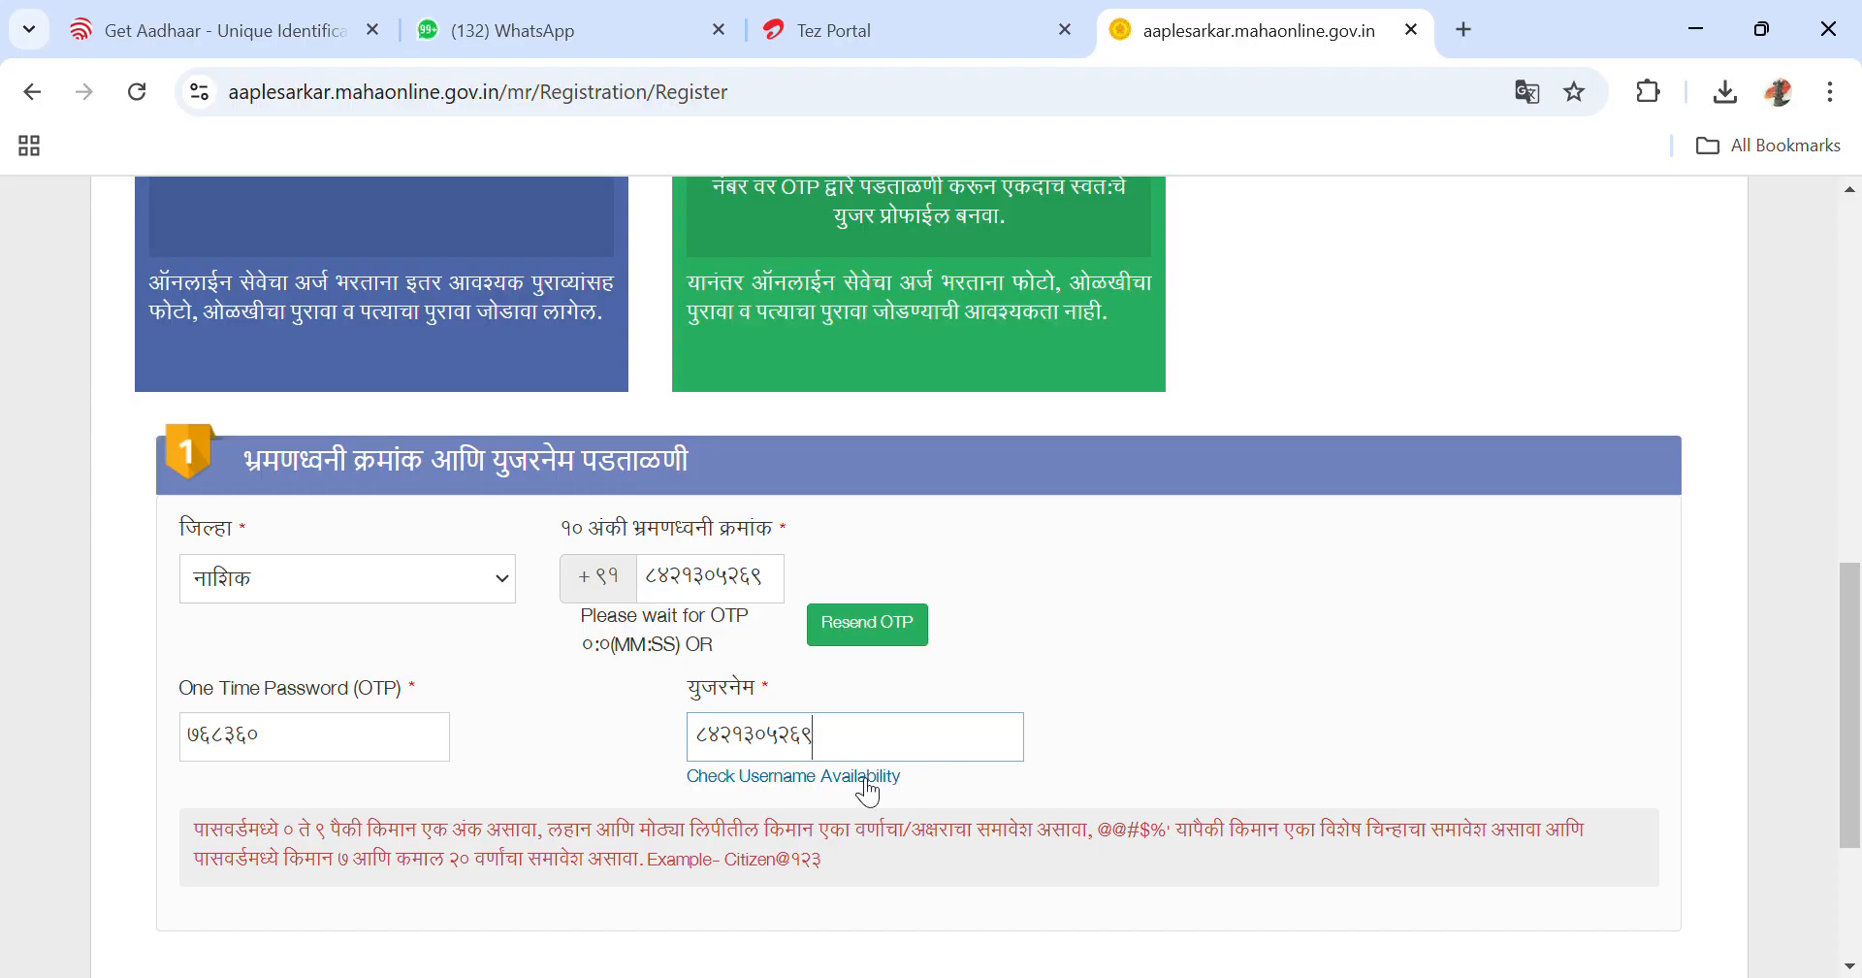
click(859, 777)
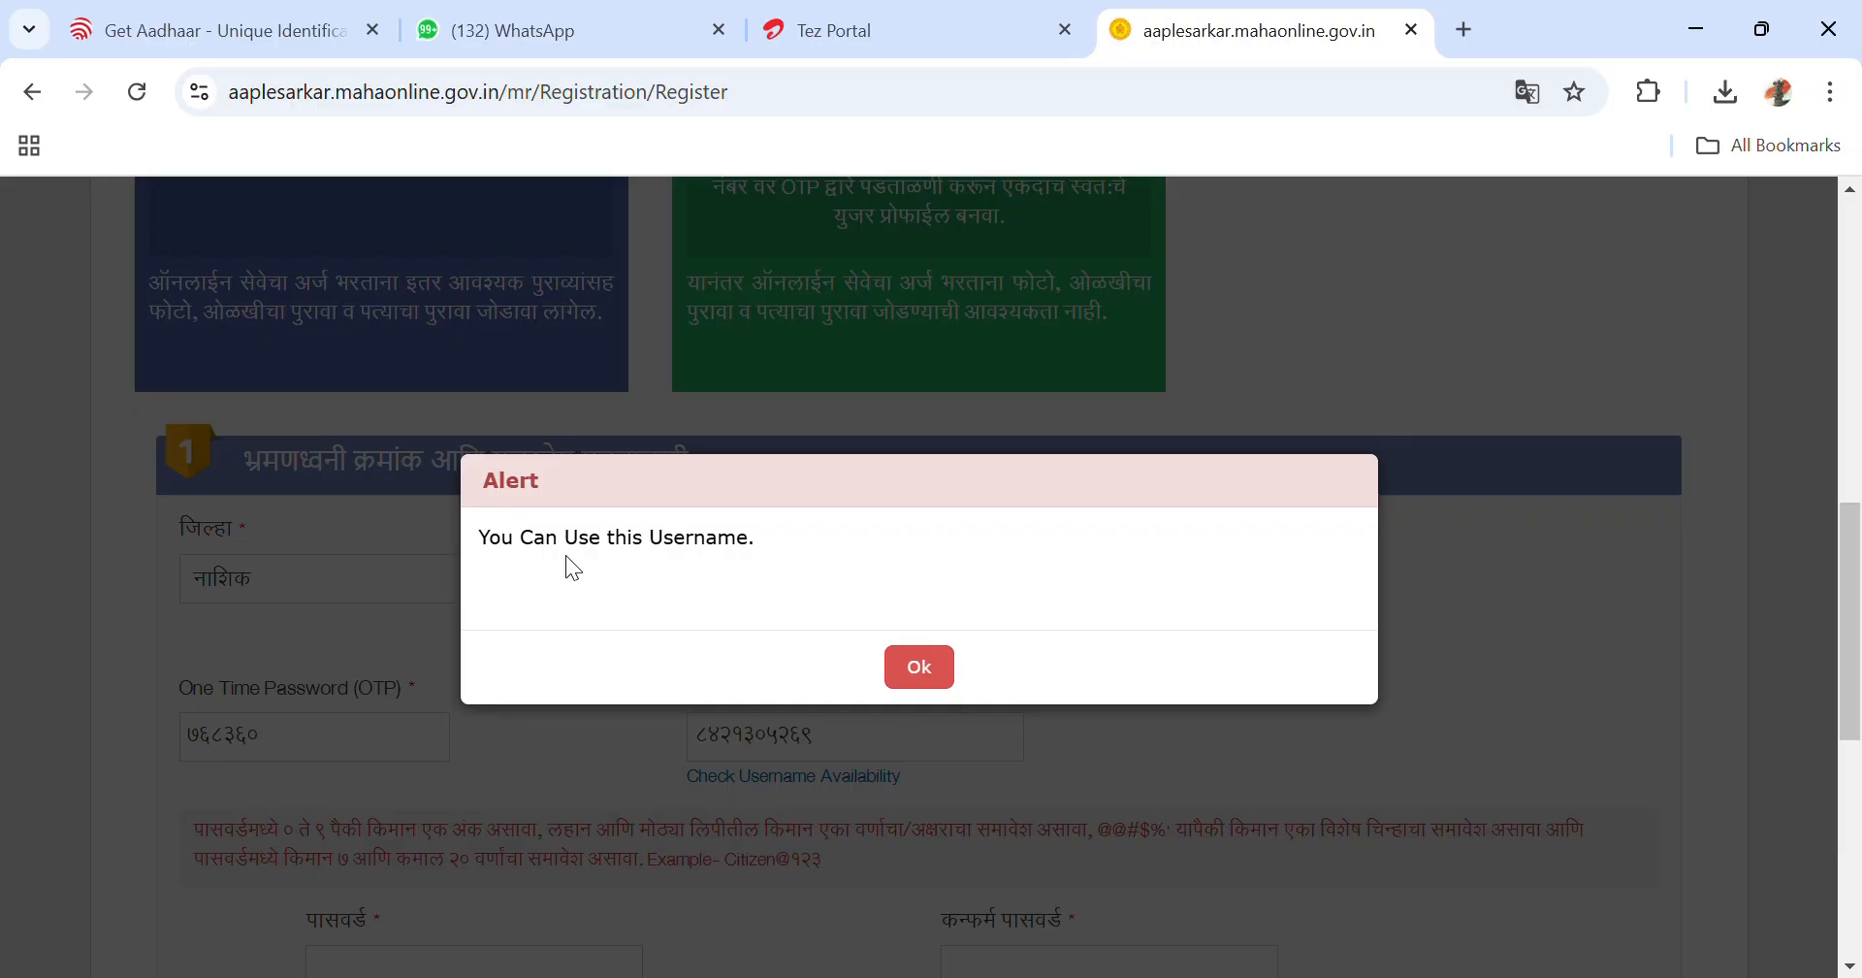
click(933, 667)
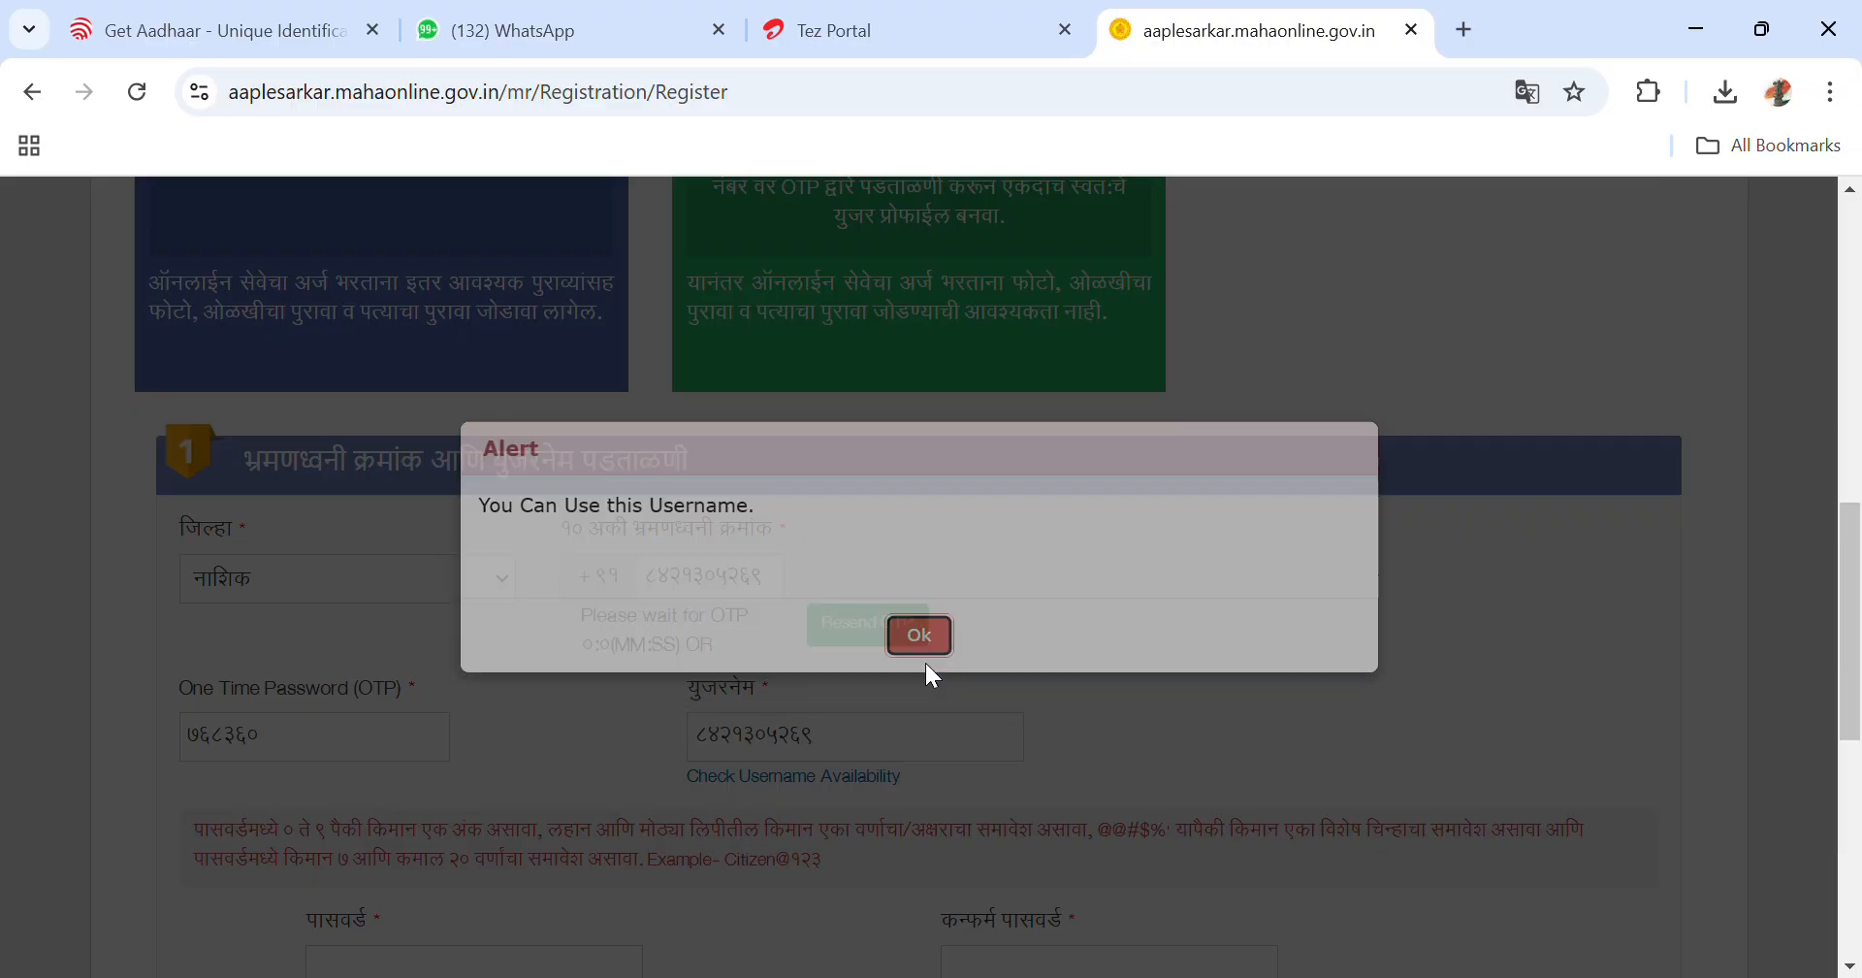
scroll(1114, 642, down, 2)
Enter the account password and its confirmation.
click(498, 694)
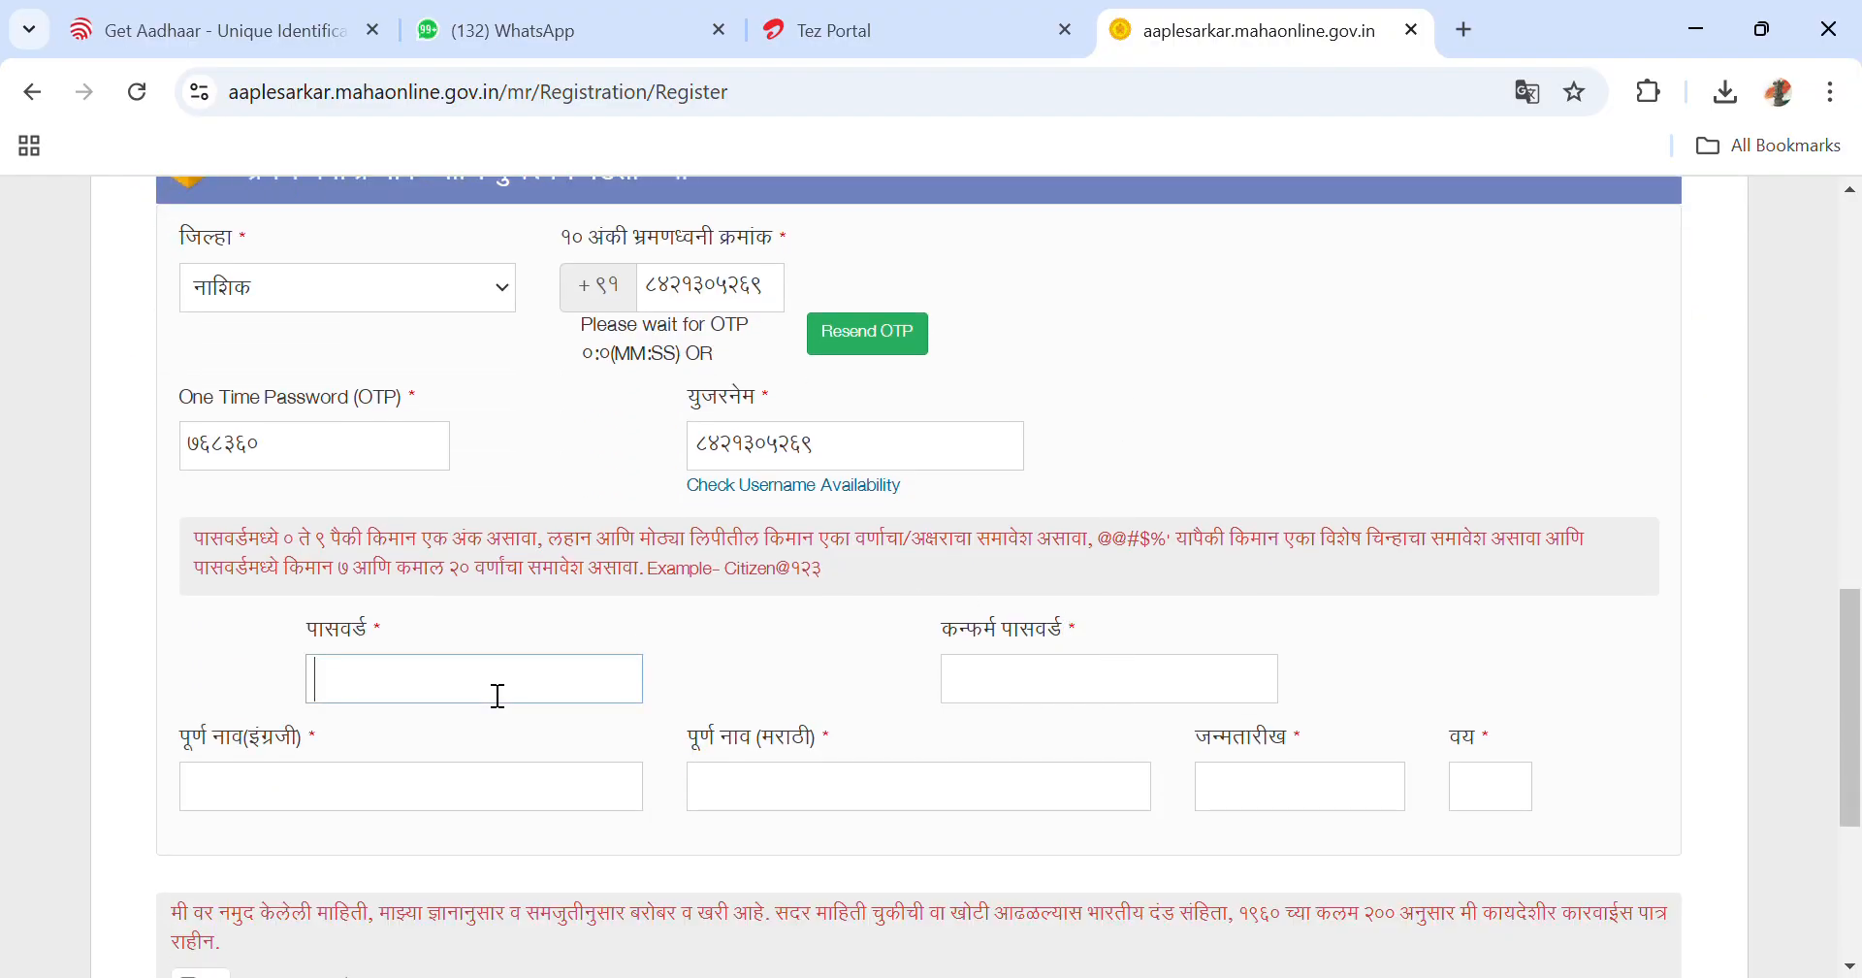
text(•••••••••)
key(Tab)
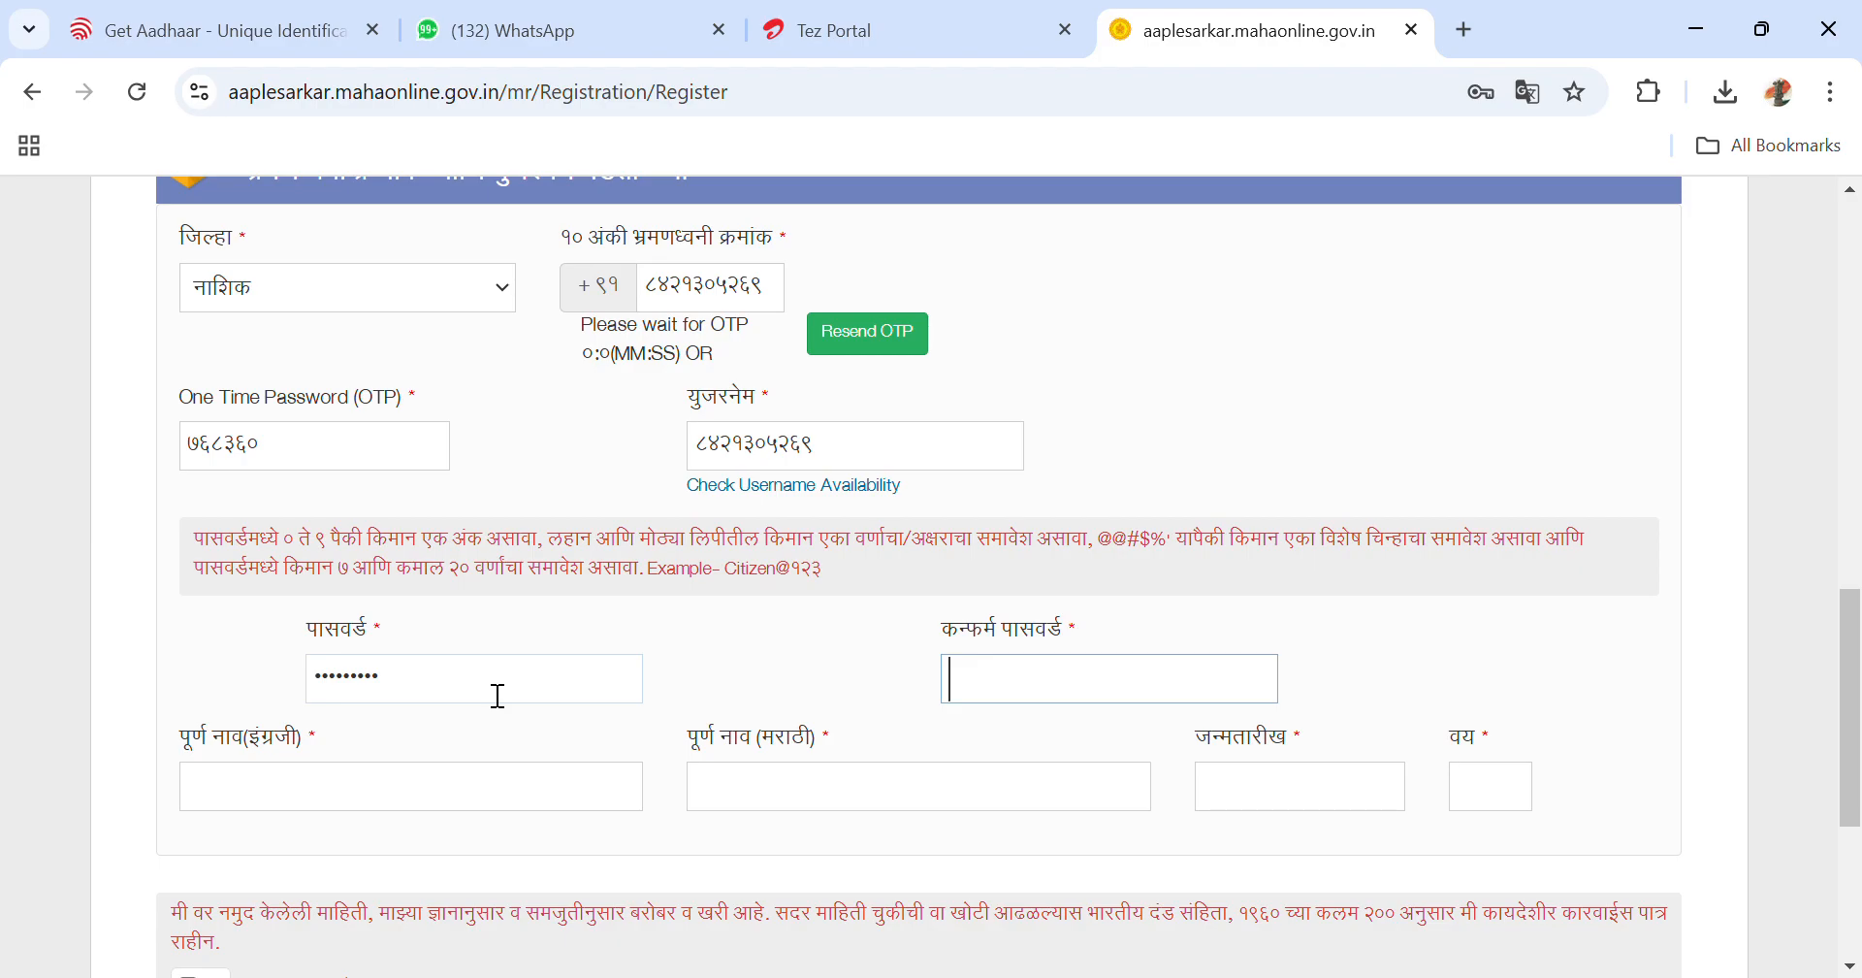
text(•••••••••)
Enter the applicant's full name in English so the Marathi name auto-fills.
click(308, 805)
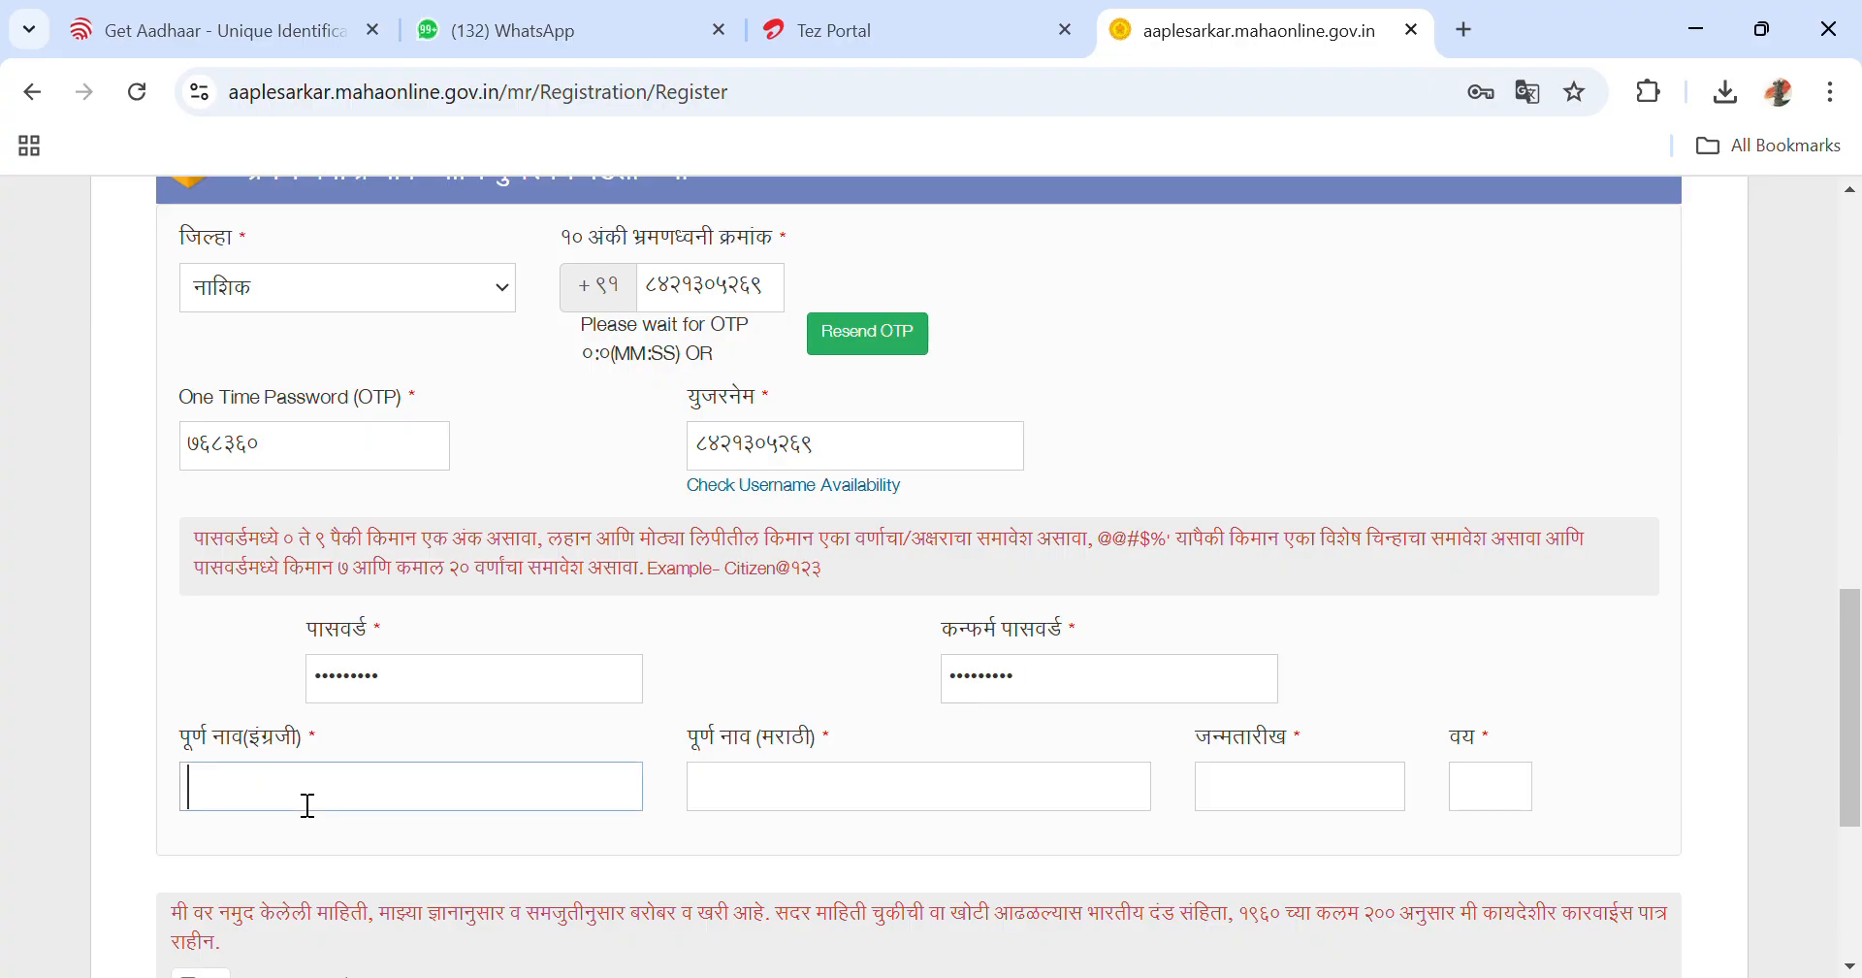
key(Tab)
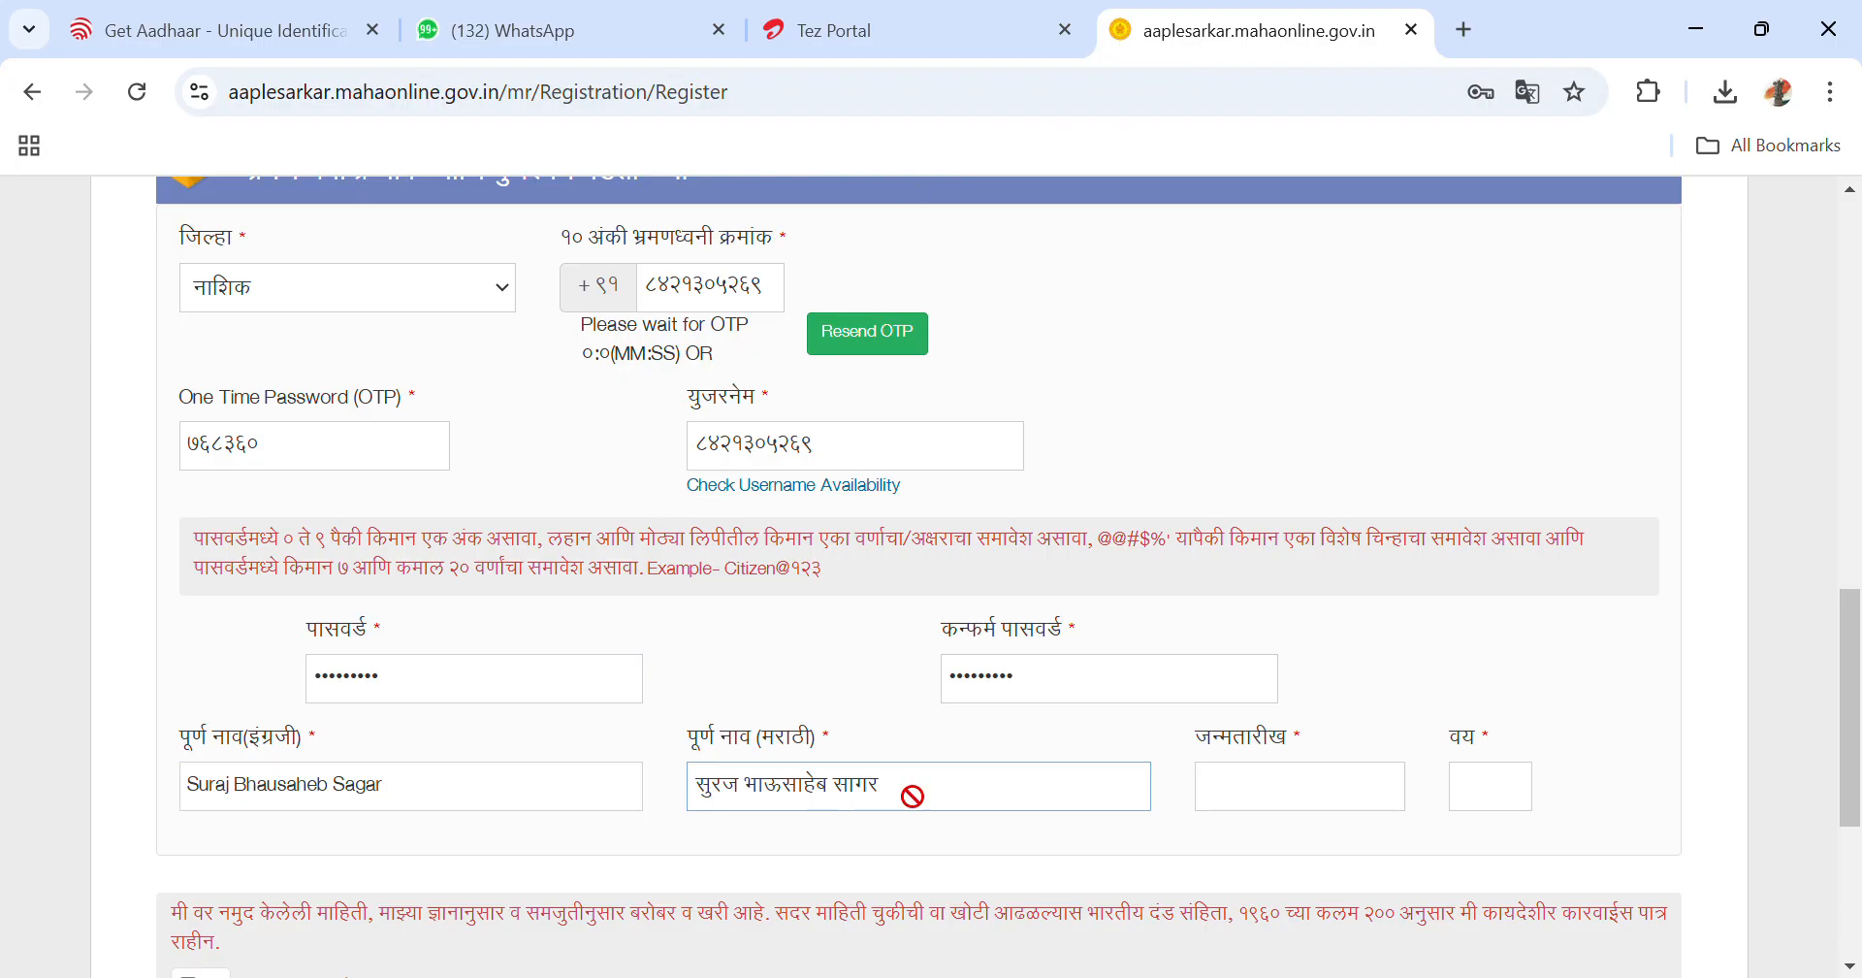
double_click(864, 801)
triple_click(865, 802)
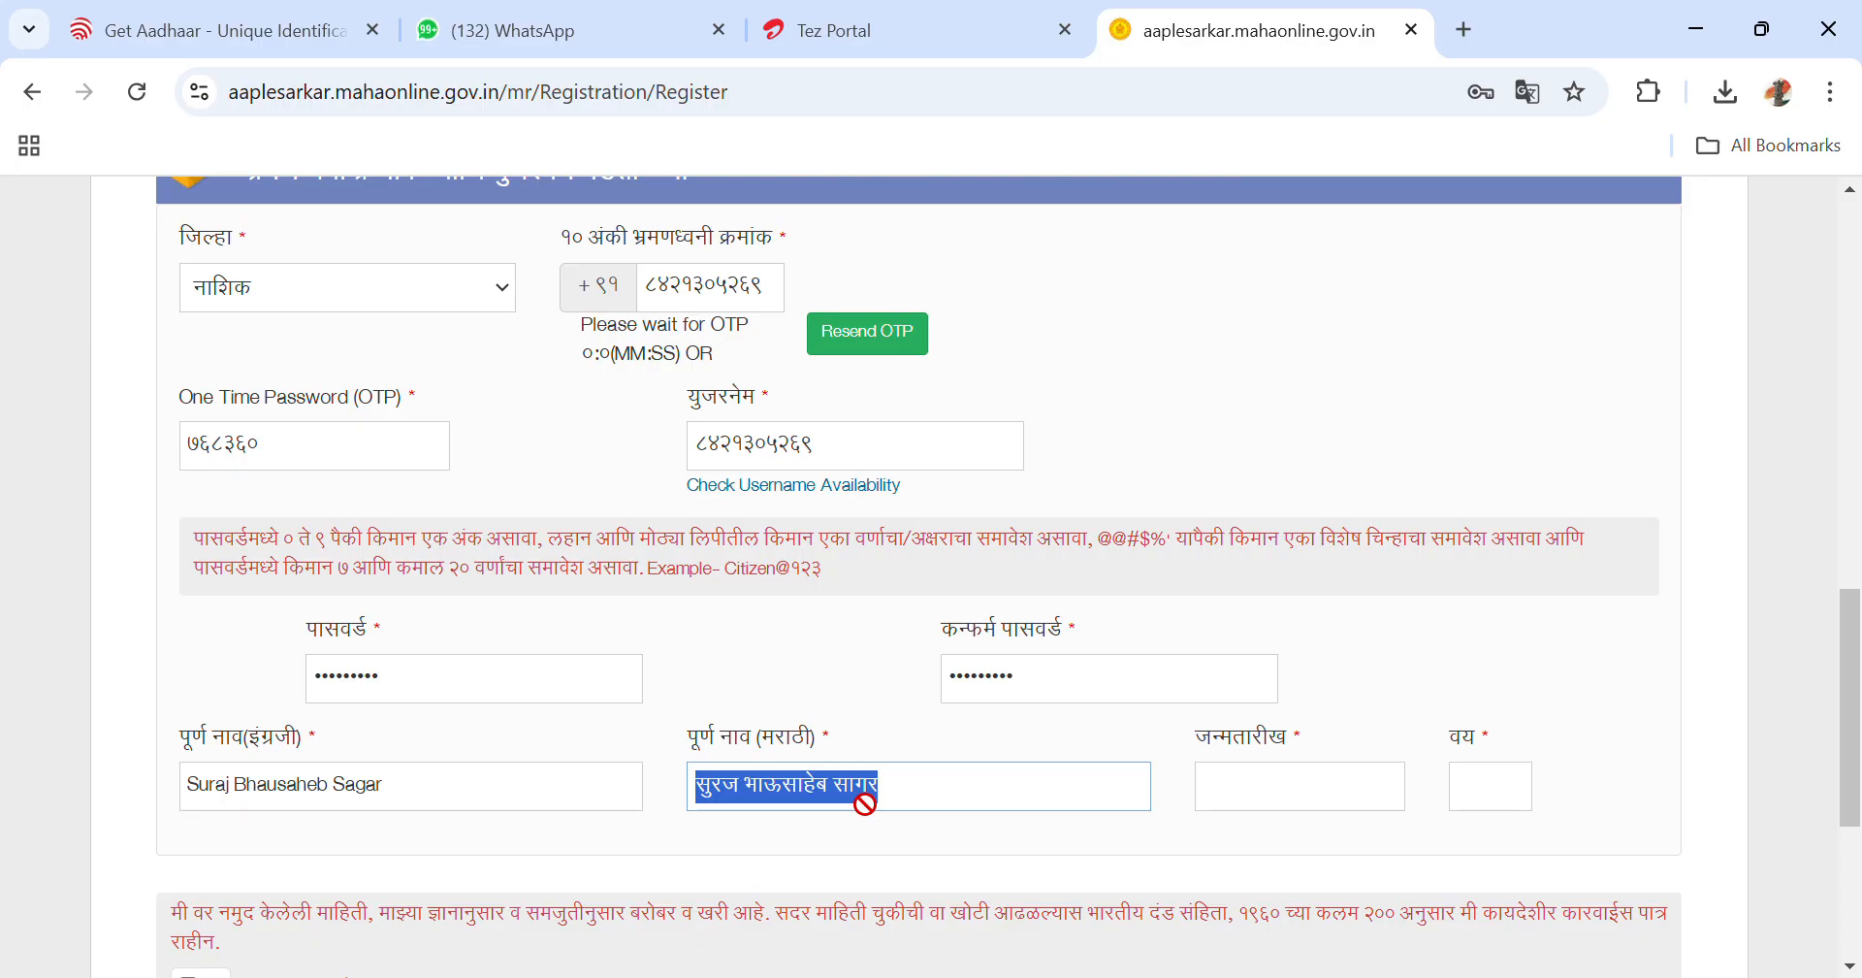
click(1258, 791)
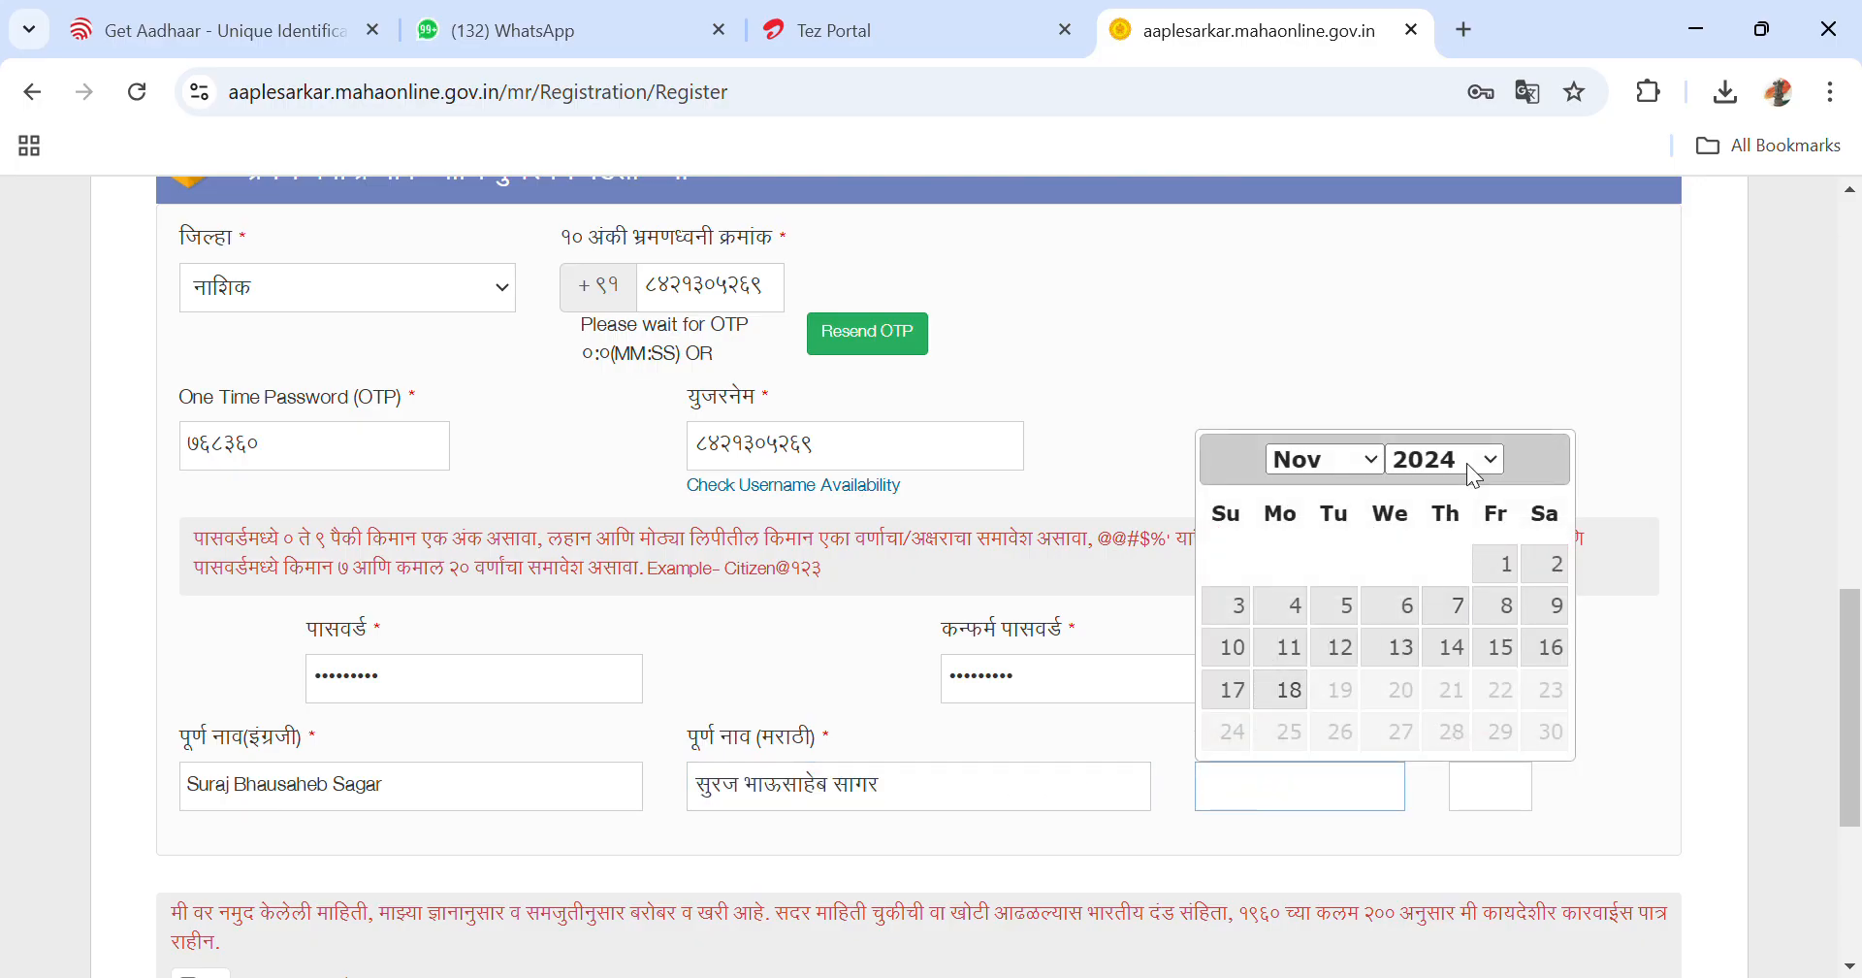
click(1341, 840)
click(1341, 810)
click(1458, 456)
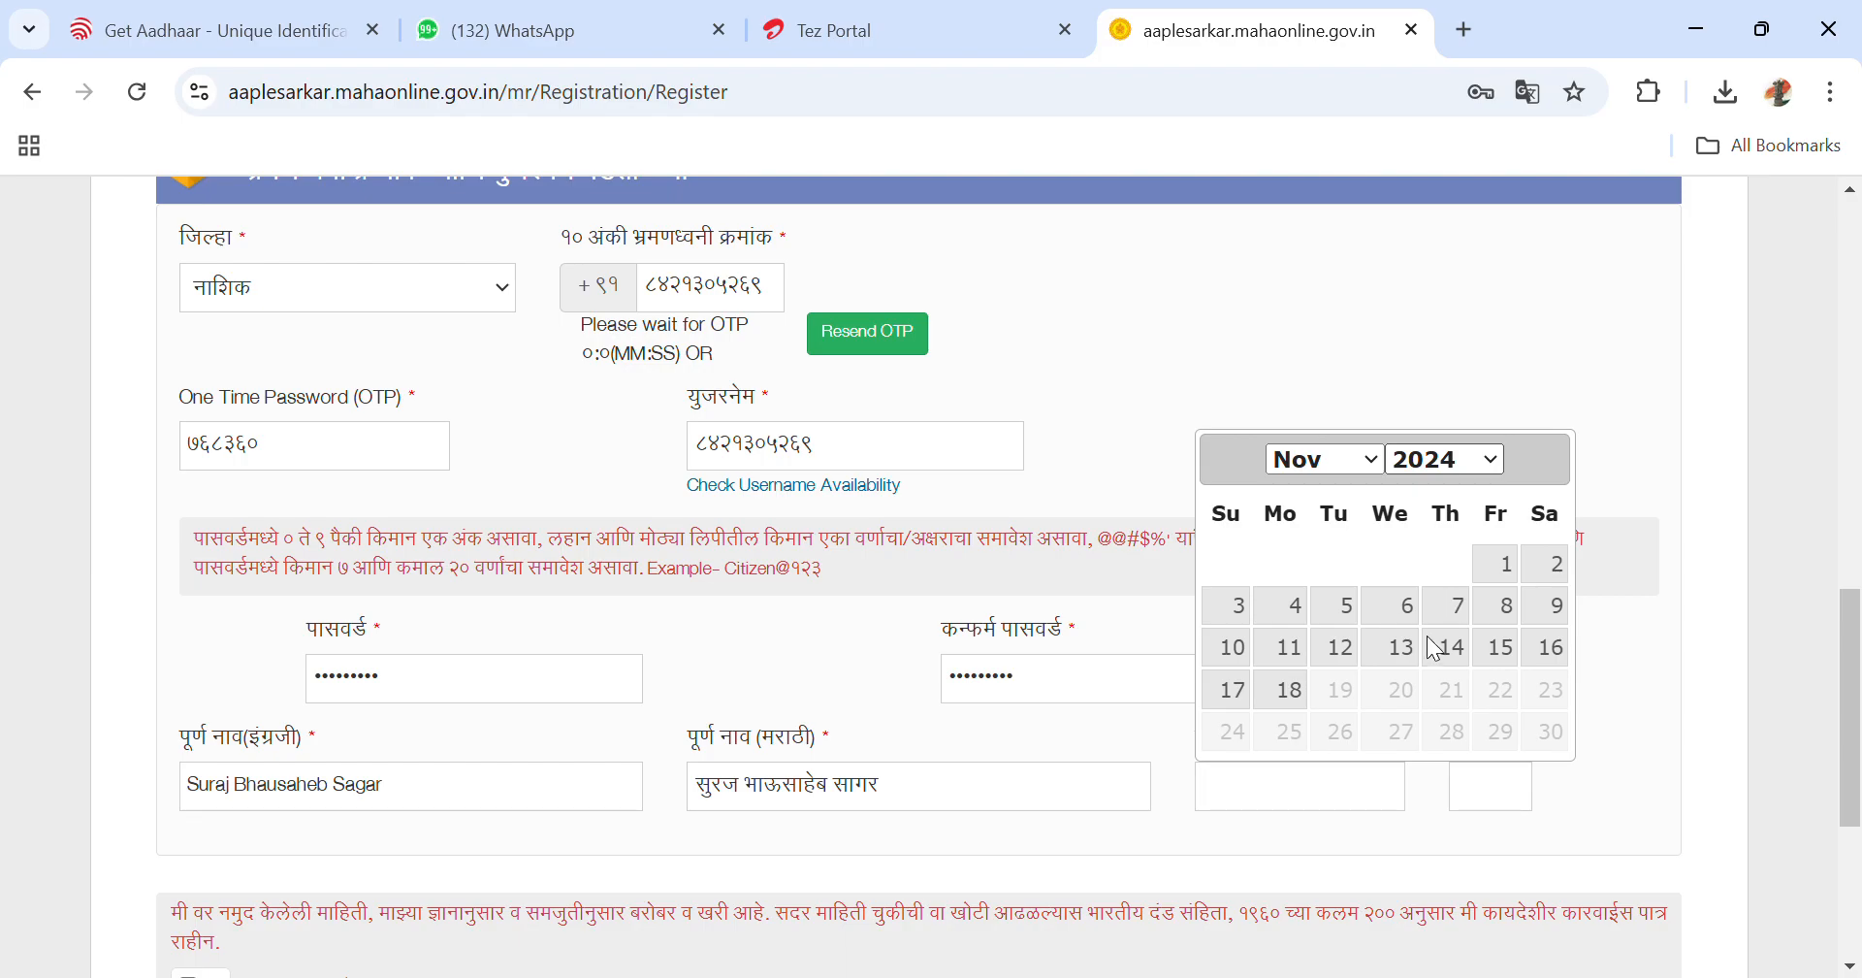
click(1449, 687)
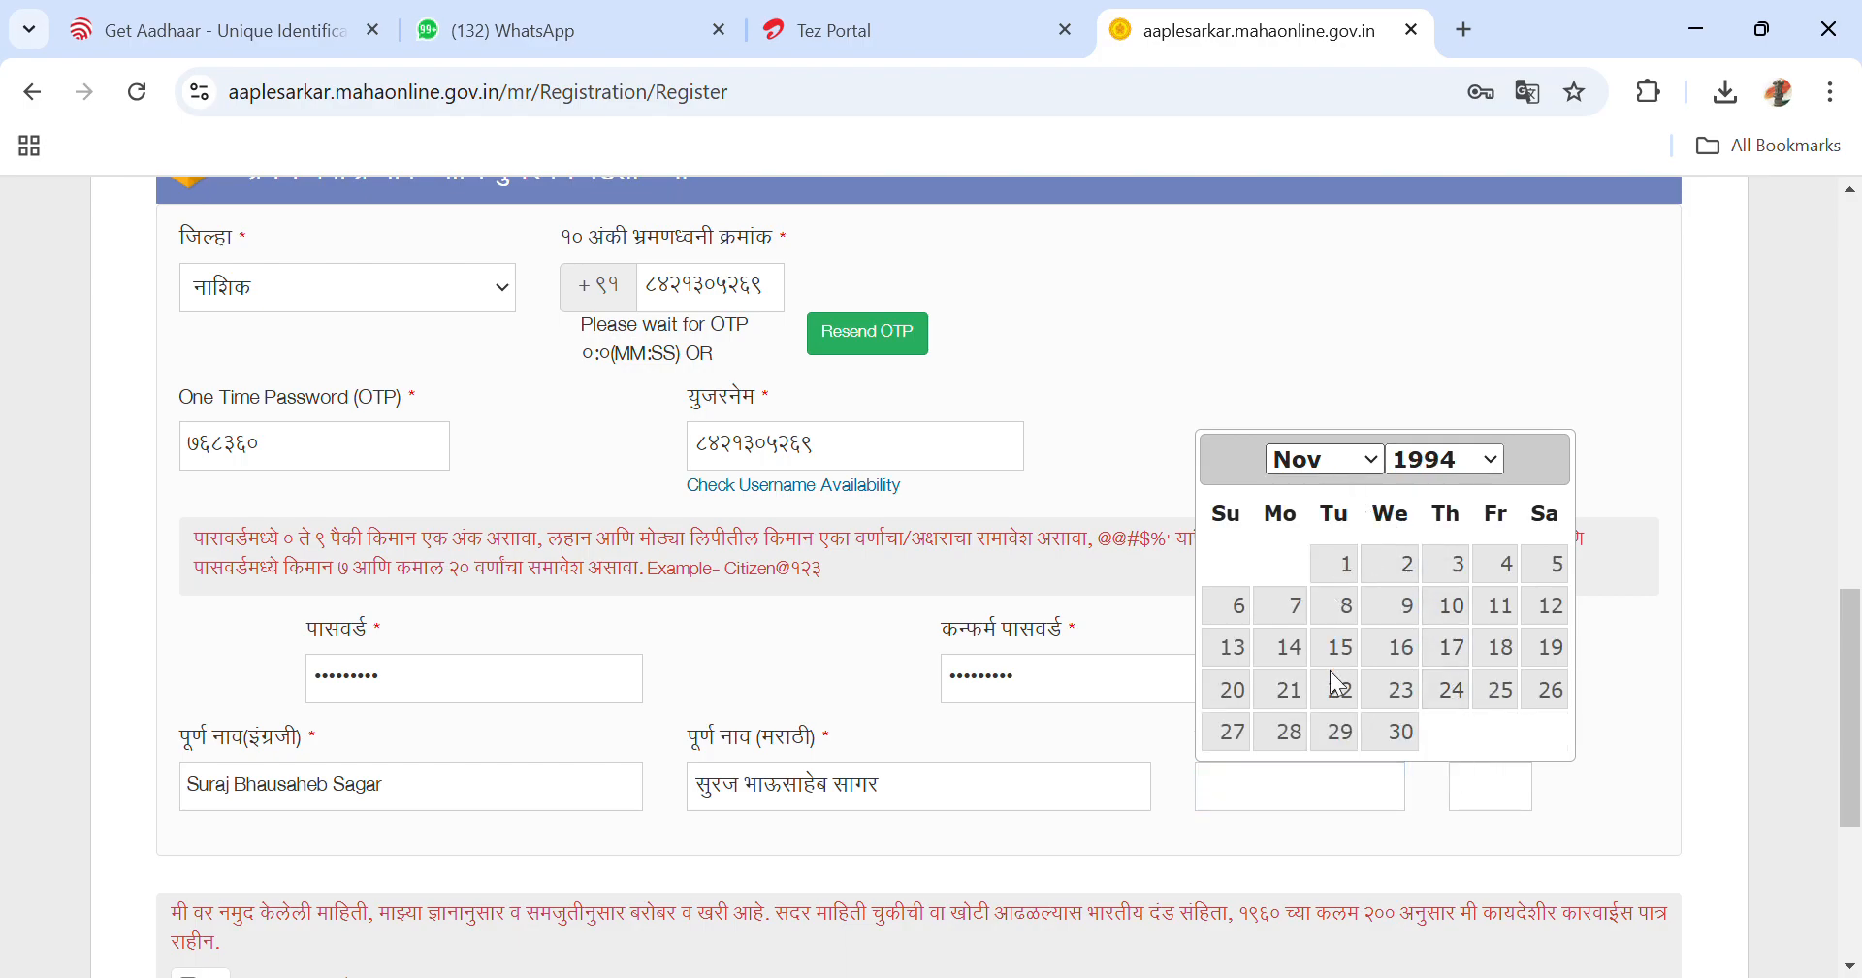
click(1322, 732)
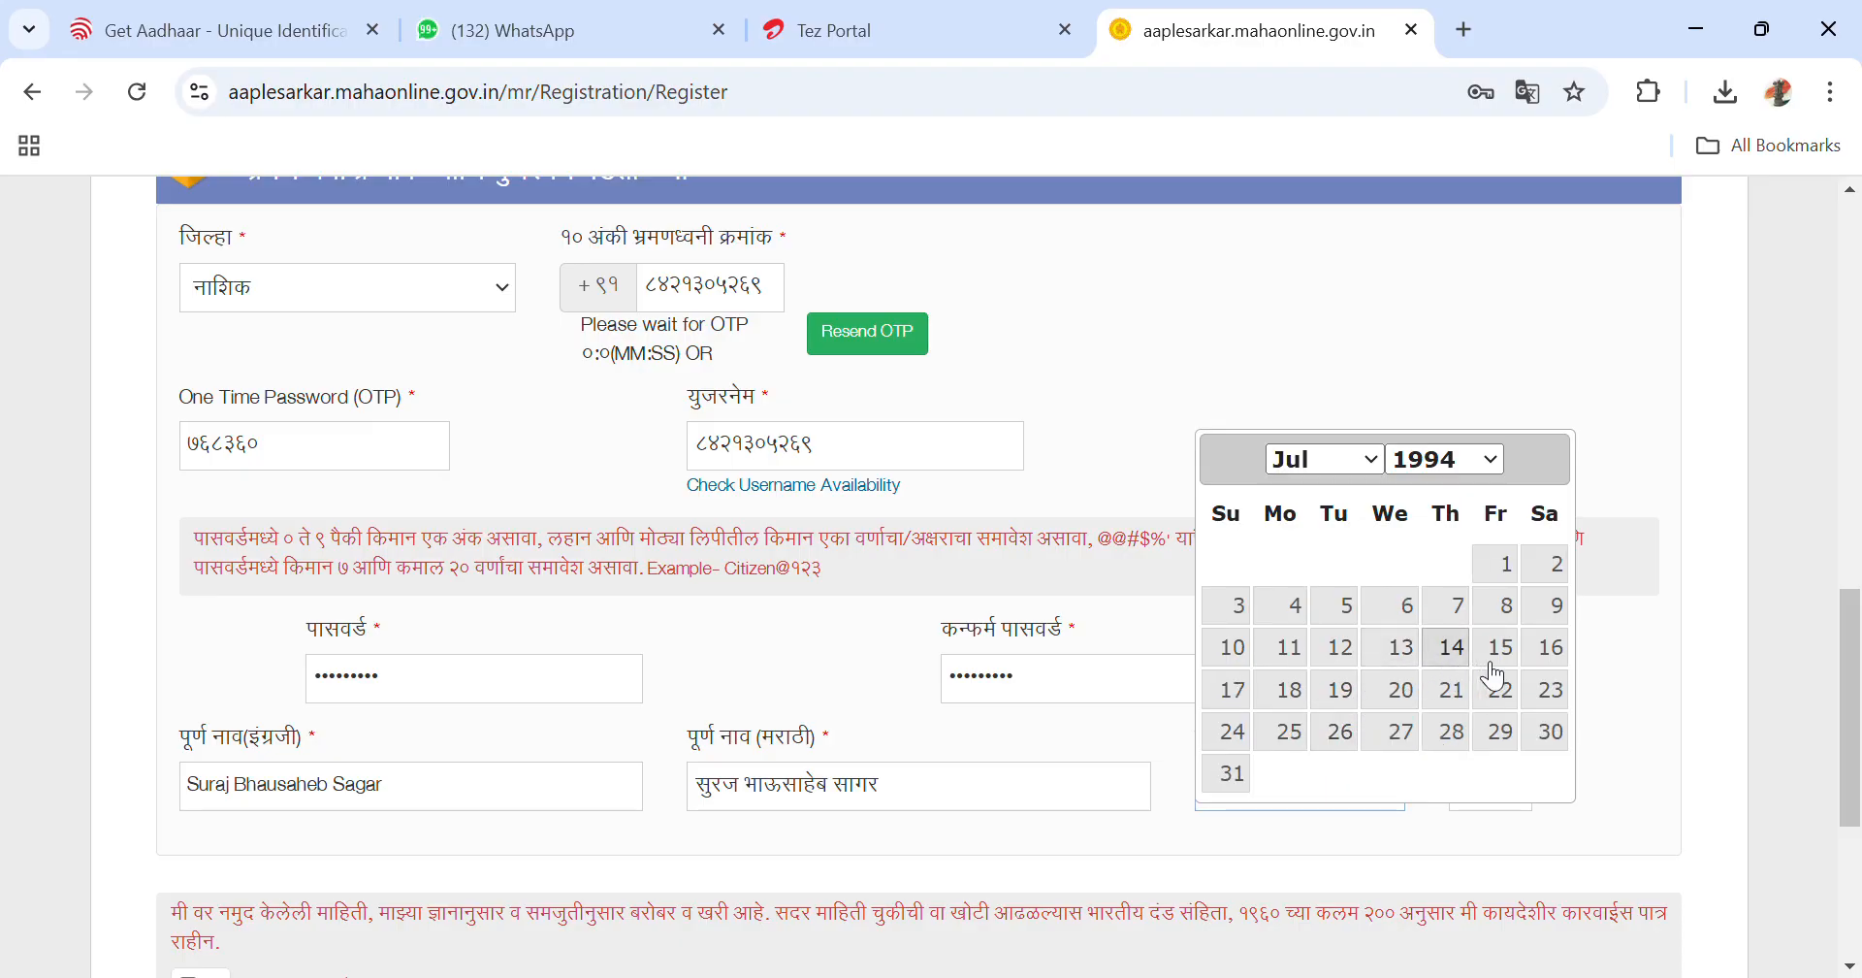
click(1552, 650)
scroll(1355, 784, down, 3)
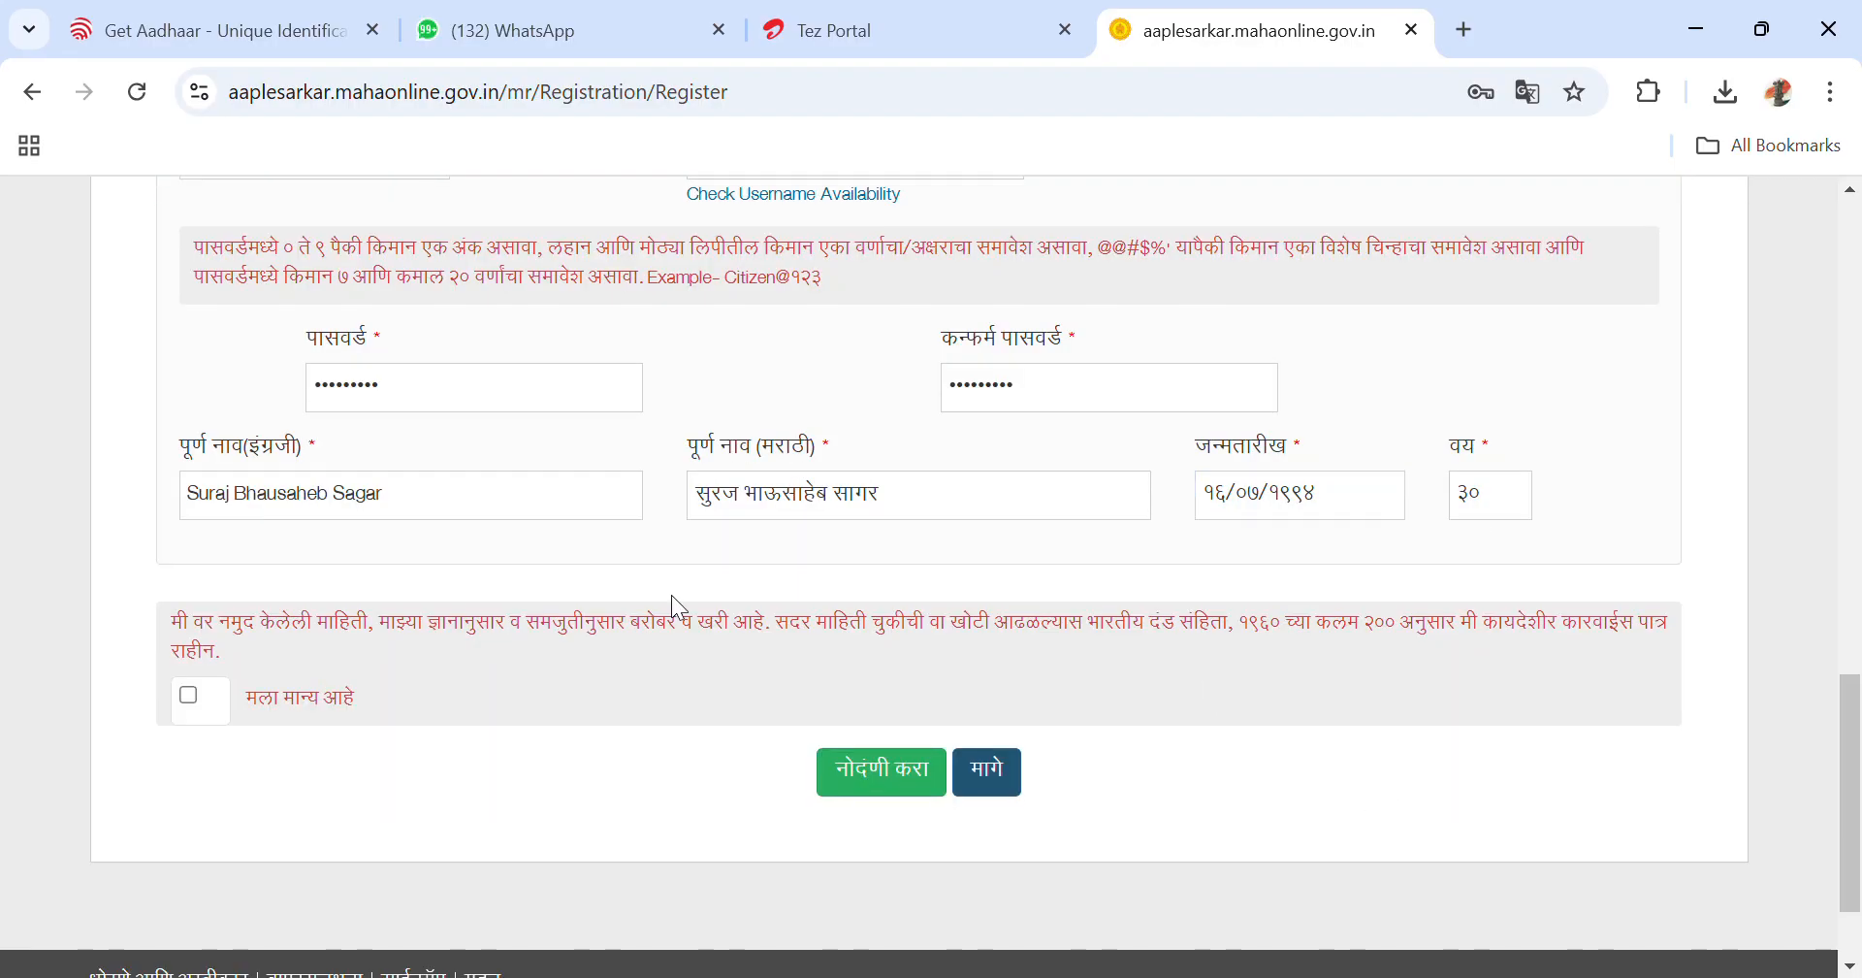
click(200, 705)
Submit the registration and acknowledge the success message.
click(886, 782)
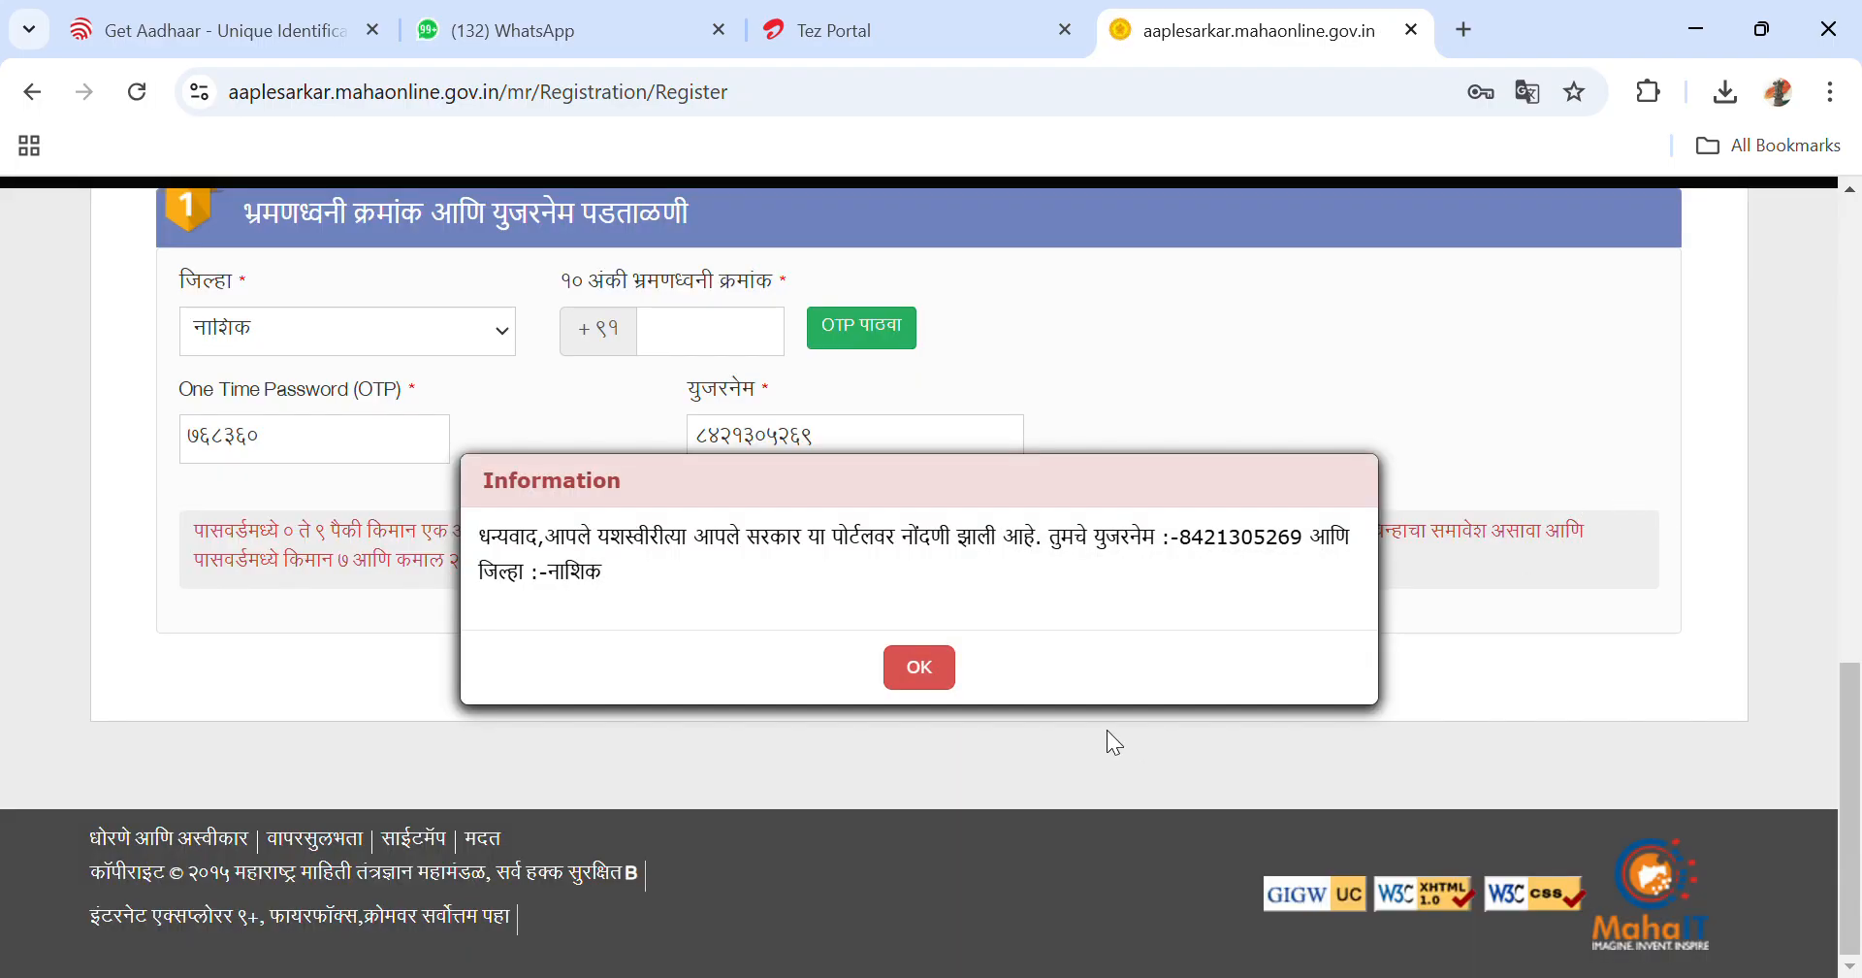
click(933, 666)
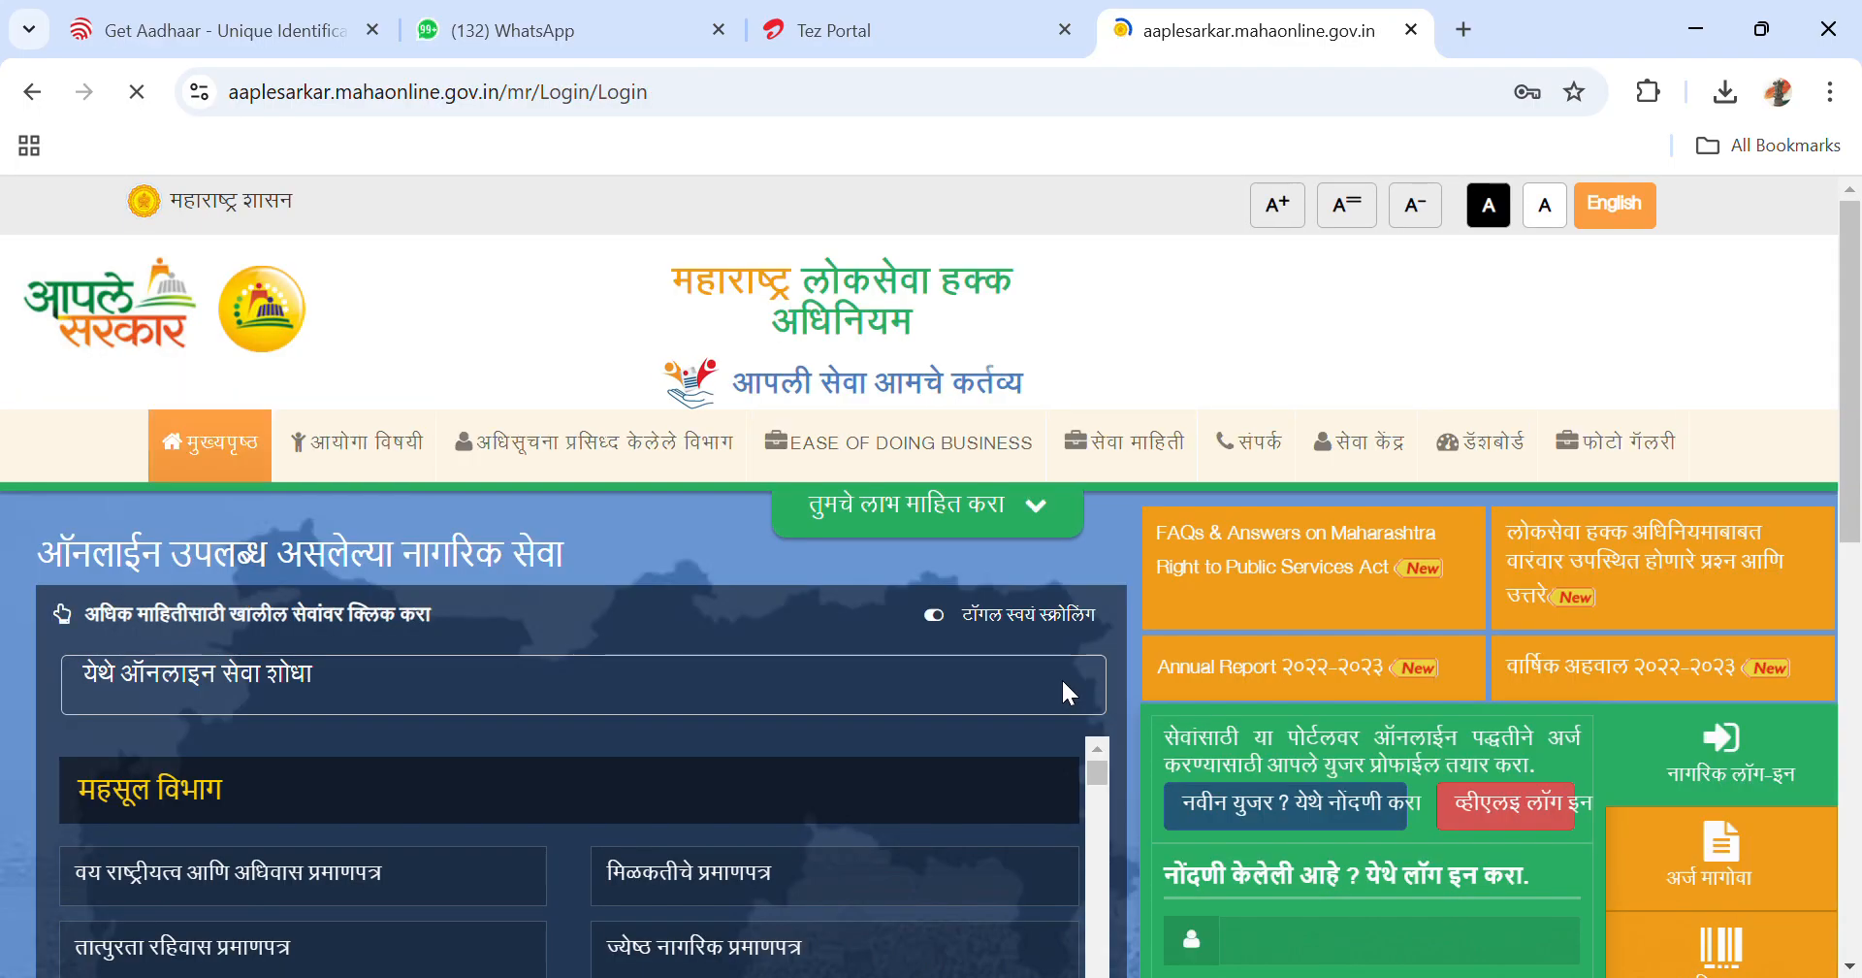
scroll(1348, 674, down, 3)
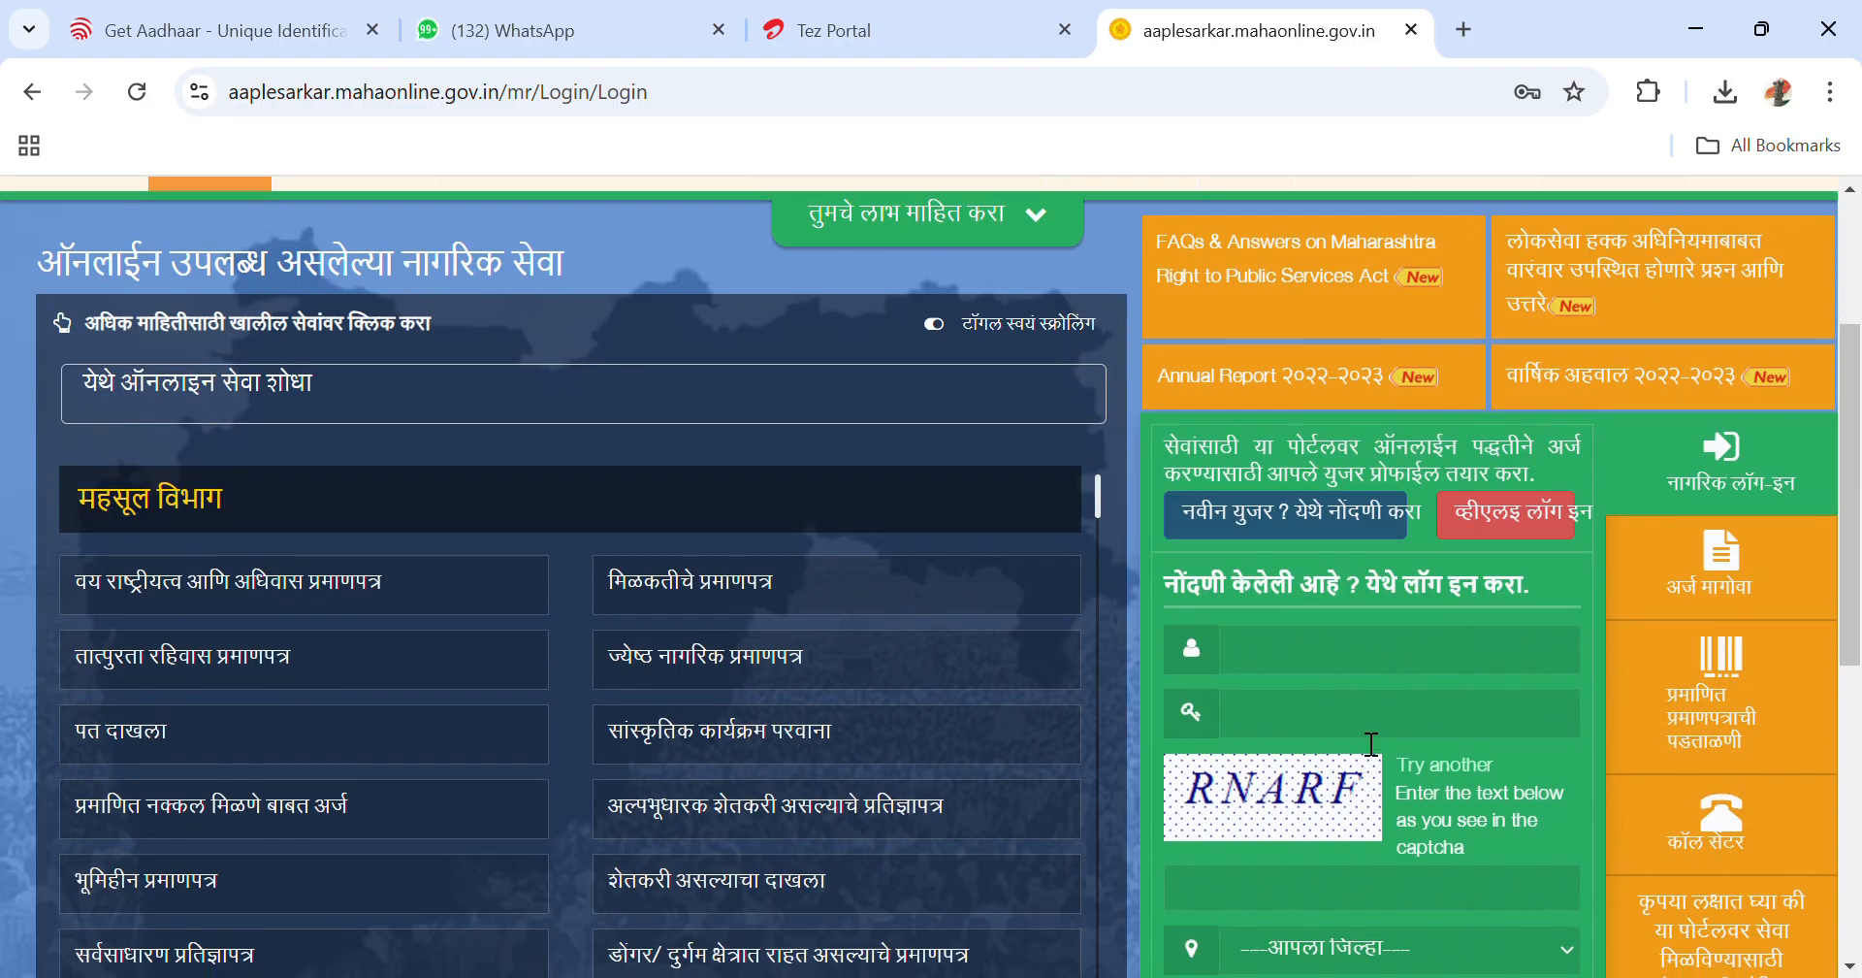
Fill the login form with the new username, password, captcha text and district नाशिक.
click(1335, 662)
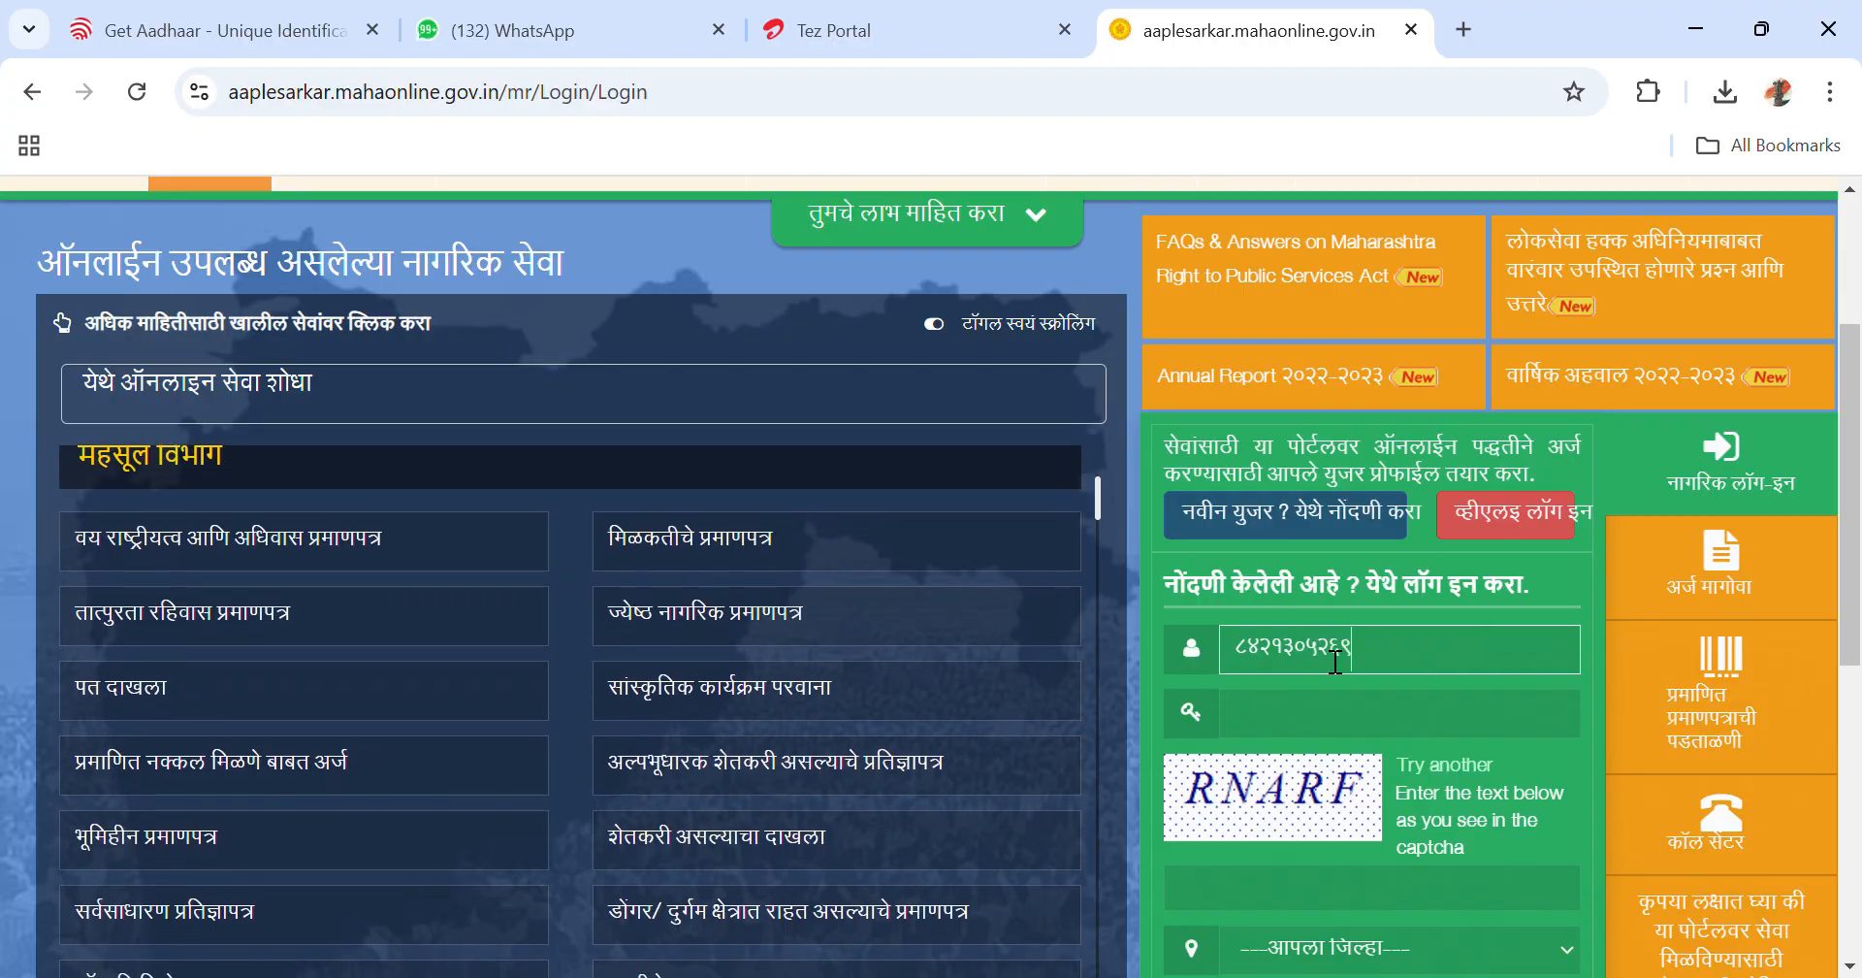
key(Tab)
text(*****)
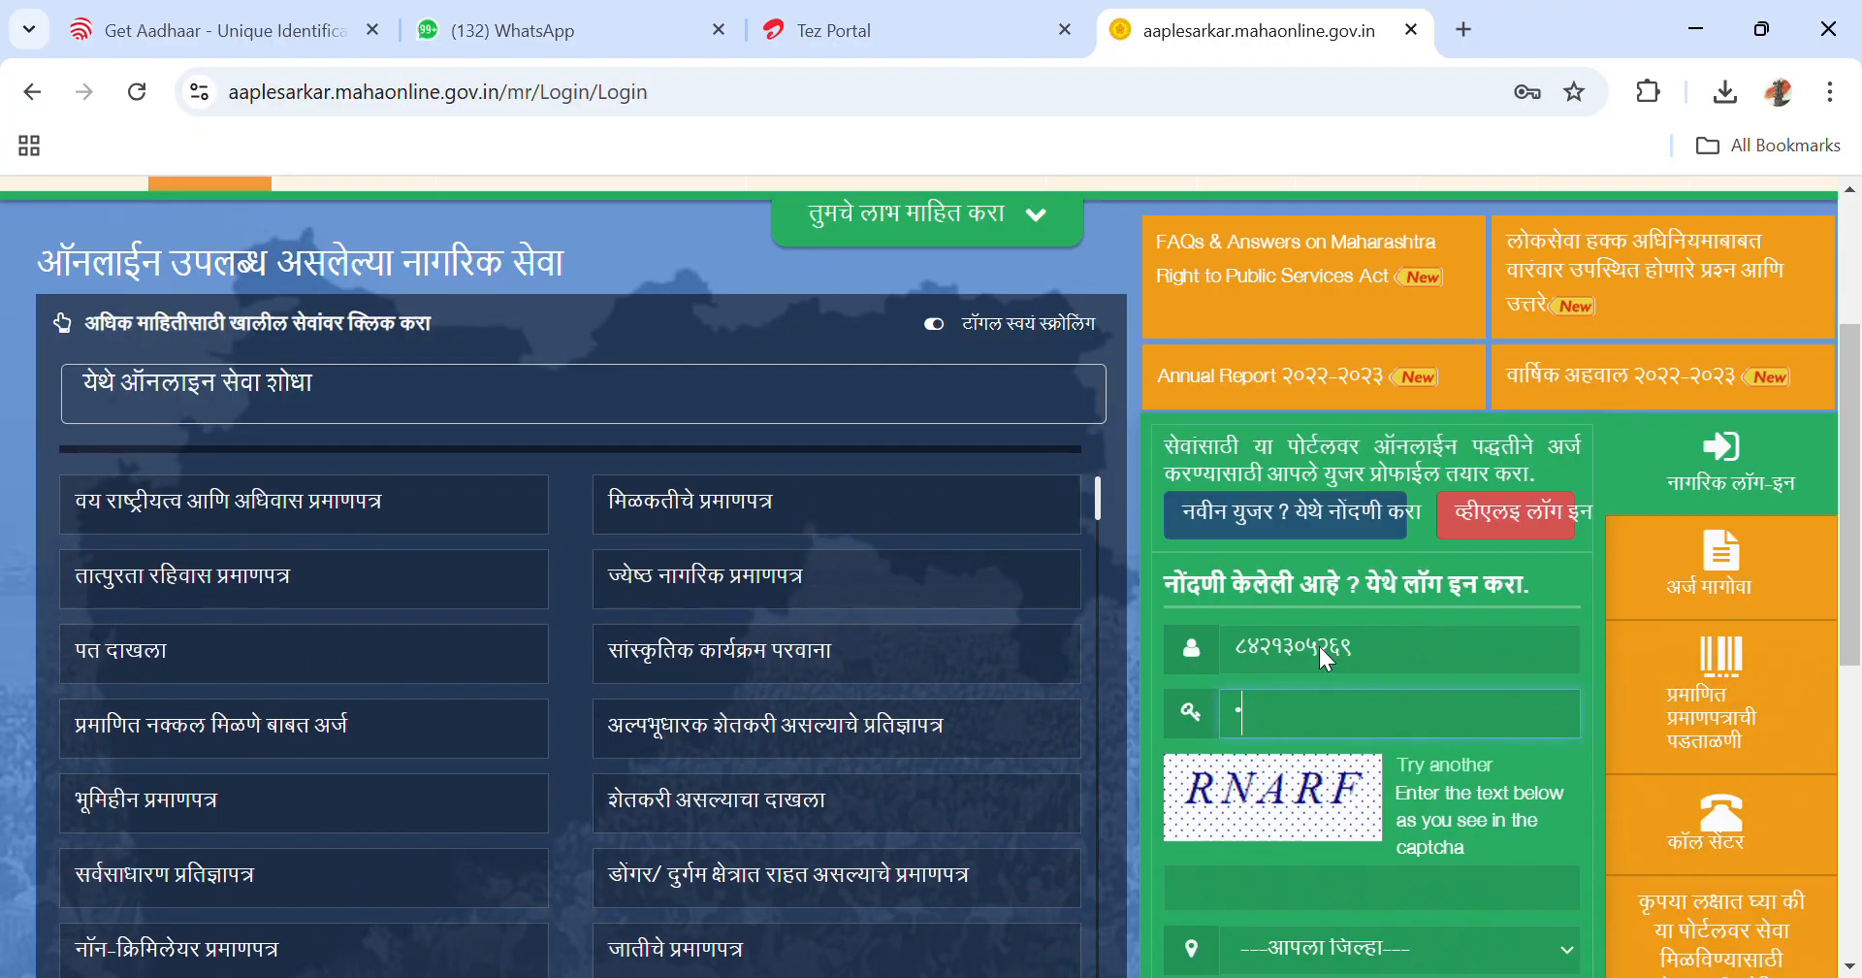
text(****)
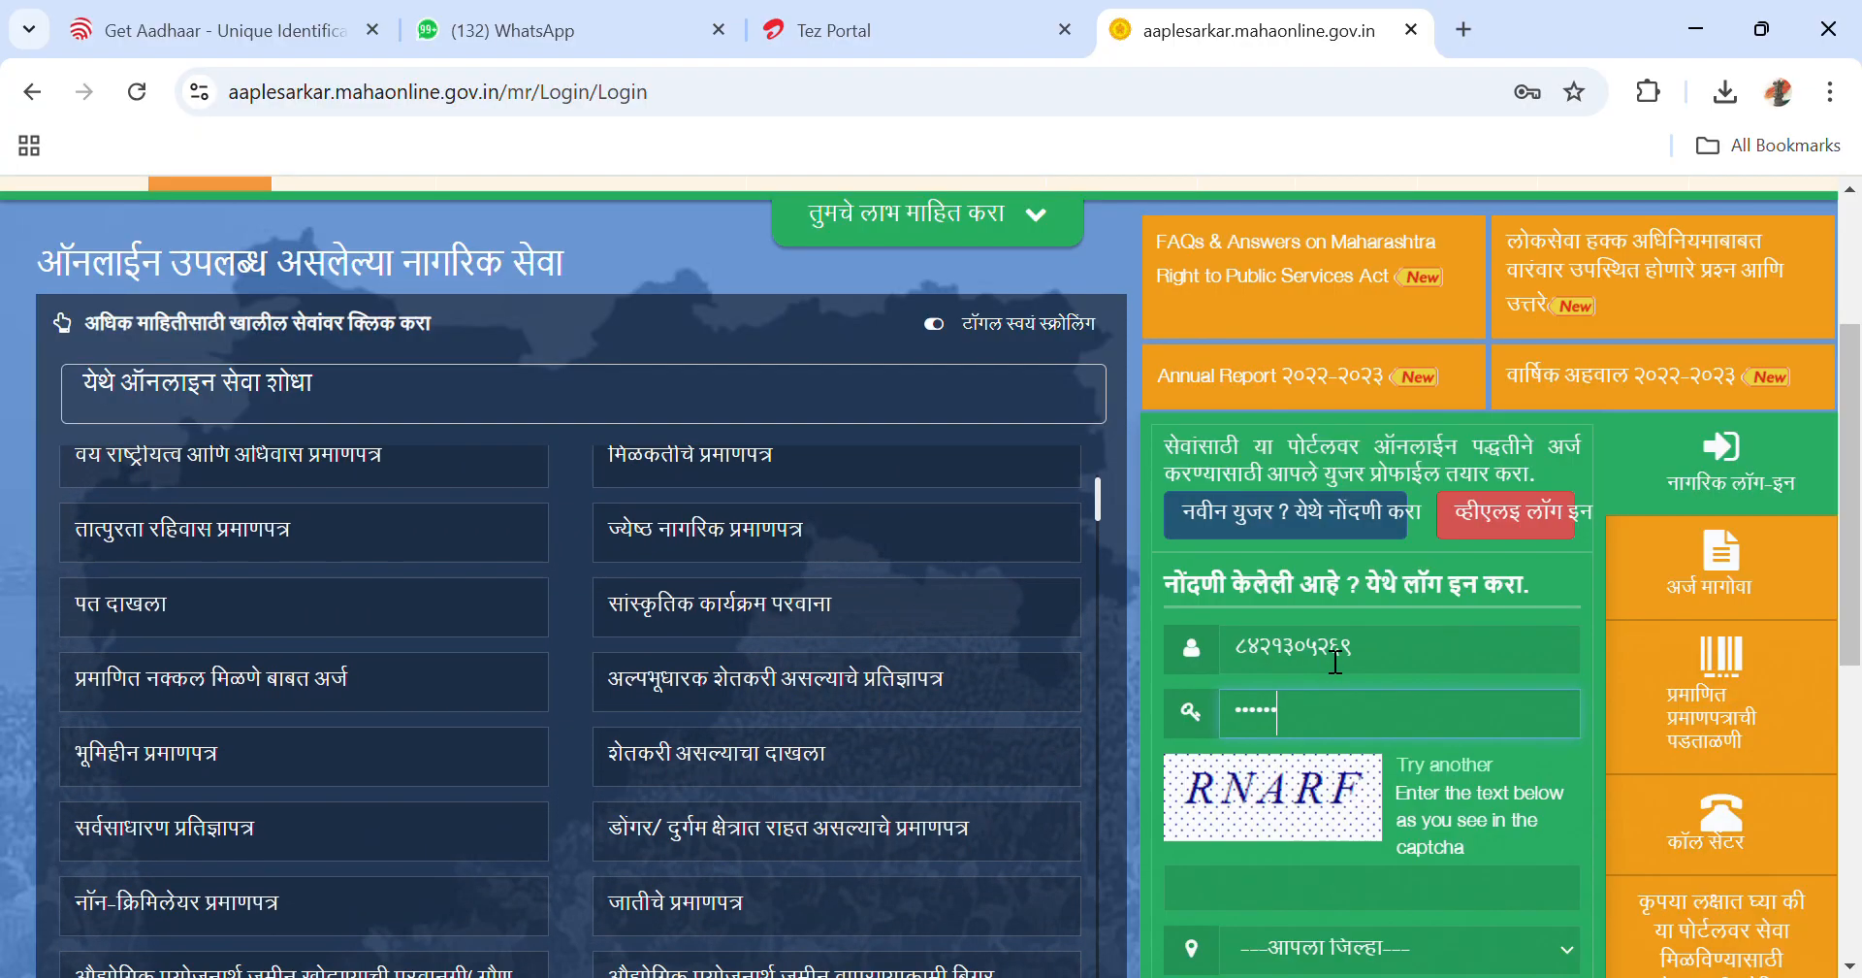
key(Tab)
key(Tab)
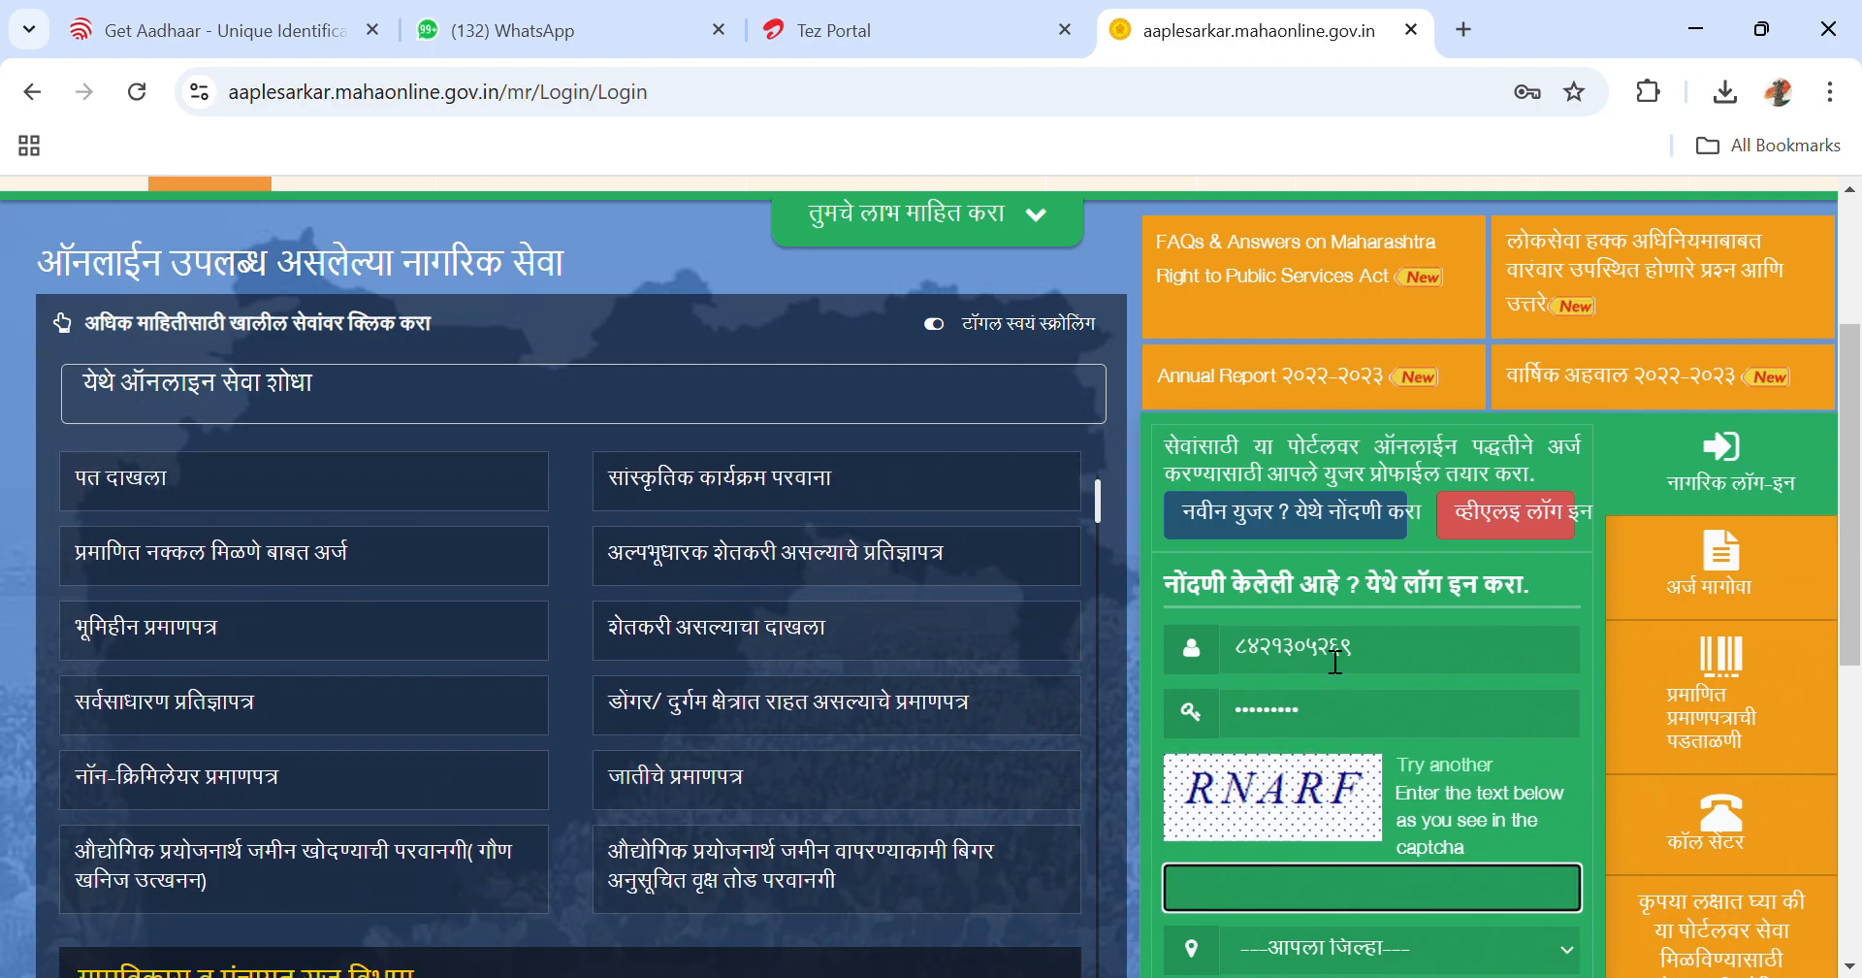
text(RNARF)
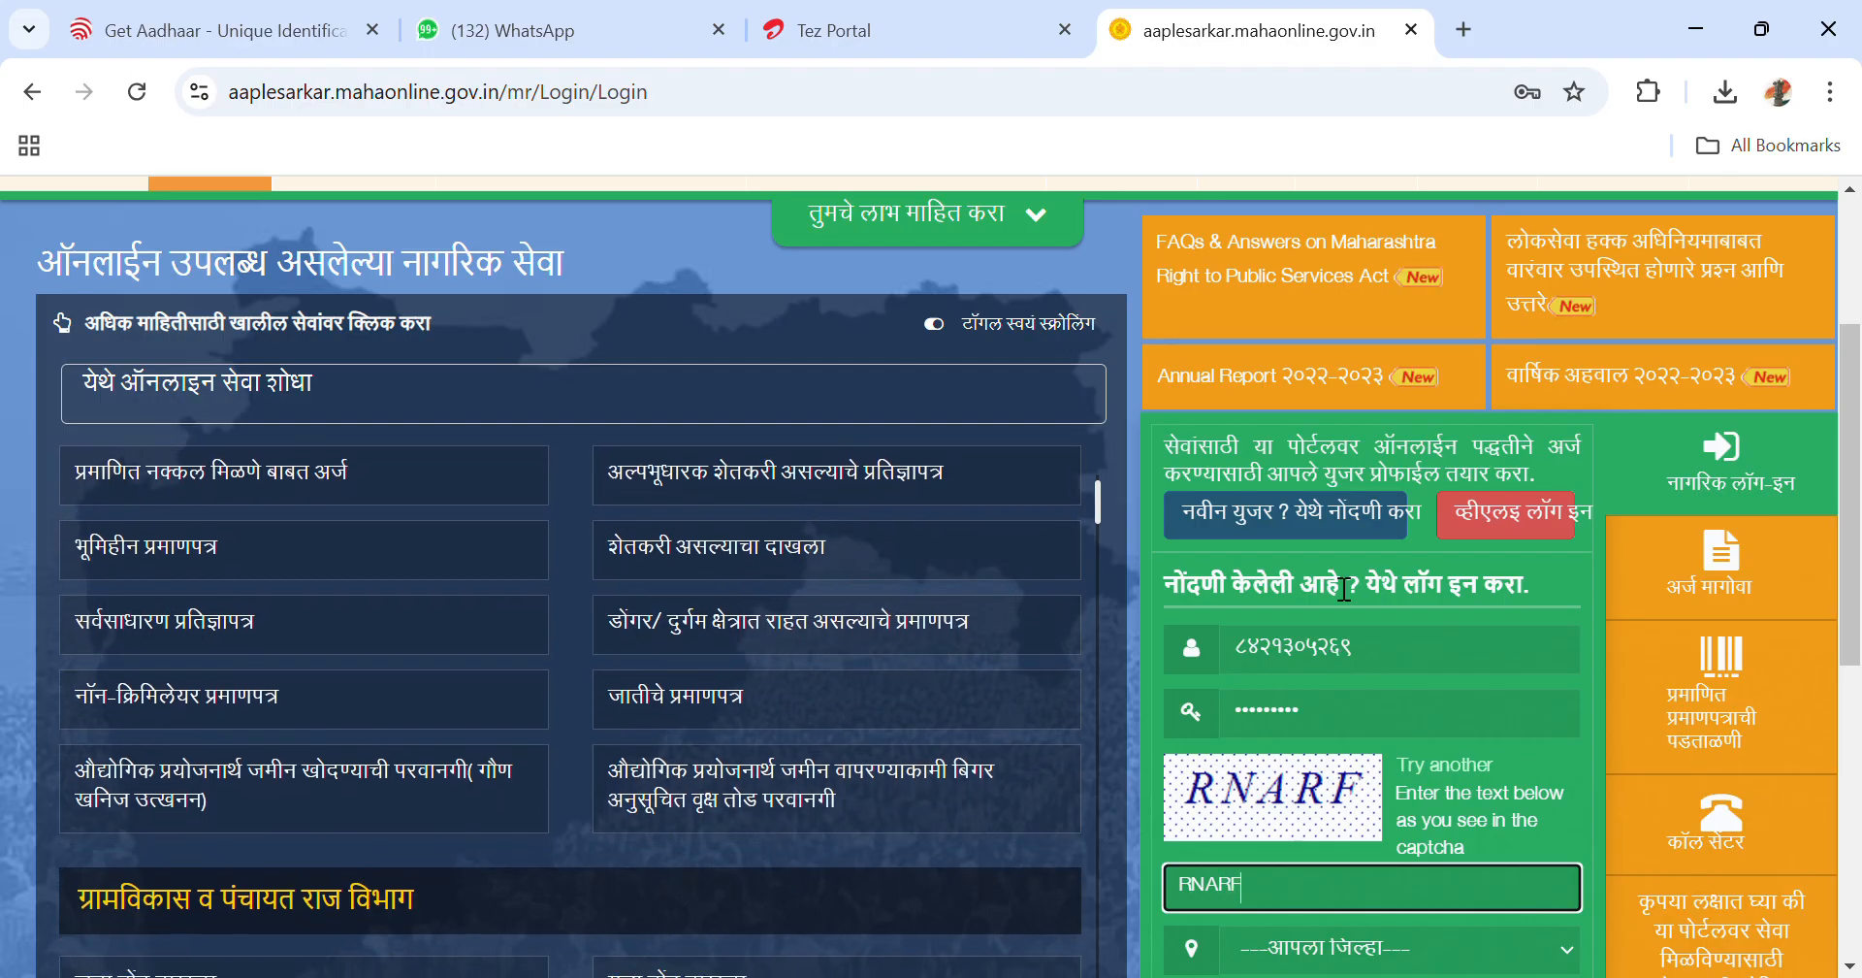
scroll(1292, 644, down, 3)
click(1286, 651)
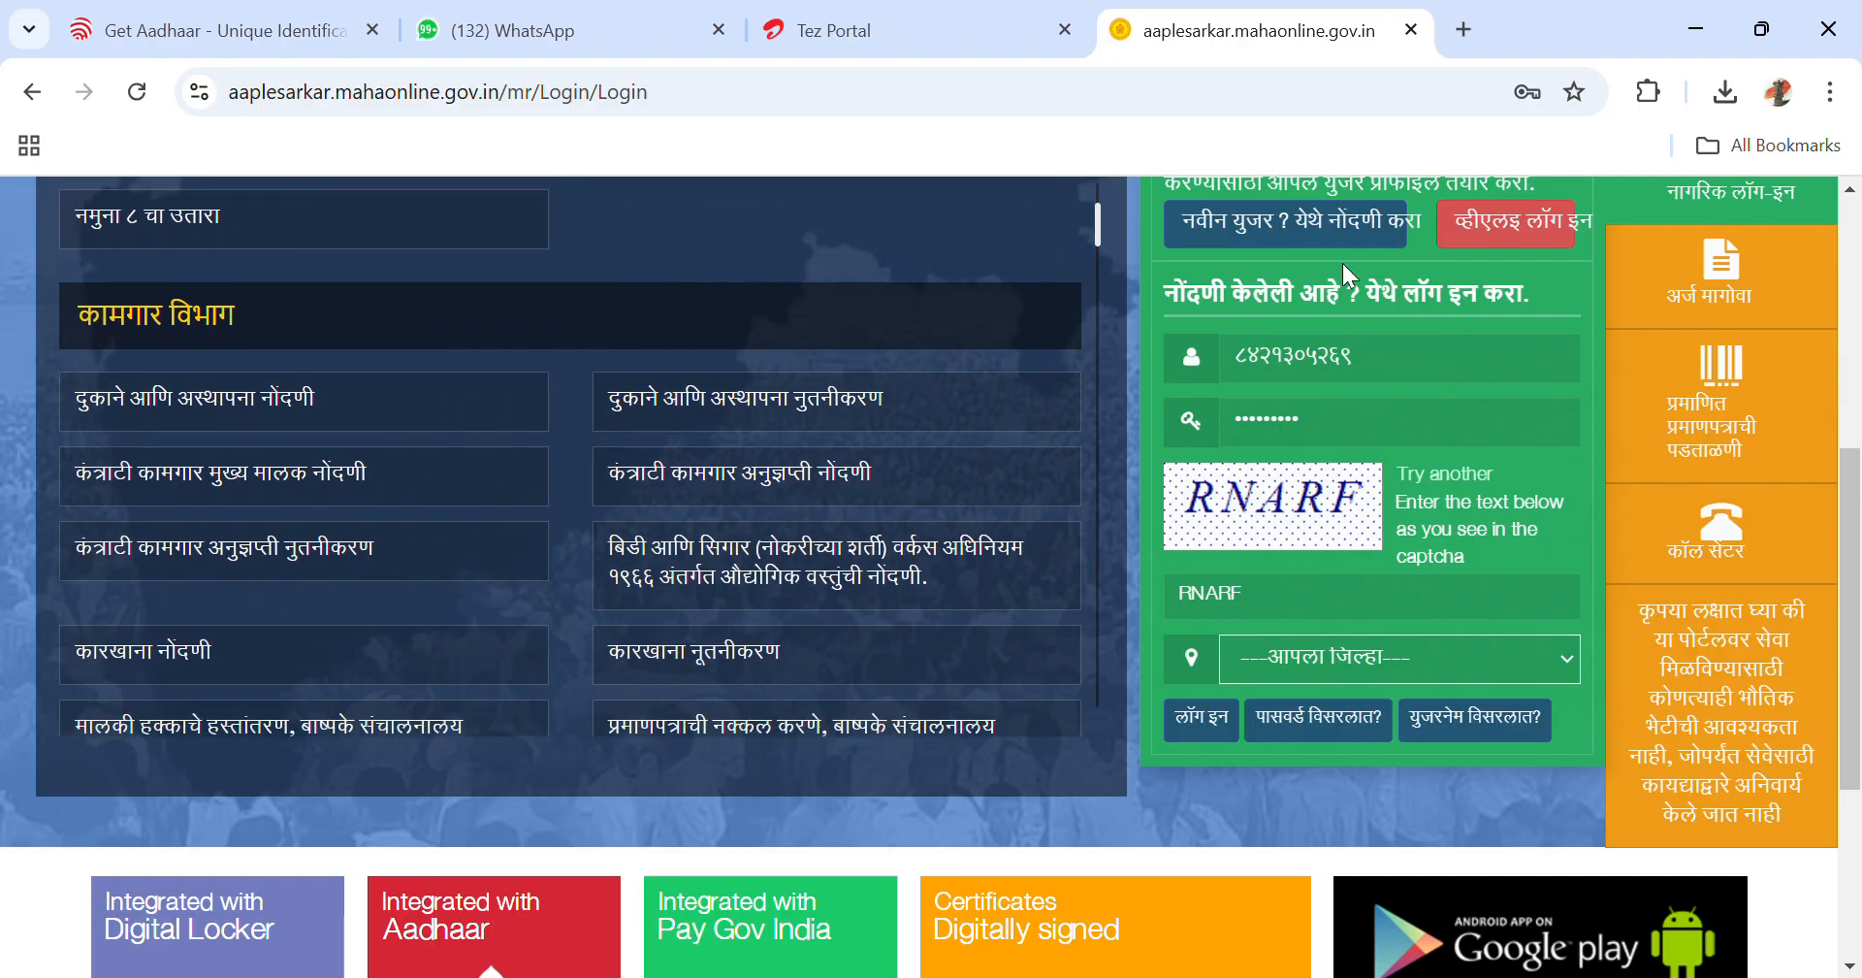
click(1329, 120)
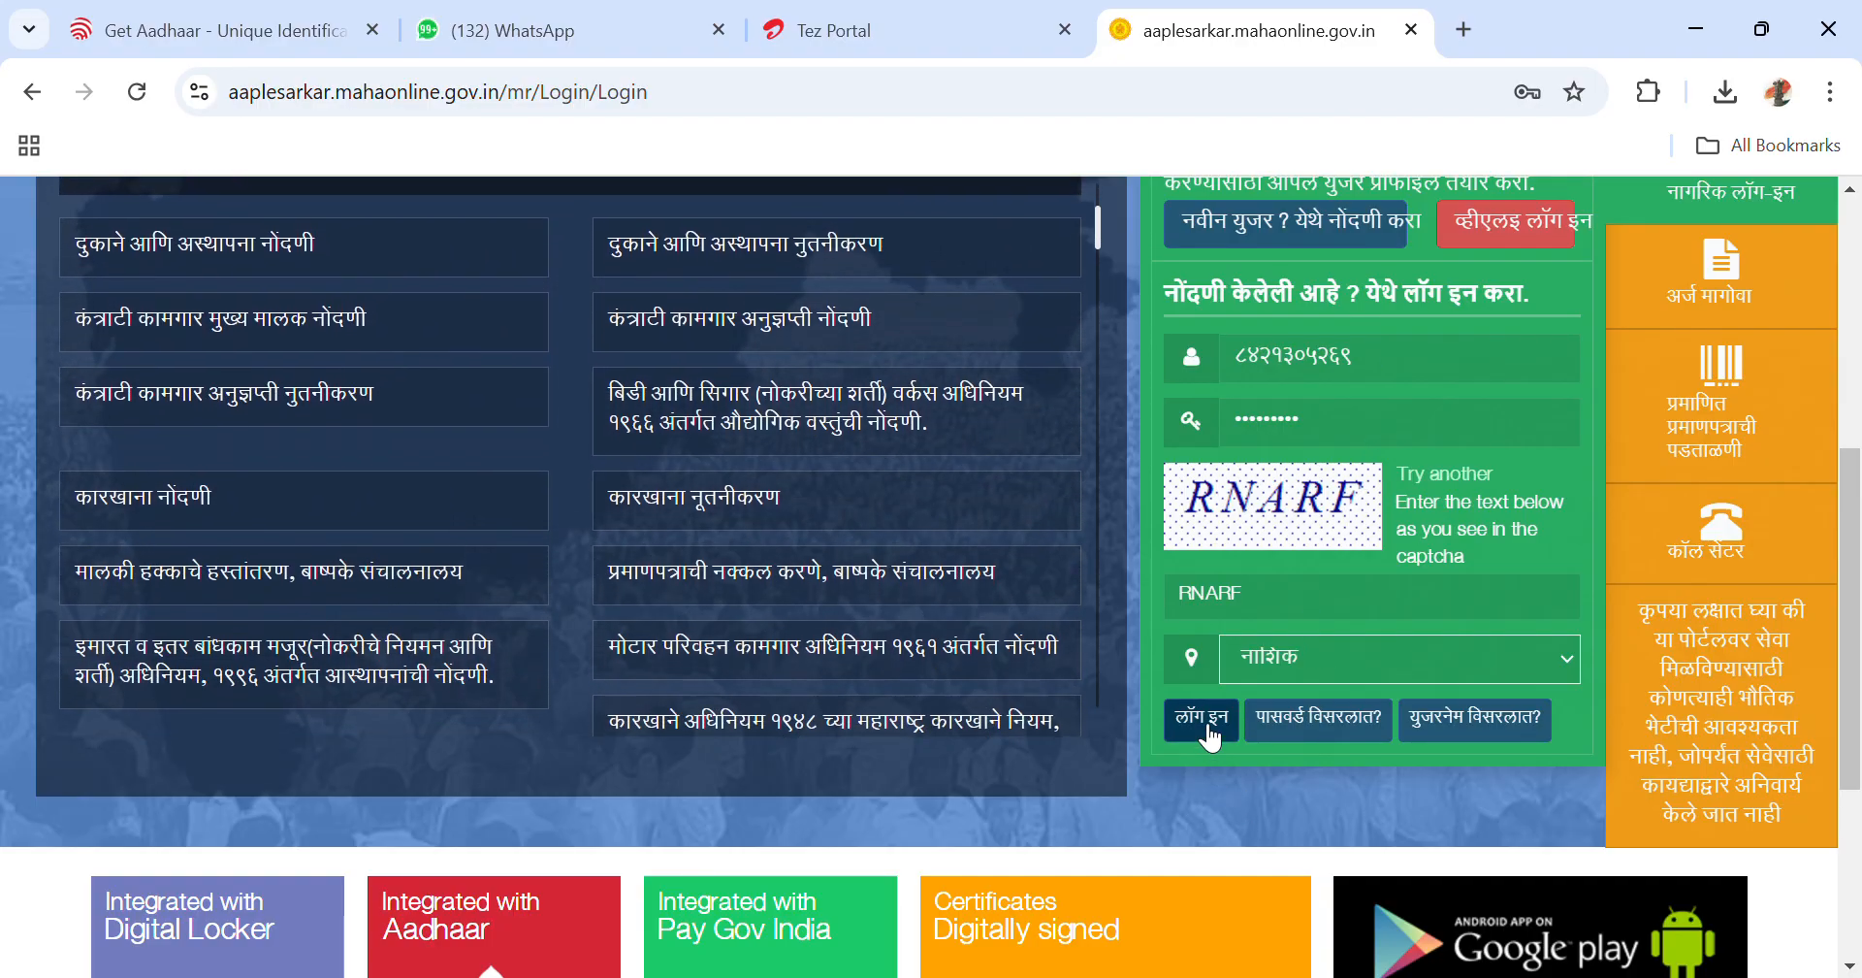
Log in and open the उद्योग, ऊर्जा व कामगार विभाग services.
click(1206, 727)
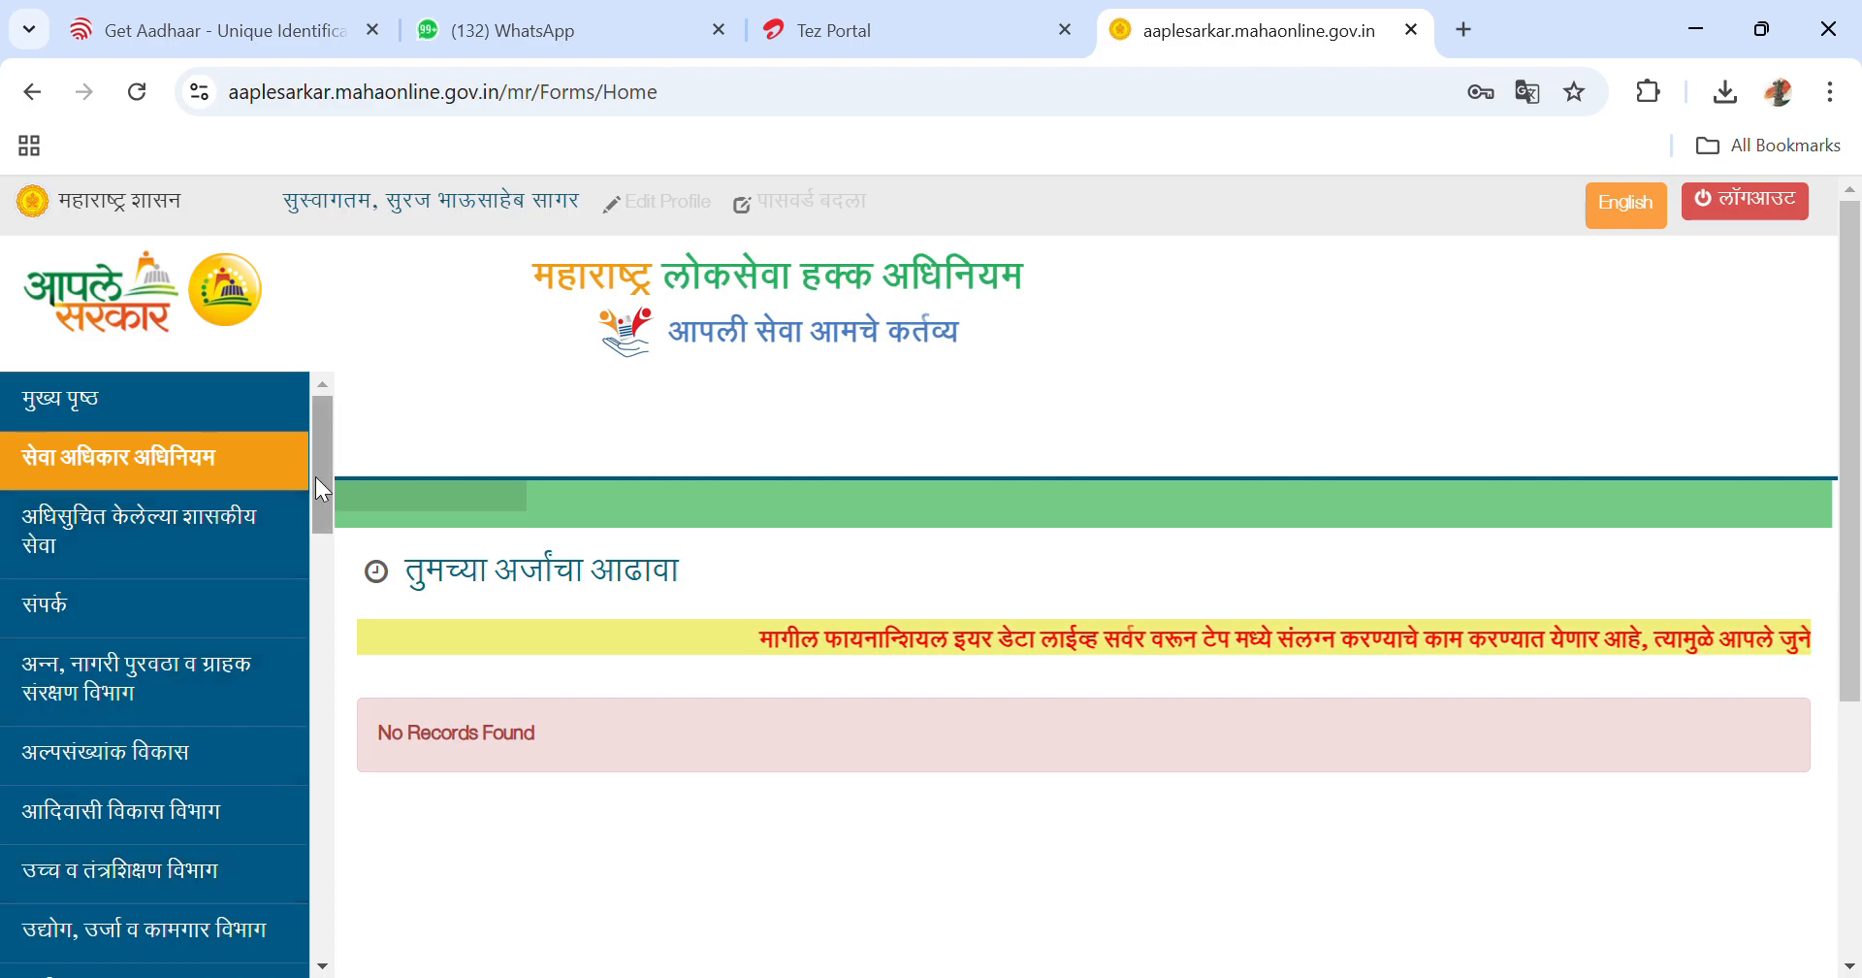
drag(320, 474, 327, 549)
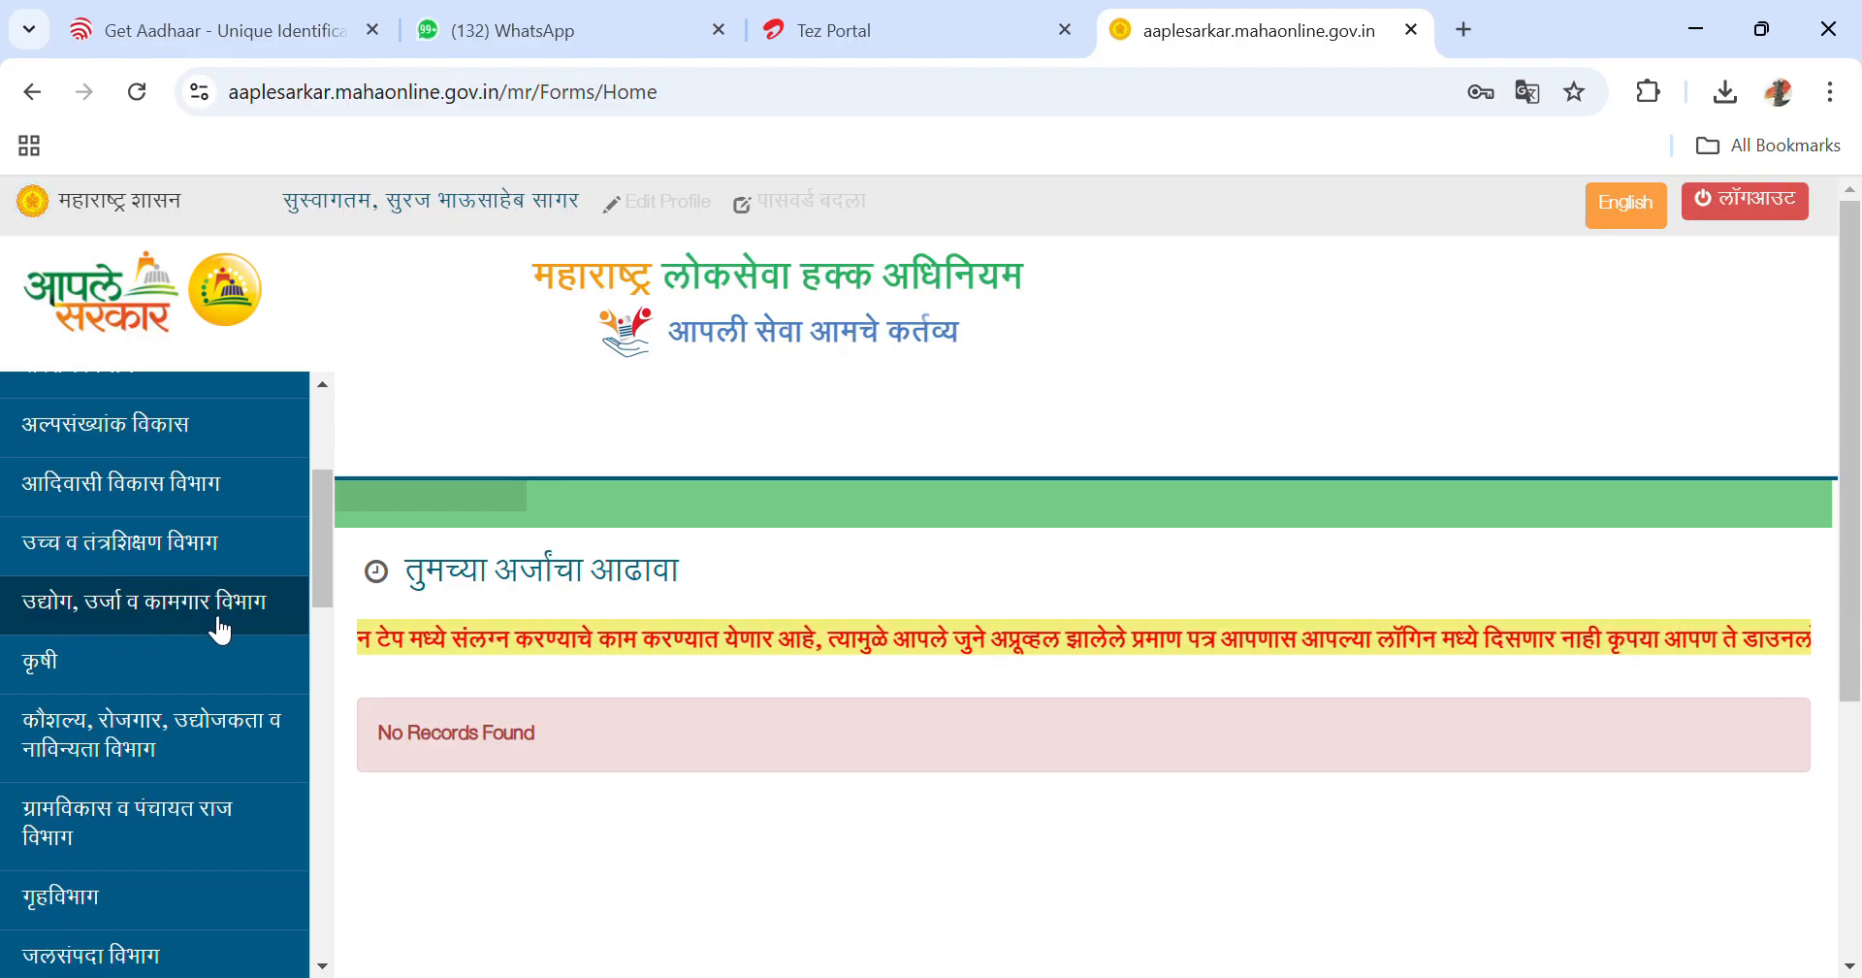
click(173, 621)
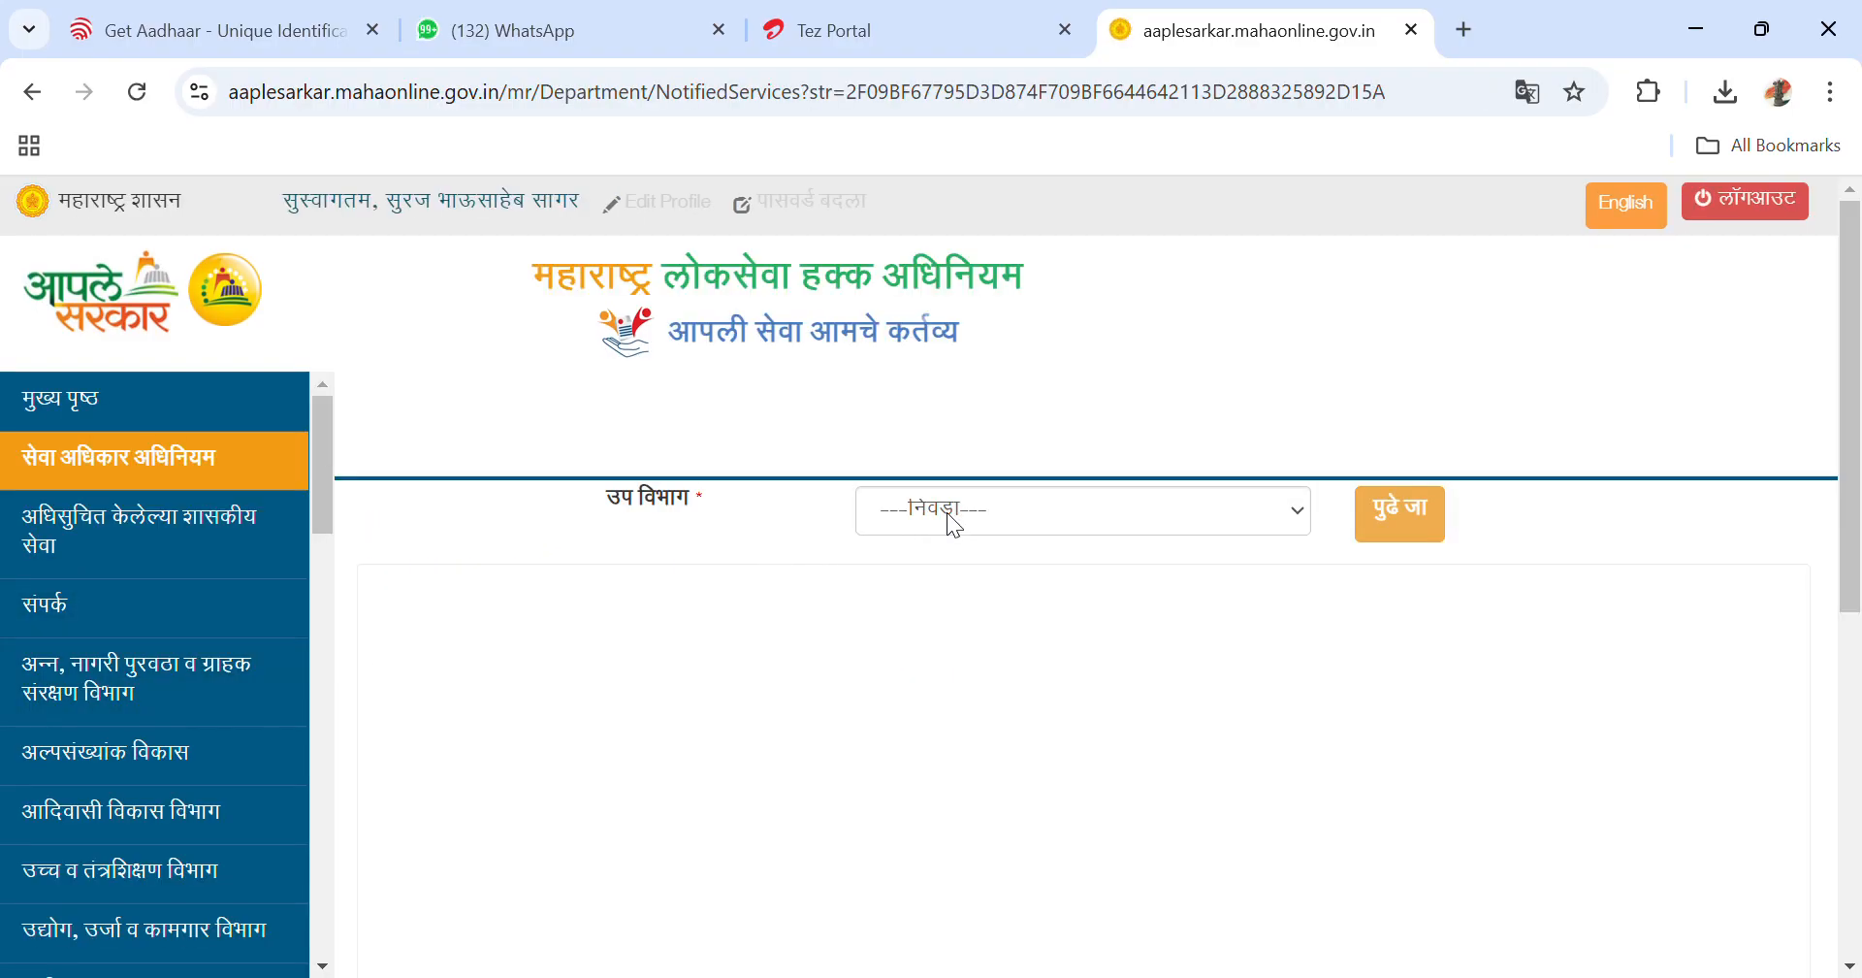
Choose कामगार विभाग, select the दुकाने व संस्था नोंदणीचा दाखला service and proceed.
click(978, 679)
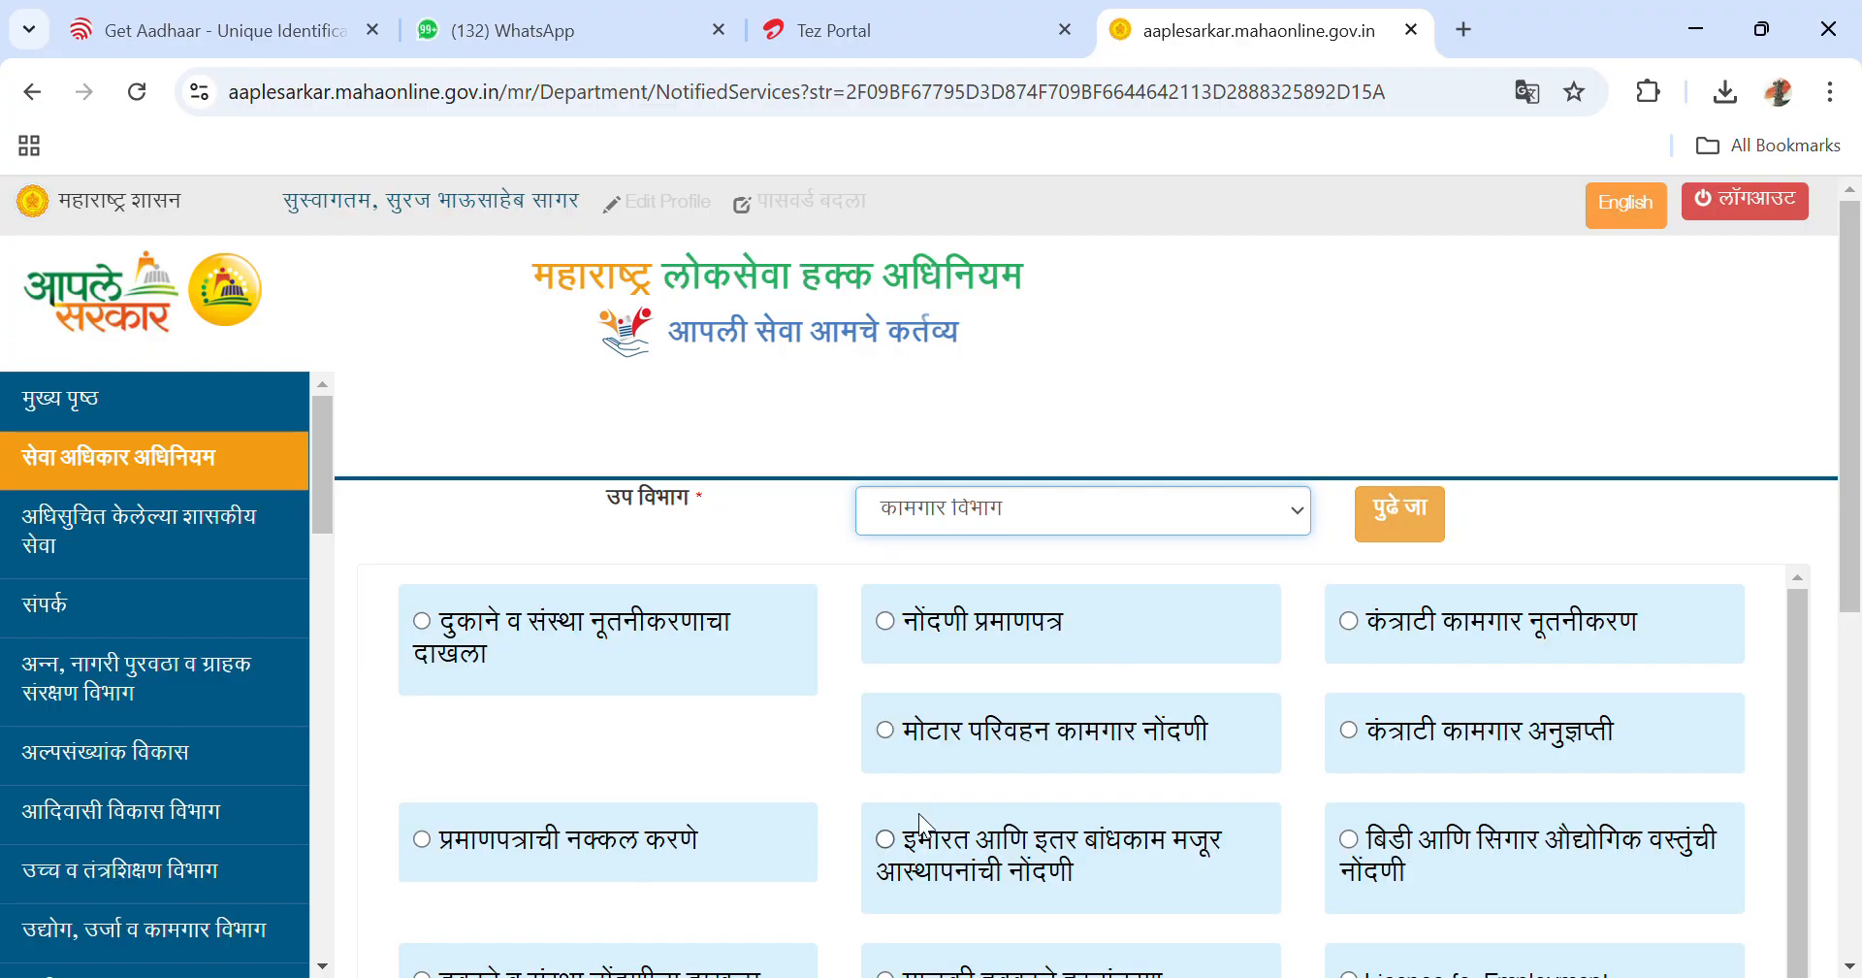
scroll(1008, 545, down, 2)
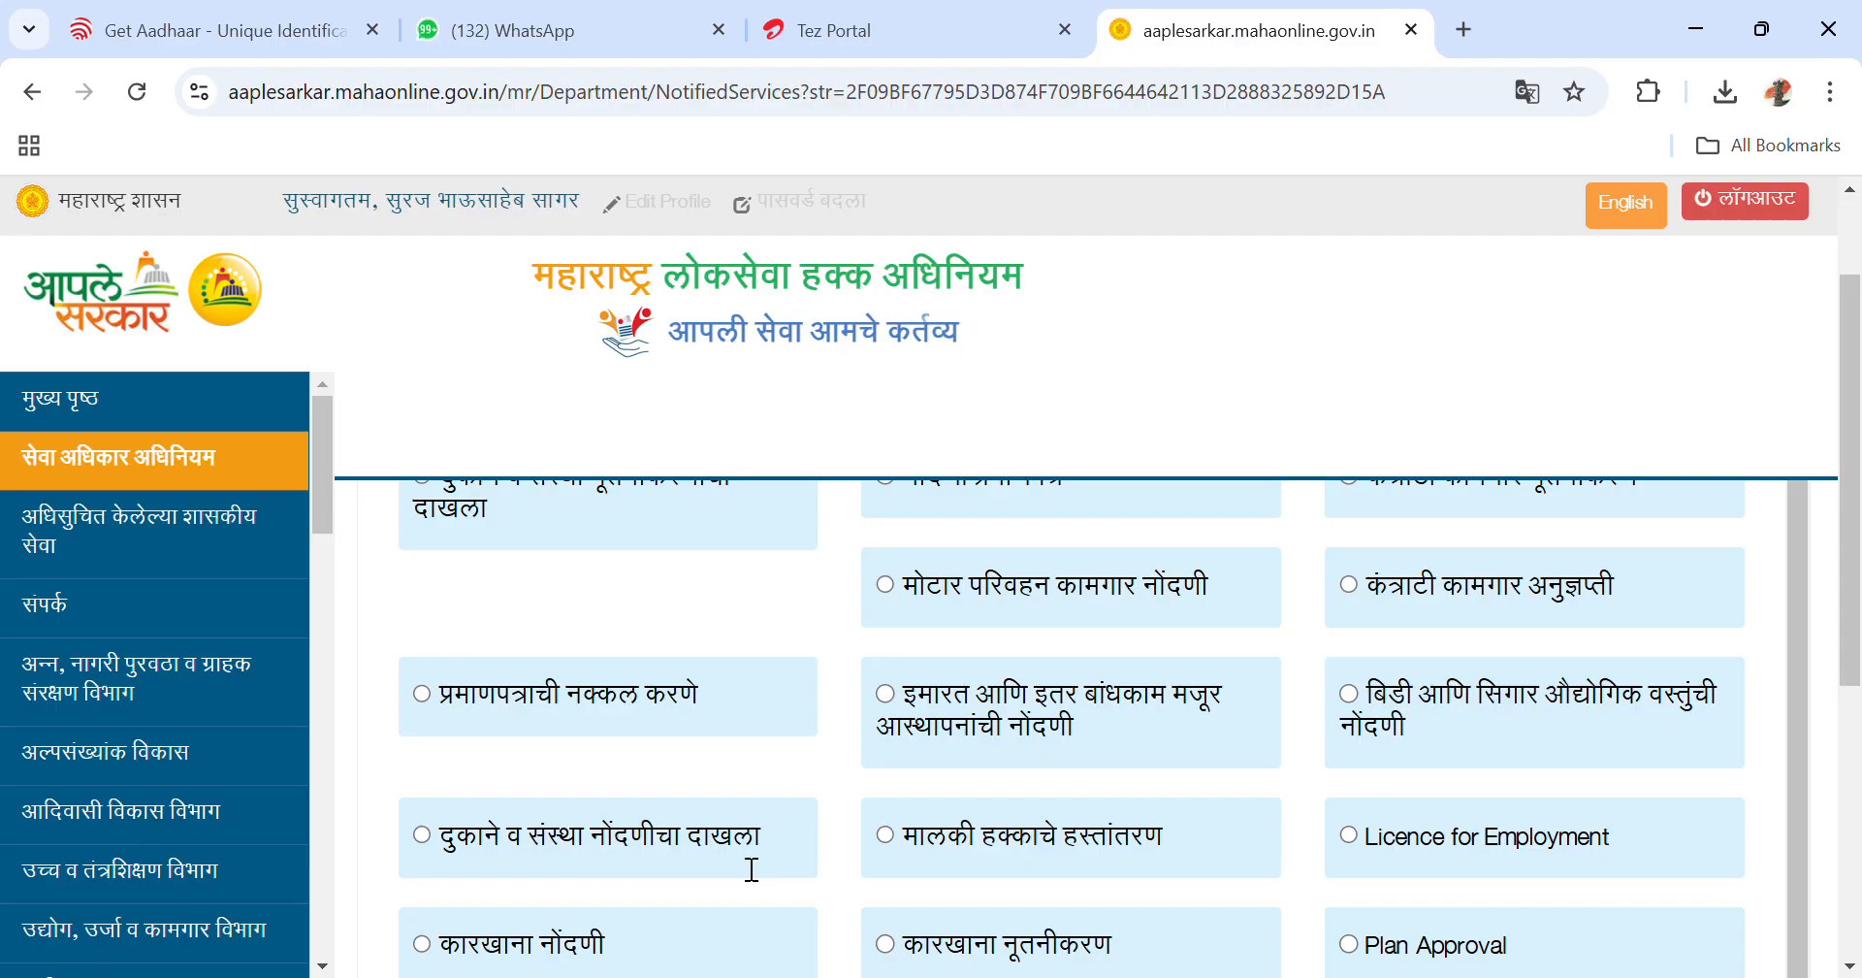
click(423, 835)
scroll(1311, 788, up, 2)
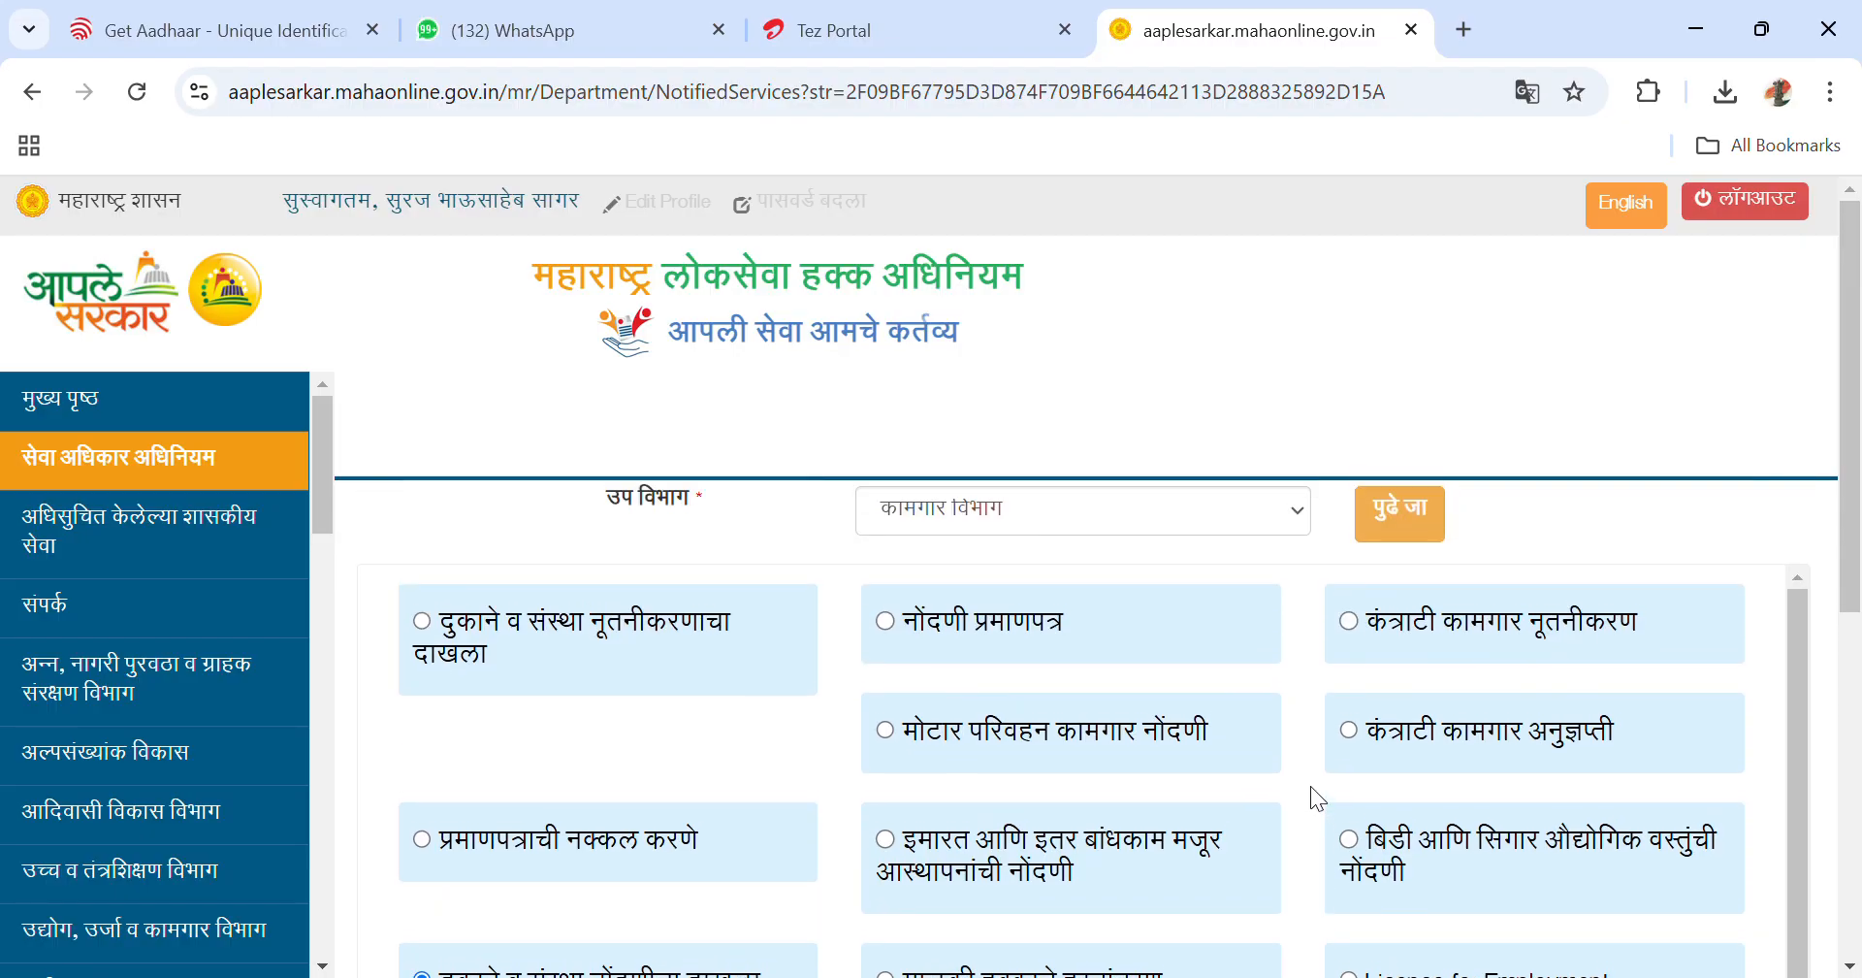
click(1393, 514)
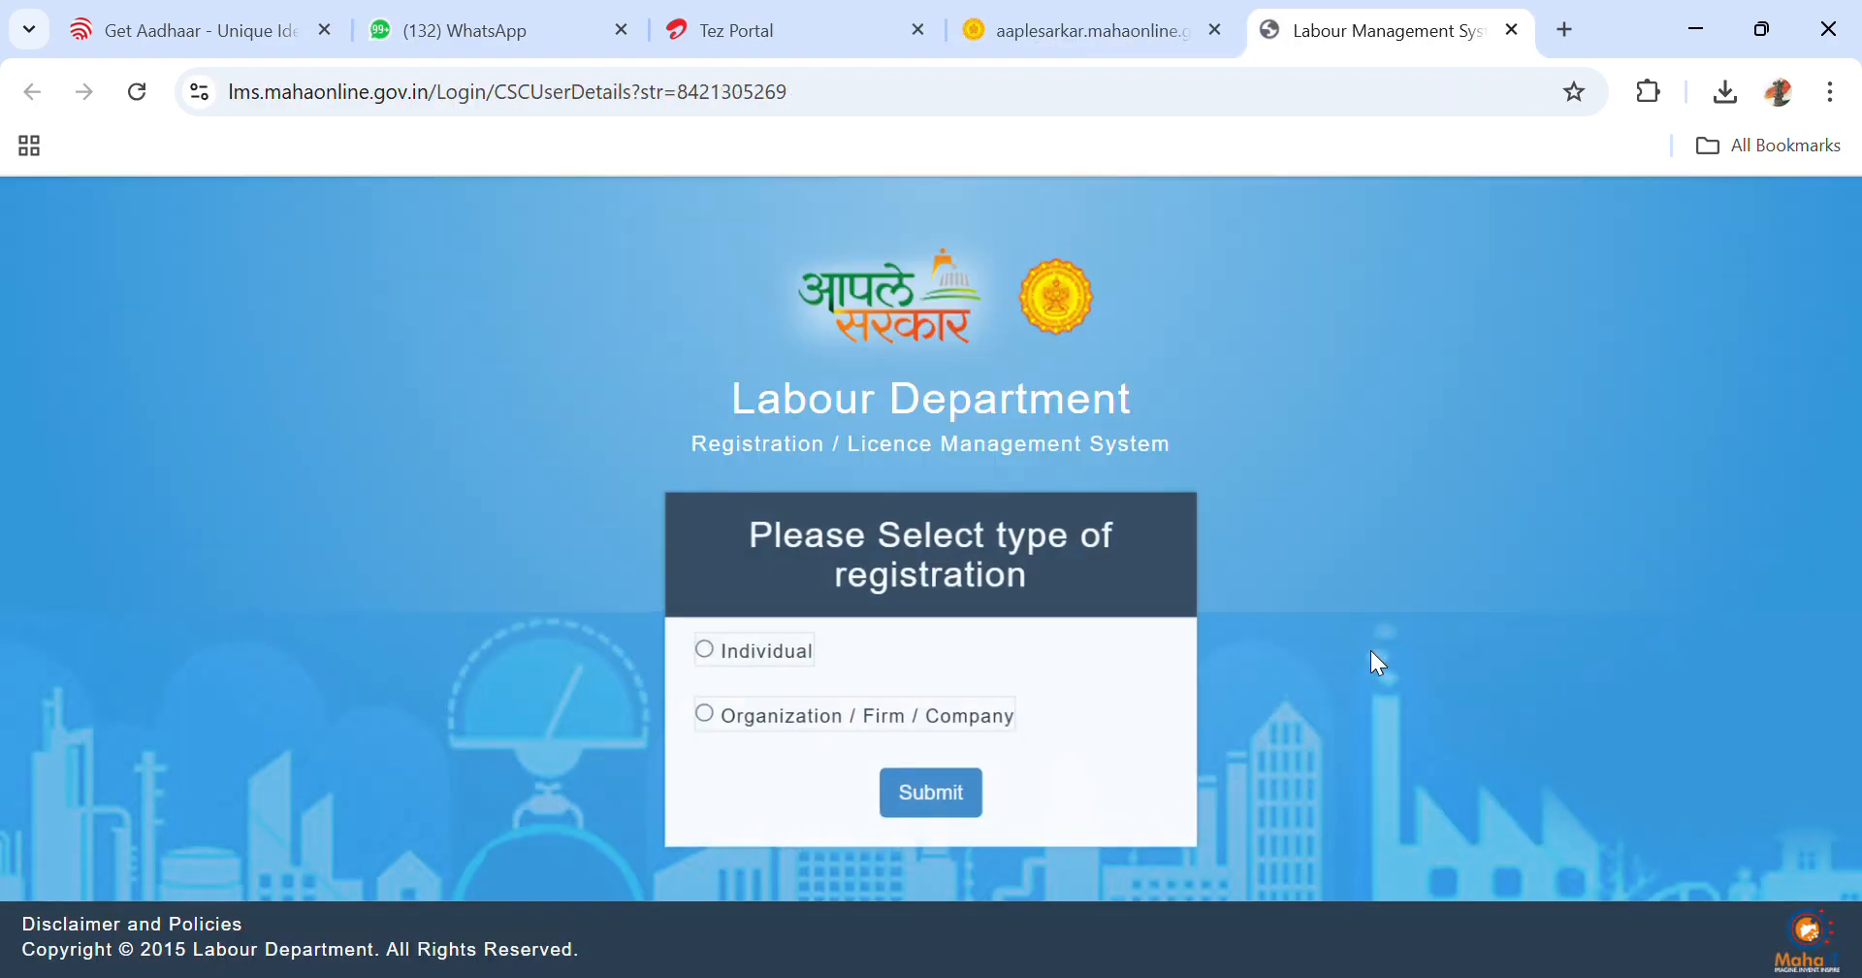
Submit Individual as the registration type.
click(711, 653)
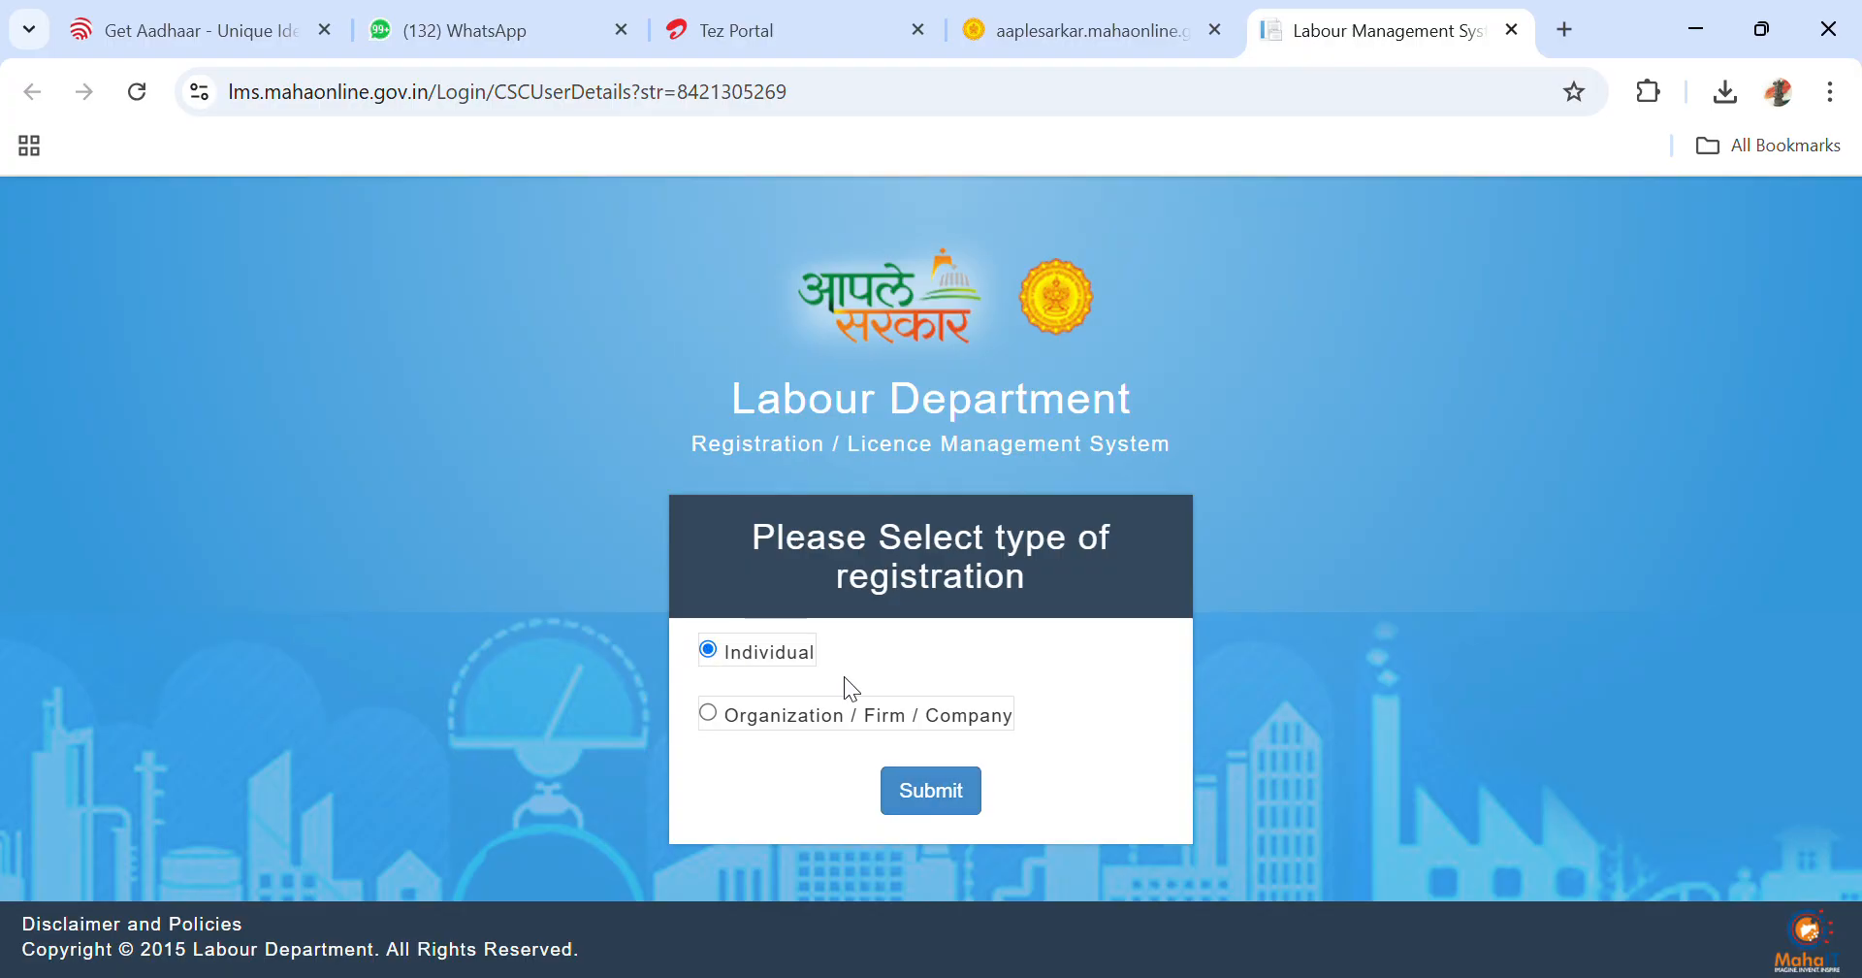
click(949, 802)
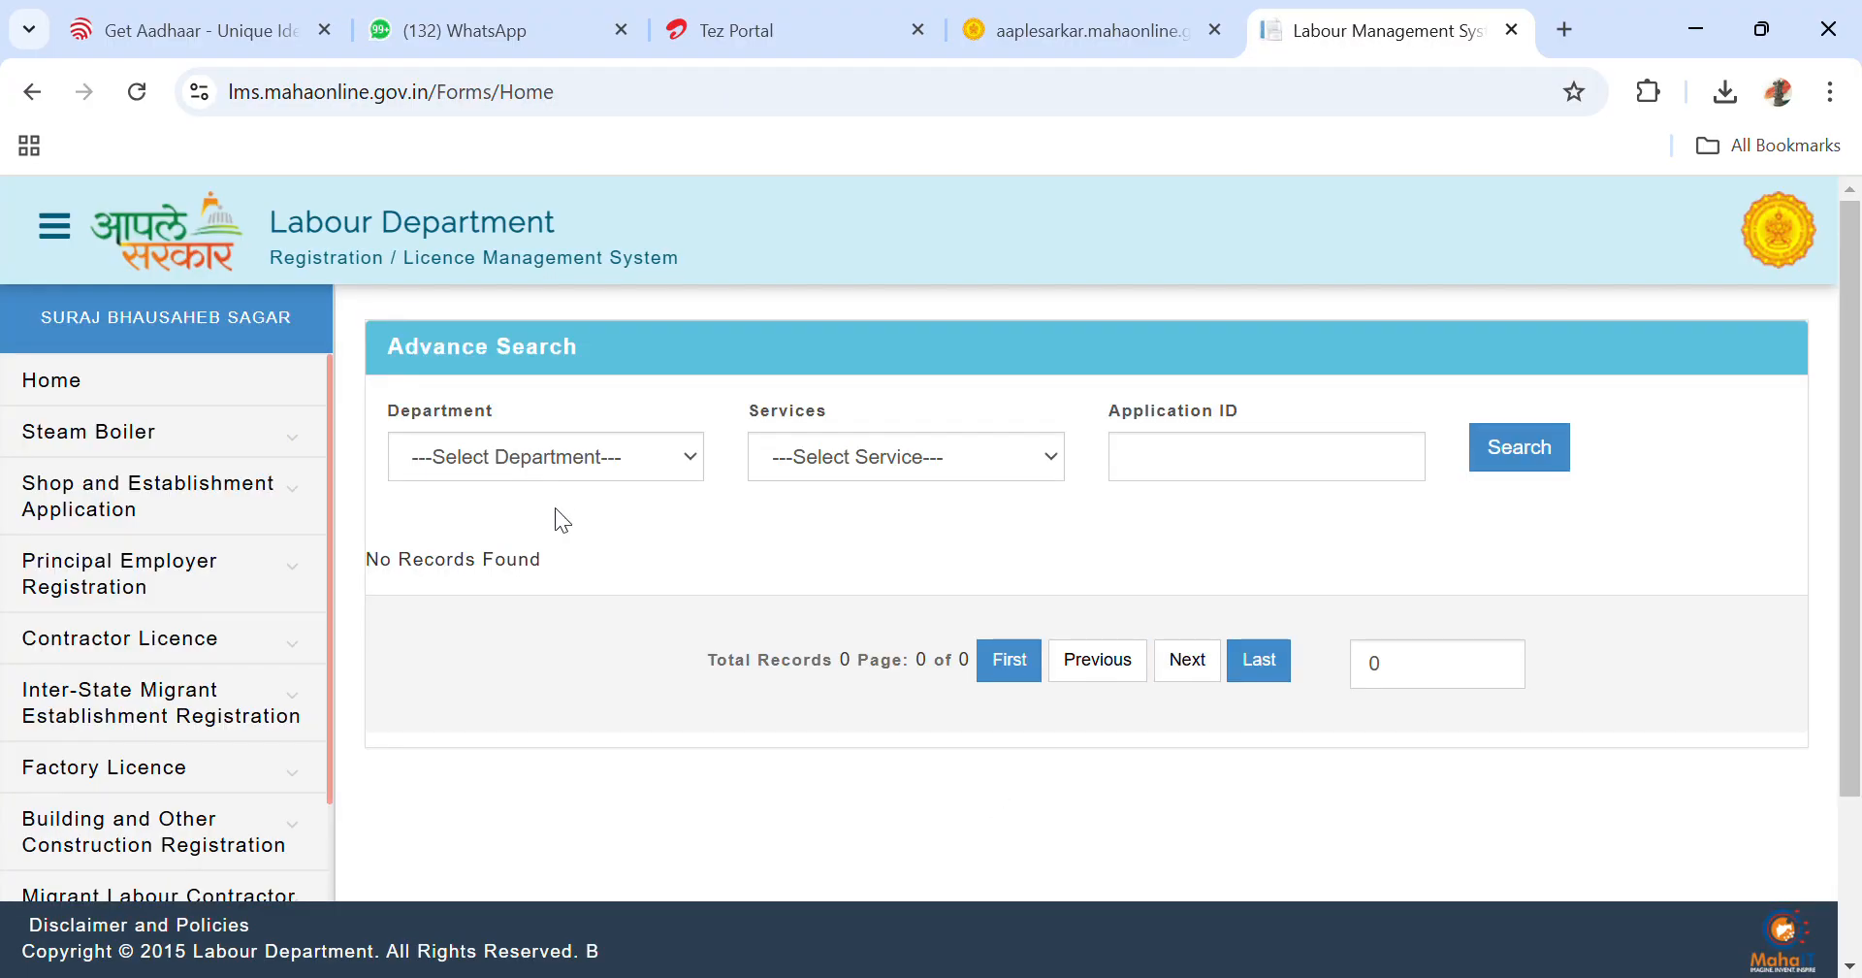
Set Advance Search to department SHOP, service Registration of Shop and Establishment, and expand Shop and Establishment Application.
click(487, 464)
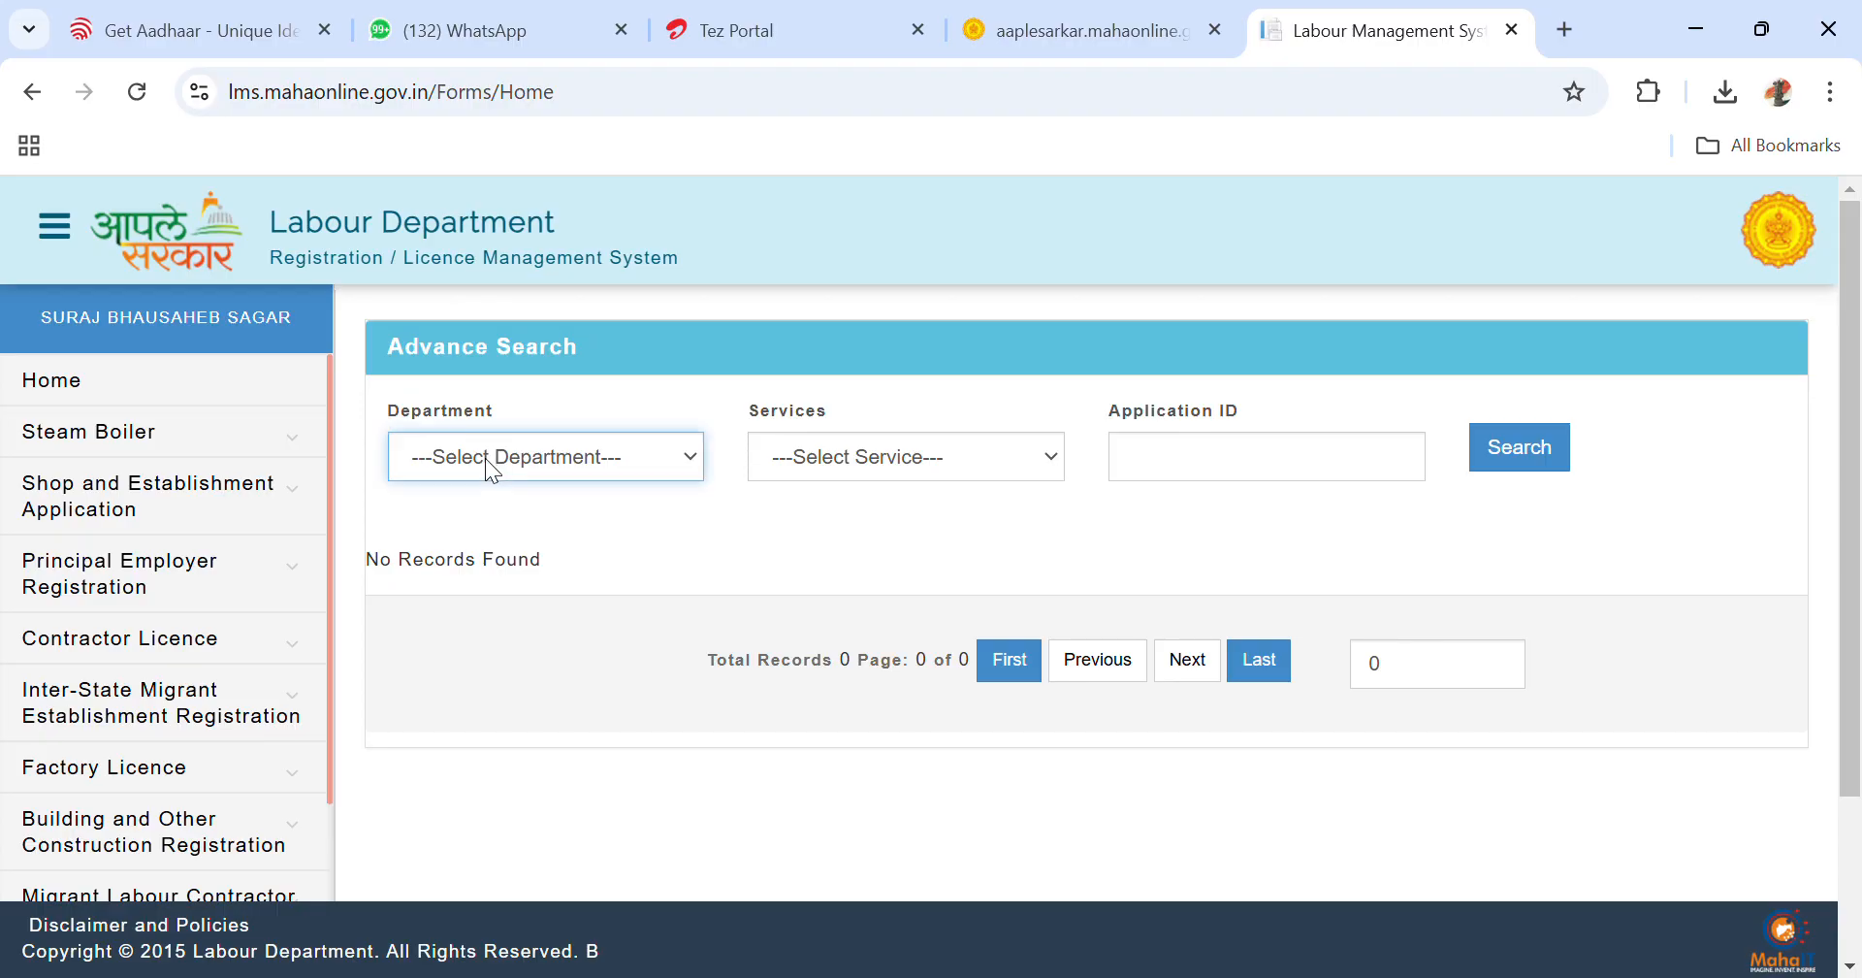
click(499, 531)
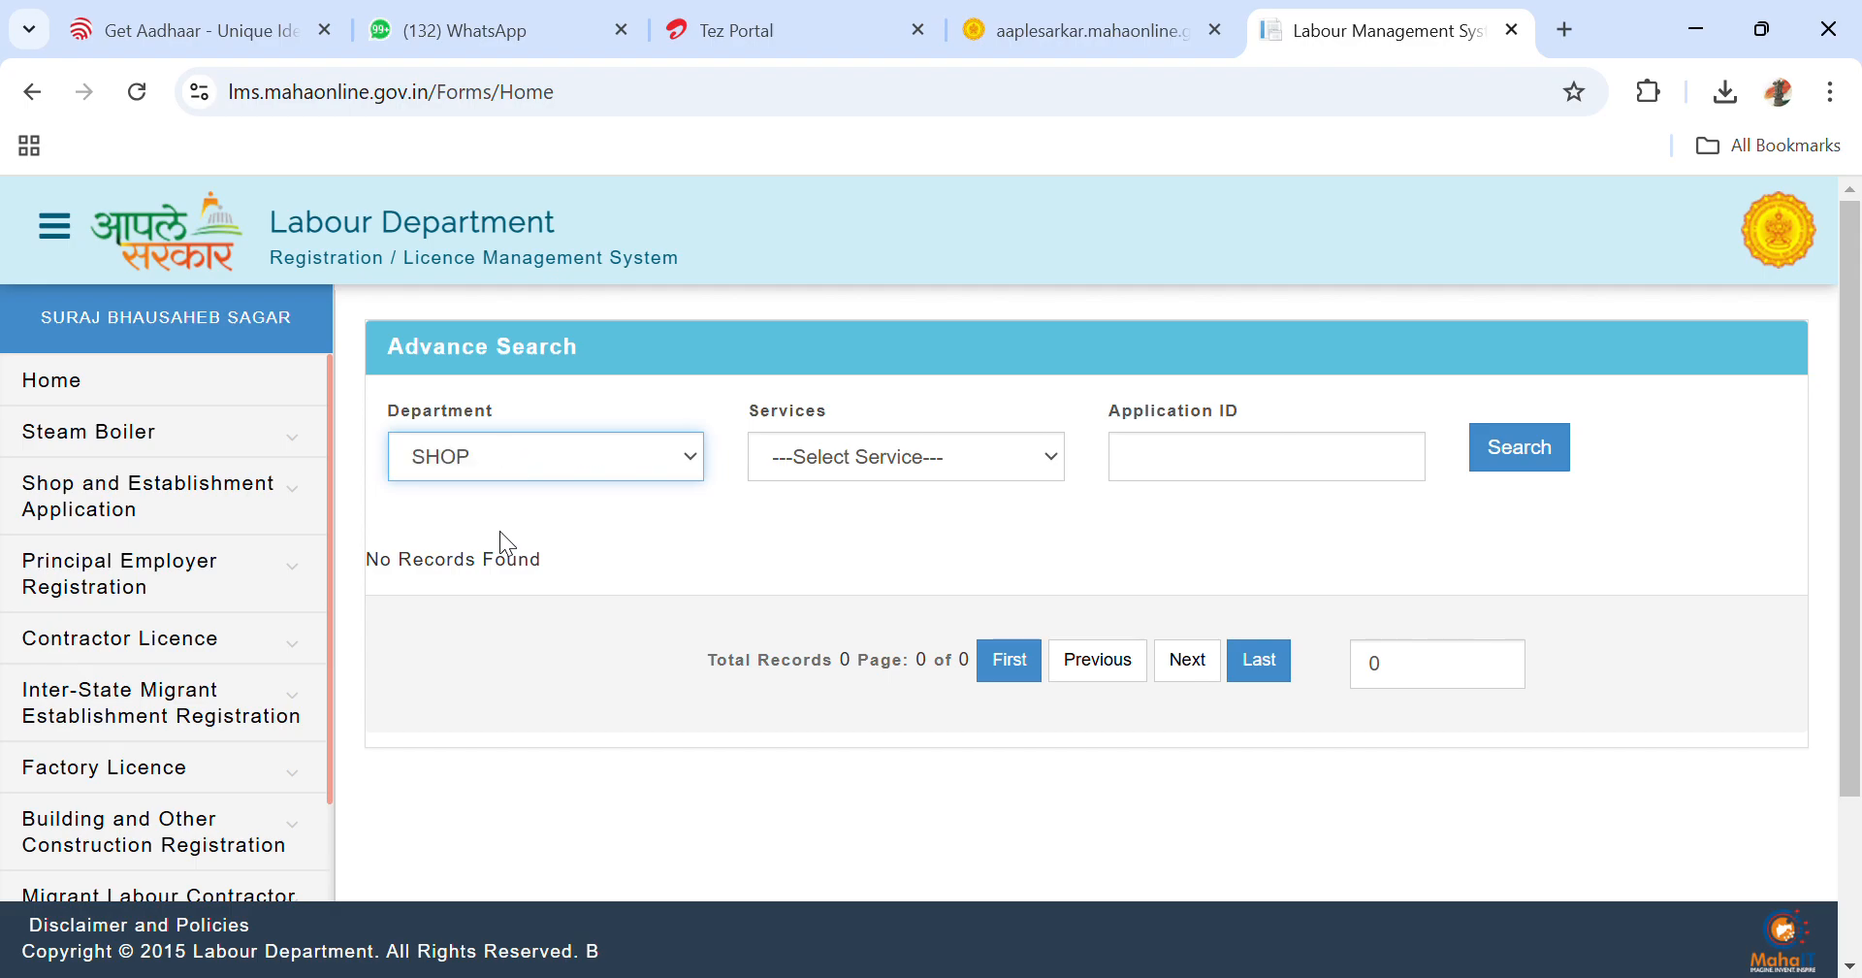
click(889, 461)
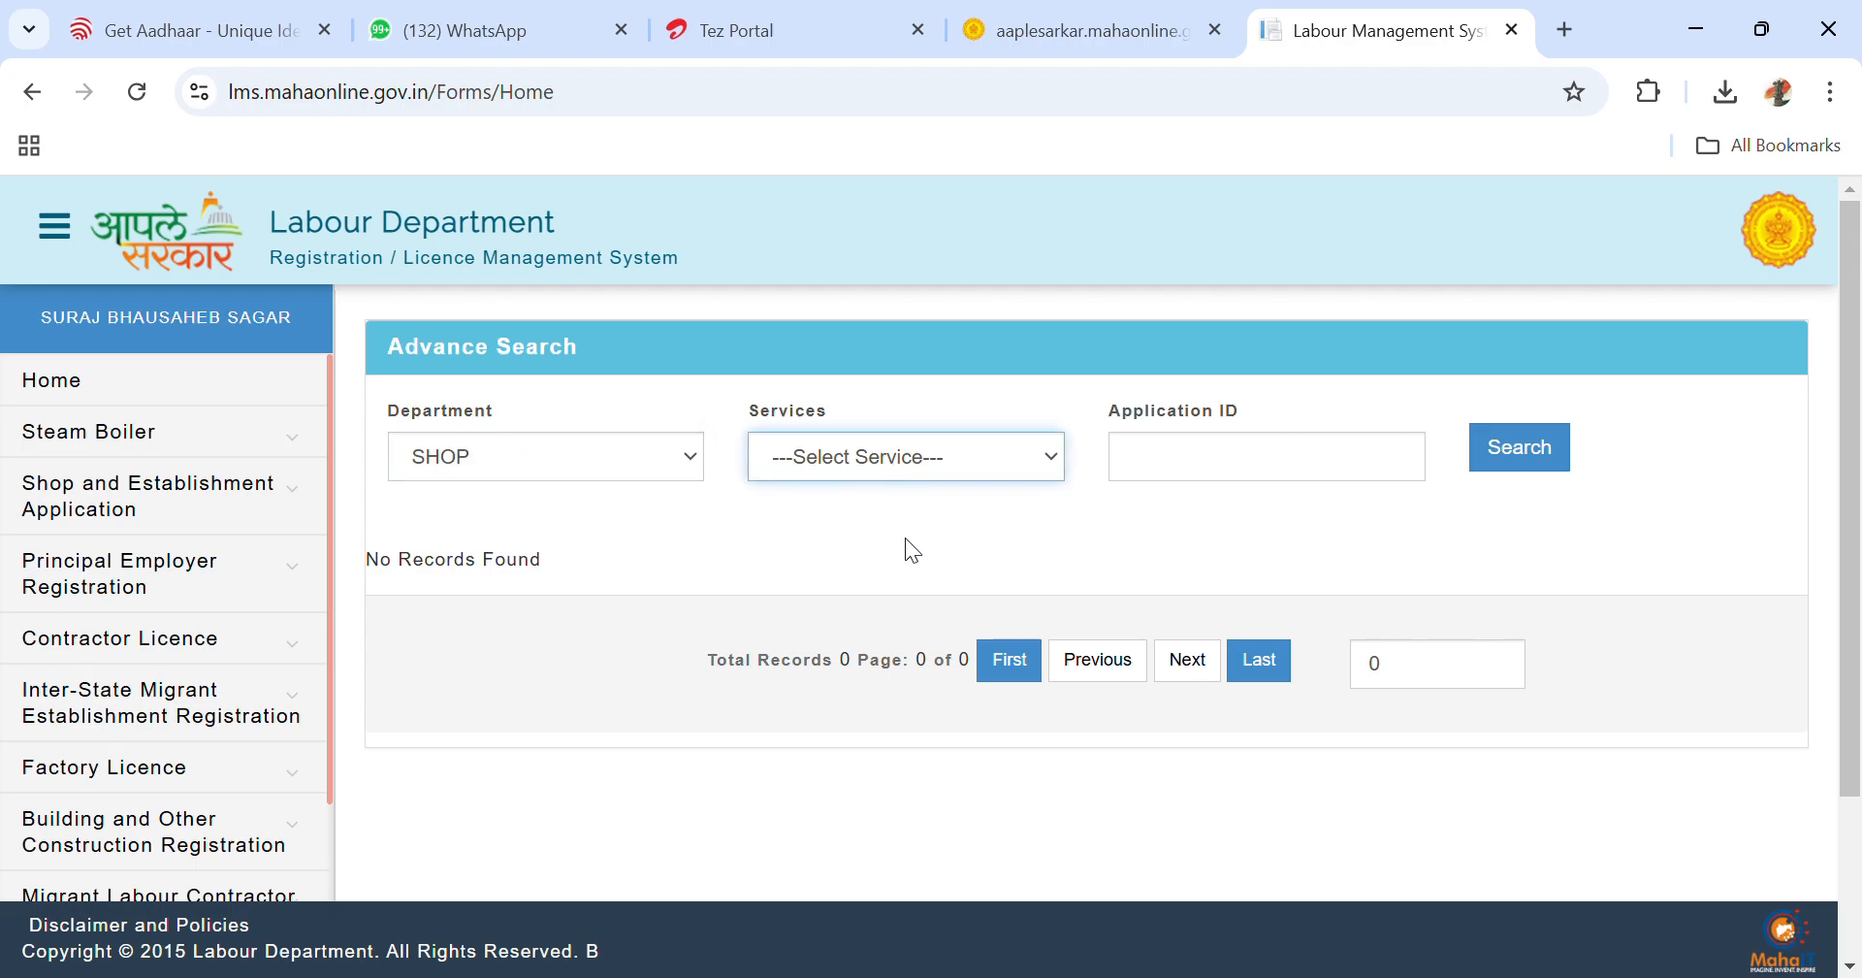
click(1030, 537)
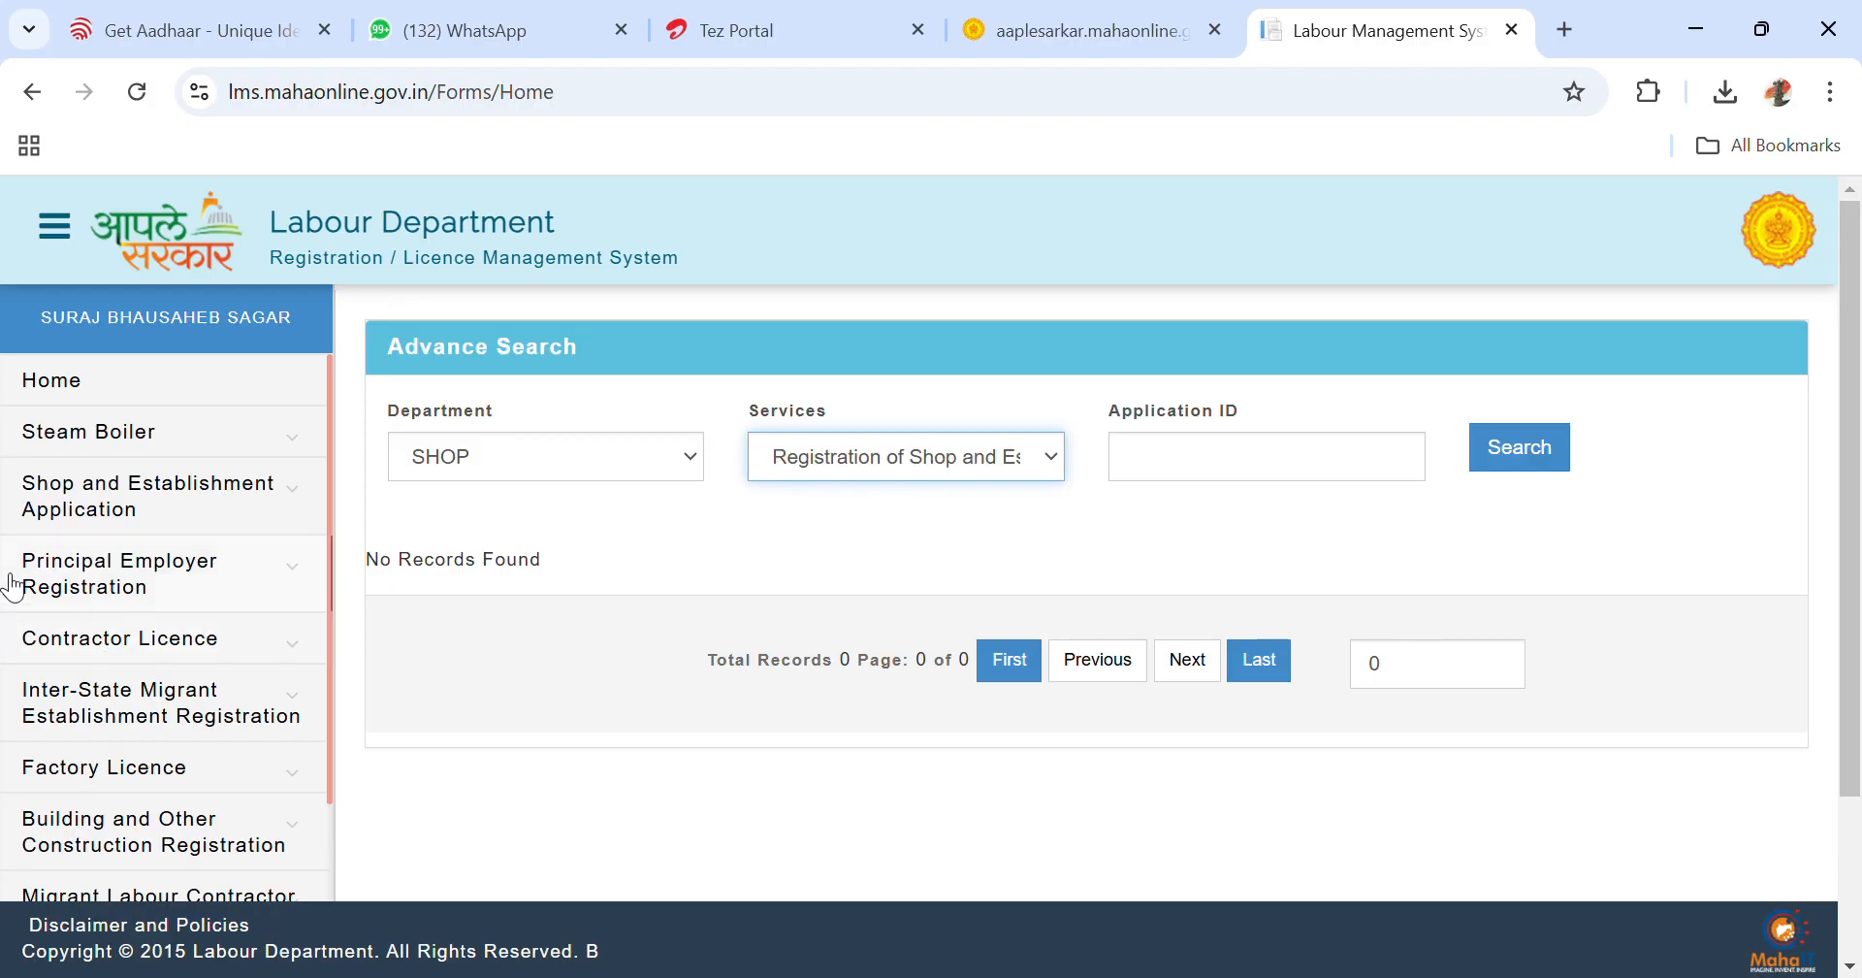
click(103, 516)
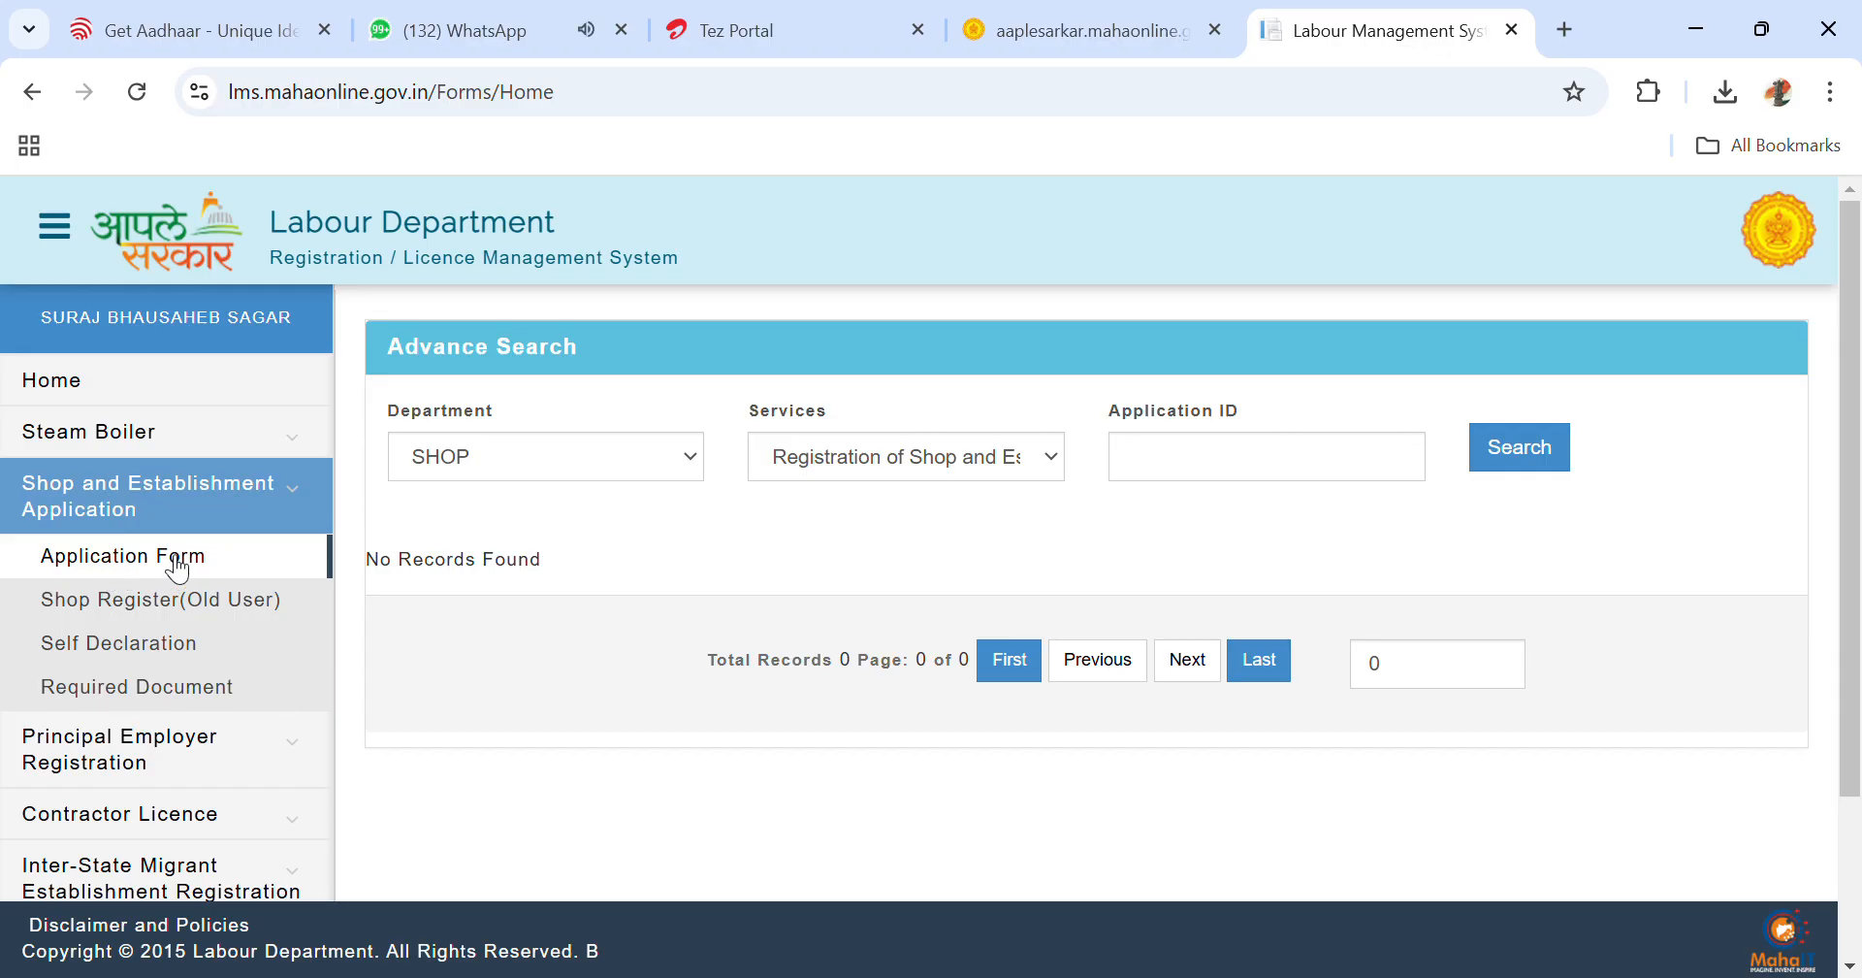
Open the Self Declaration Shop PDF and scroll through its two-page declaration text.
click(94, 646)
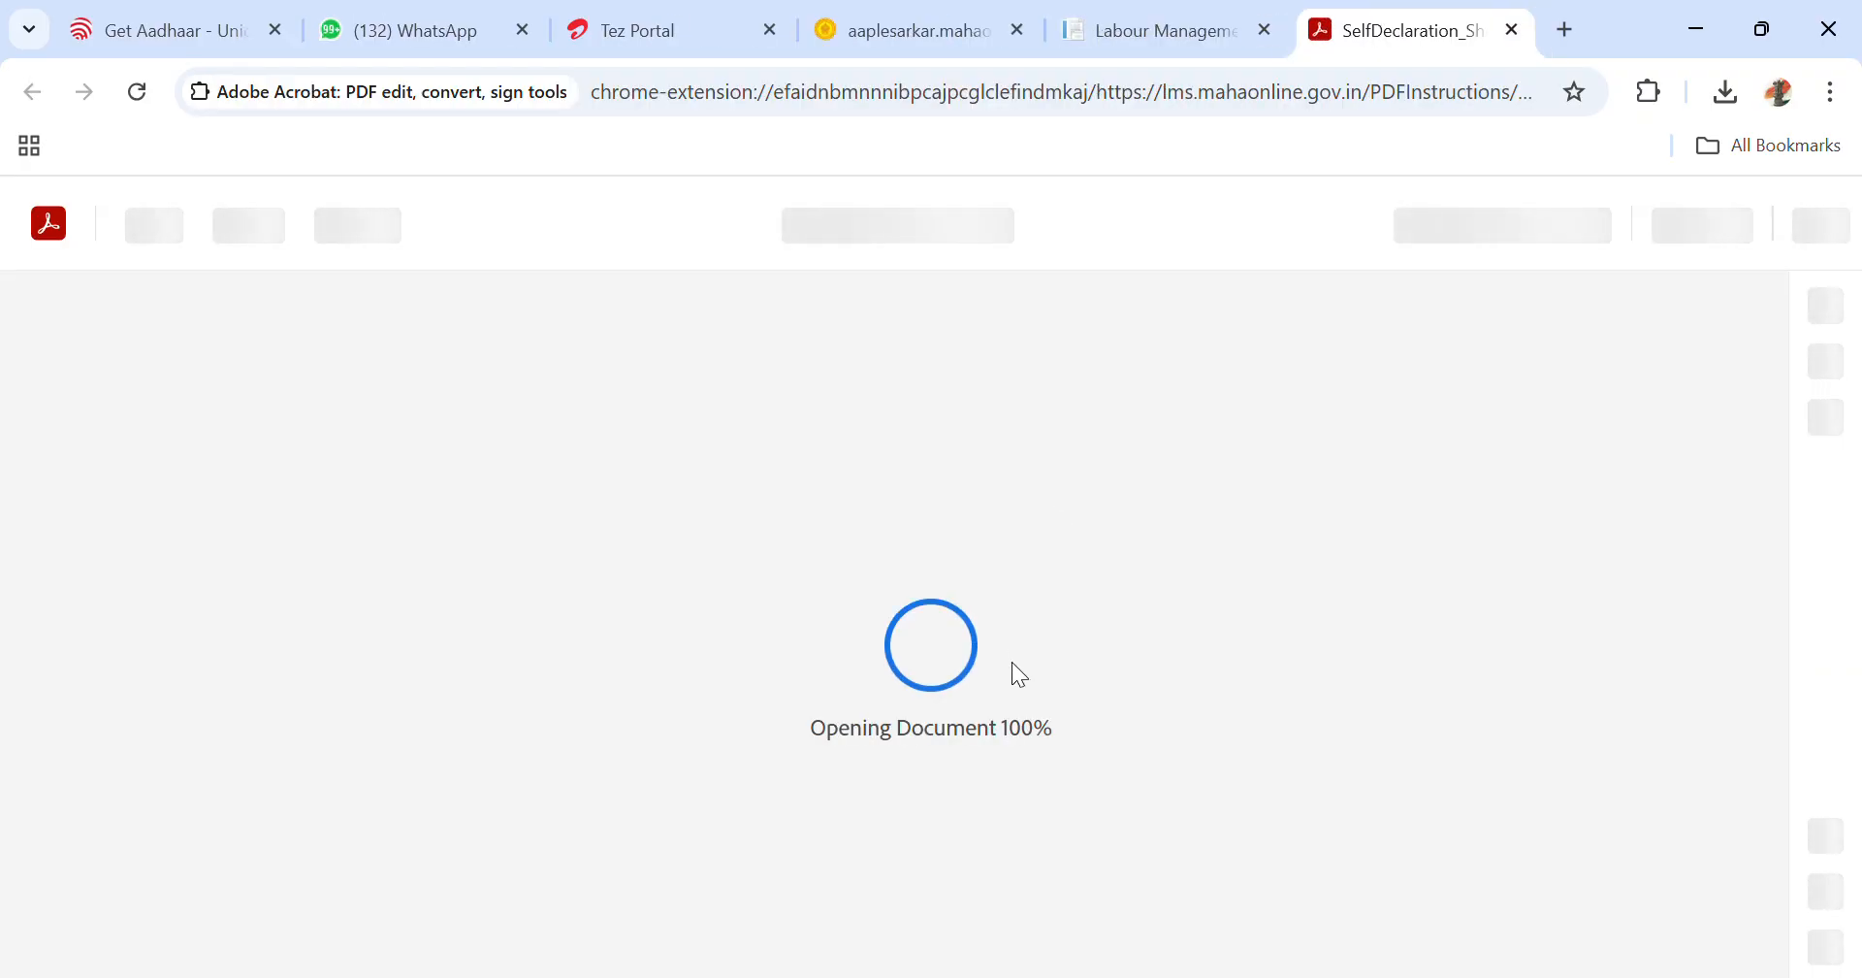
scroll(1139, 690, down, 12)
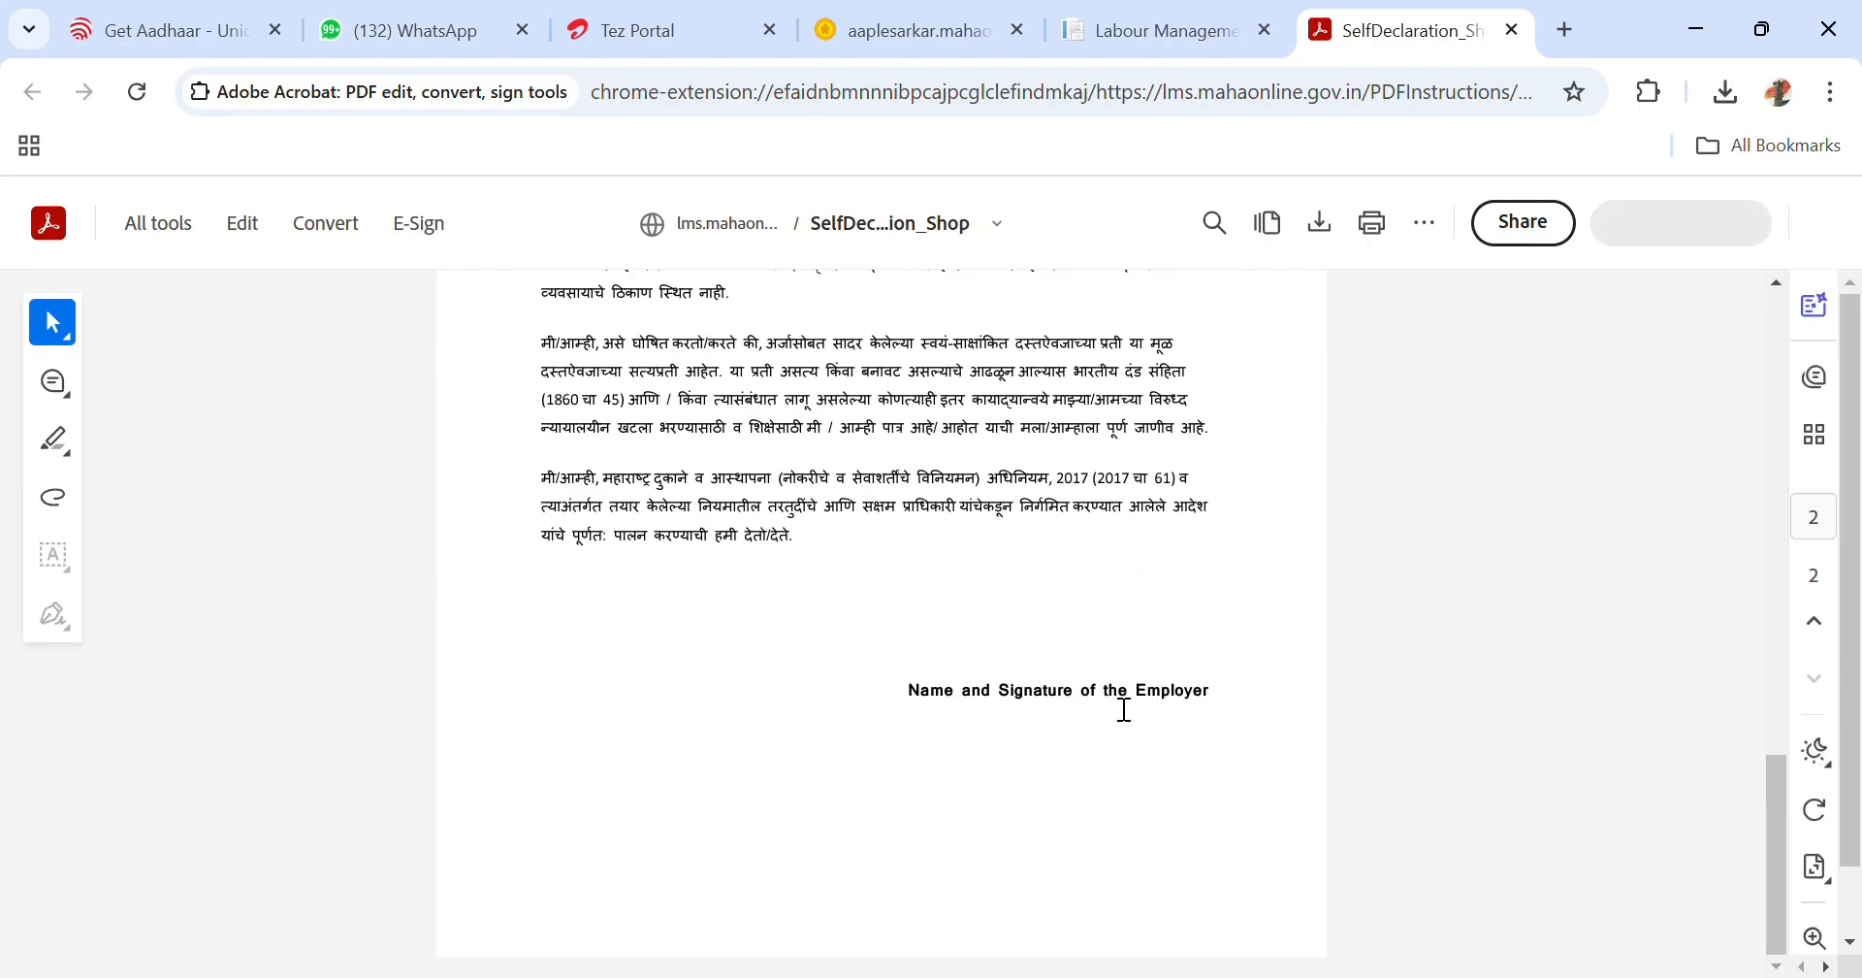
scroll(1120, 679, up, 12)
scroll(1119, 629, up, 1)
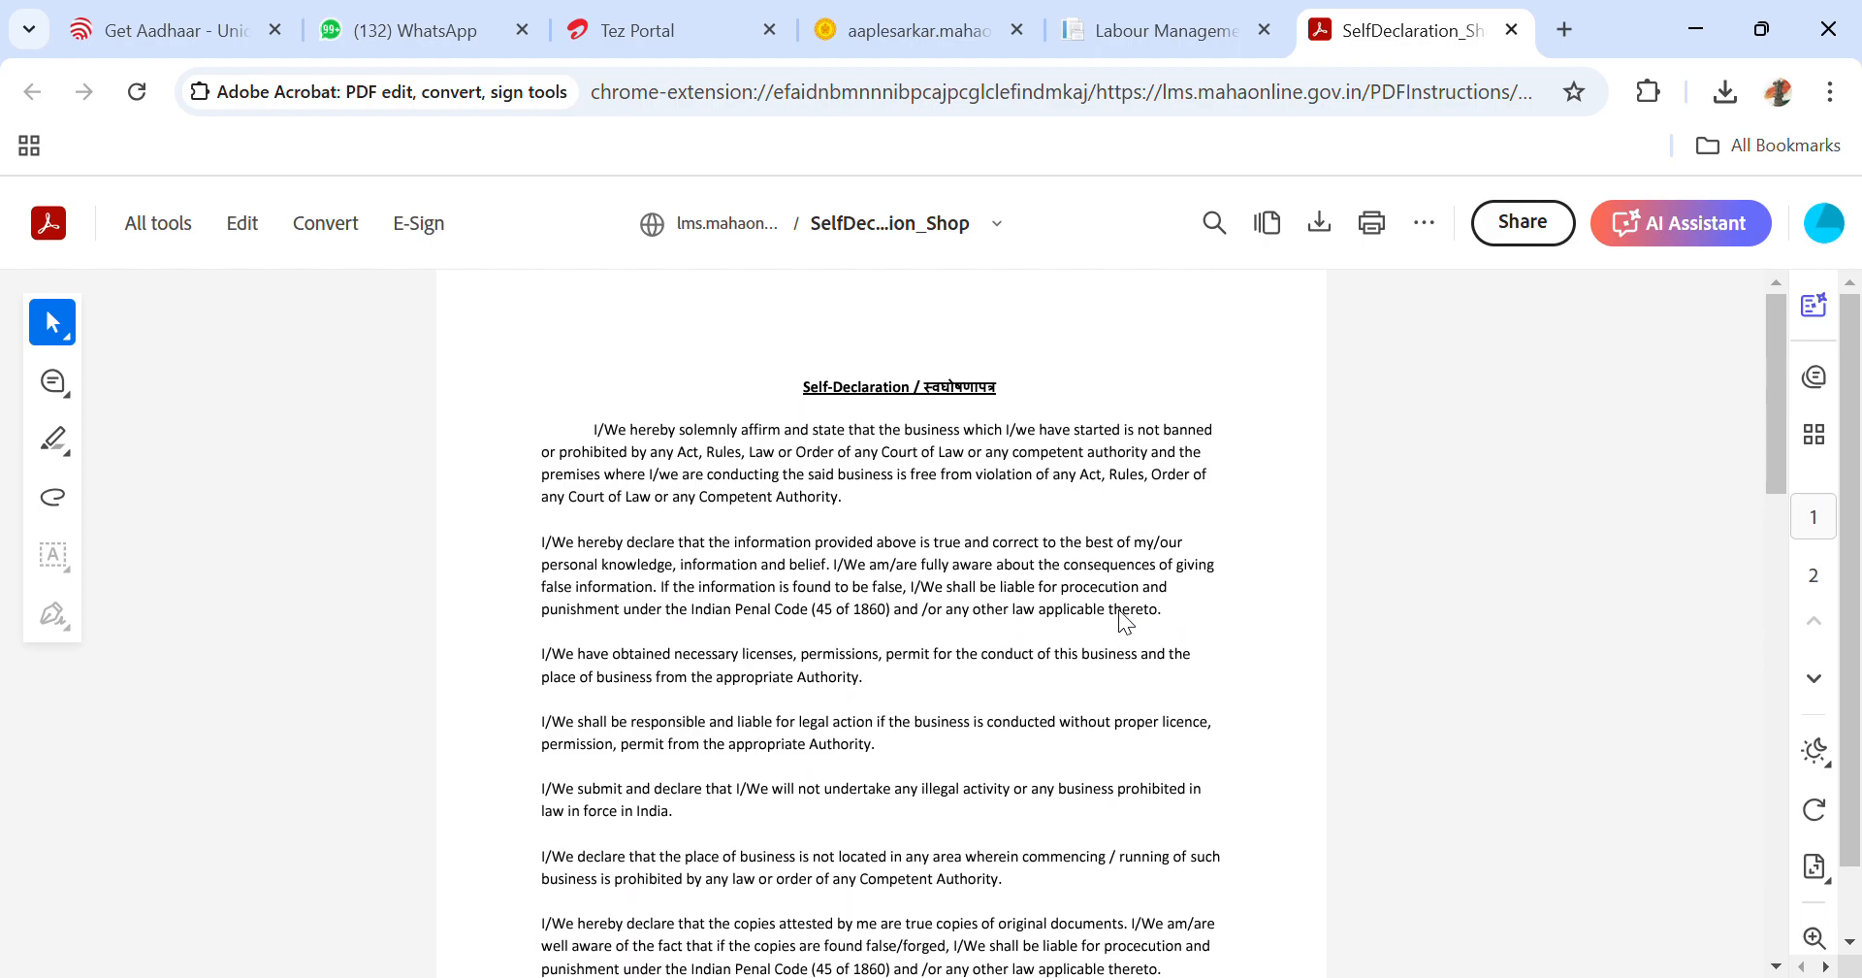
Return to Labour Management and open Form 'F' for Shop & Establishment Intimation (0 to 9 workers).
click(1157, 38)
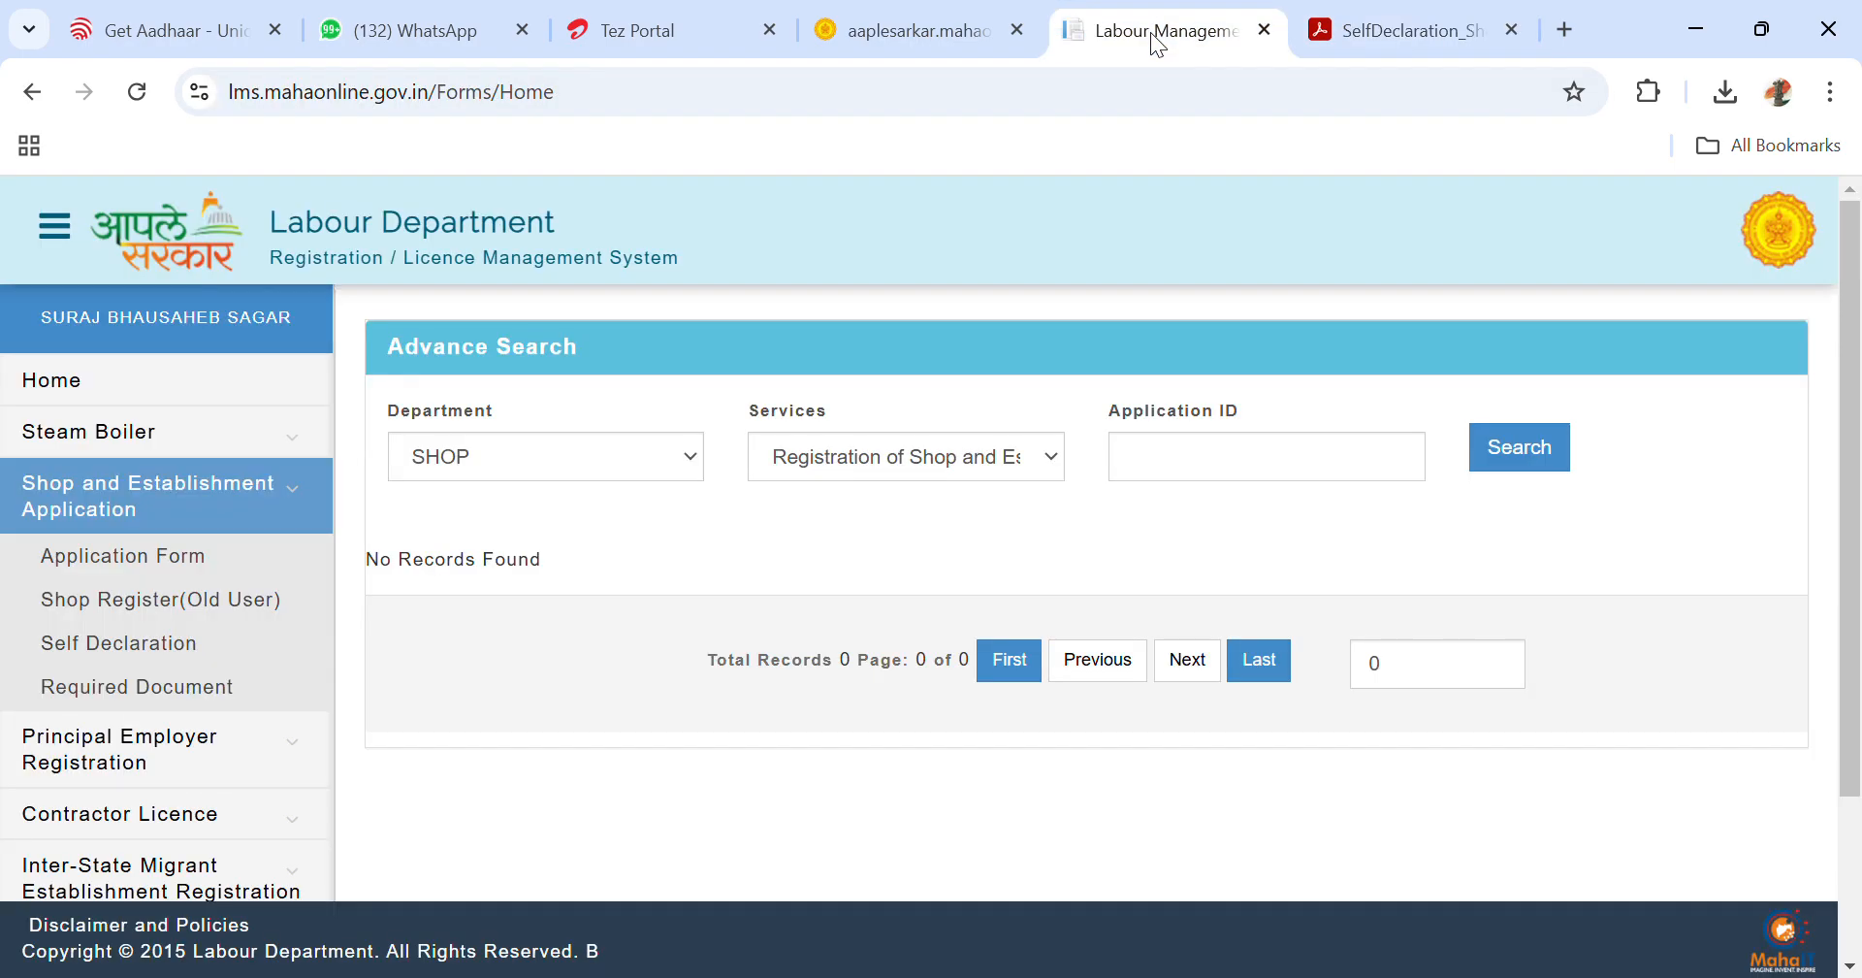
click(116, 561)
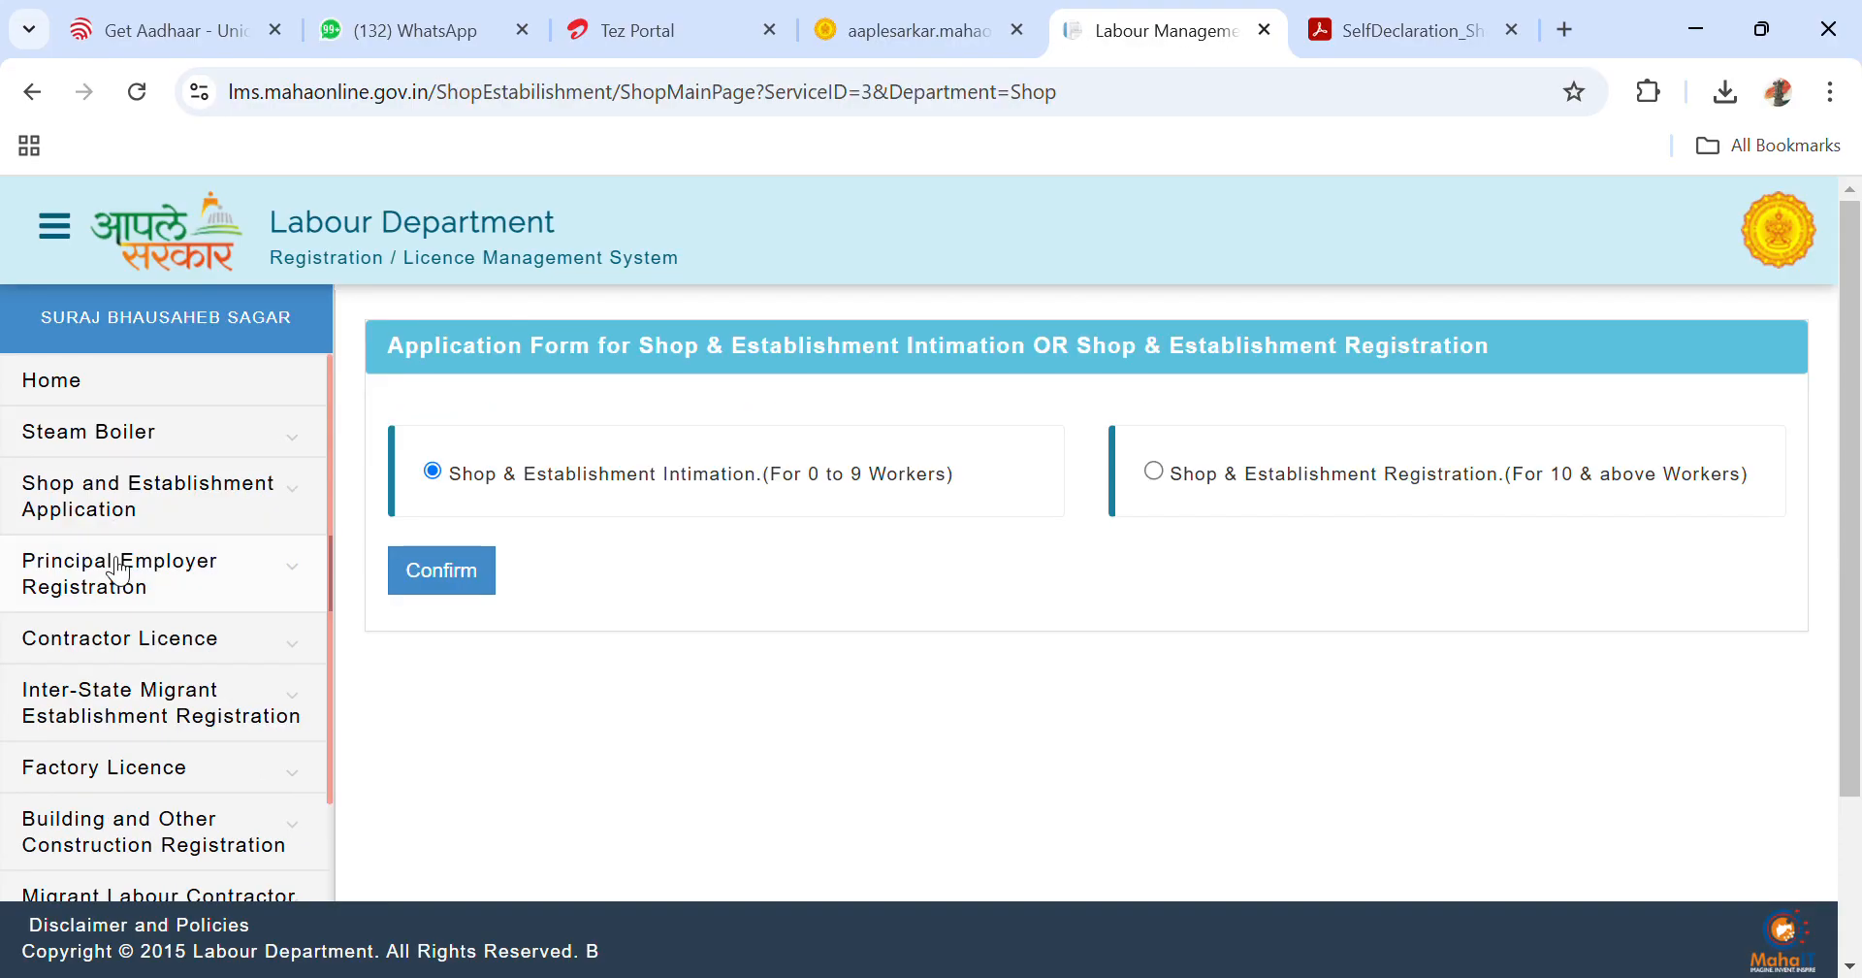
click(436, 473)
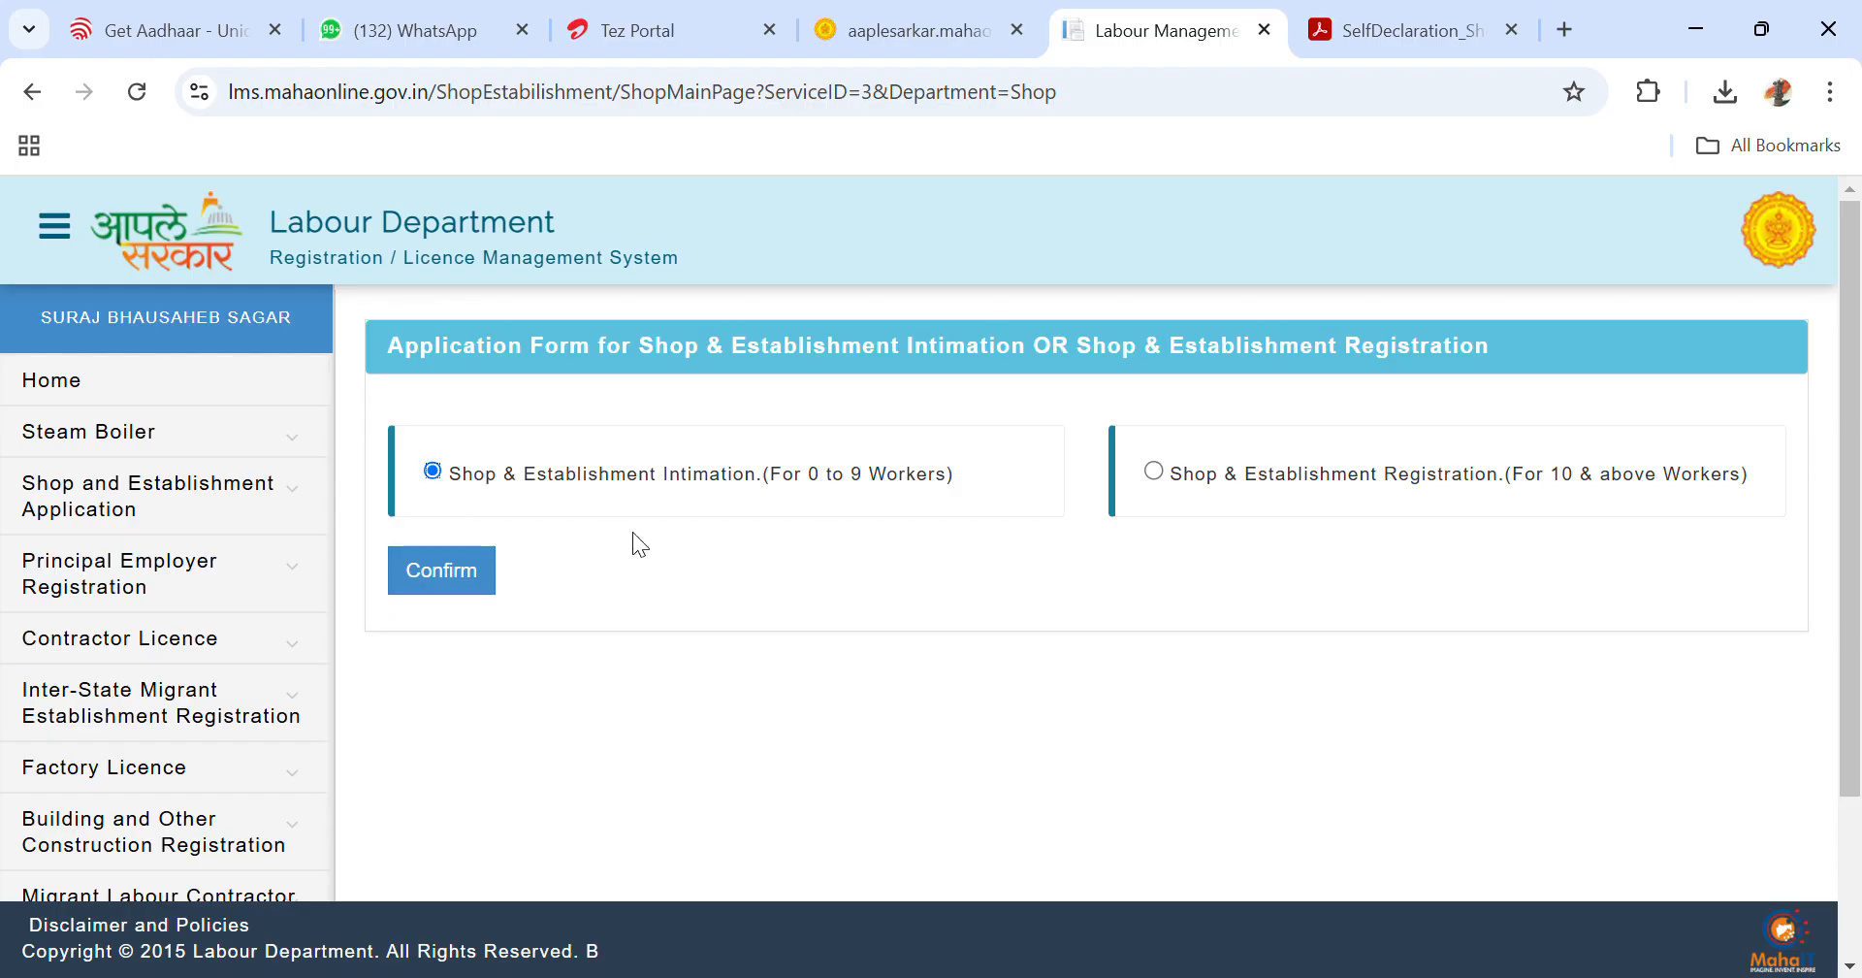
click(442, 572)
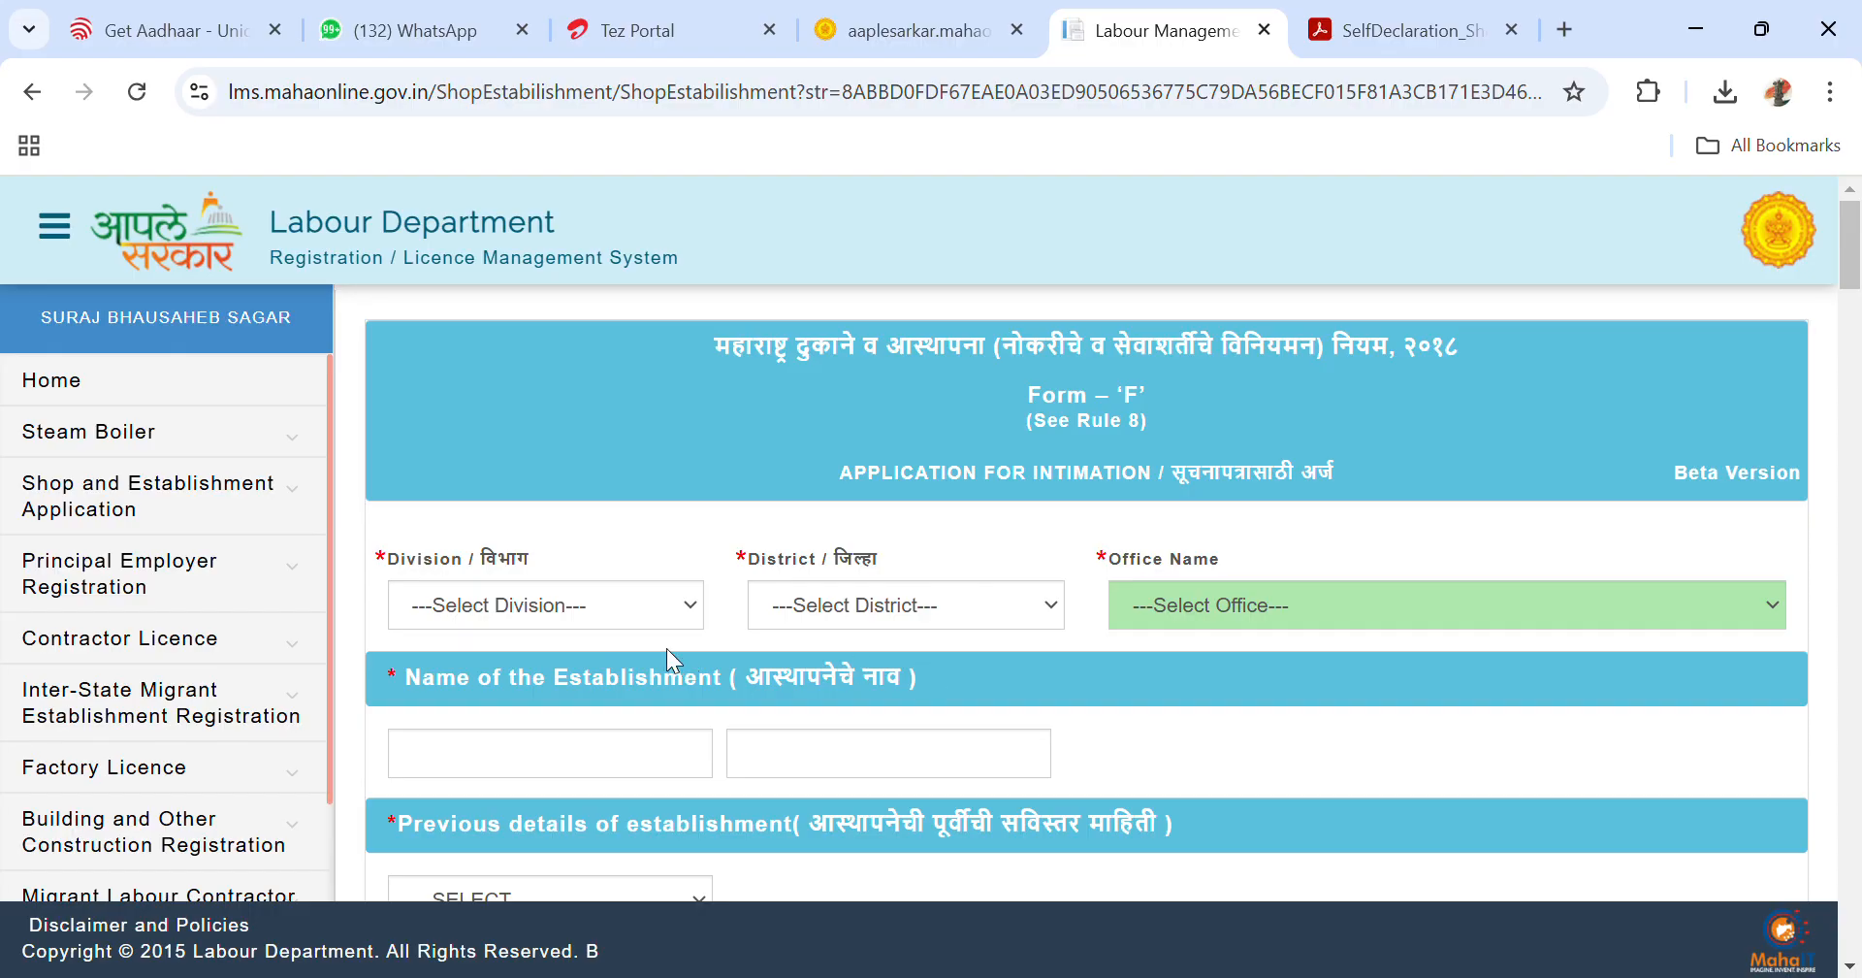
Choose Nashik for Division and District, and Shop Inspector Office, Sinnar as the office.
click(525, 605)
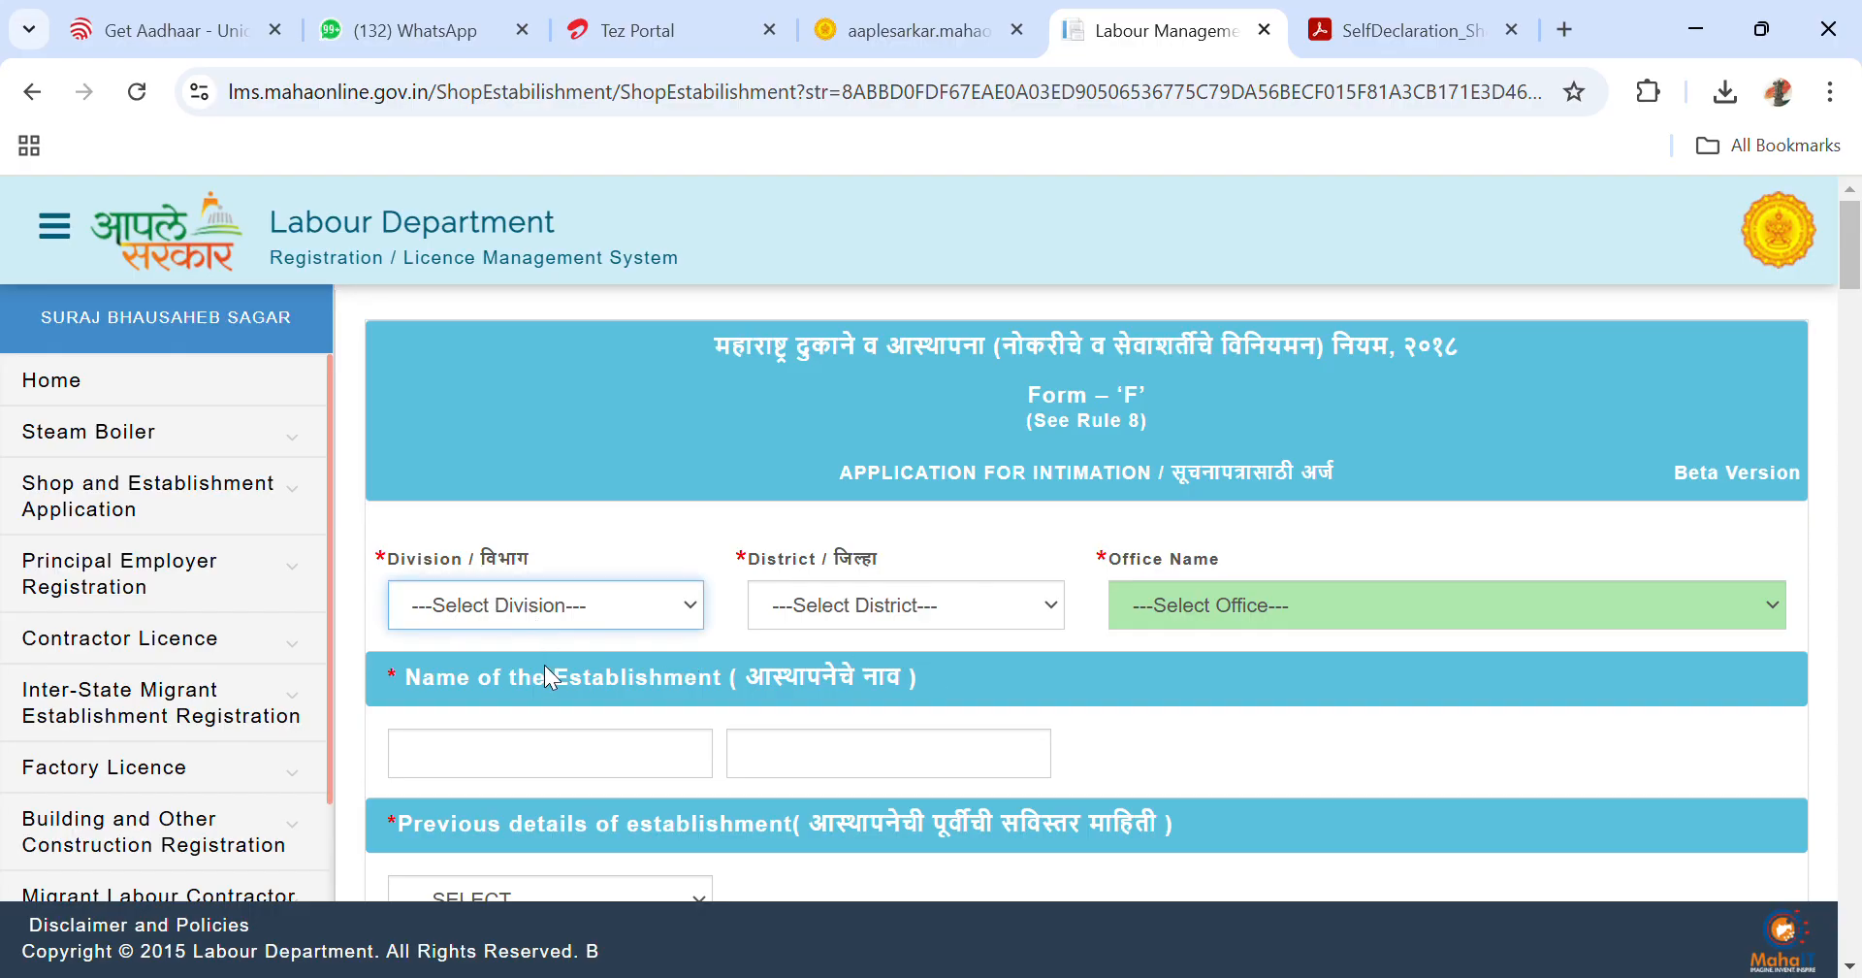
click(491, 715)
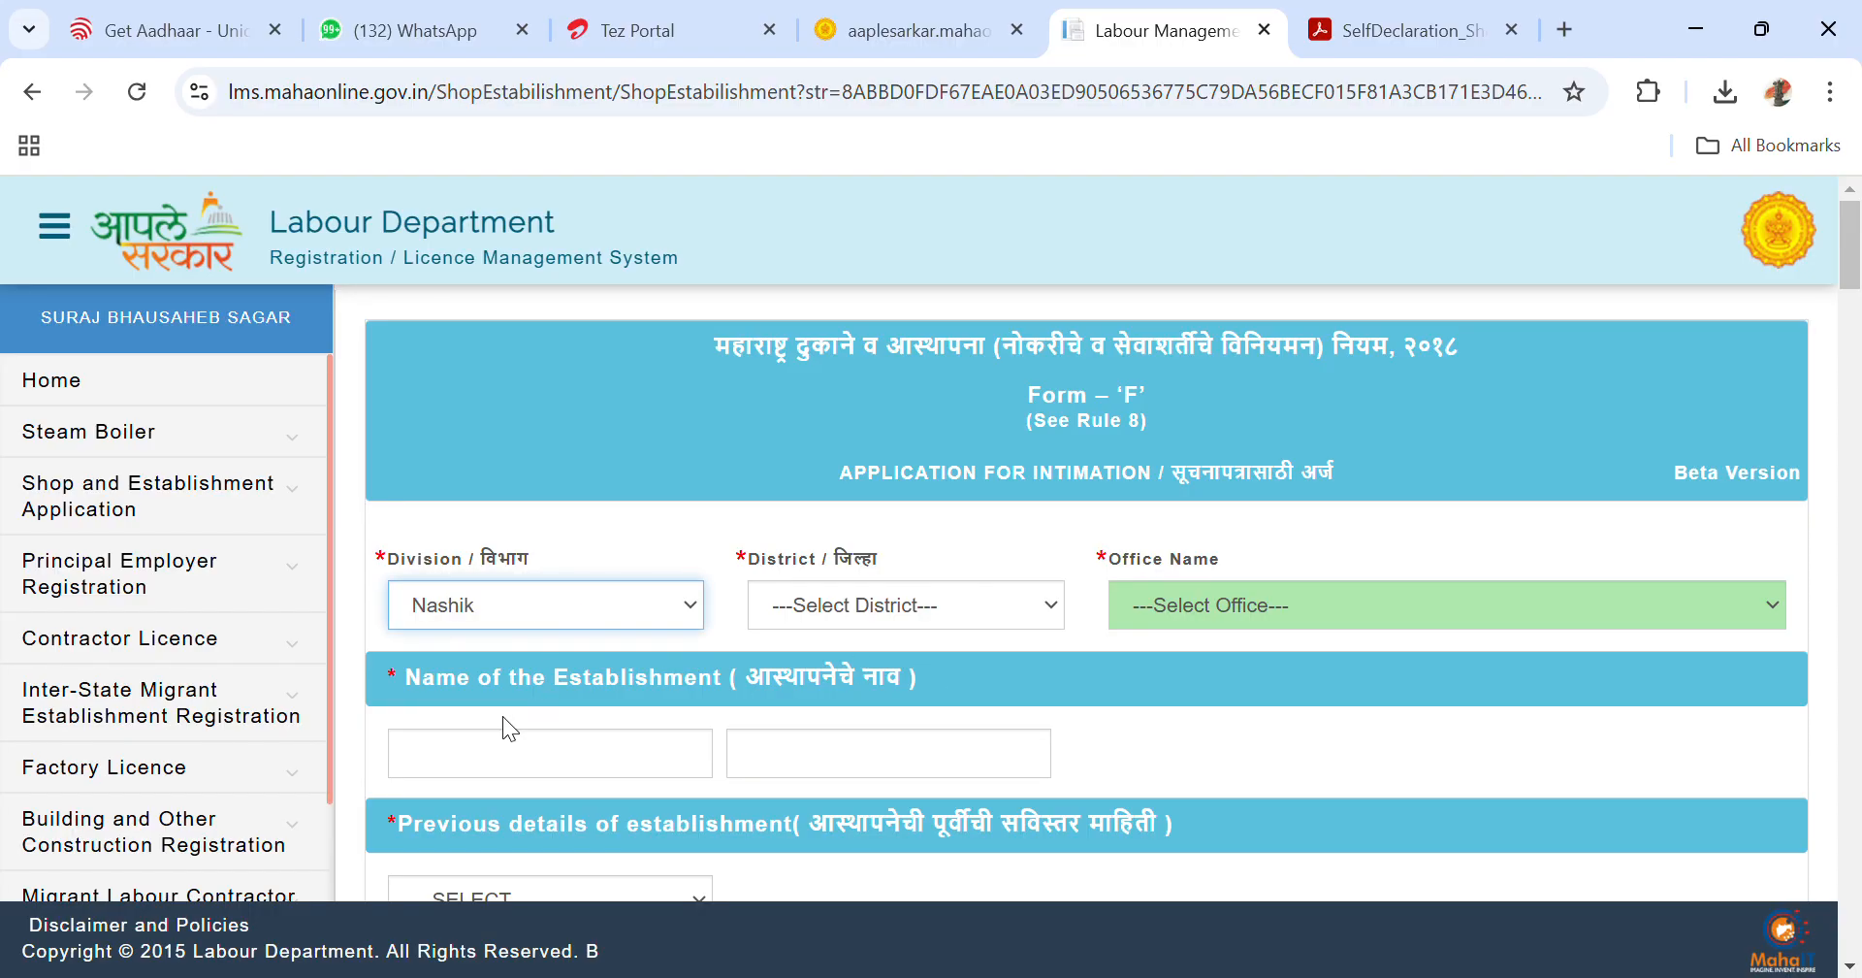
click(795, 607)
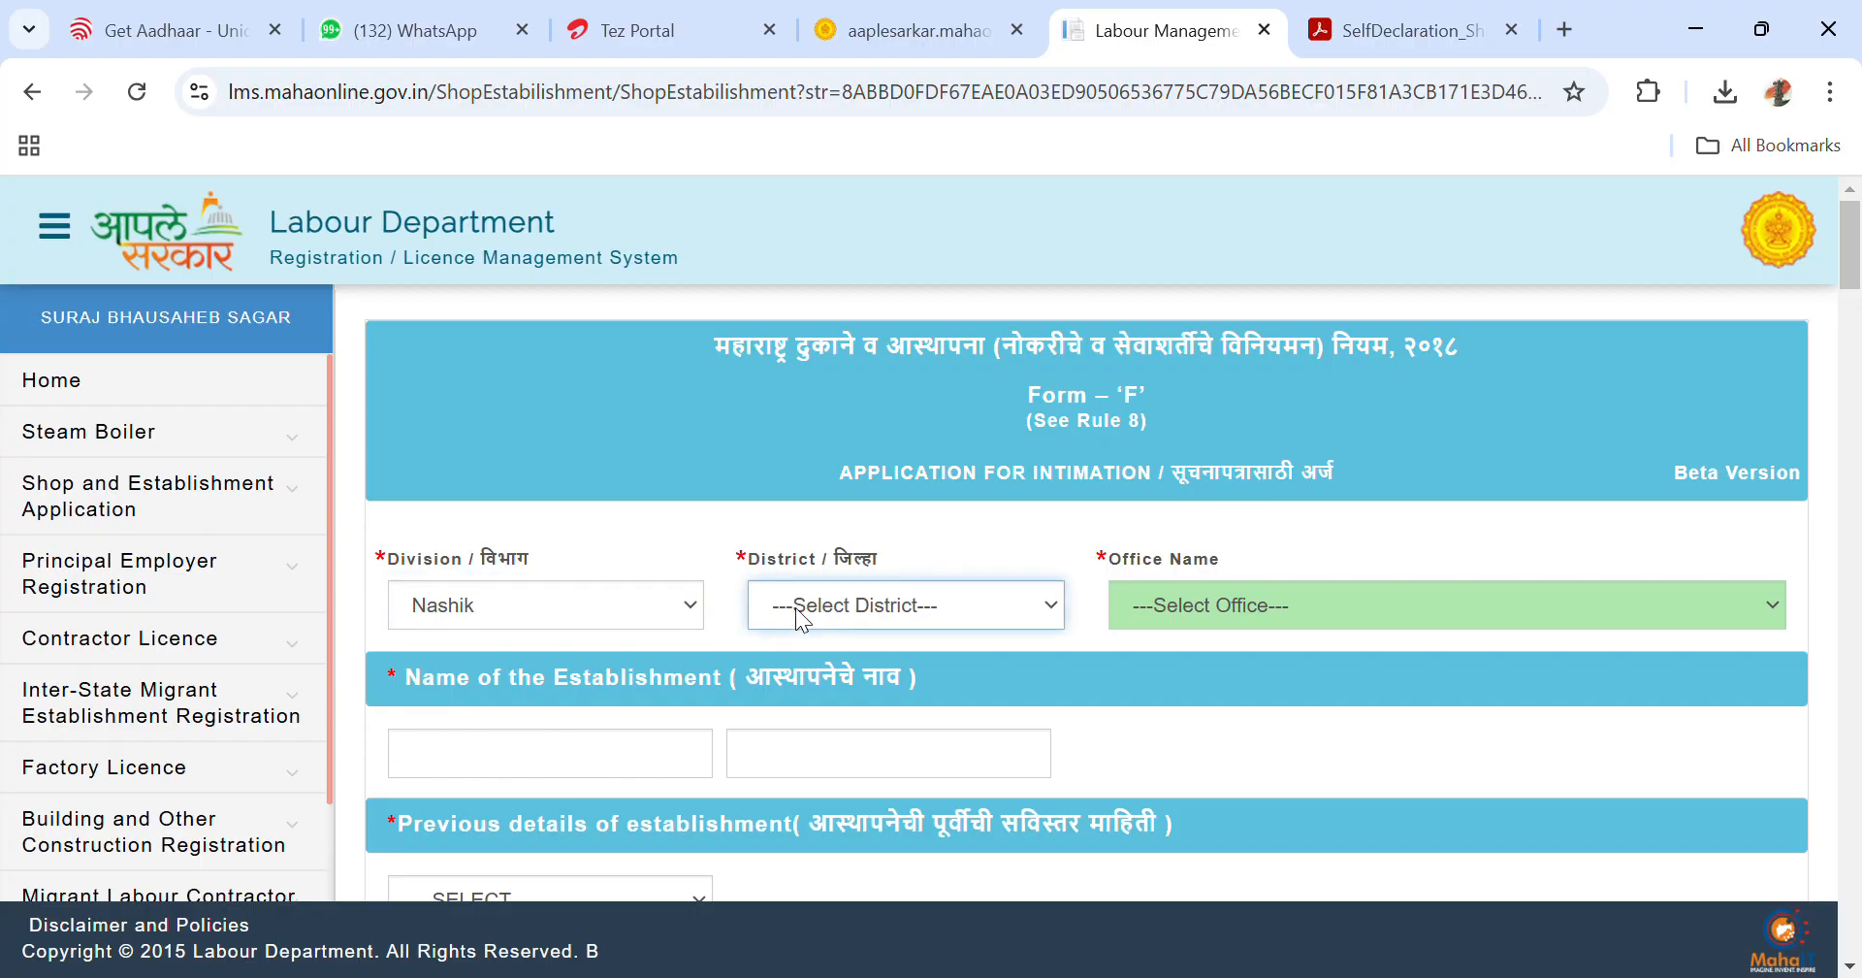
click(819, 823)
click(1187, 609)
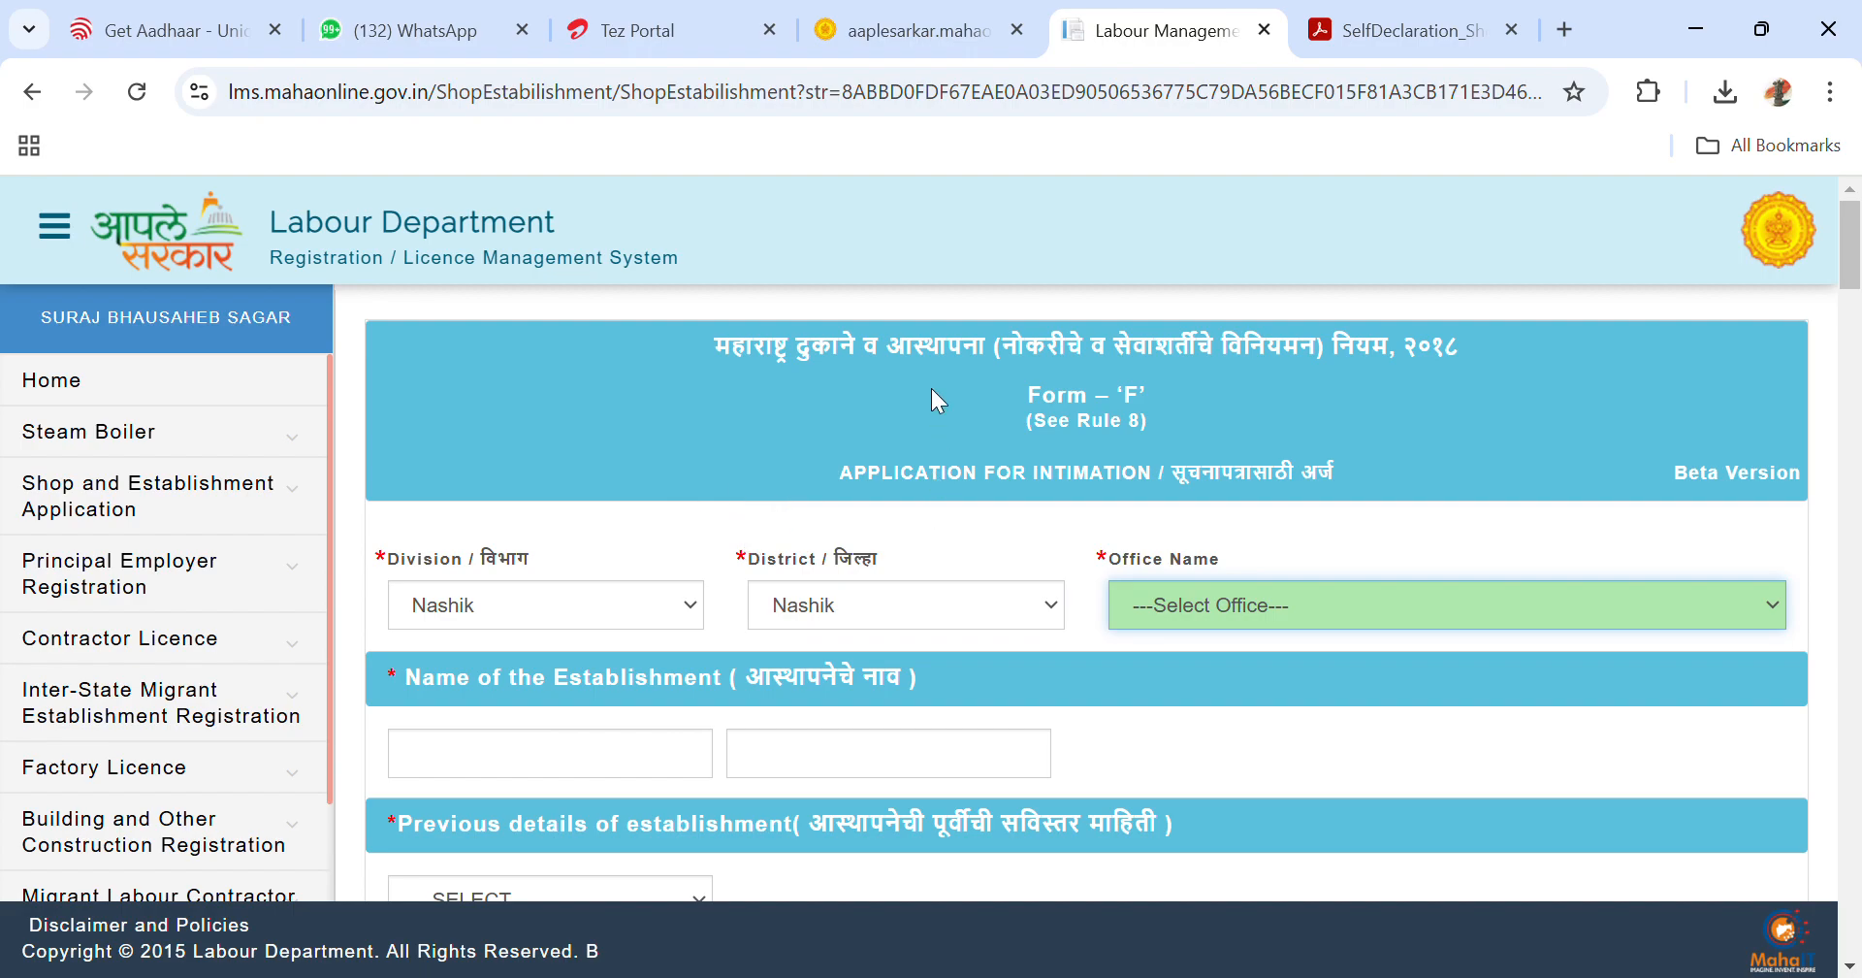
click(932, 360)
click(553, 761)
scroll(794, 660, down, 2)
scroll(794, 648, down, 1)
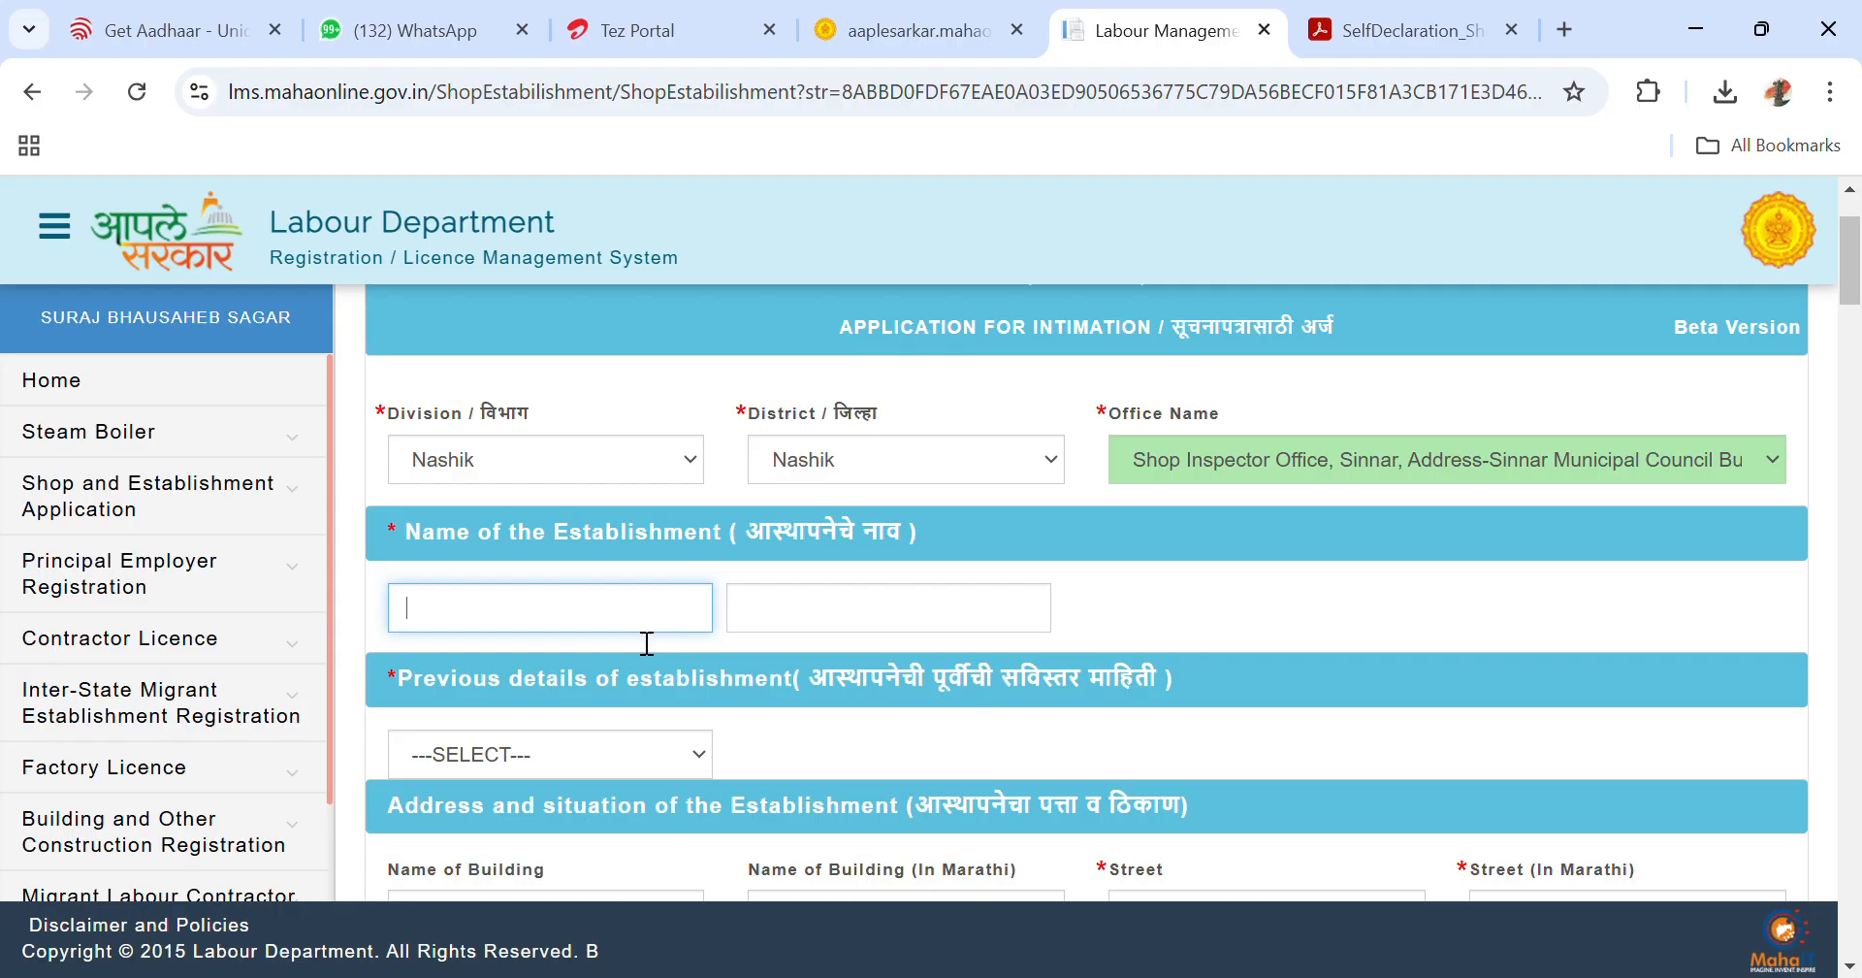
Name the establishment JAY MALHAR FAL VIKRETA, correcting the Marathi फल to फळ.
text(JAY MALHAR)
text(FAL VI)
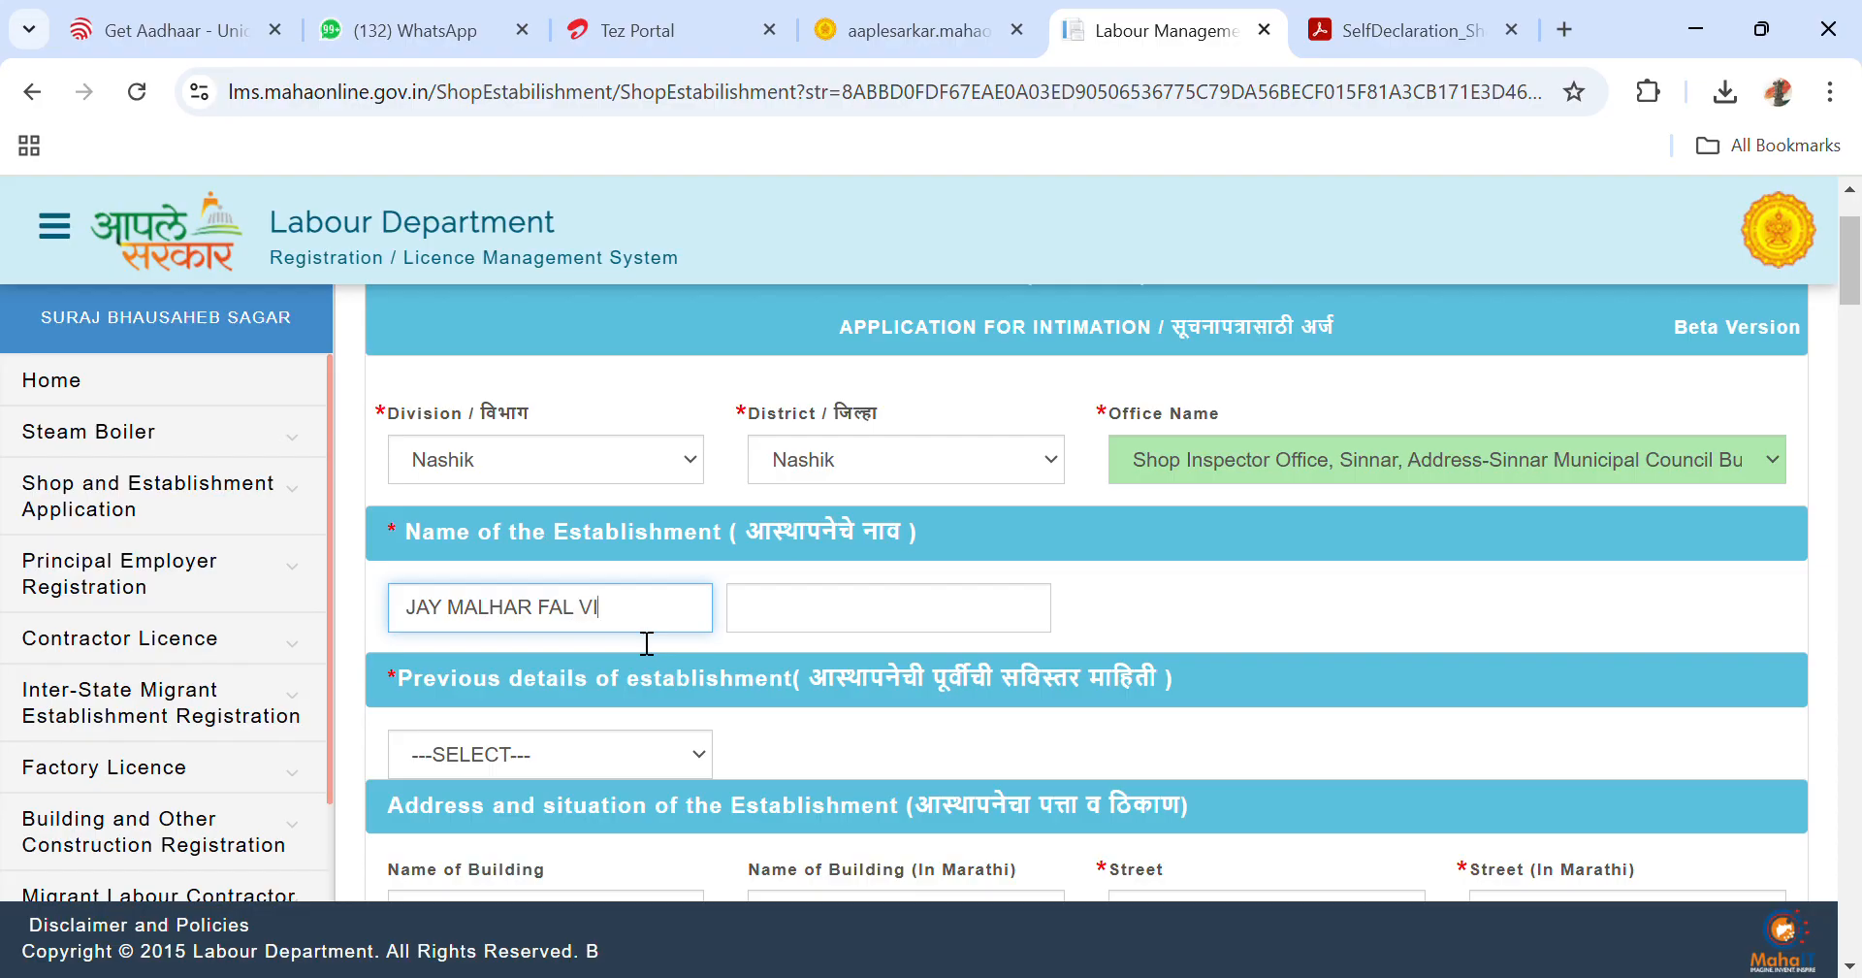
text(KRETA)
key(Tab)
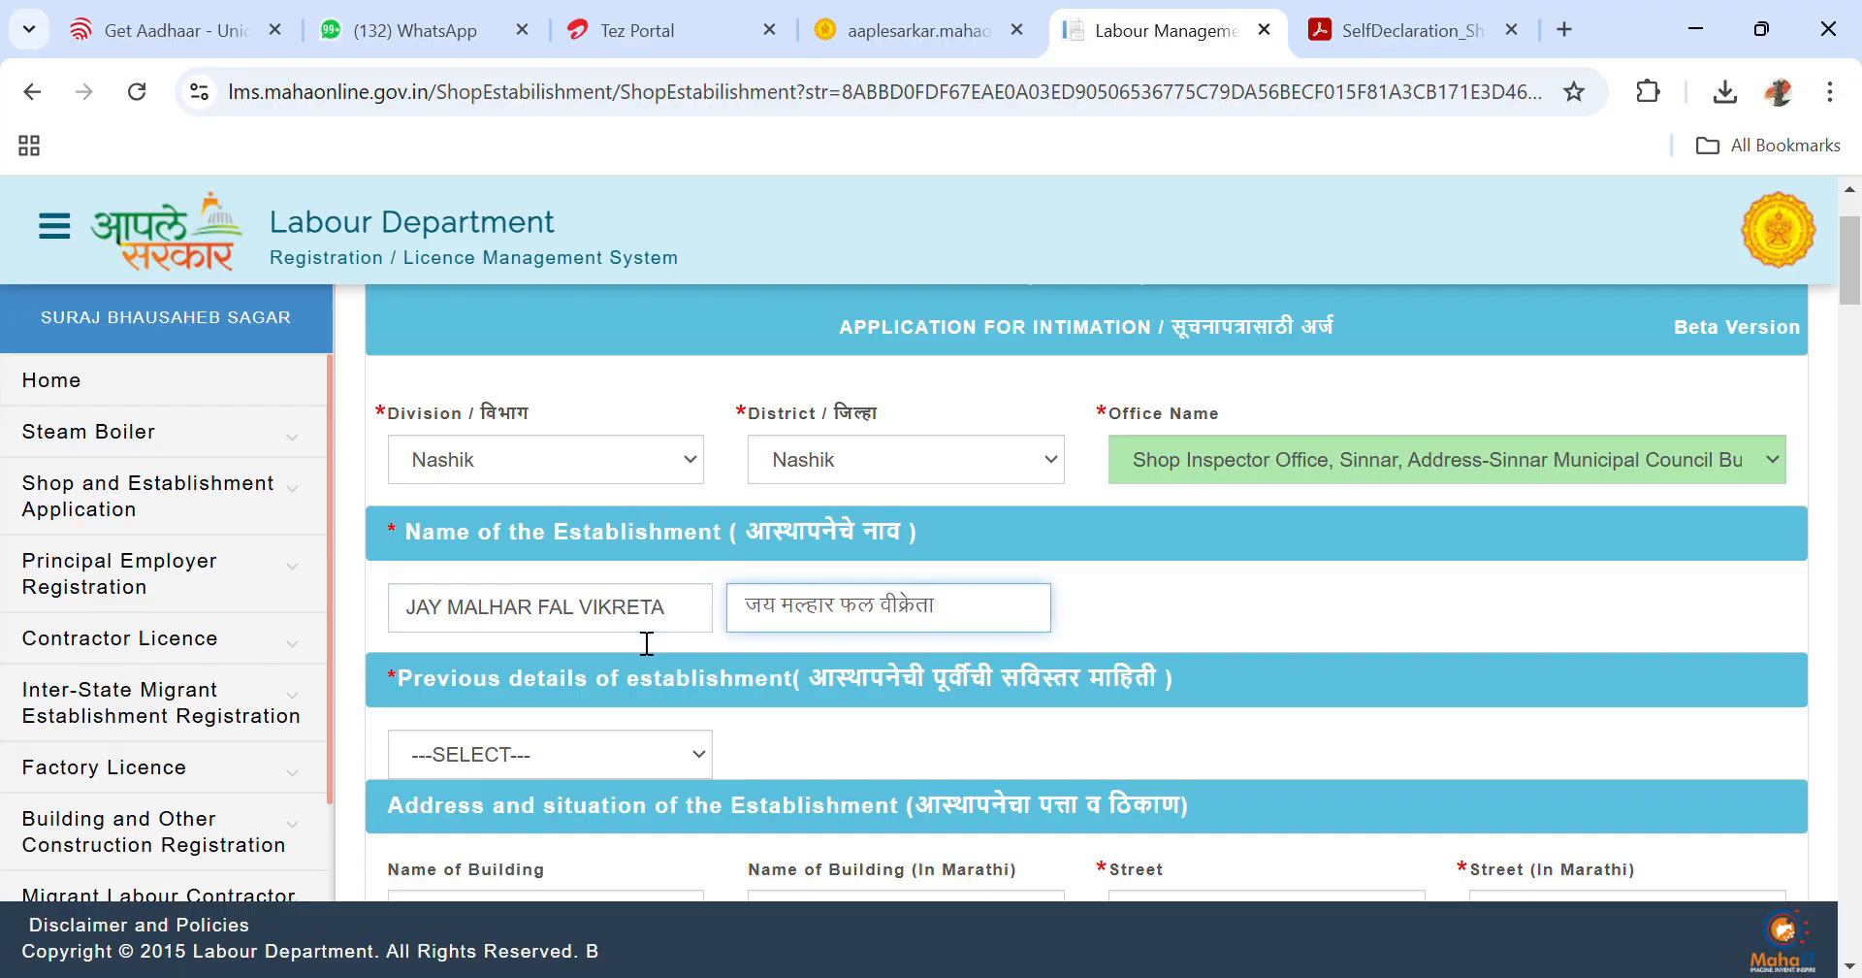
double_click(876, 619)
click(890, 708)
Set Previous details to NEW REGISTRATION.
click(532, 756)
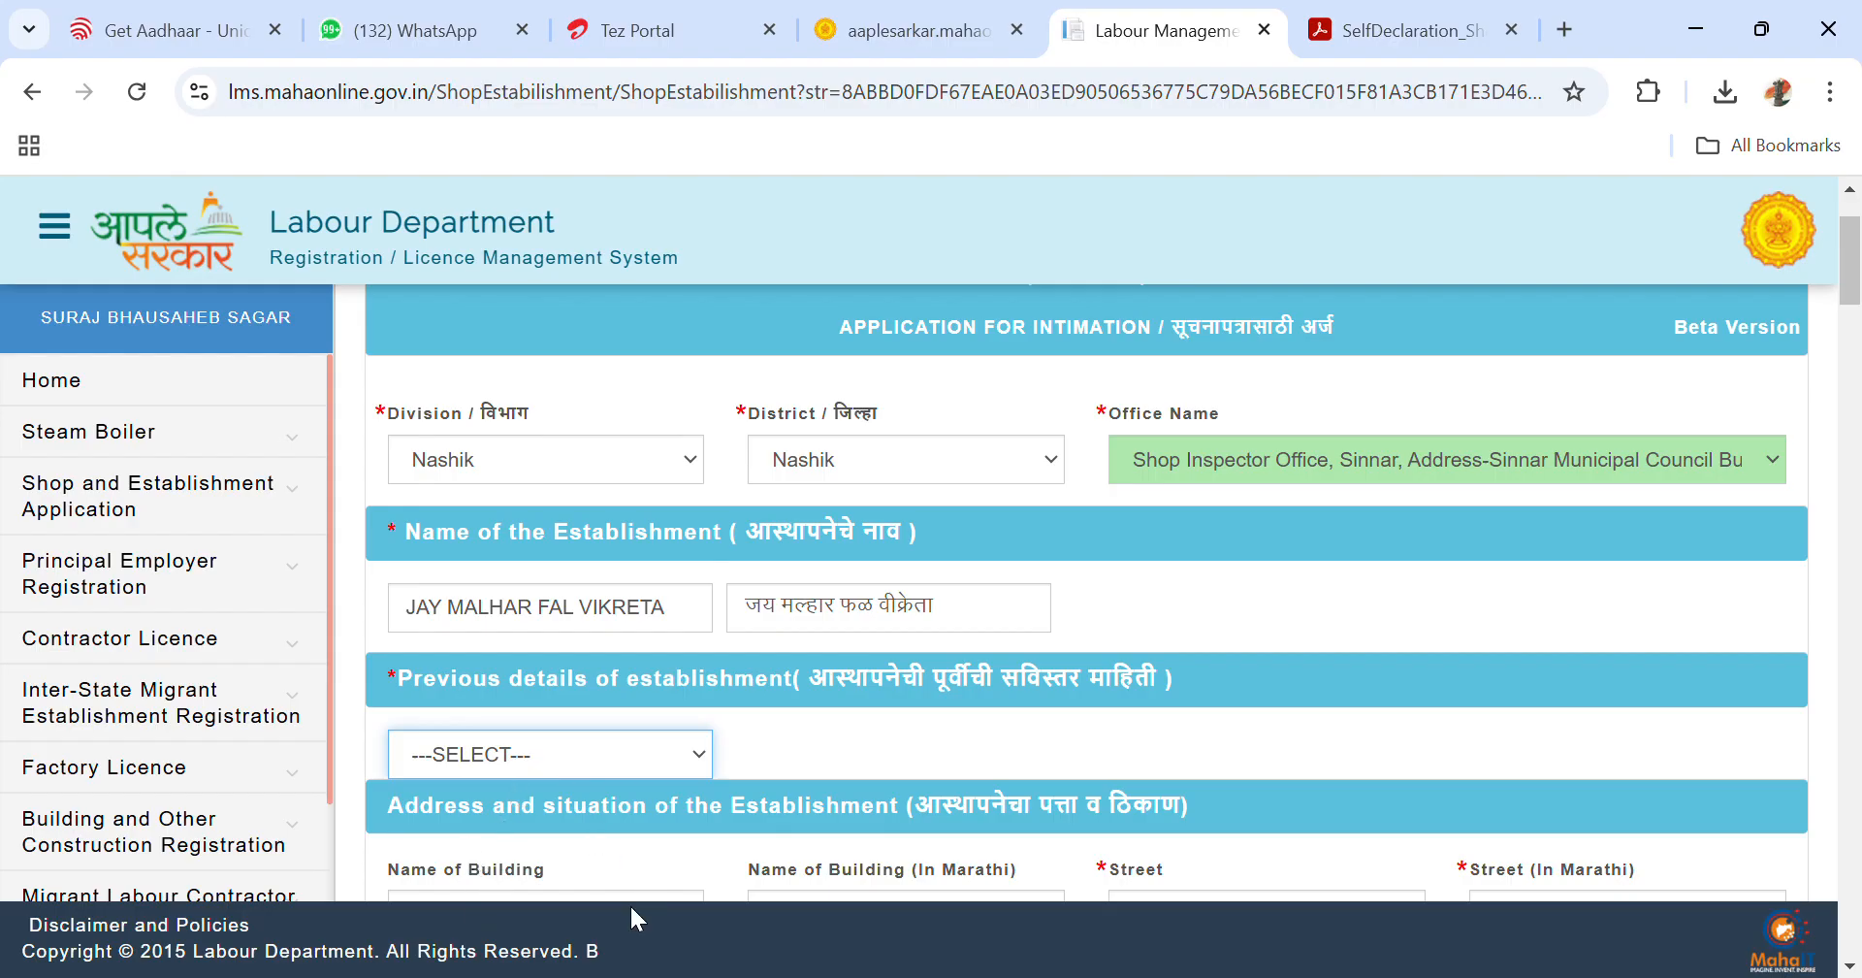
key(Down)
scroll(568, 544, down, 5)
Fill in the establishment's building, street, landmark and locality fields.
click(593, 499)
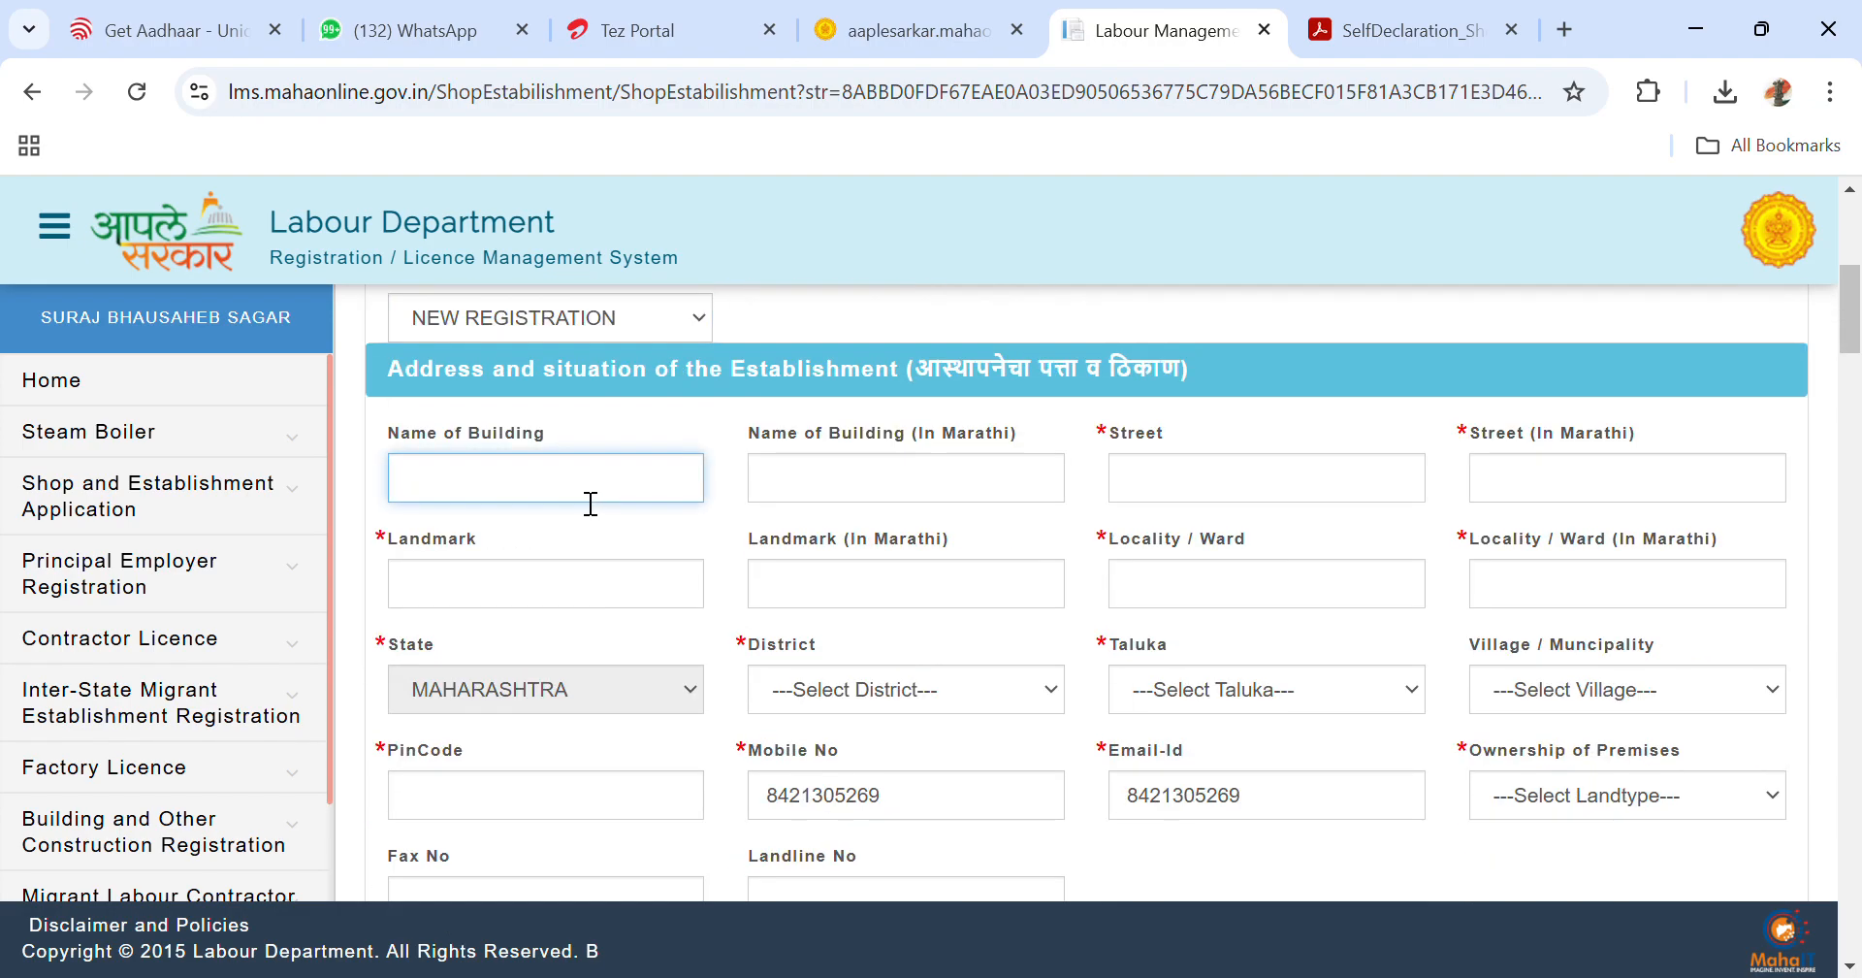
text(MARHAL KH)
key(Tab)
text(MARHA)
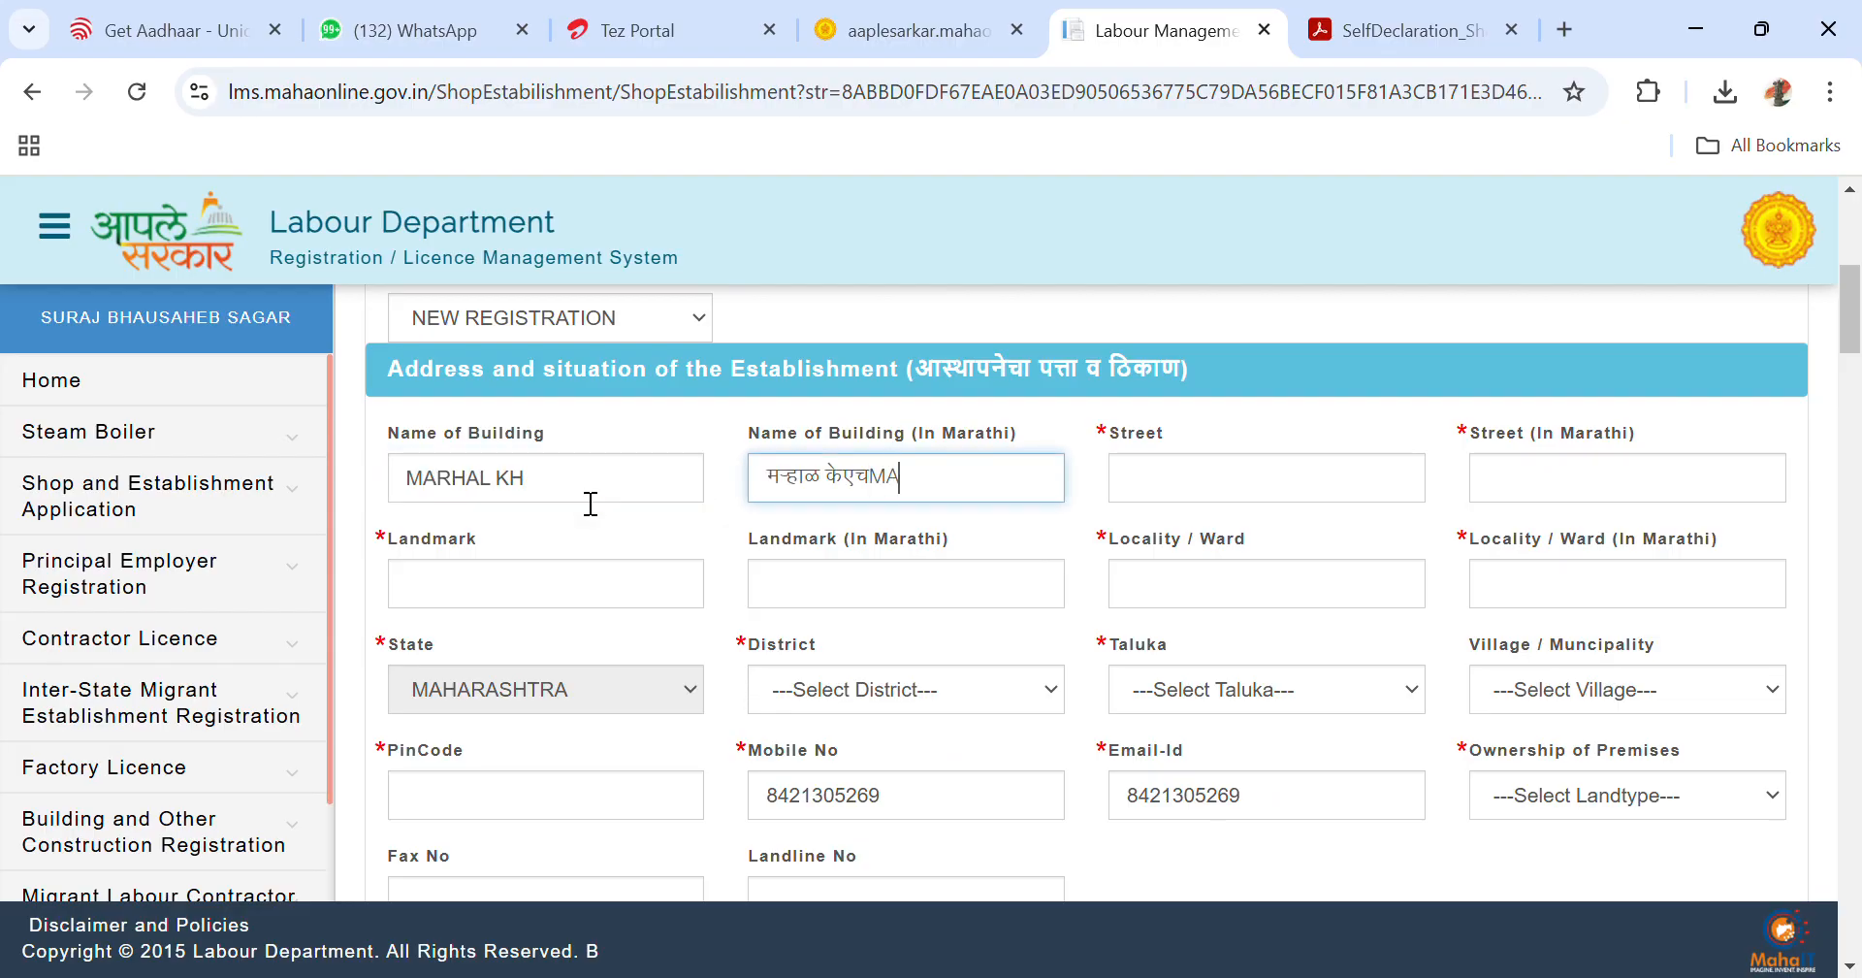
key(BackSpace)
key(BackSpace)
key(BackSpace)
key(BackSpace)
key(BackSpace)
key(Tab)
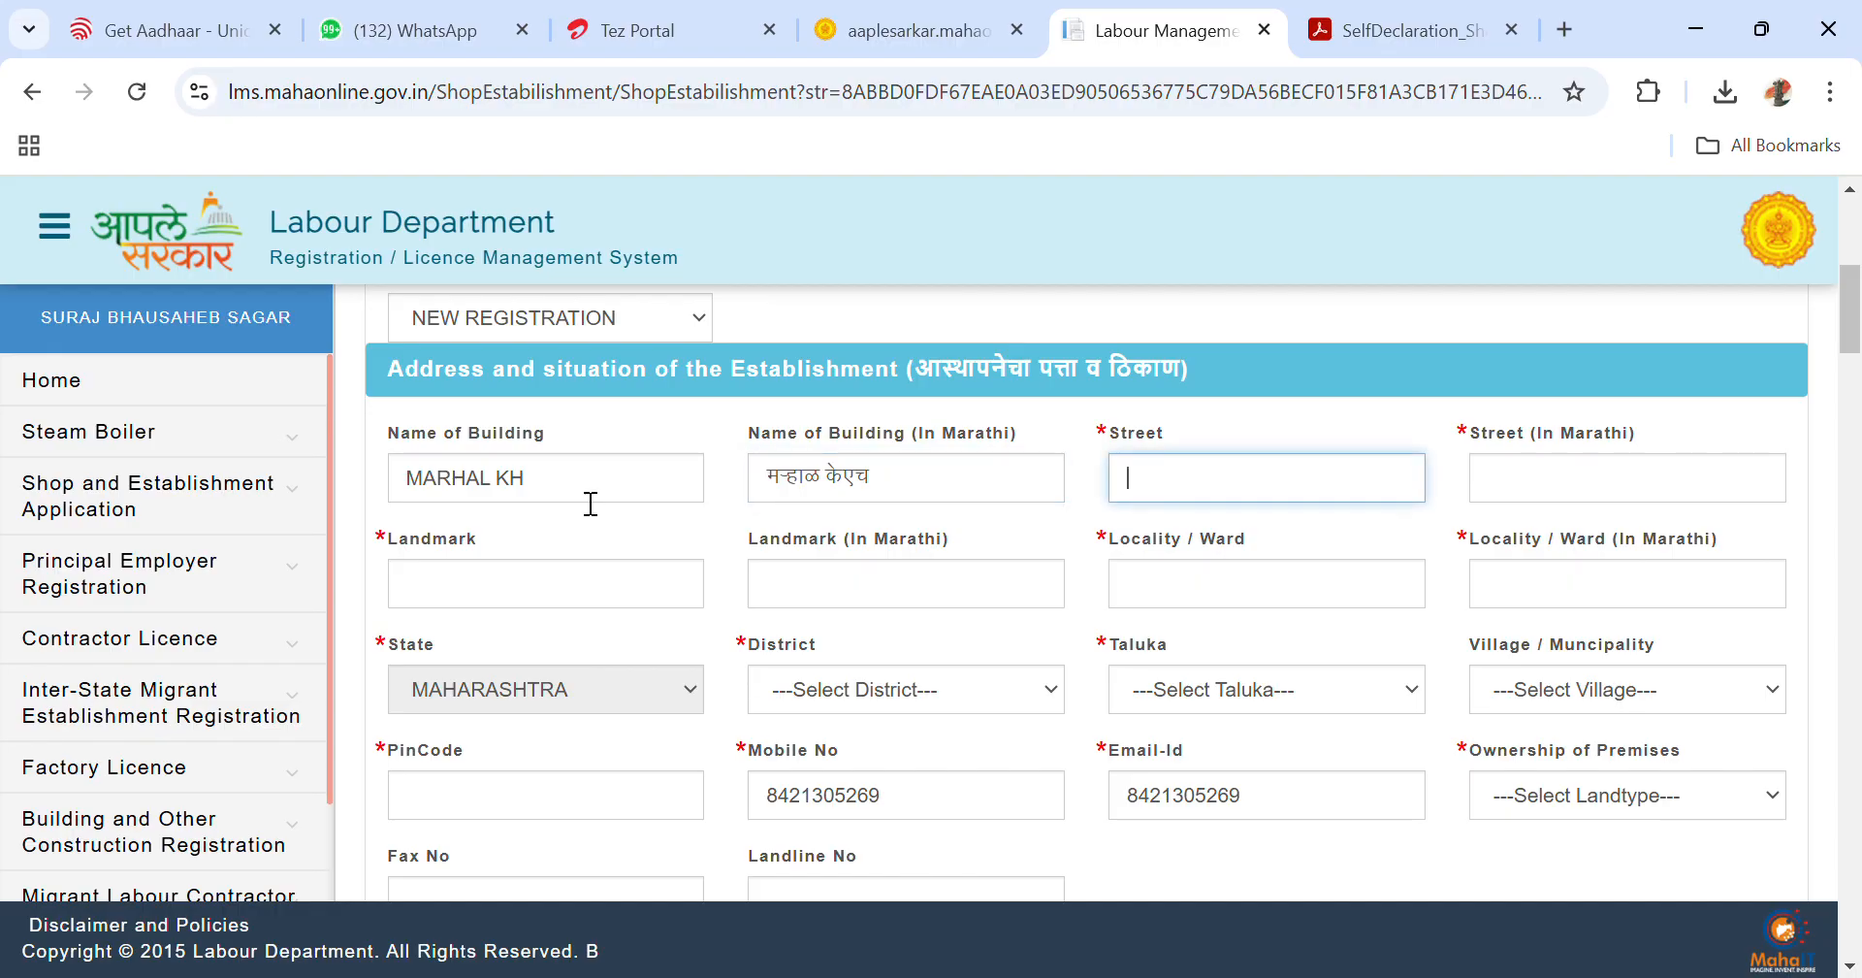
text(MARHAL KH)
key(Tab)
key(Tab)
text(MARHAL)
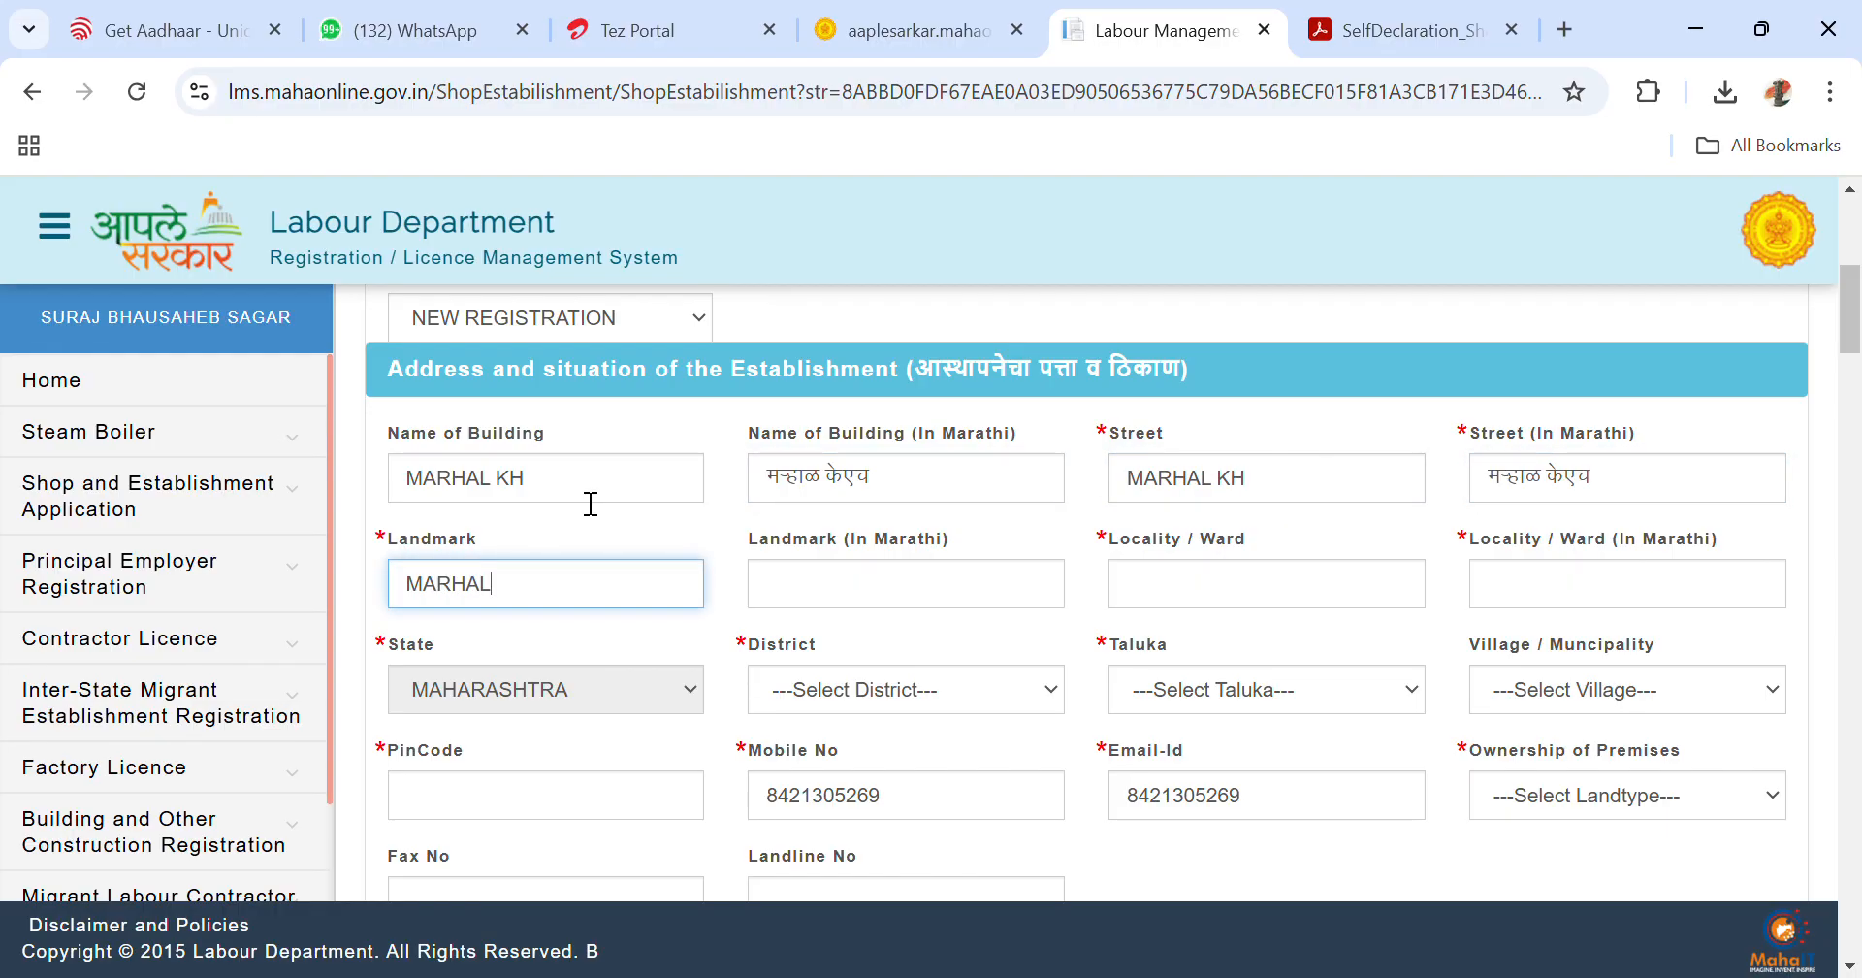
text( KH KHANDOBA MANDIR)
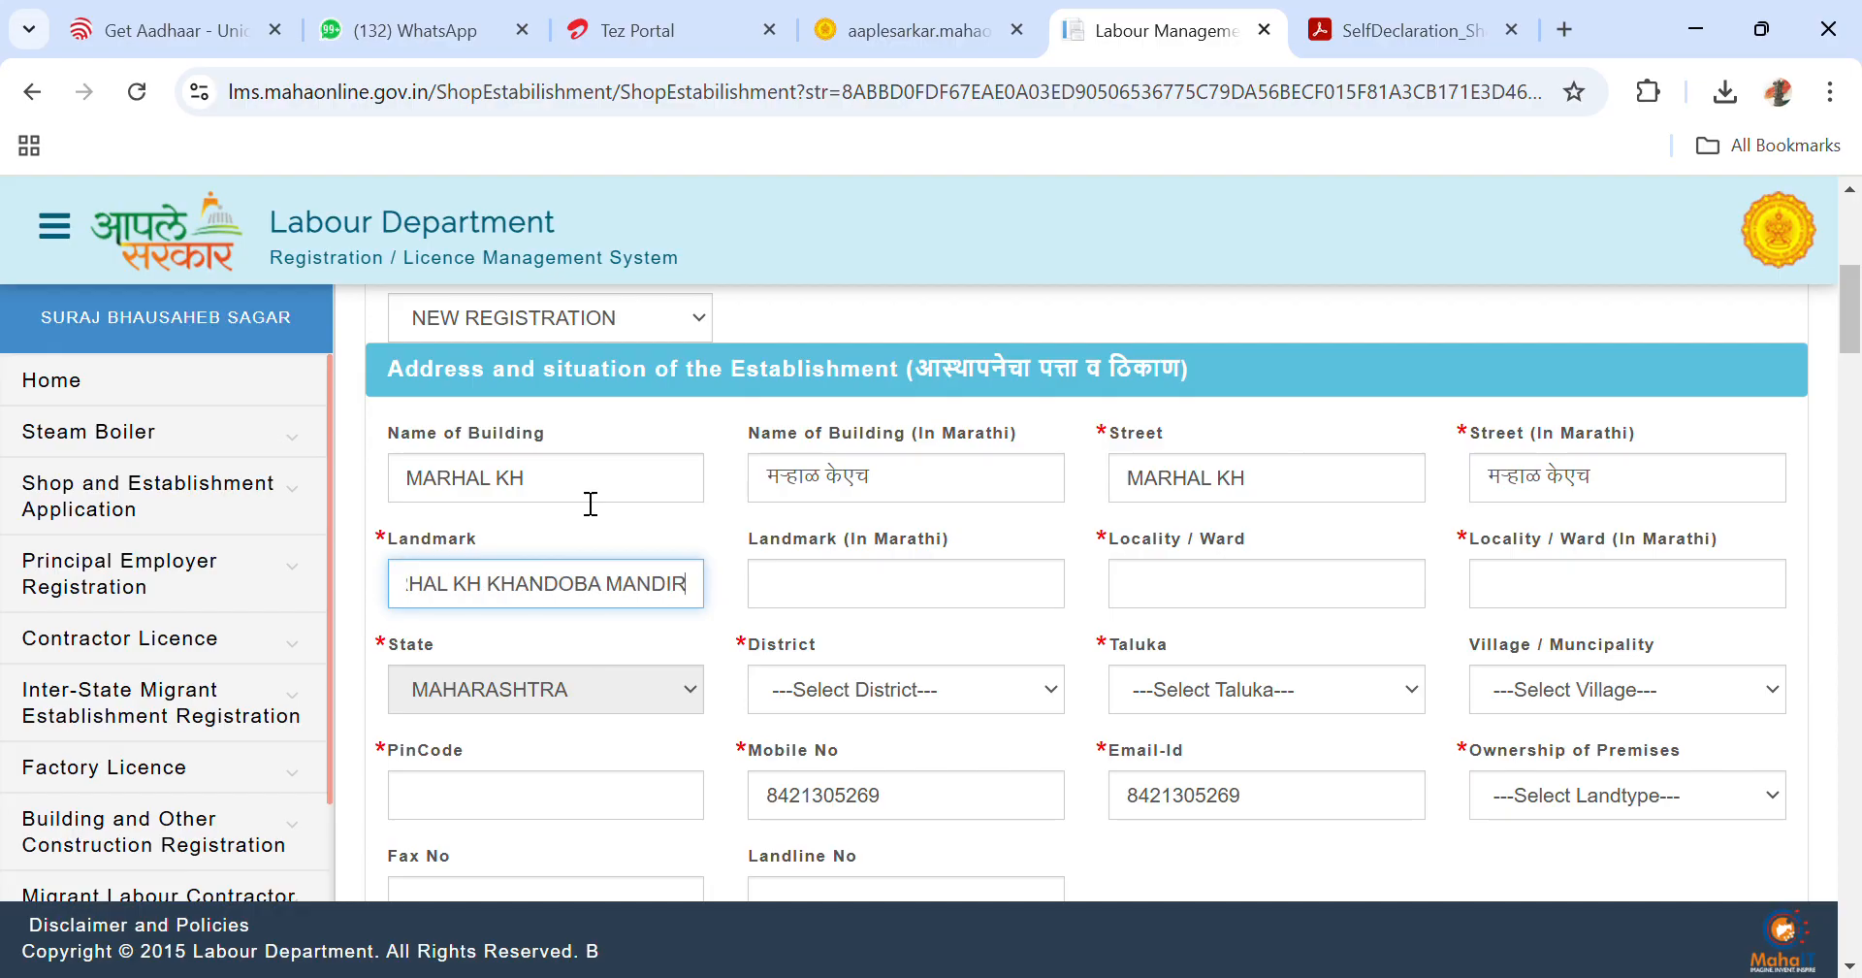
key(Tab)
key(Tab)
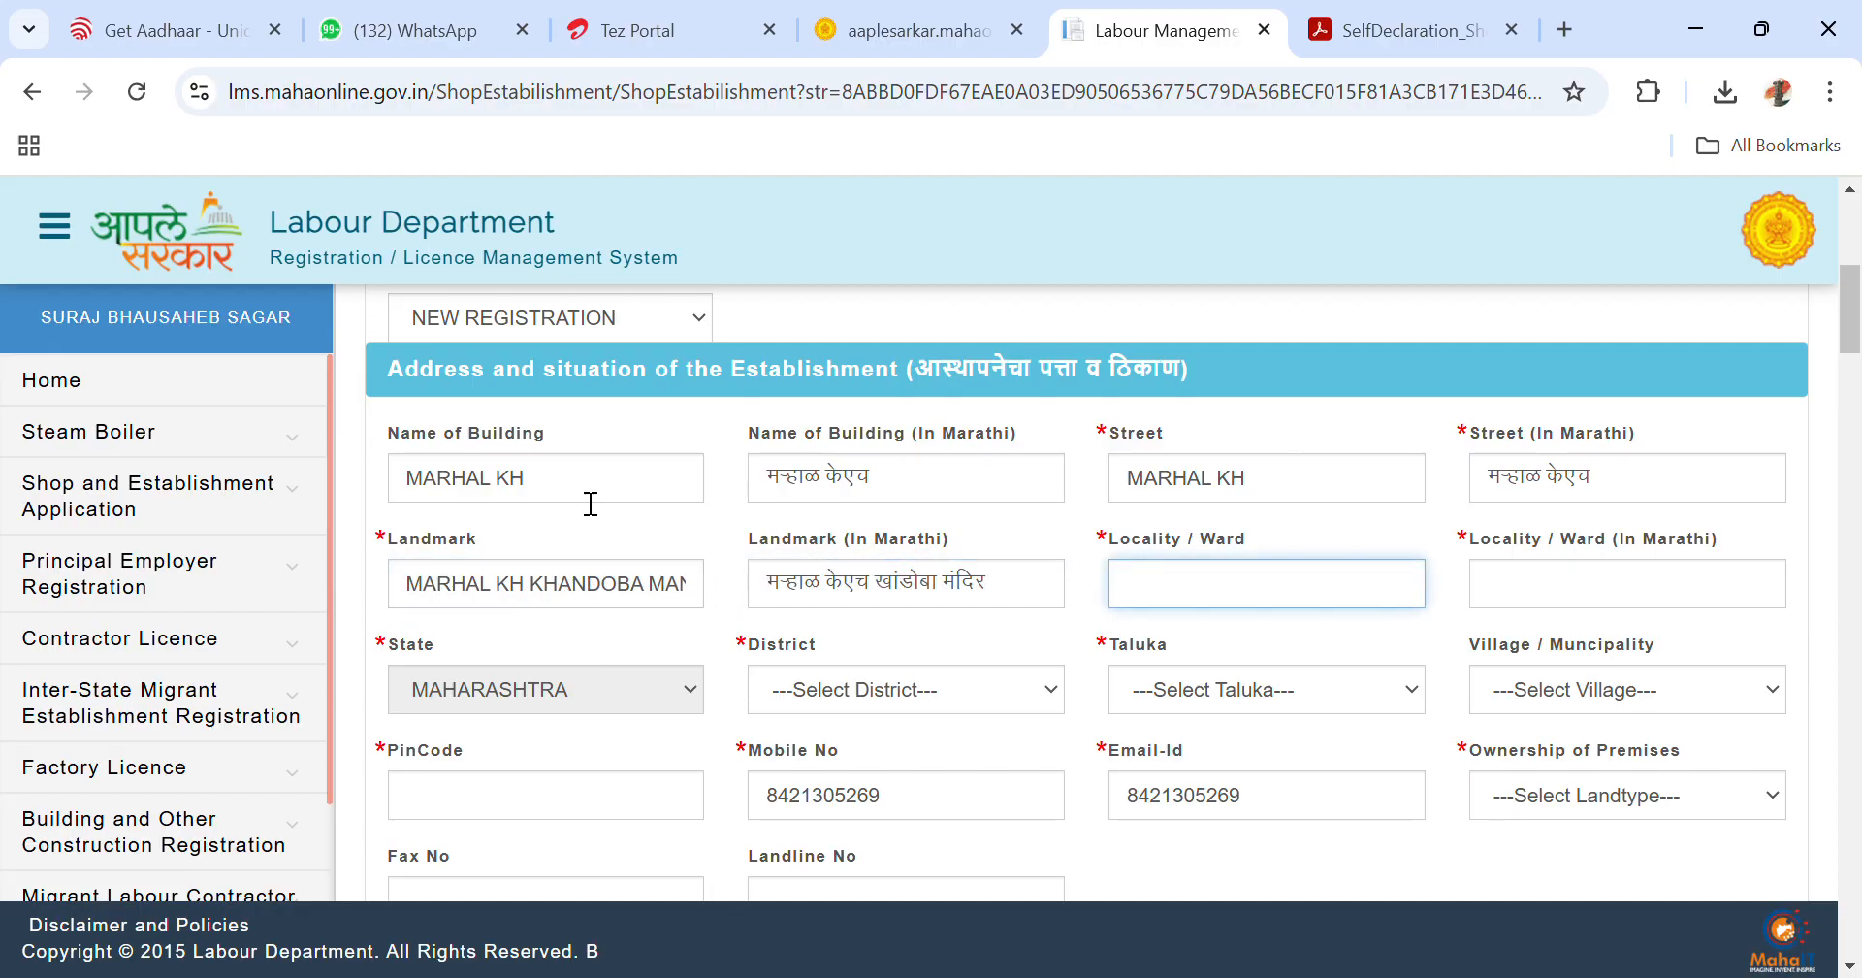
text(MARHAL KH)
key(Tab)
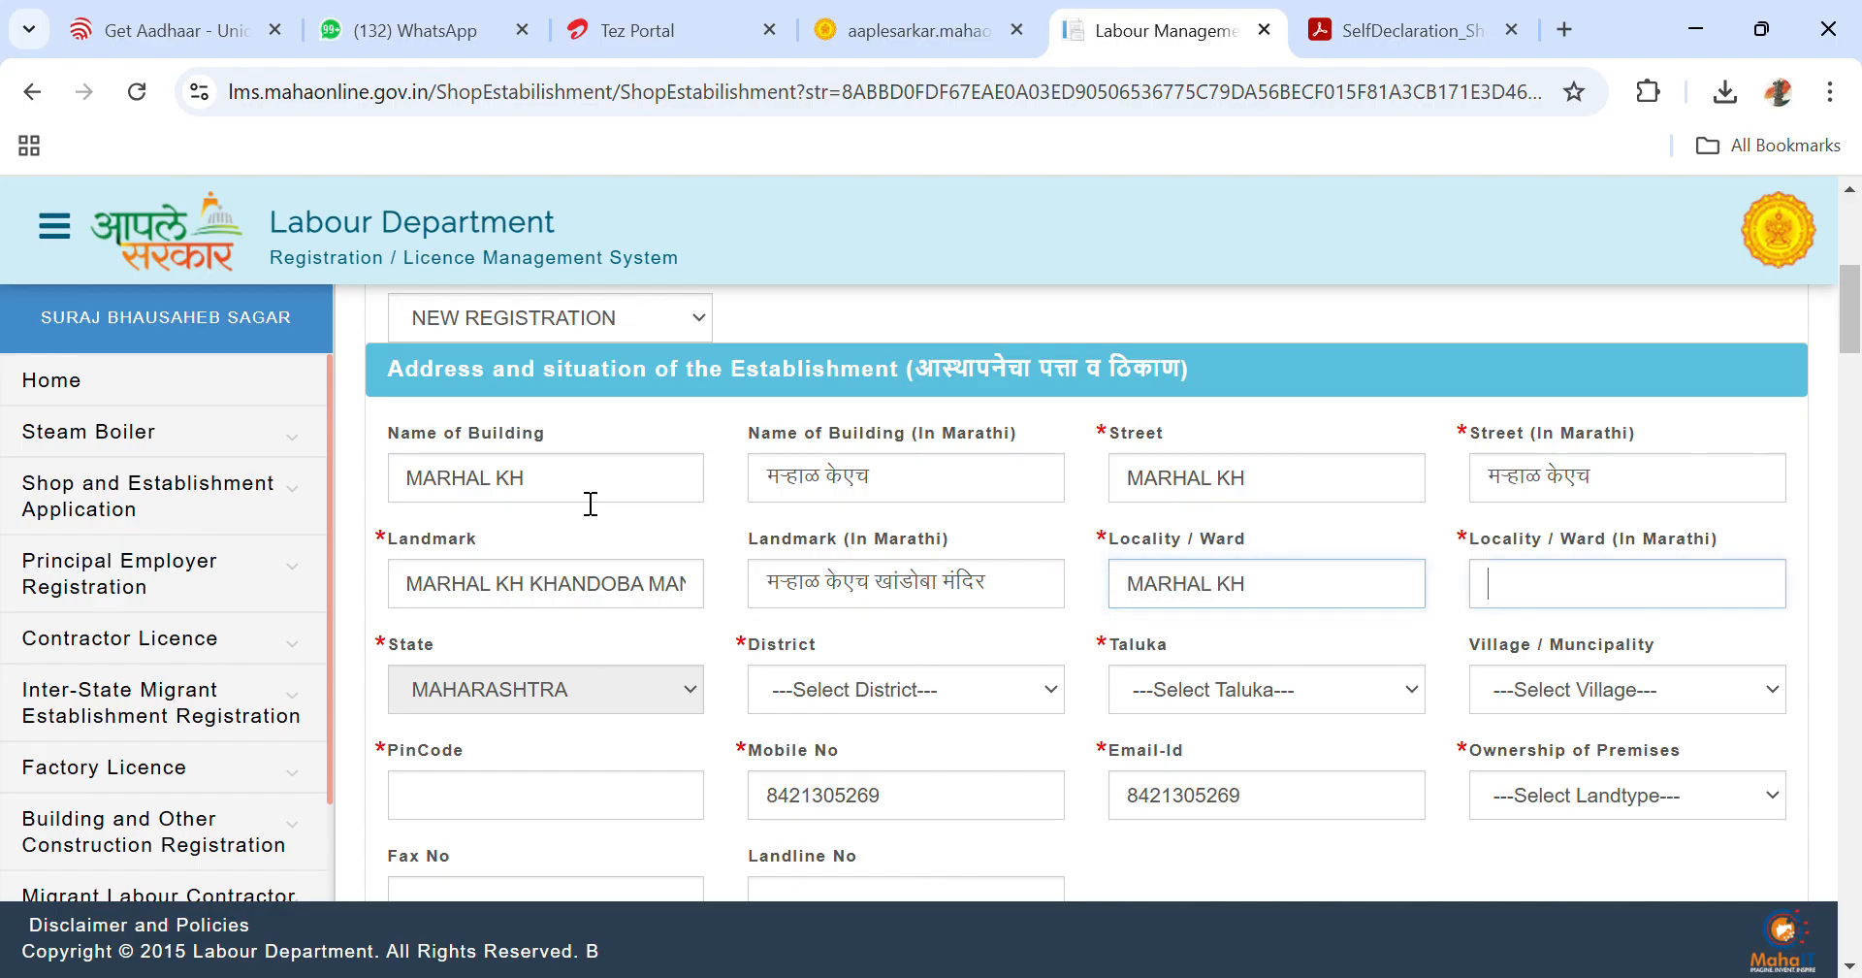
Choose district Nashik, taluka Sinnar and the village, then enter the PIN code.
key(Tab)
text(nas)
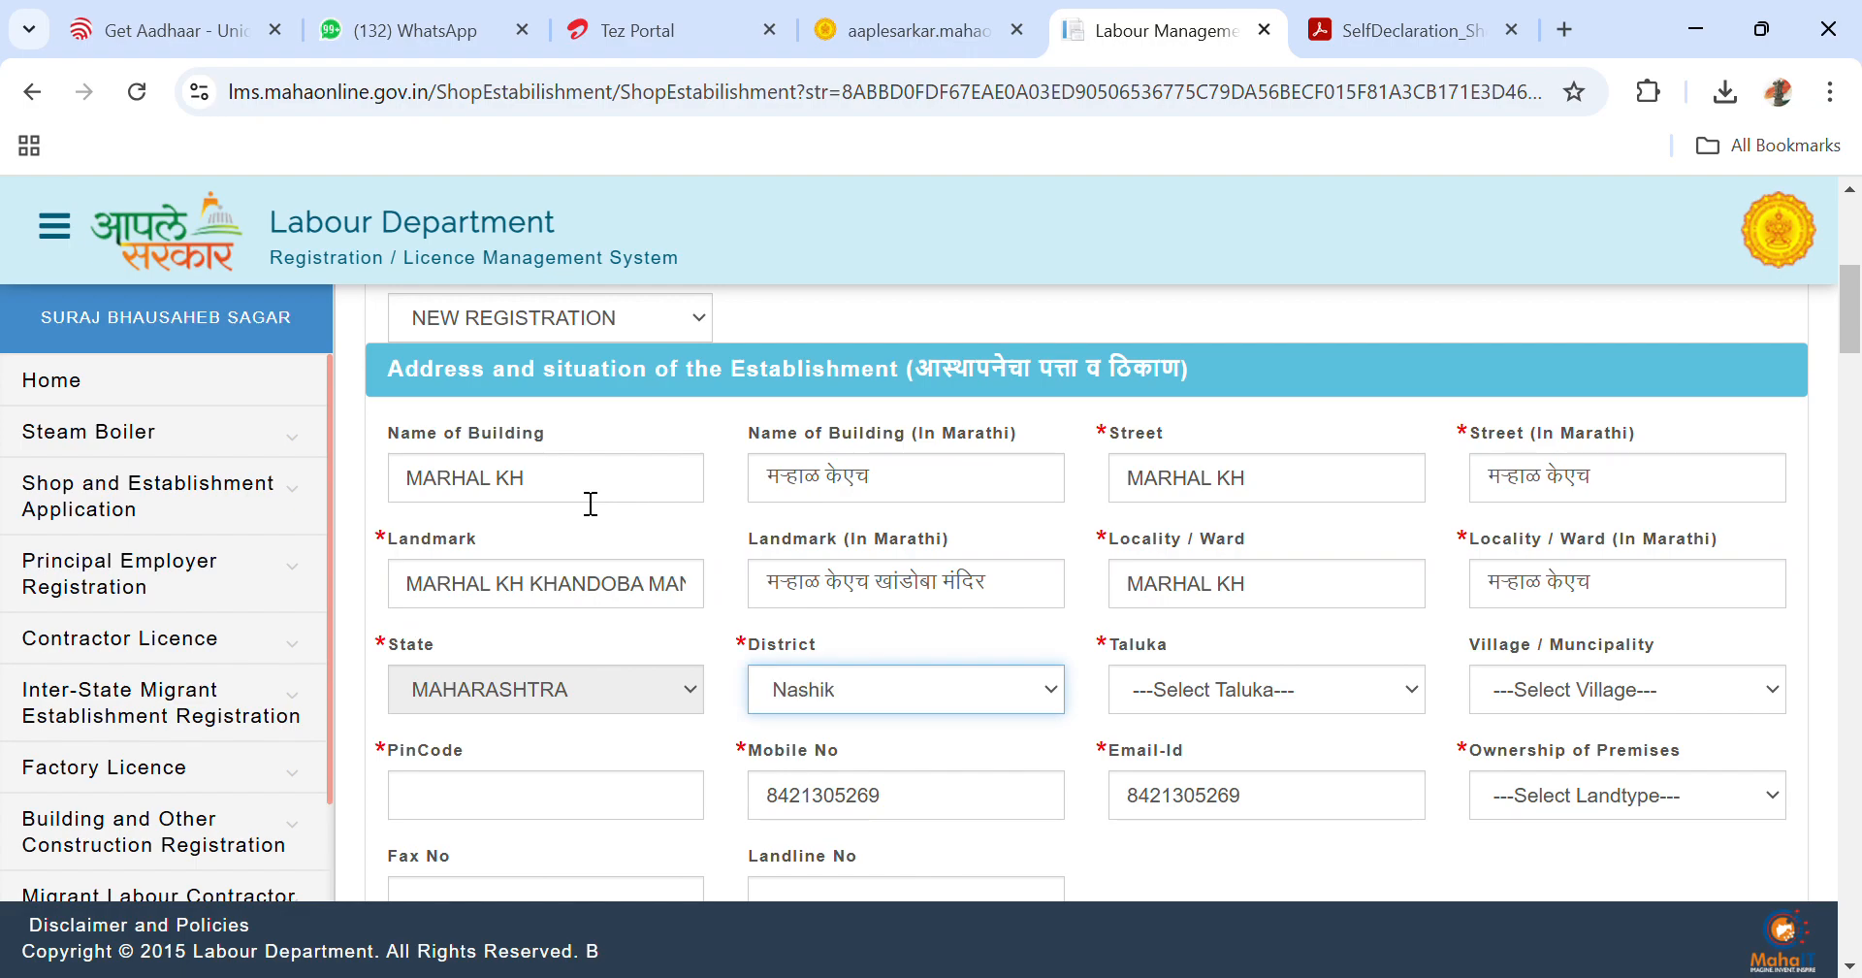
key(Tab)
text(sin)
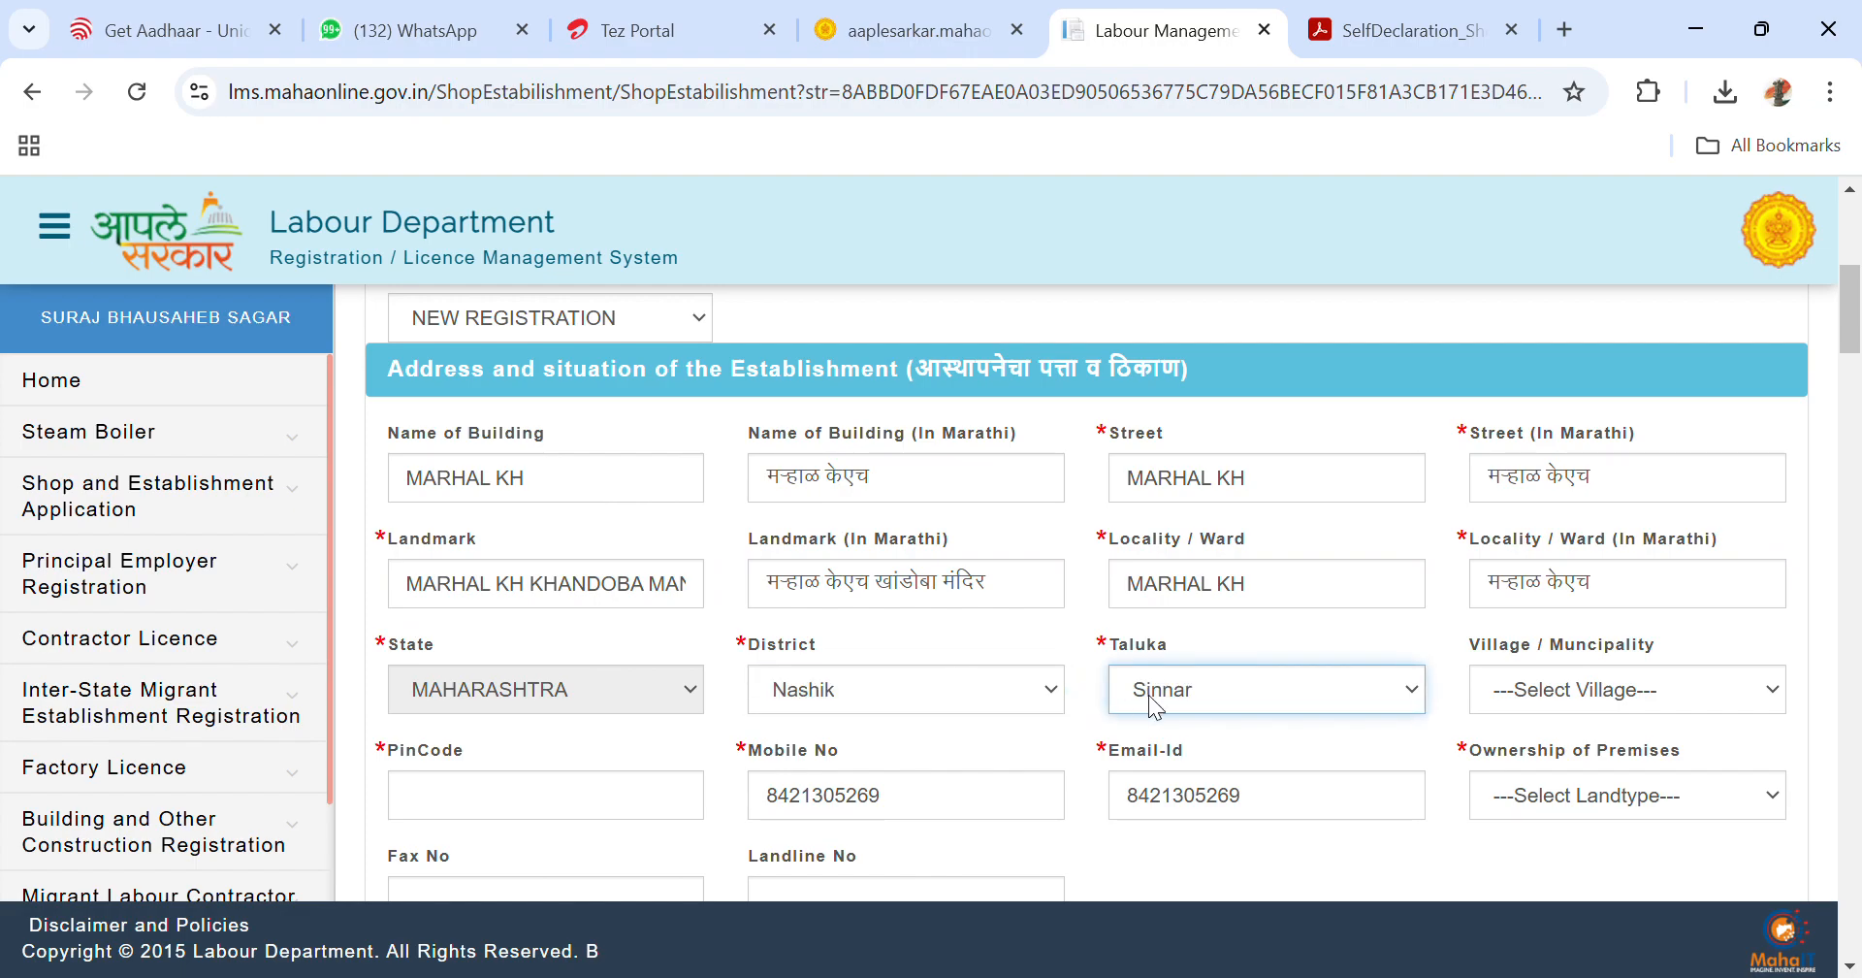
key(Tab)
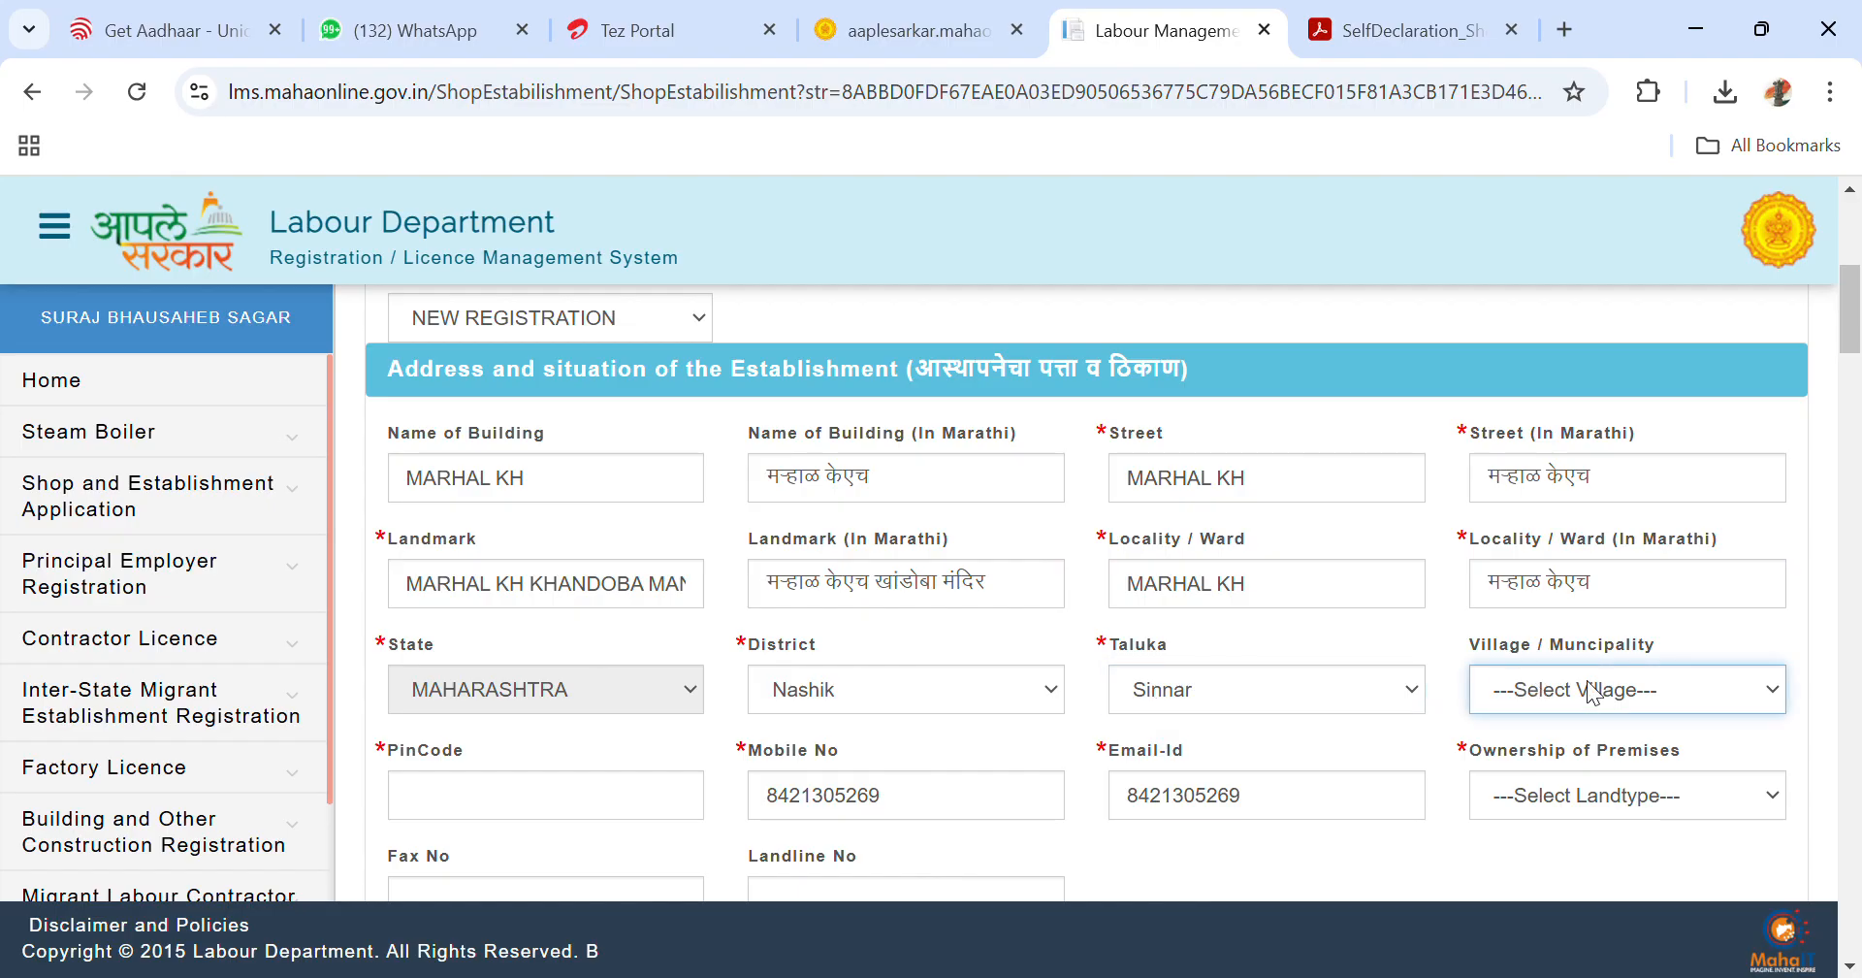
text(marhal kh)
key(Tab)
text(422606)
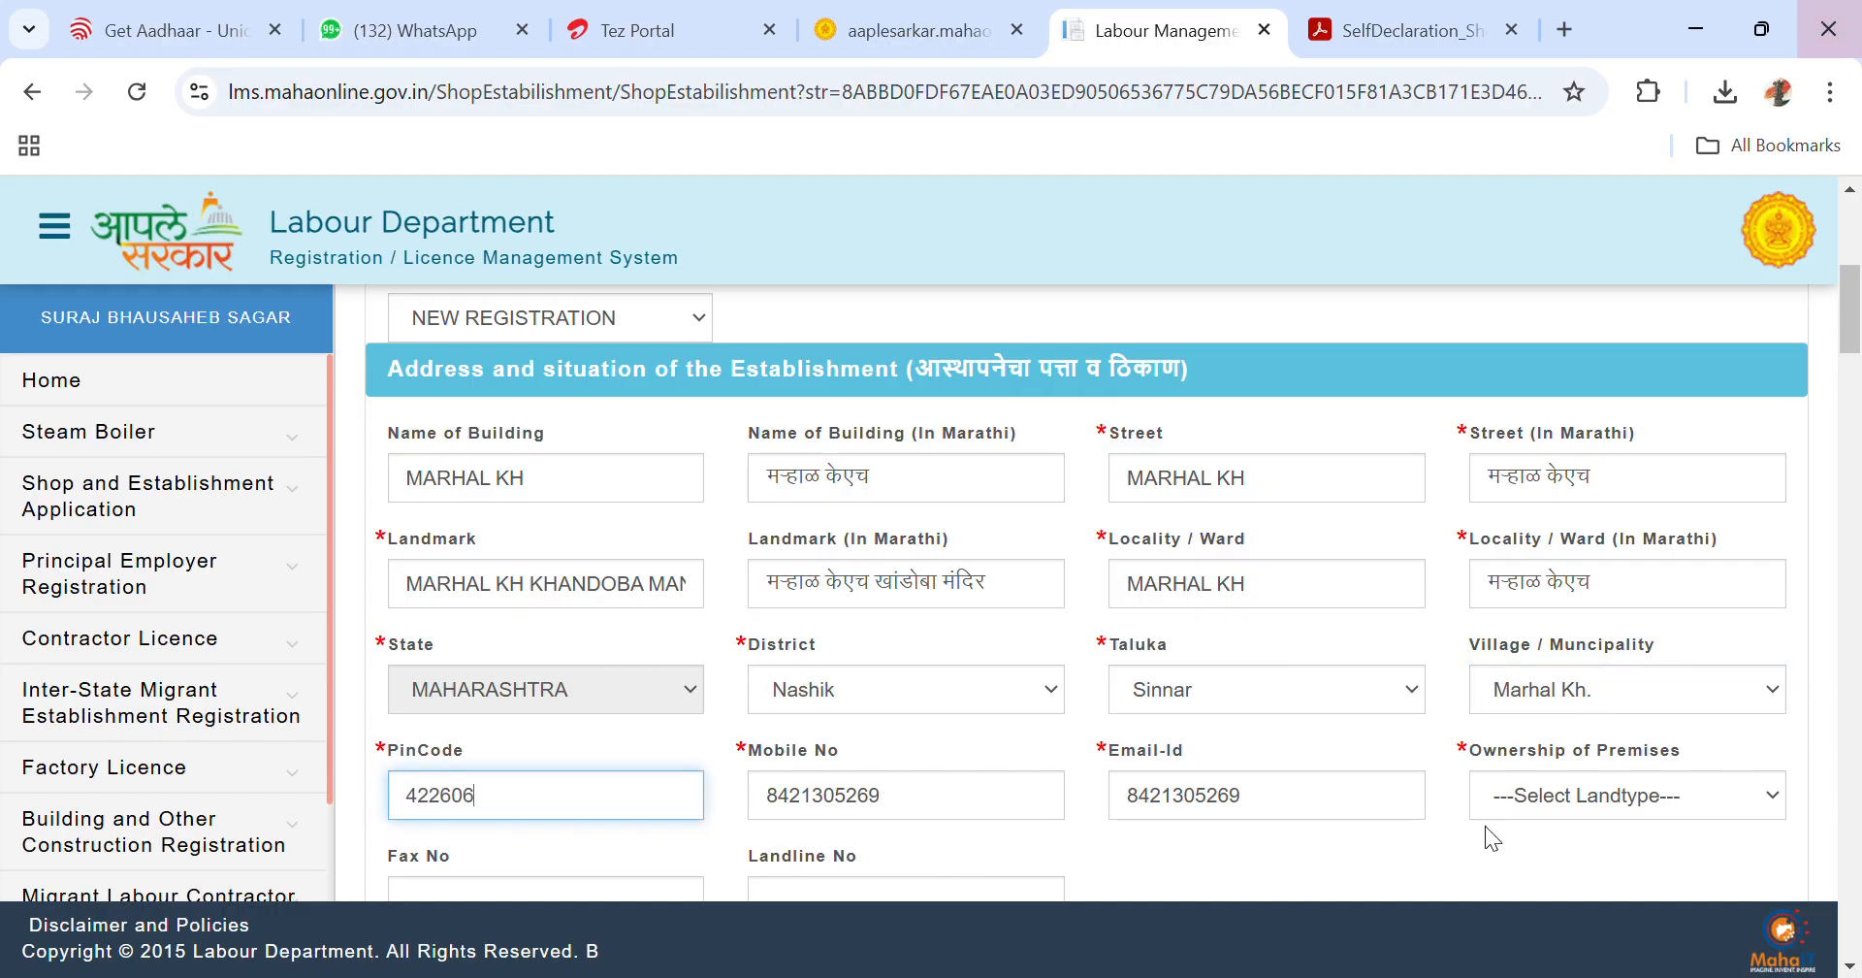
Replace the wrong Email-Id with the applicant's e-mail and set ownership to SELF OWNED.
double_click(1243, 813)
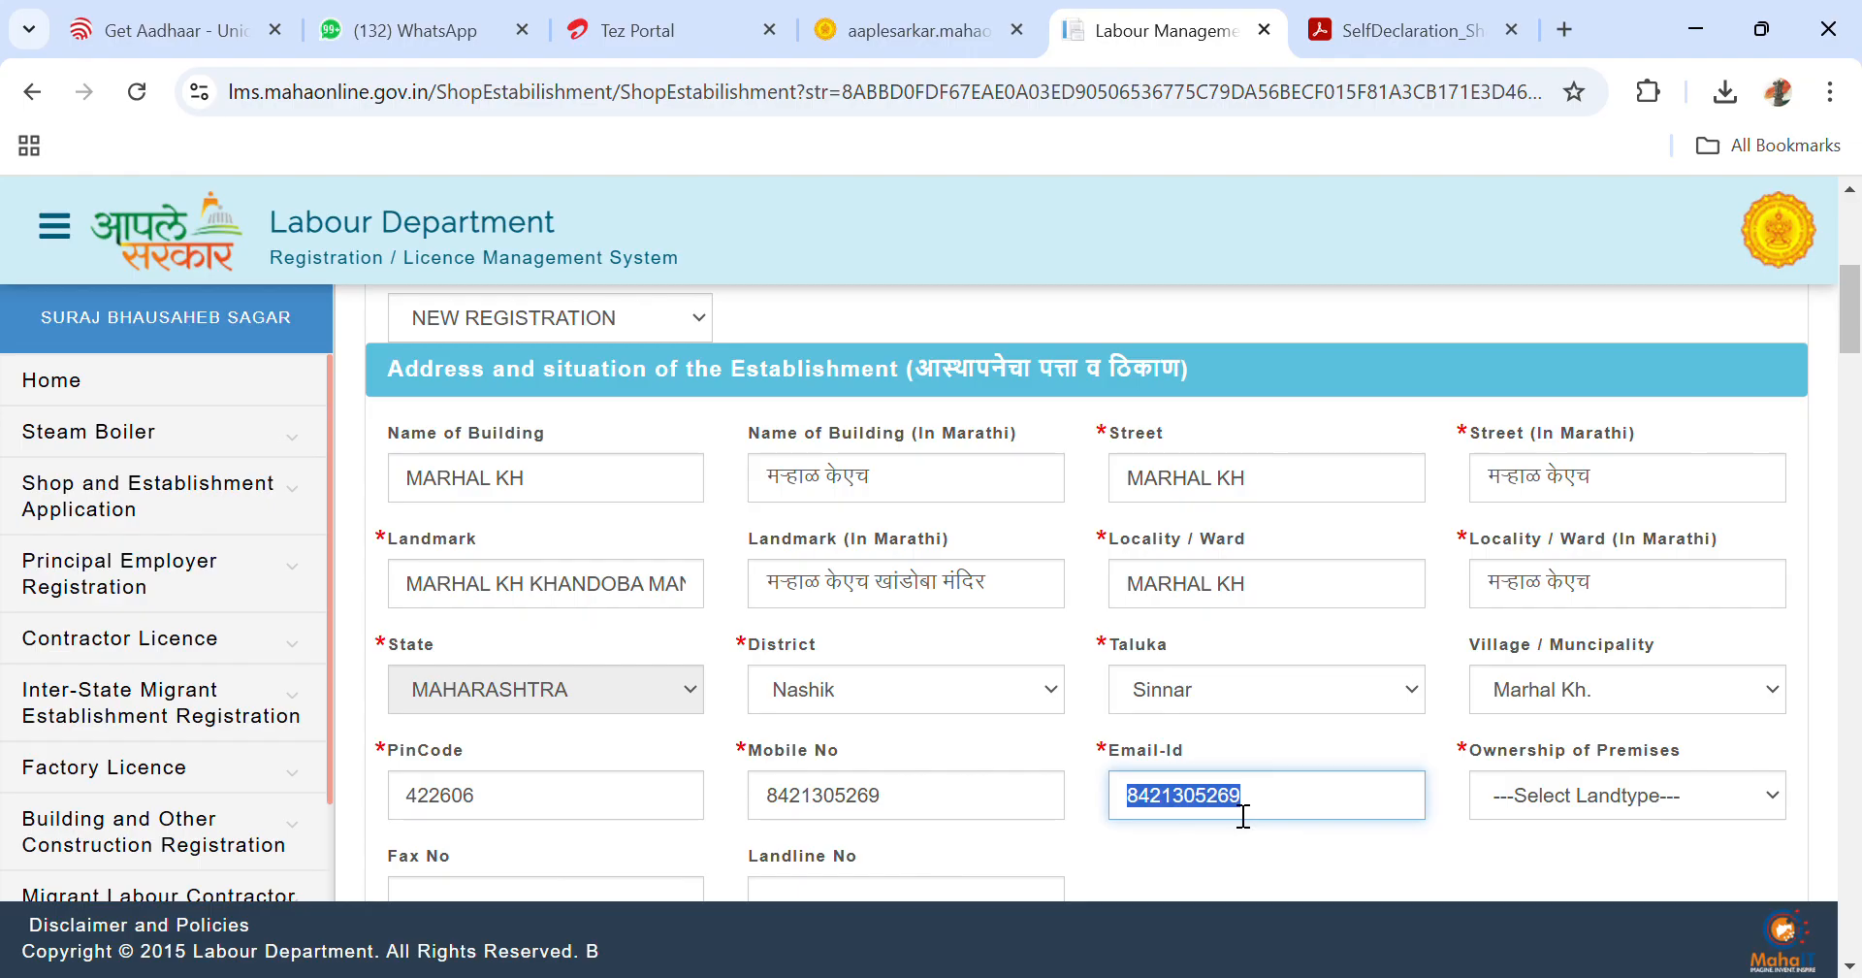
key(BackSpace)
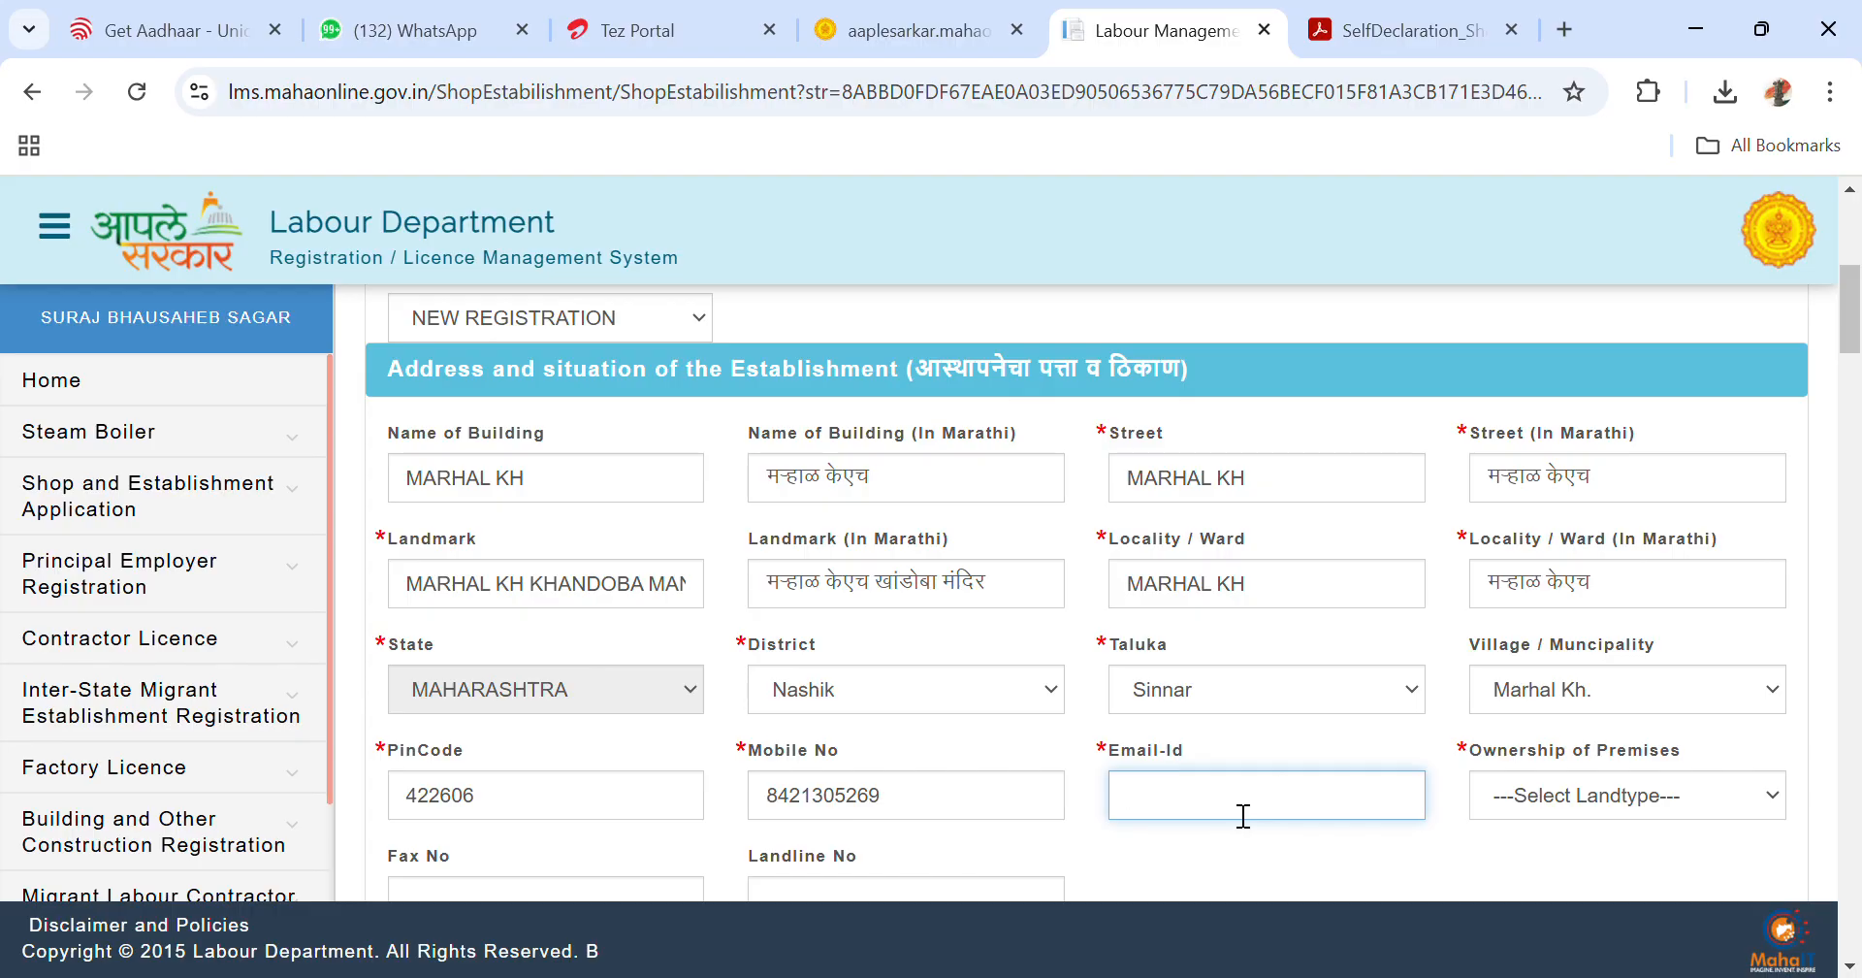
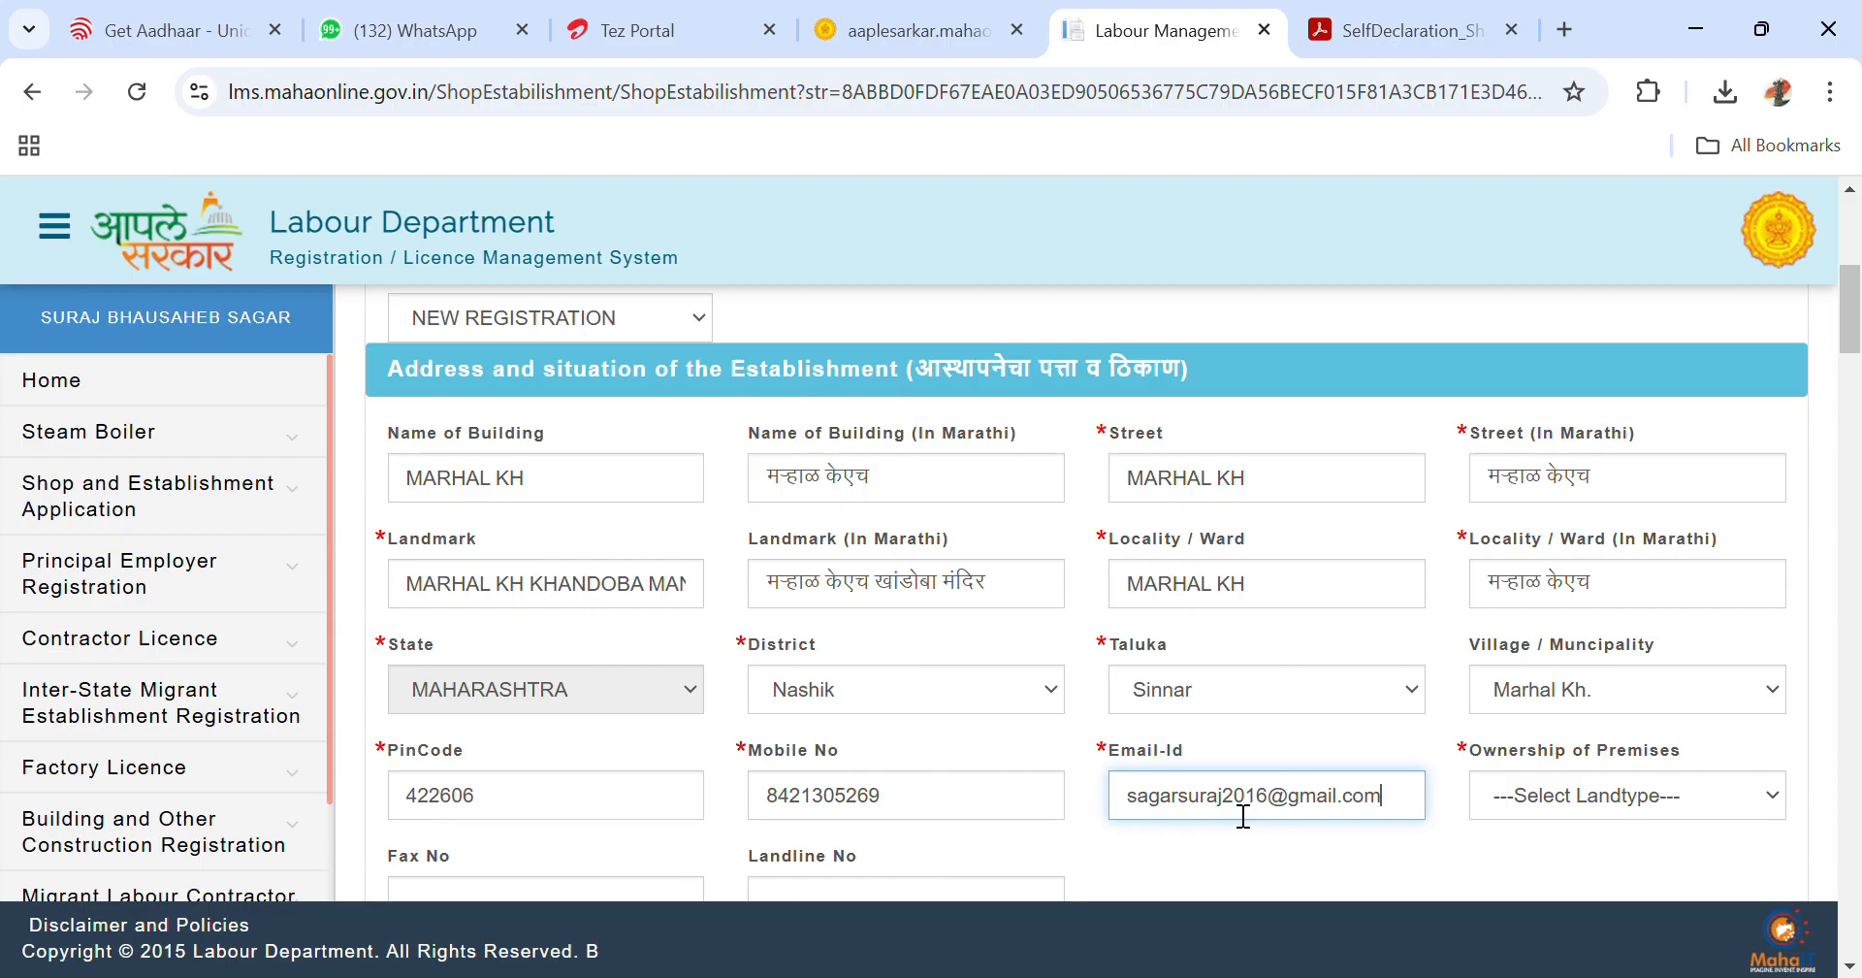
key(Tab)
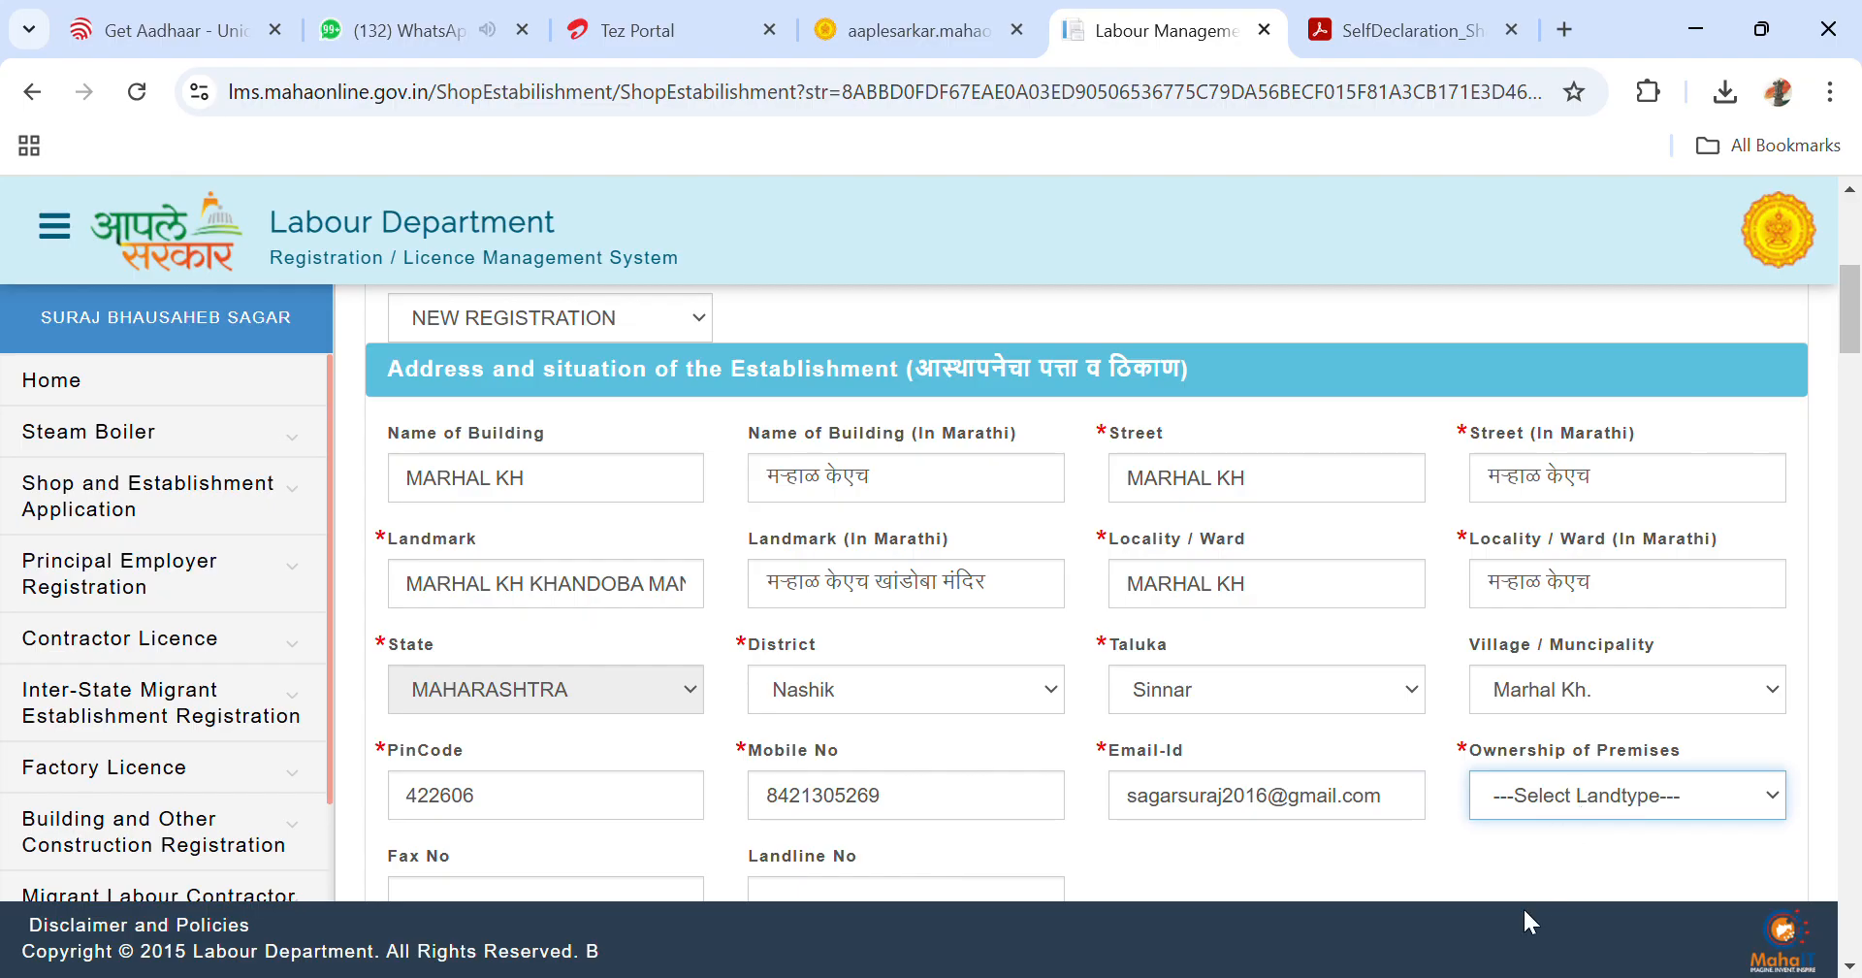
key(Down)
Set the Date of Commencement to 01/11/2023.
scroll(1540, 578, down, 3)
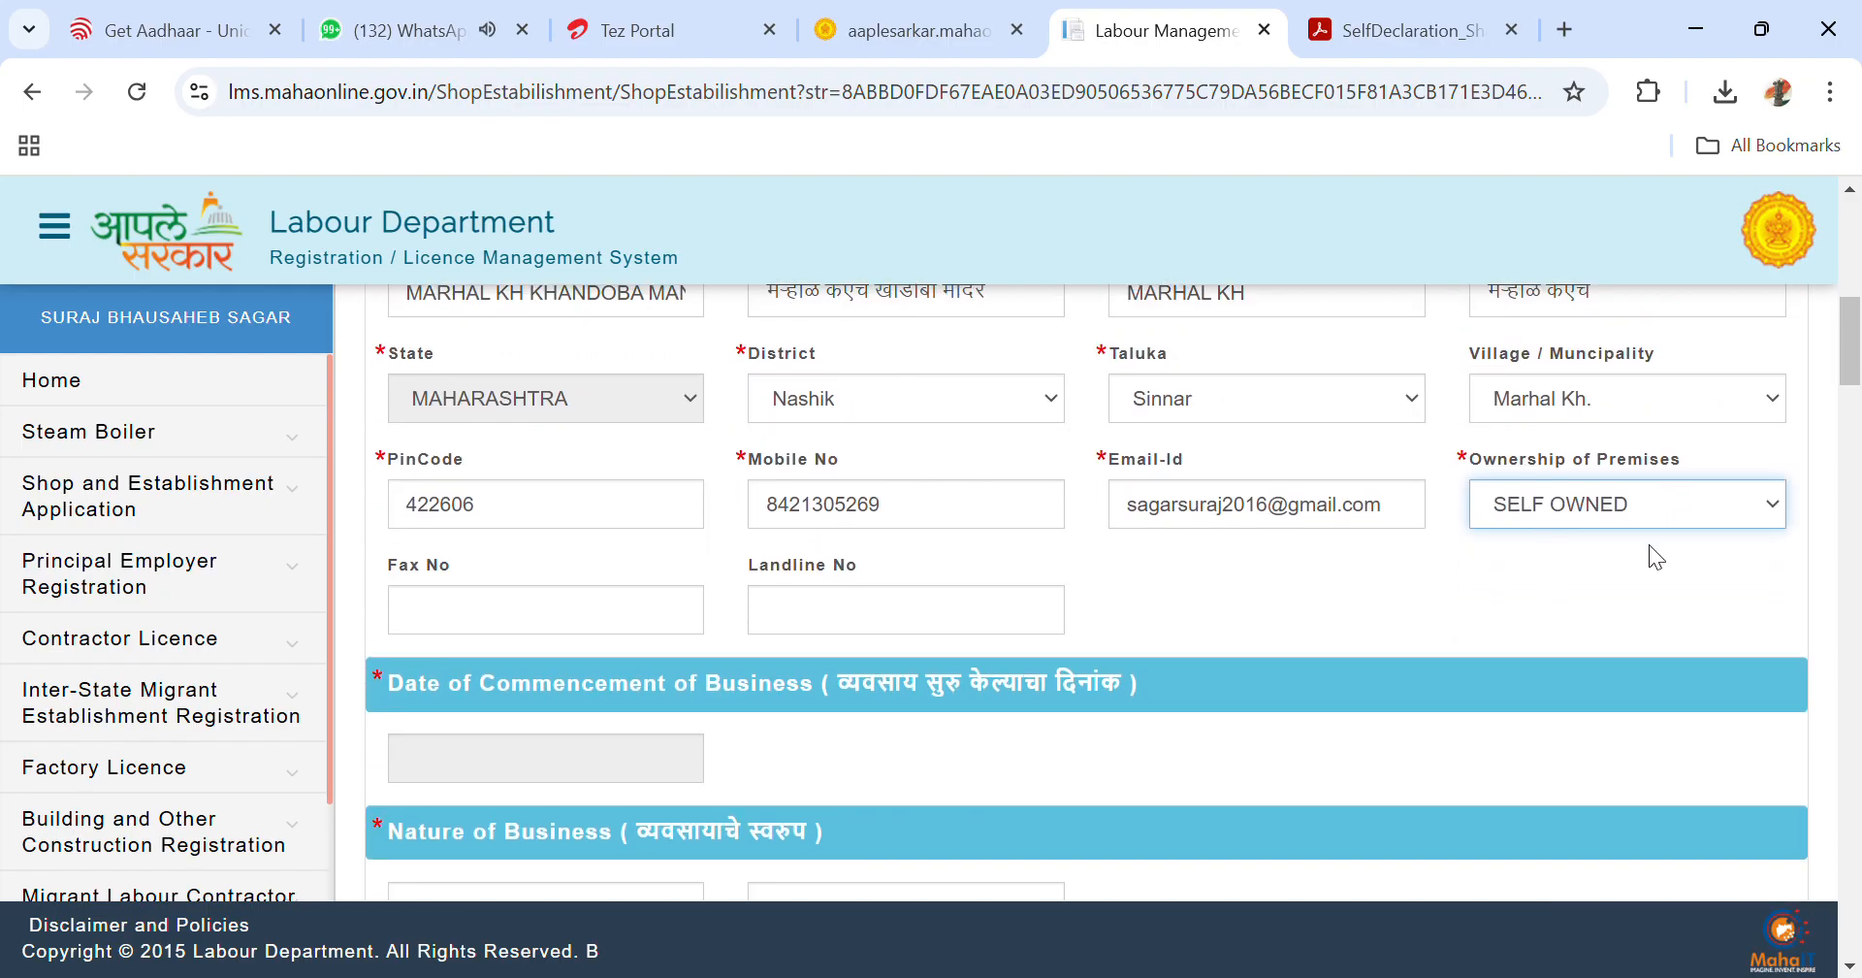
click(574, 762)
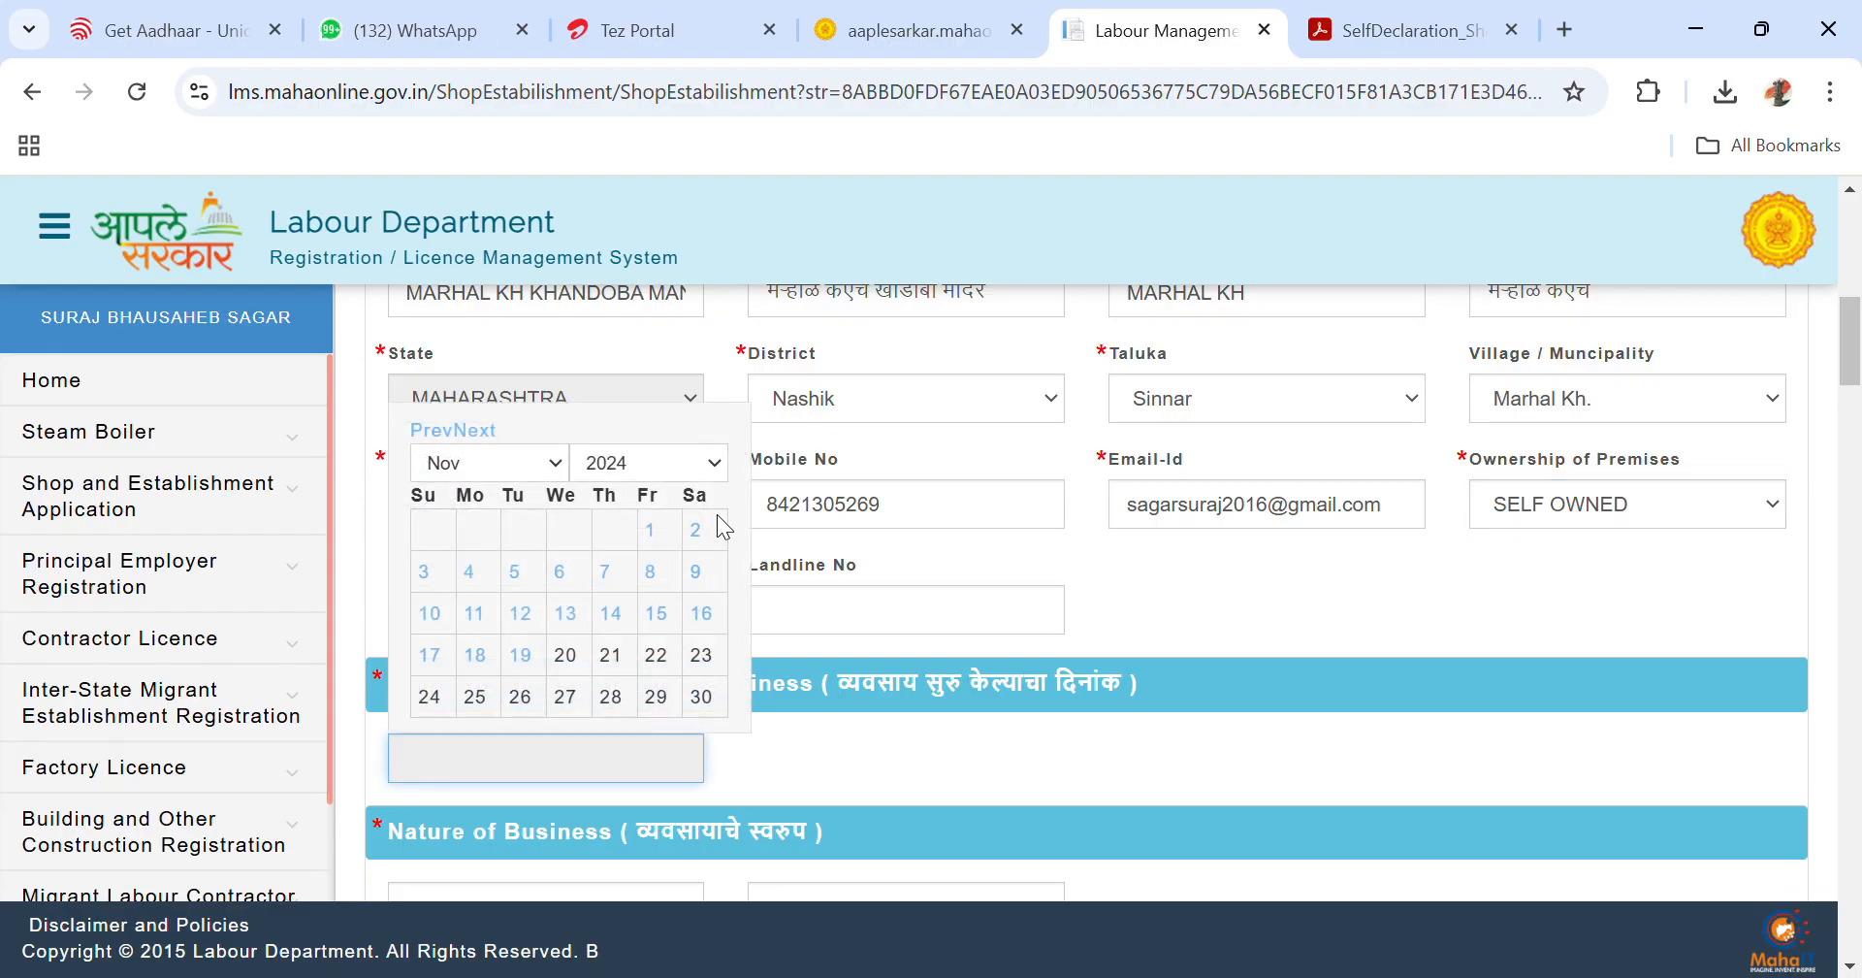
click(1061, 747)
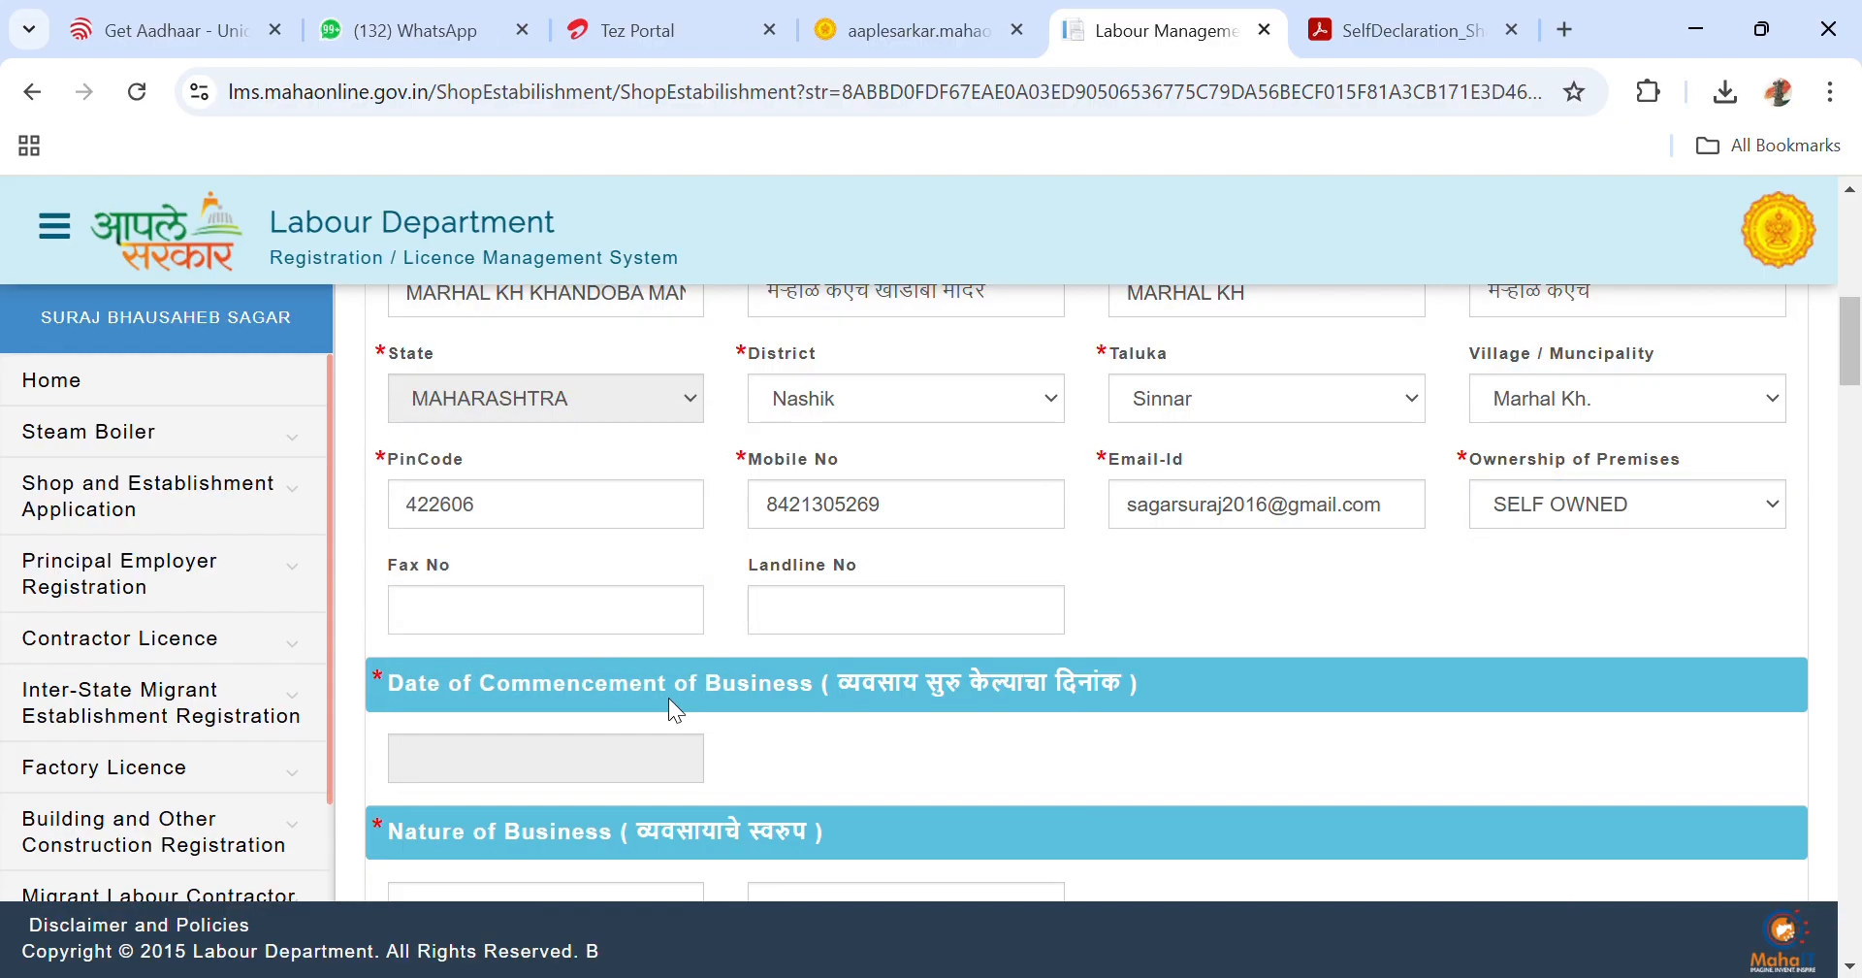
click(573, 766)
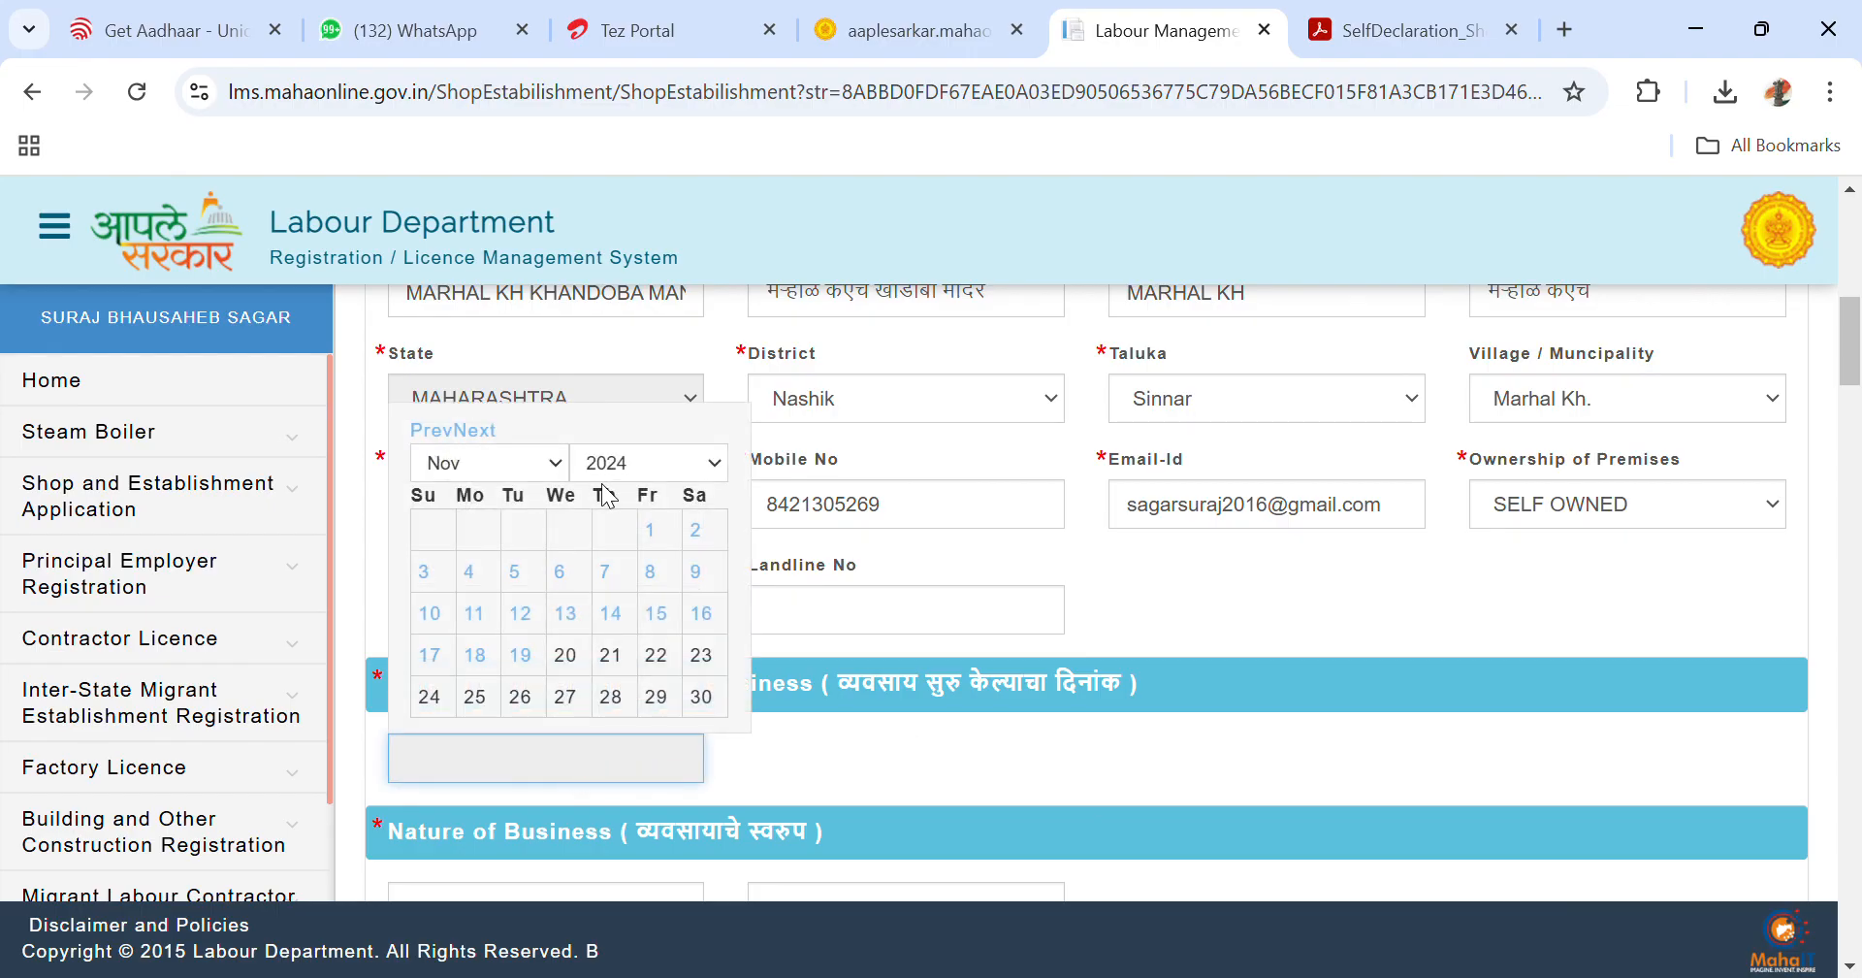
click(627, 473)
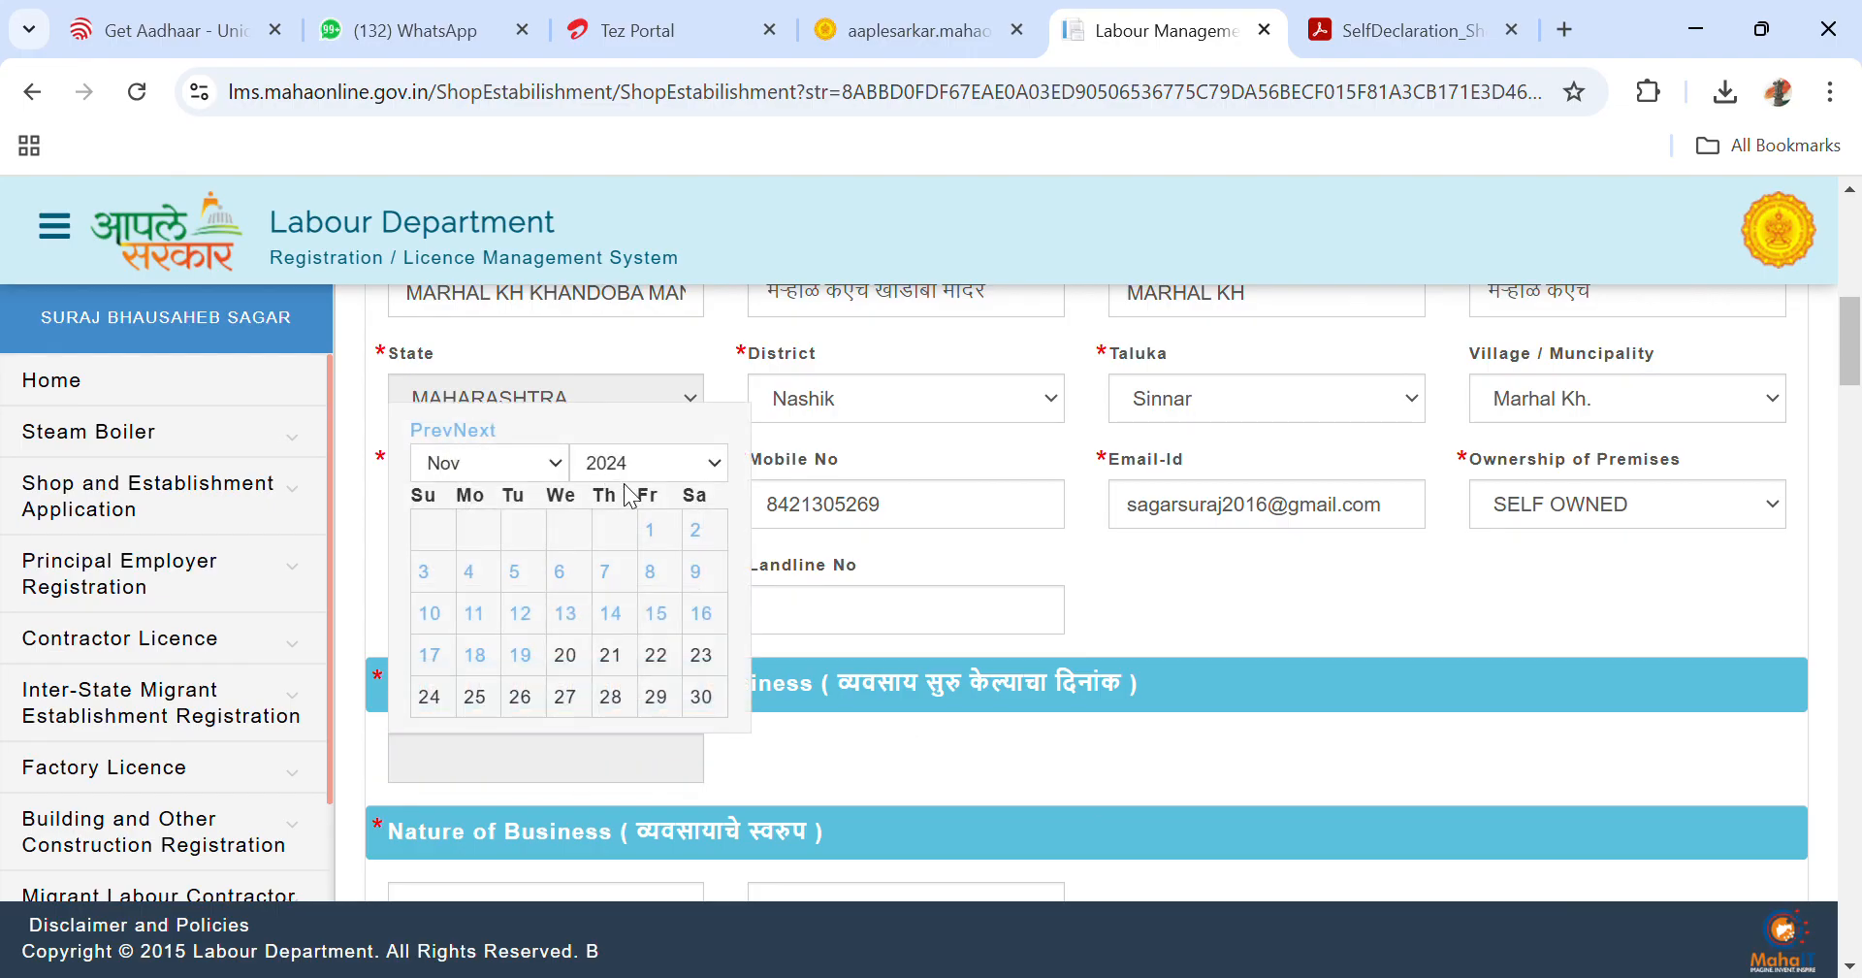
click(646, 712)
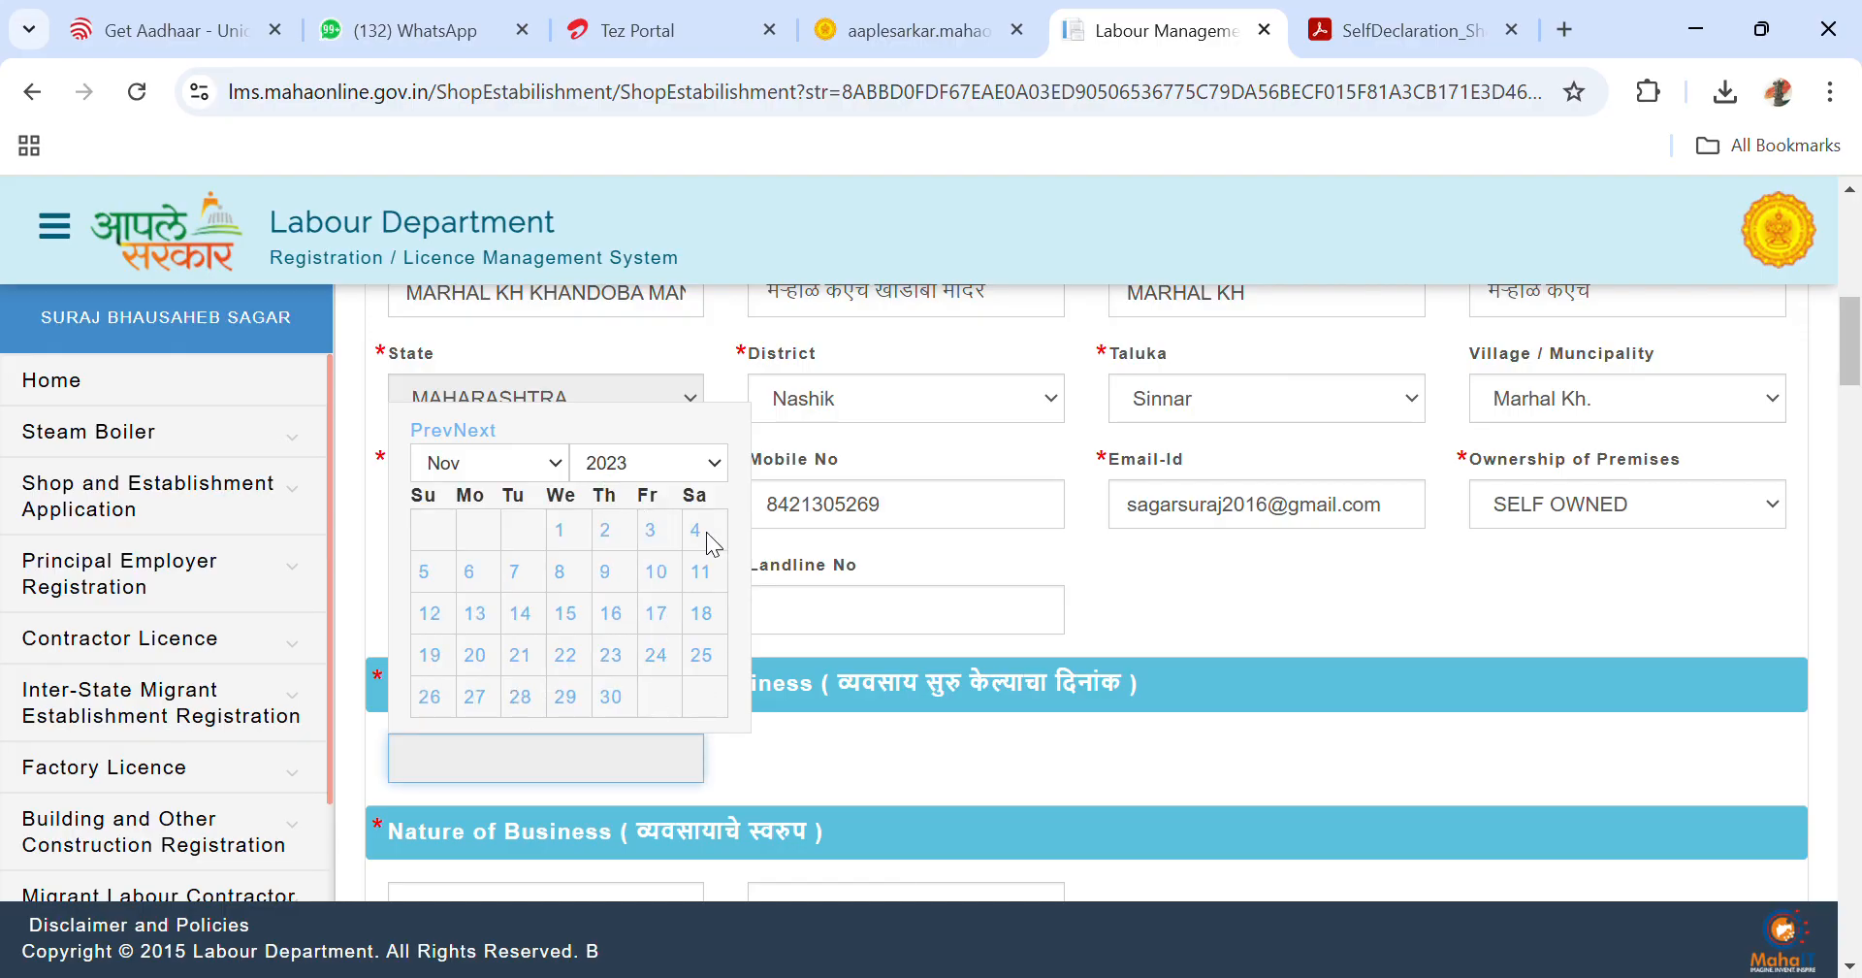
click(572, 533)
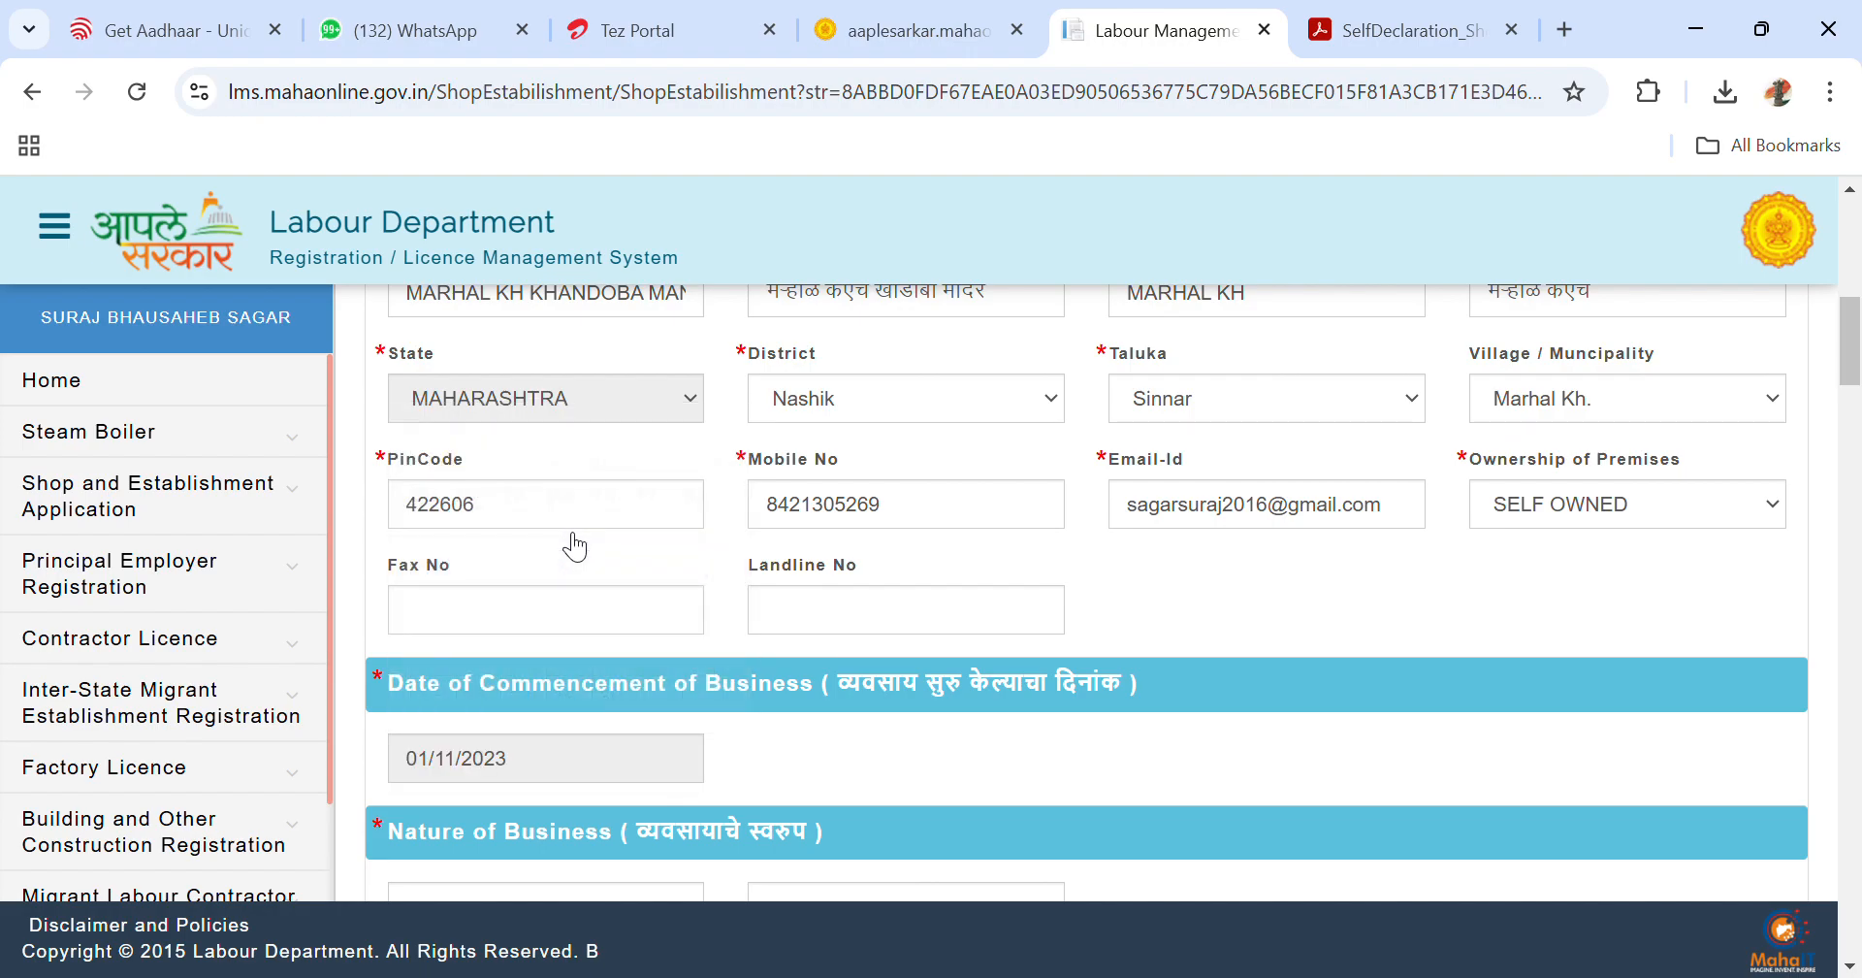
scroll(1044, 737, down, 5)
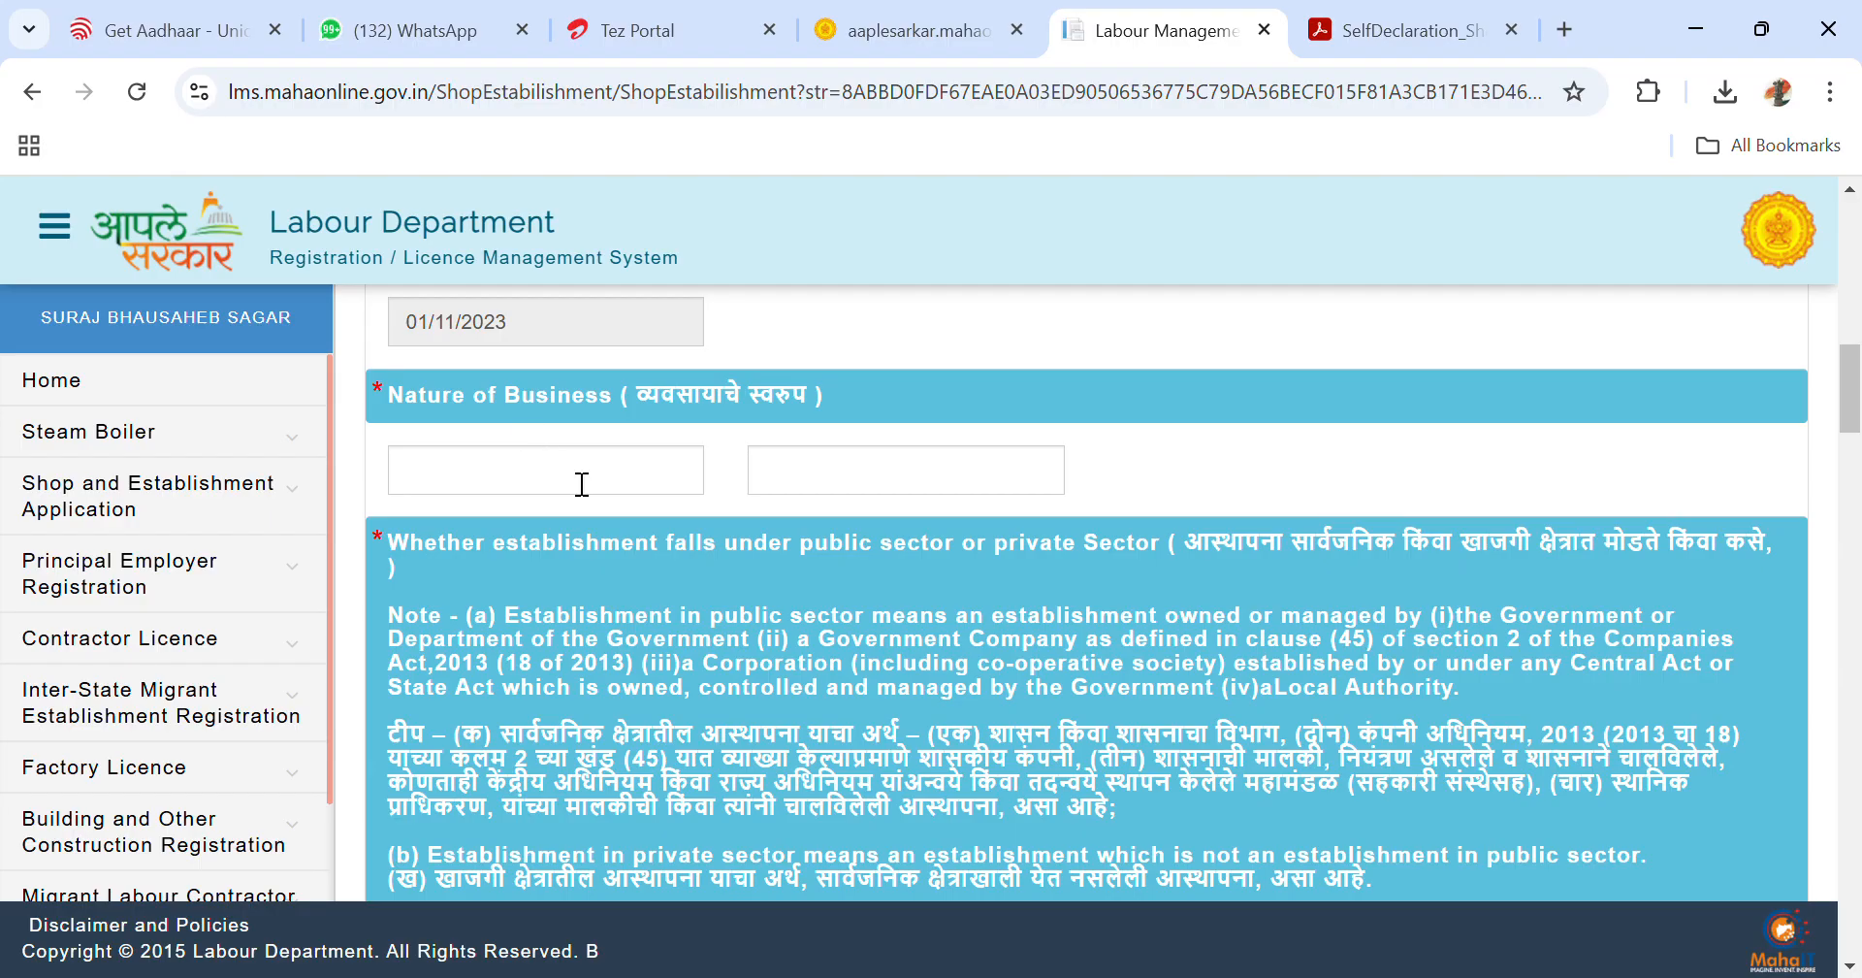
Enter 'sarvice' as the Nature of Business.
click(607, 468)
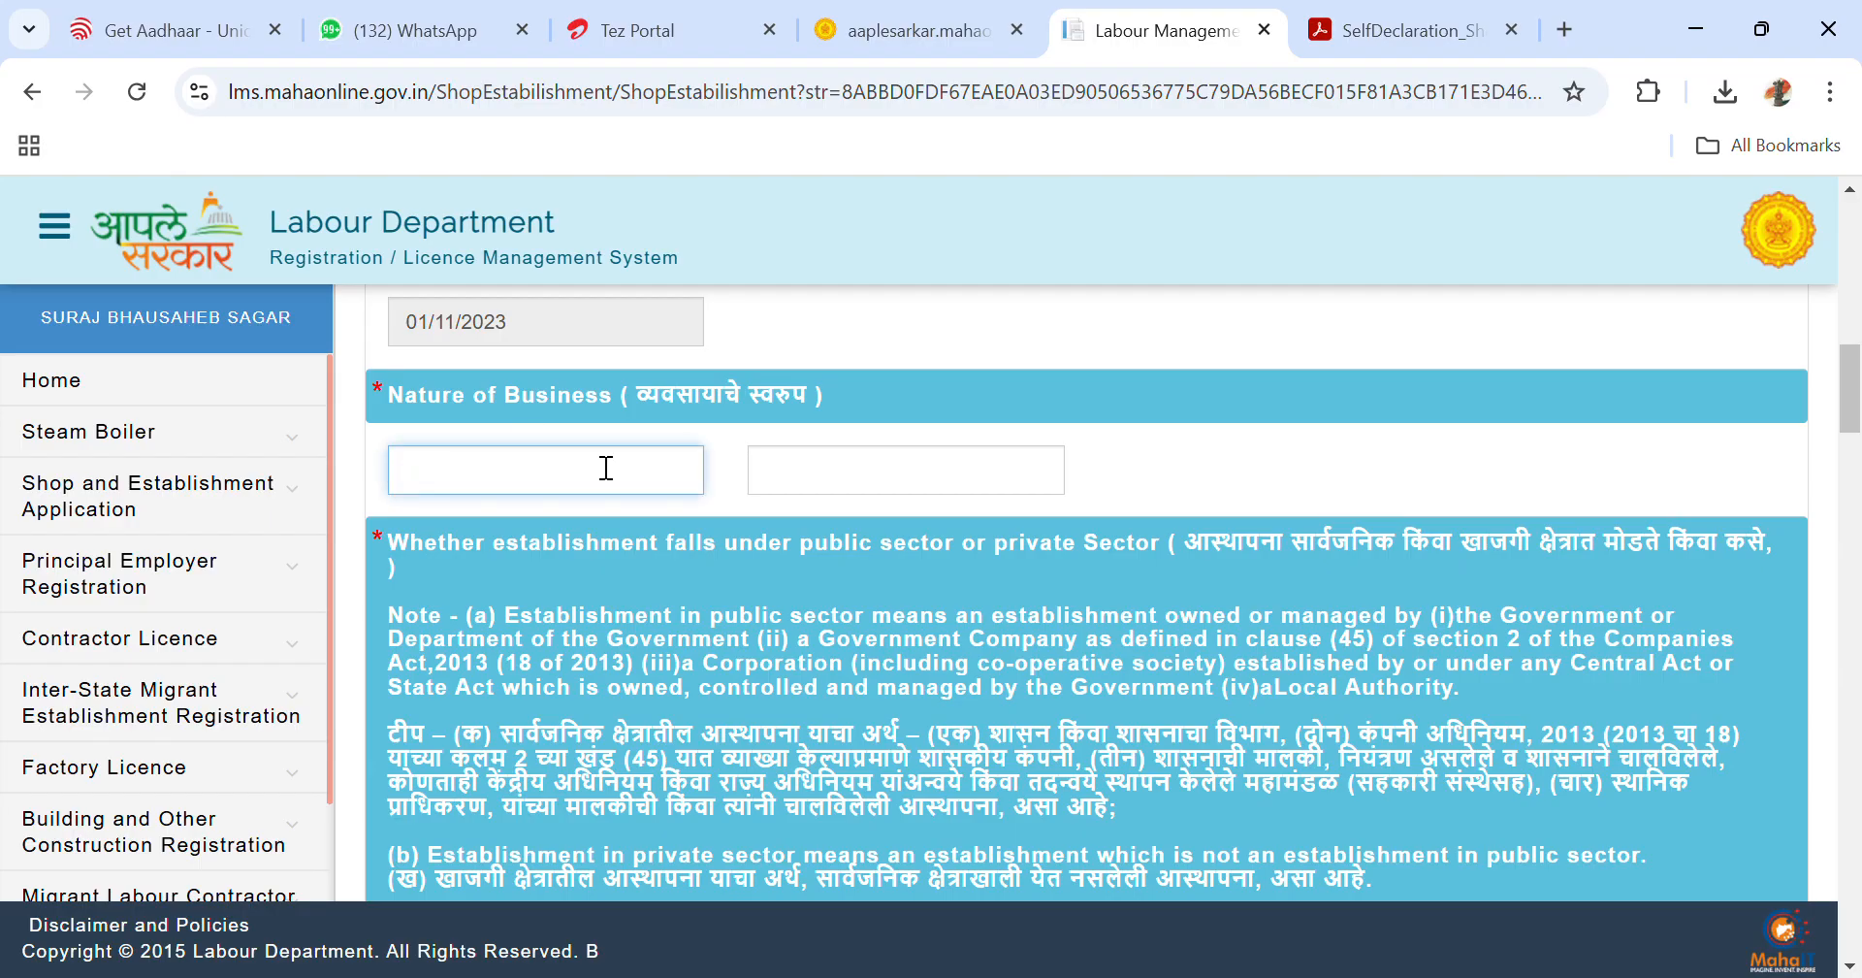
text(sarvice)
key(Tab)
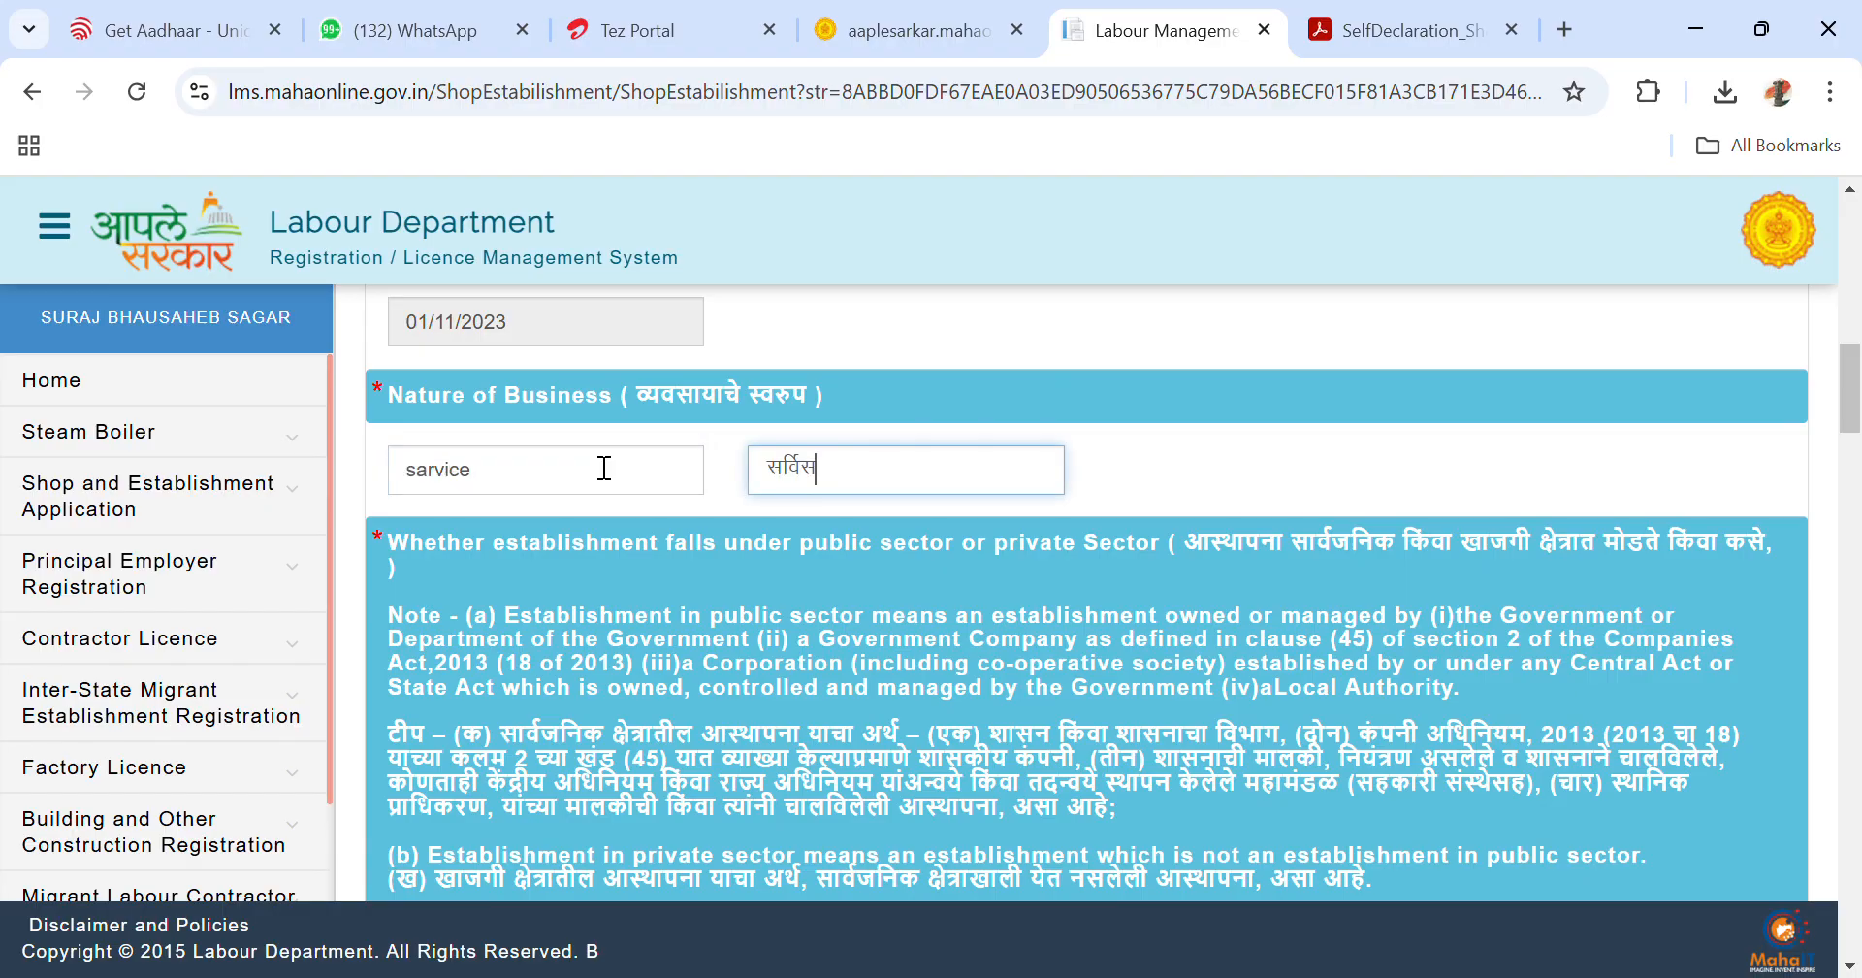
scroll(603, 467, down, 5)
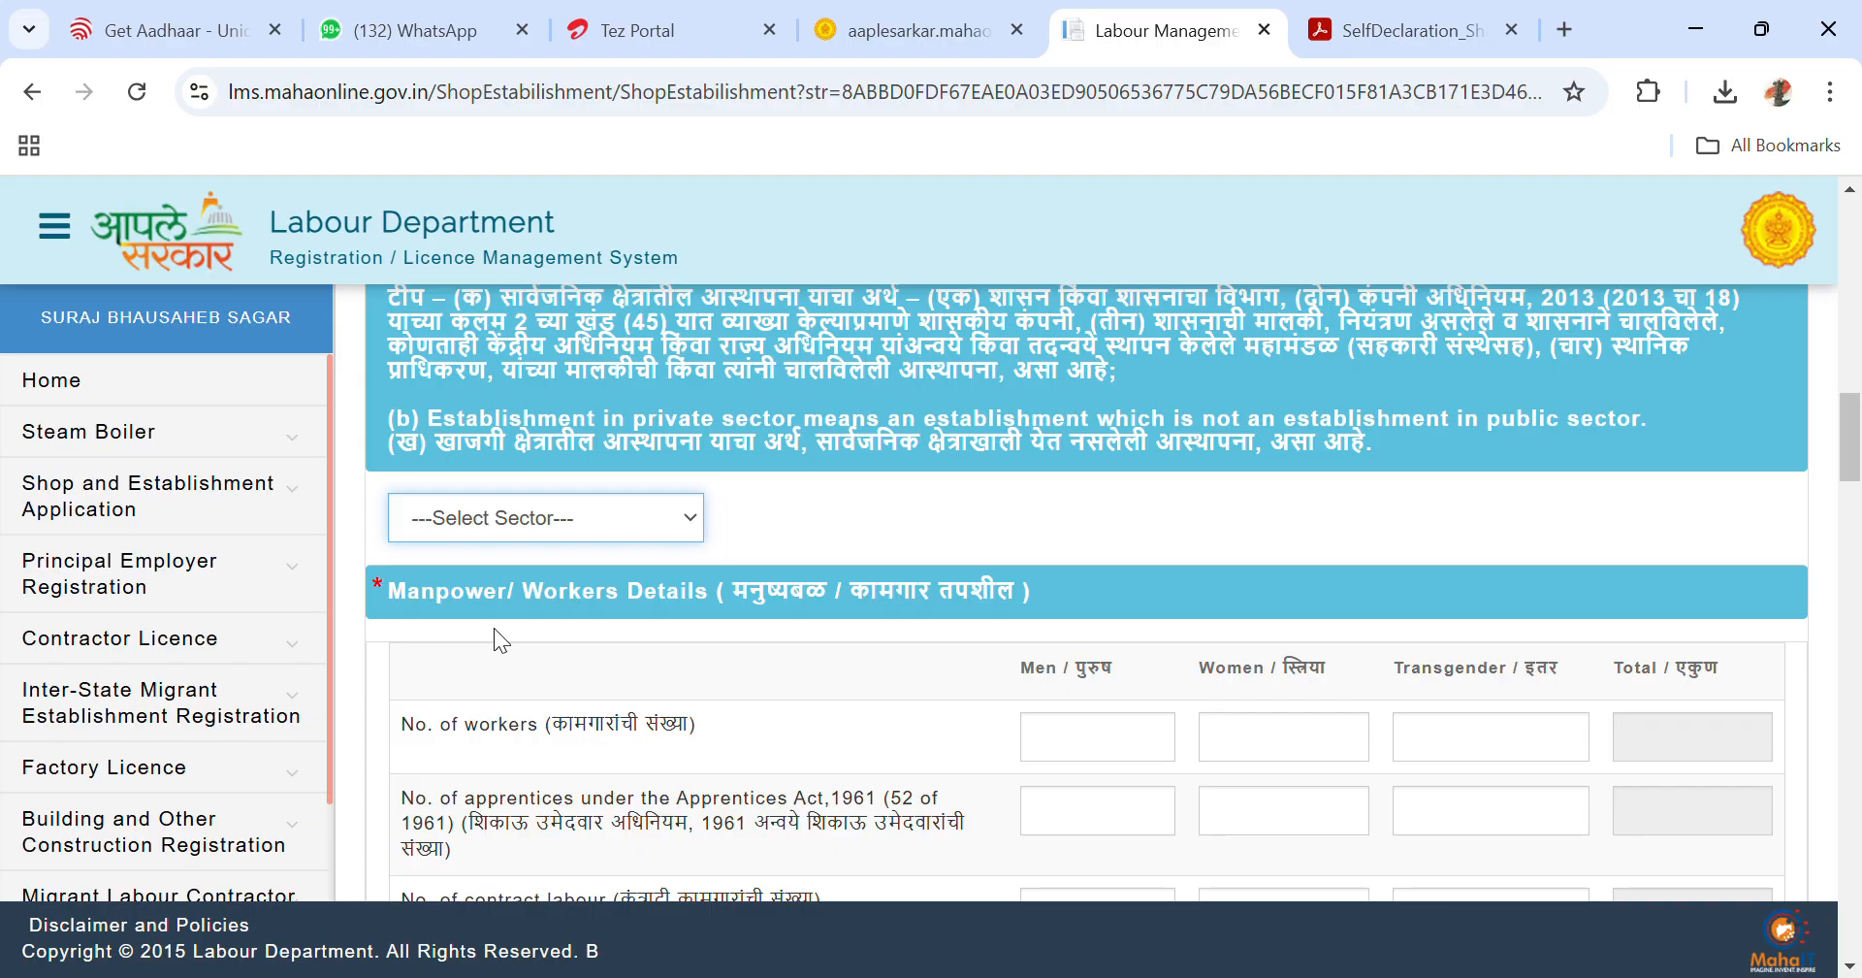
Choose PUBLIC sector and enter 2 men workers, with zeros in the other worker and apprentice fields.
key(Down)
click(1047, 740)
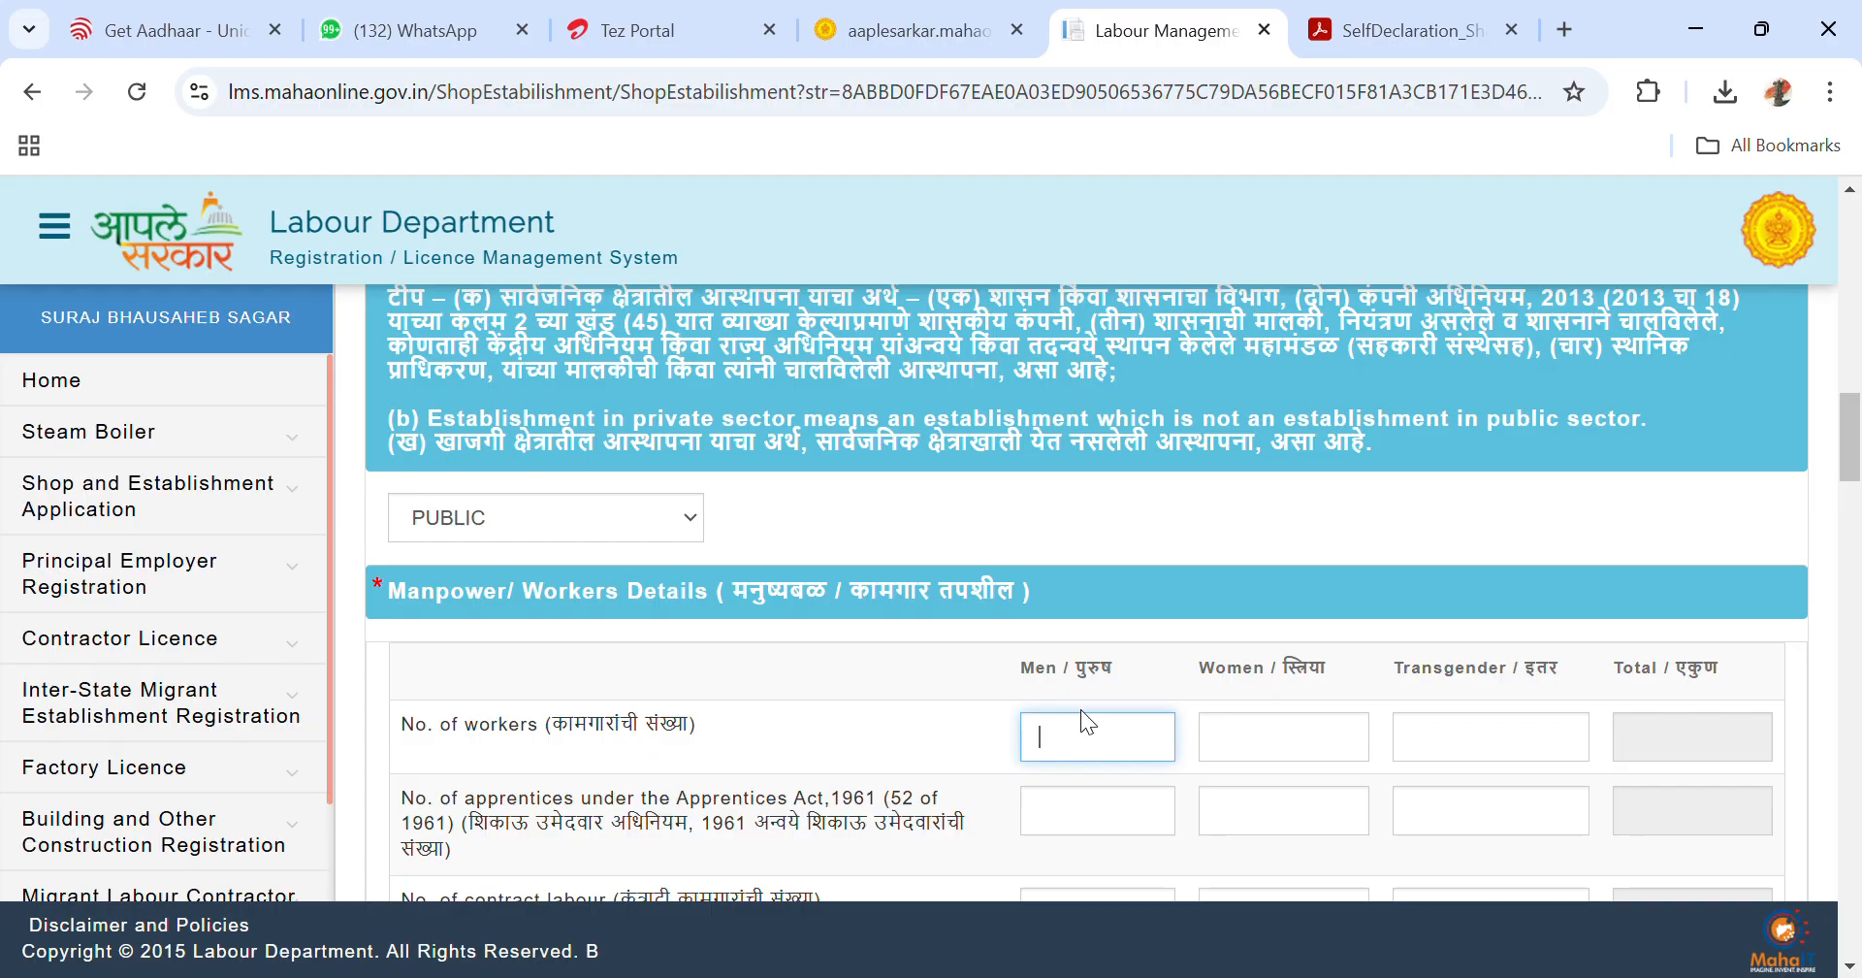
key(Tab)
text(0)
key(Tab)
text(0)
key(Tab)
key(Tab)
text(00)
key(BackSpace)
key(Tab)
text(0)
key(Tab)
text(0)
key(Tab)
key(Tab)
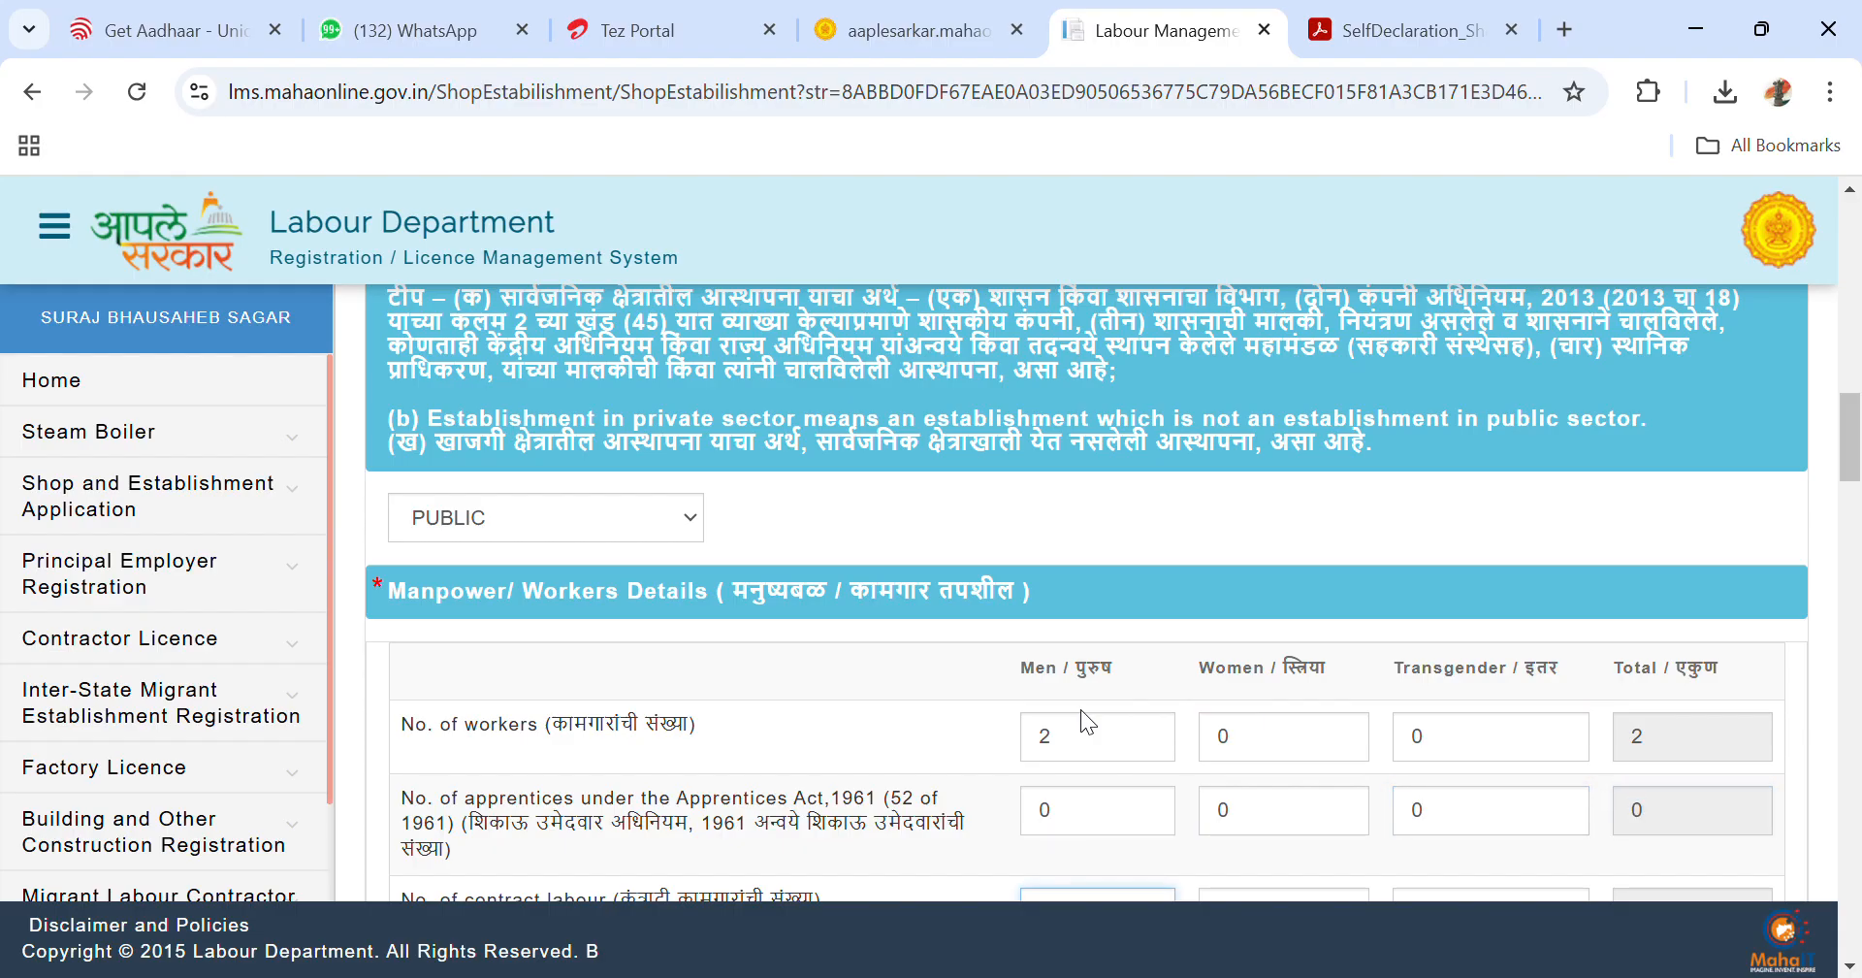
key(Tab)
key(Tab)
Enter 0 for all part-time workers, bringing the manpower total to 2.
scroll(1080, 709, down, 3)
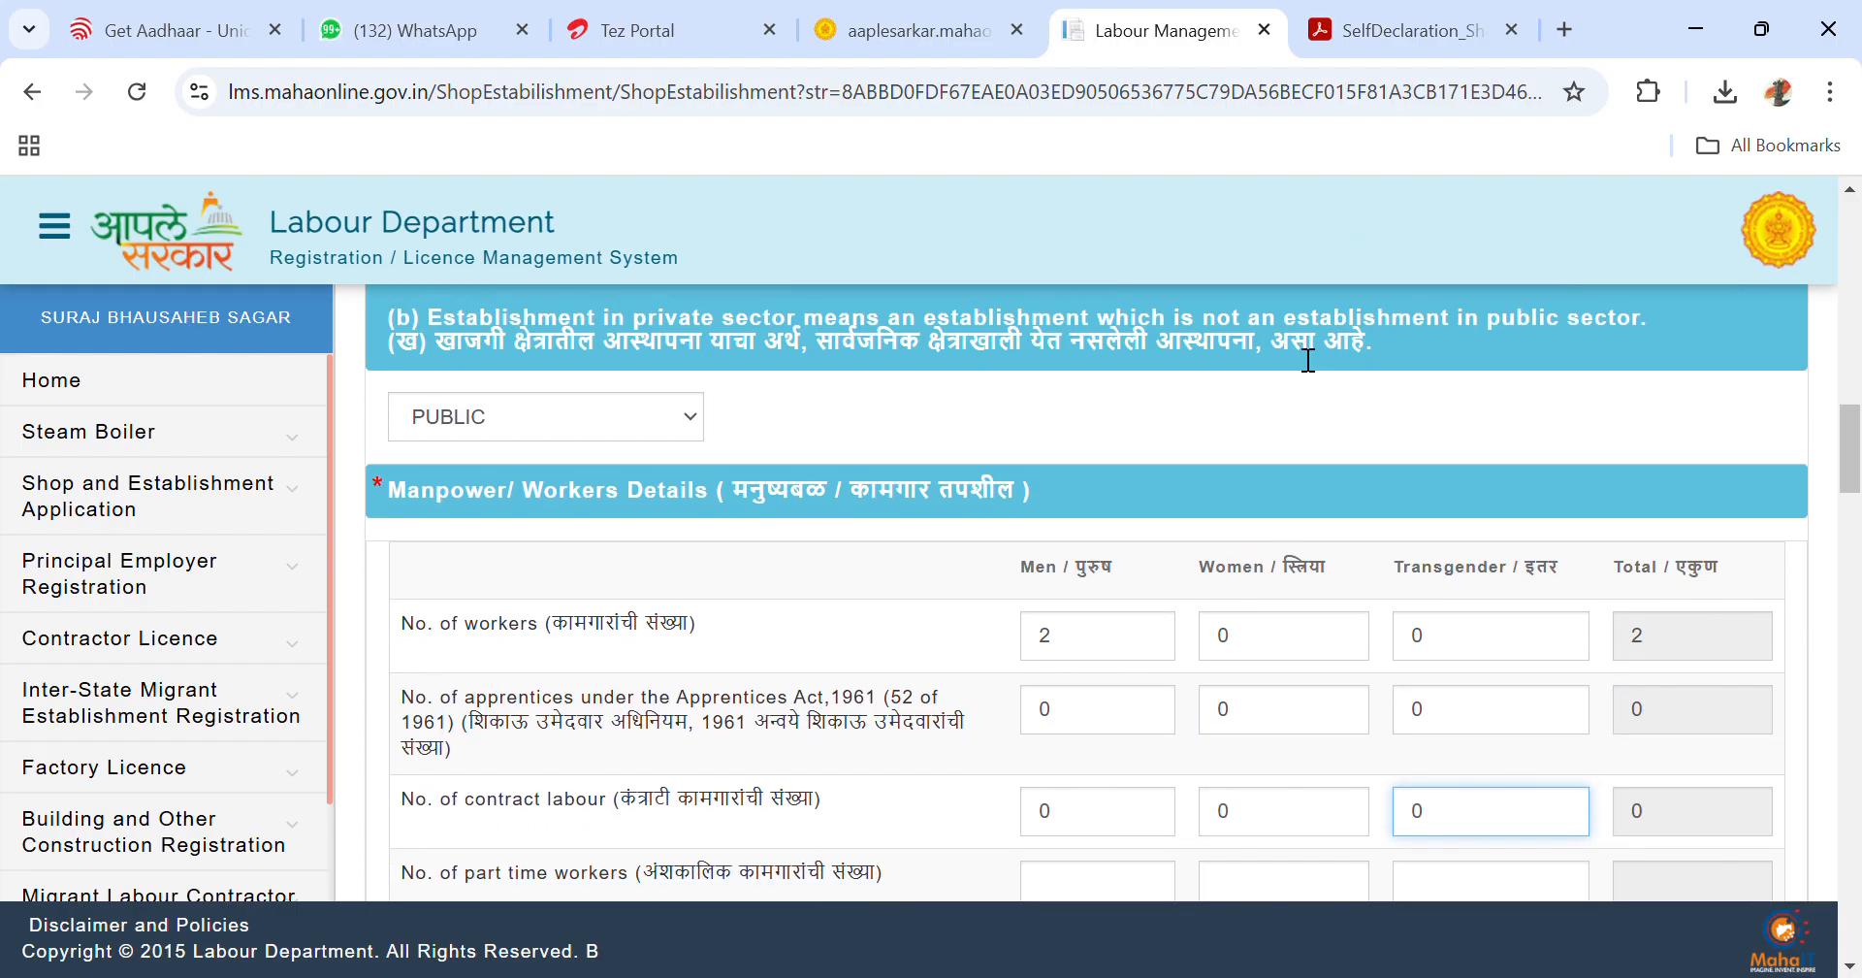
click(1143, 723)
text(0)
key(Tab)
text(0)
key(Tab)
text(0)
key(Tab)
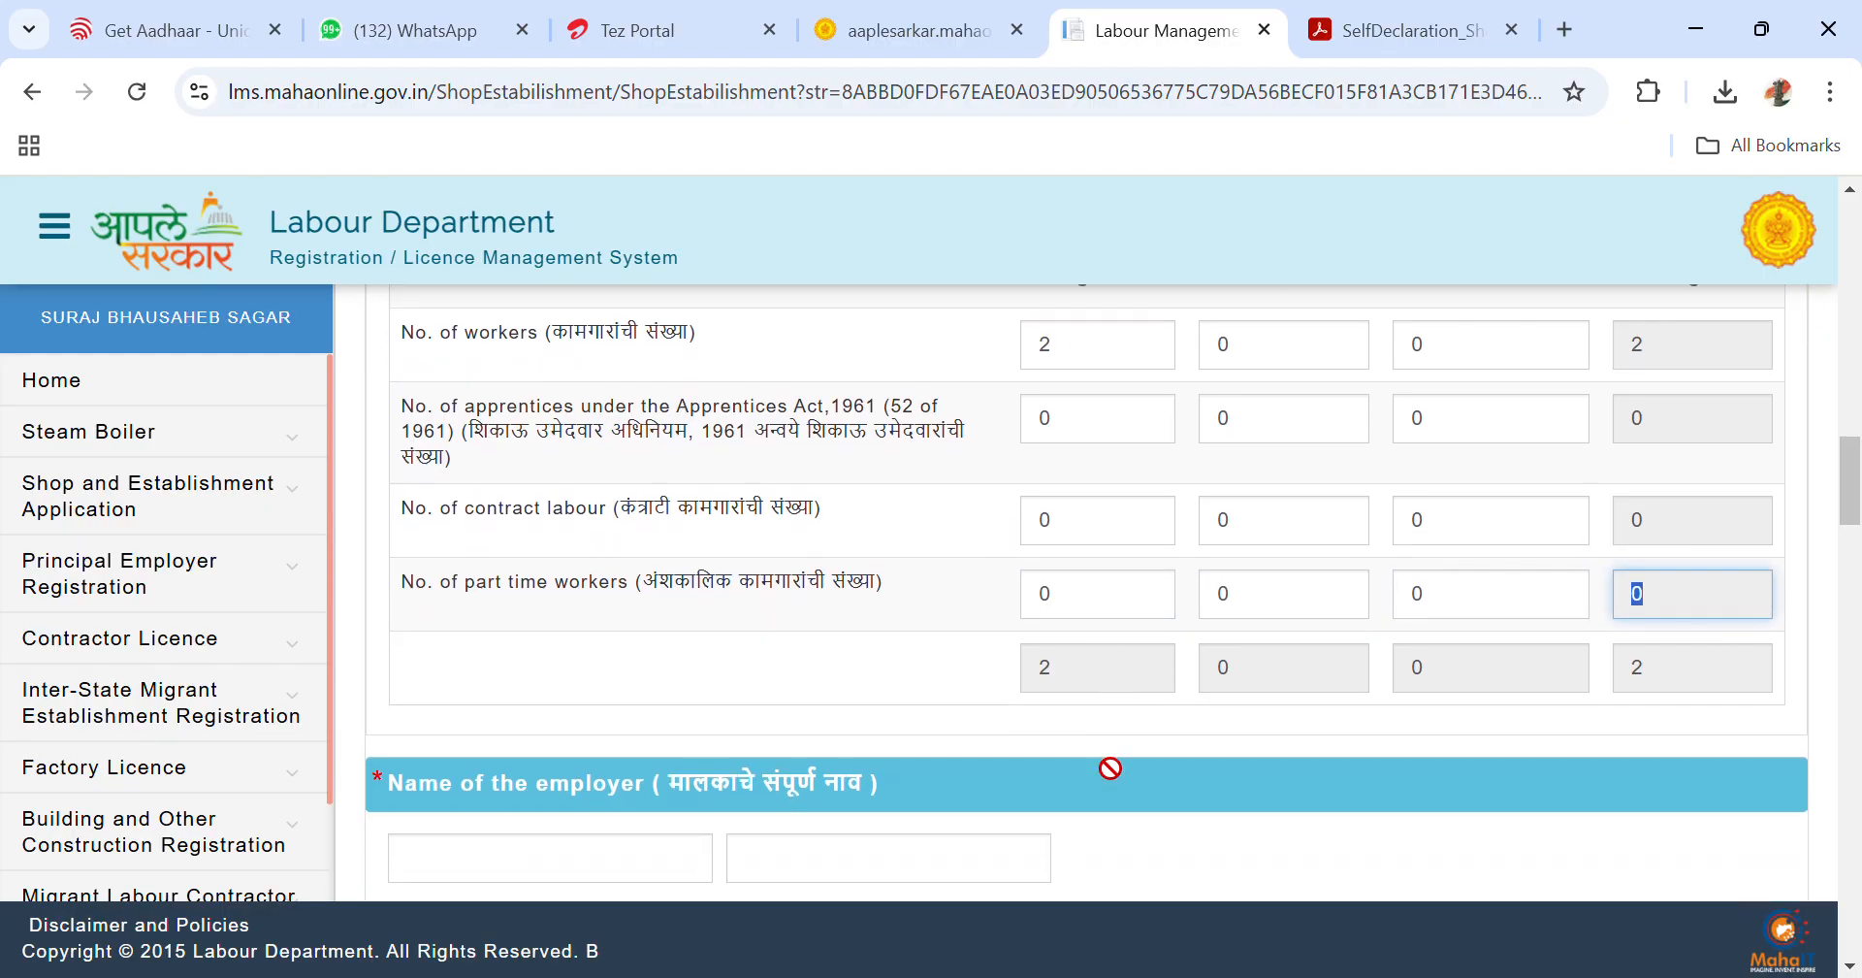
scroll(1109, 767, down, 3)
Enter the employer's full name and correct its Marathi spelling.
click(589, 680)
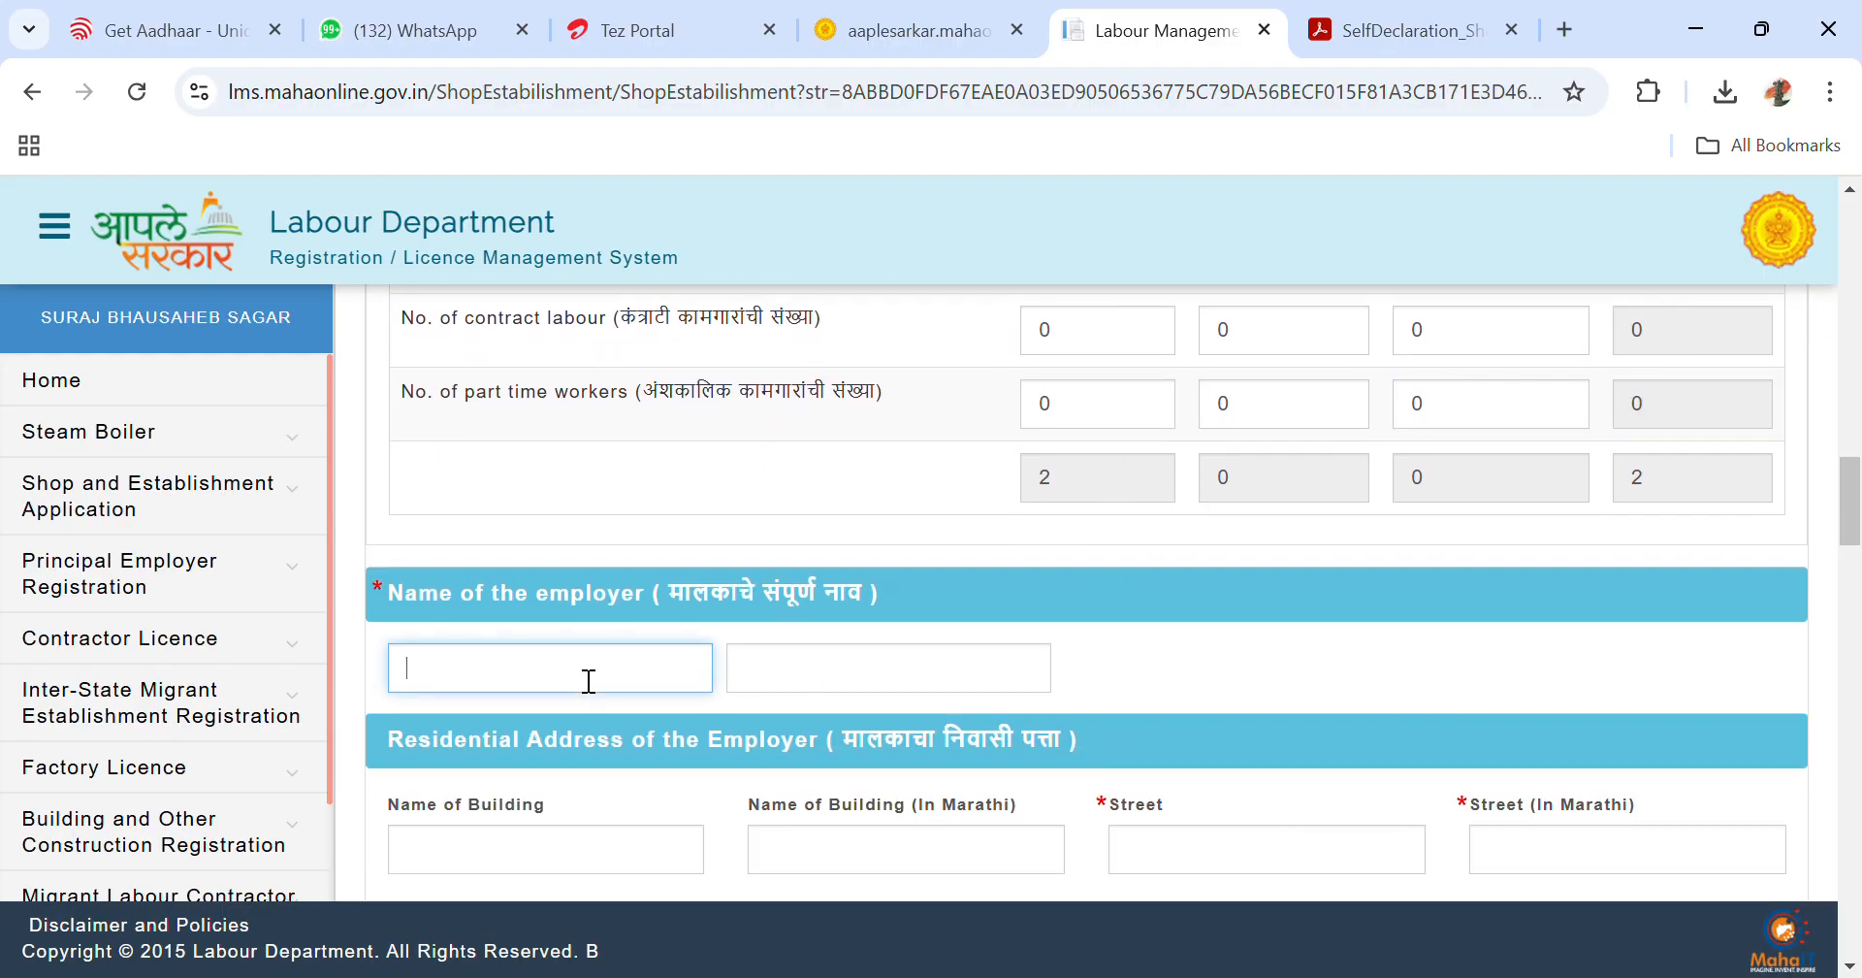
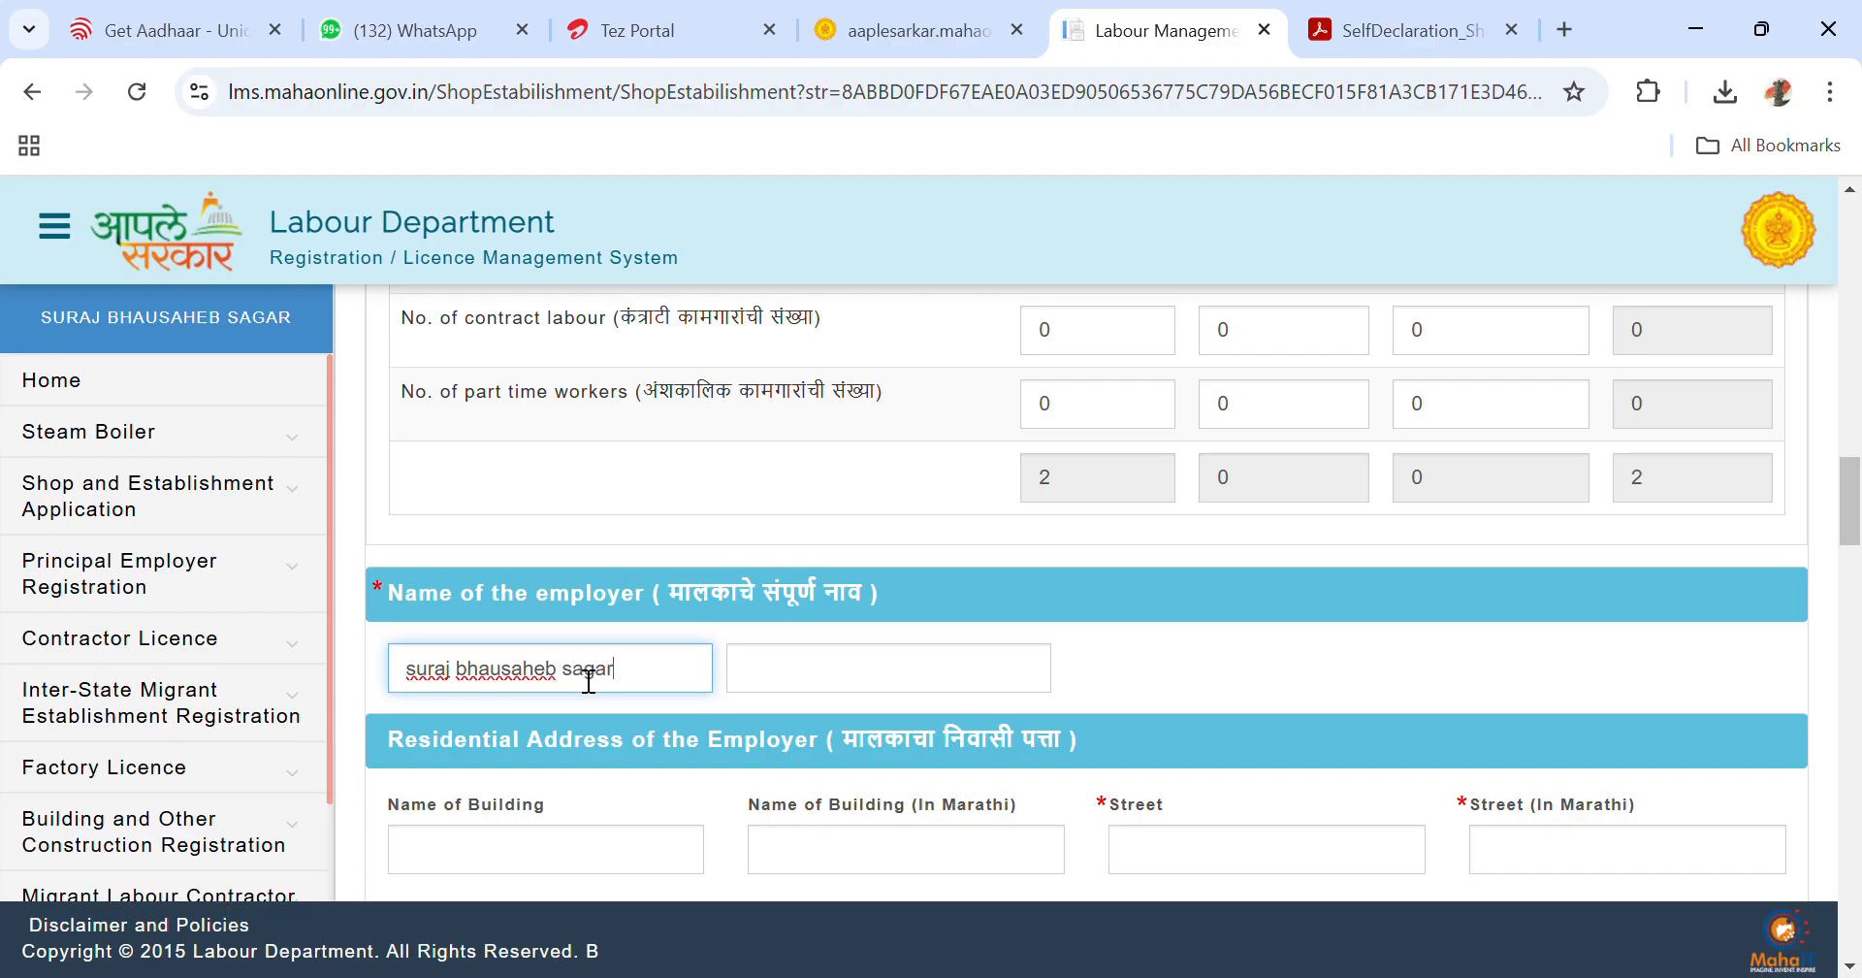
key(Tab)
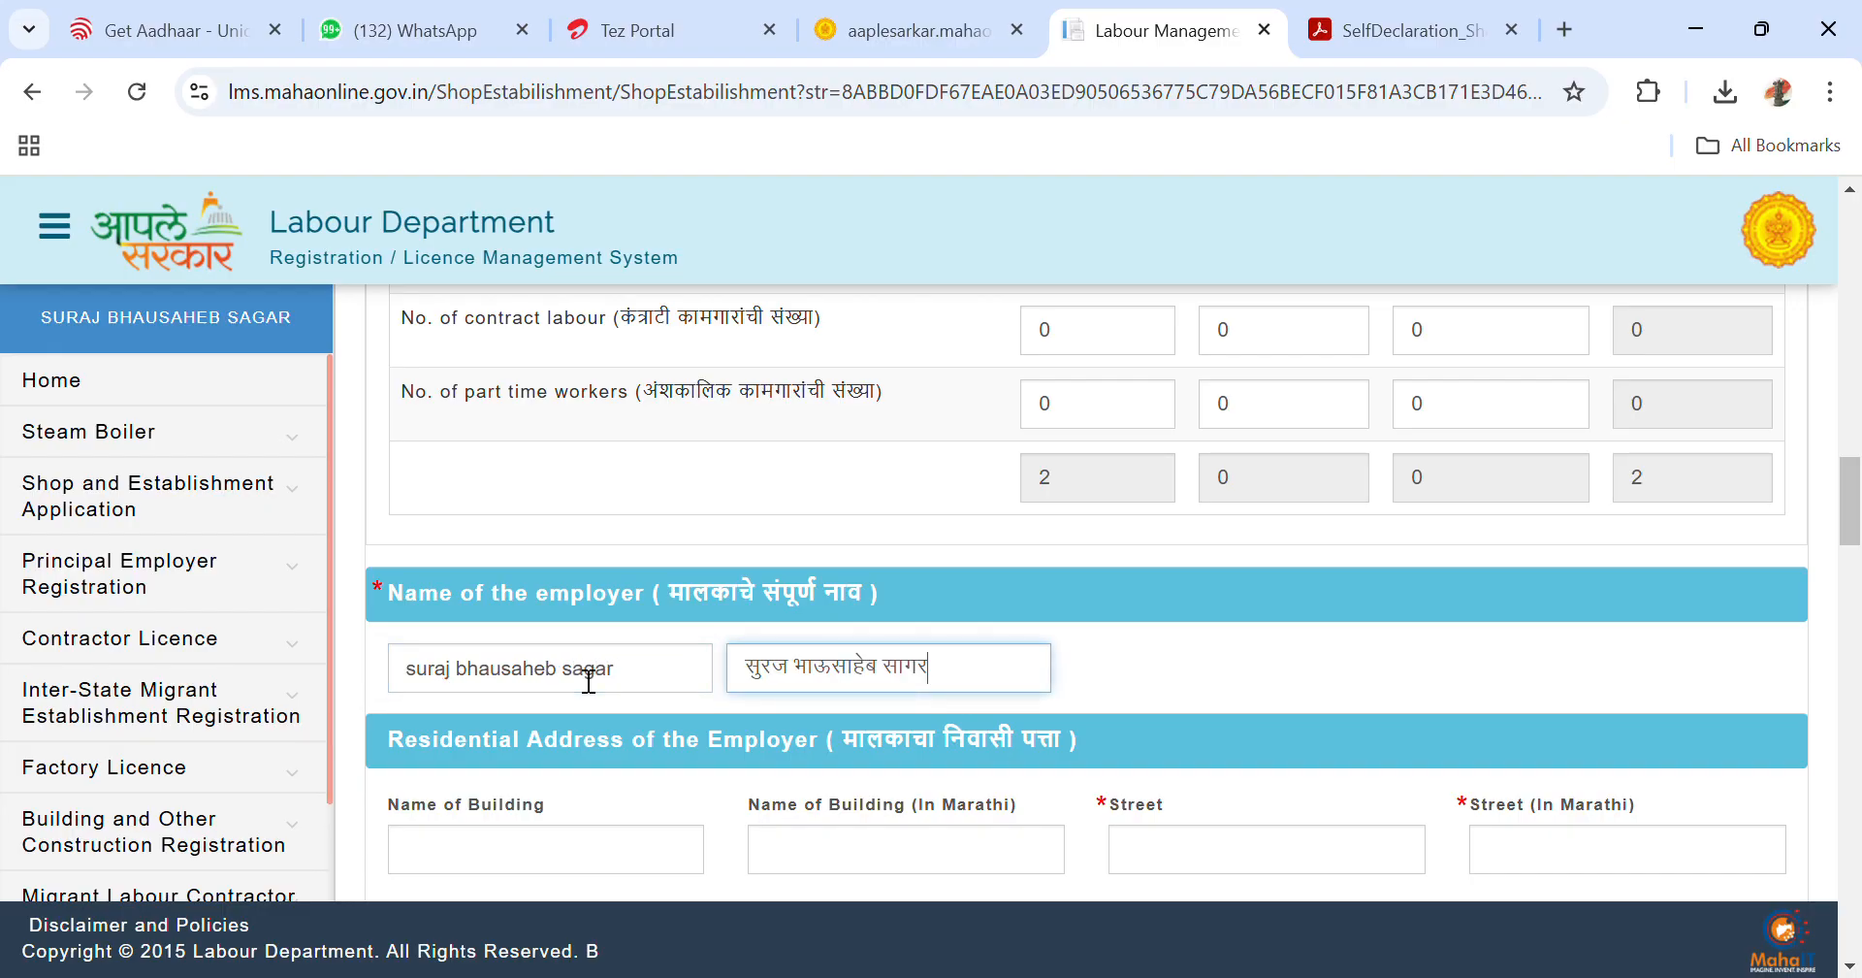
click(920, 671)
key(Tab)
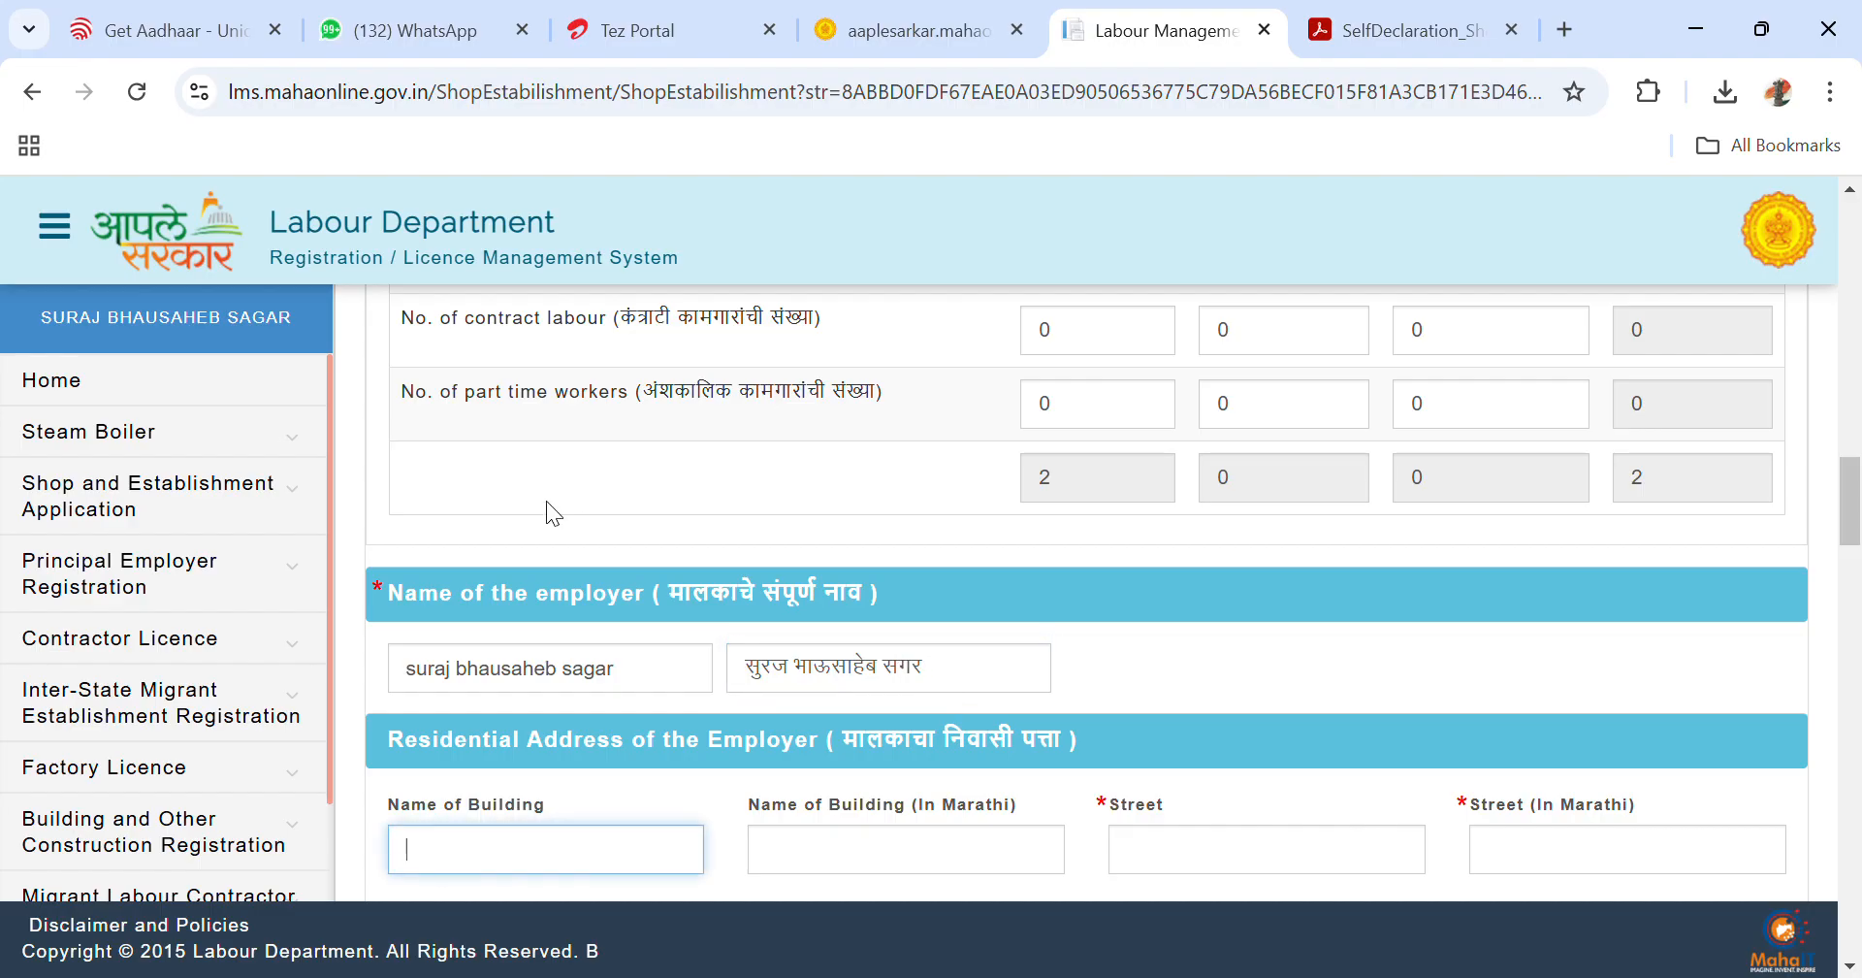
Fill in the employer's building, street and landmark fields in English and Marathi.
scroll(582, 601, down, 3)
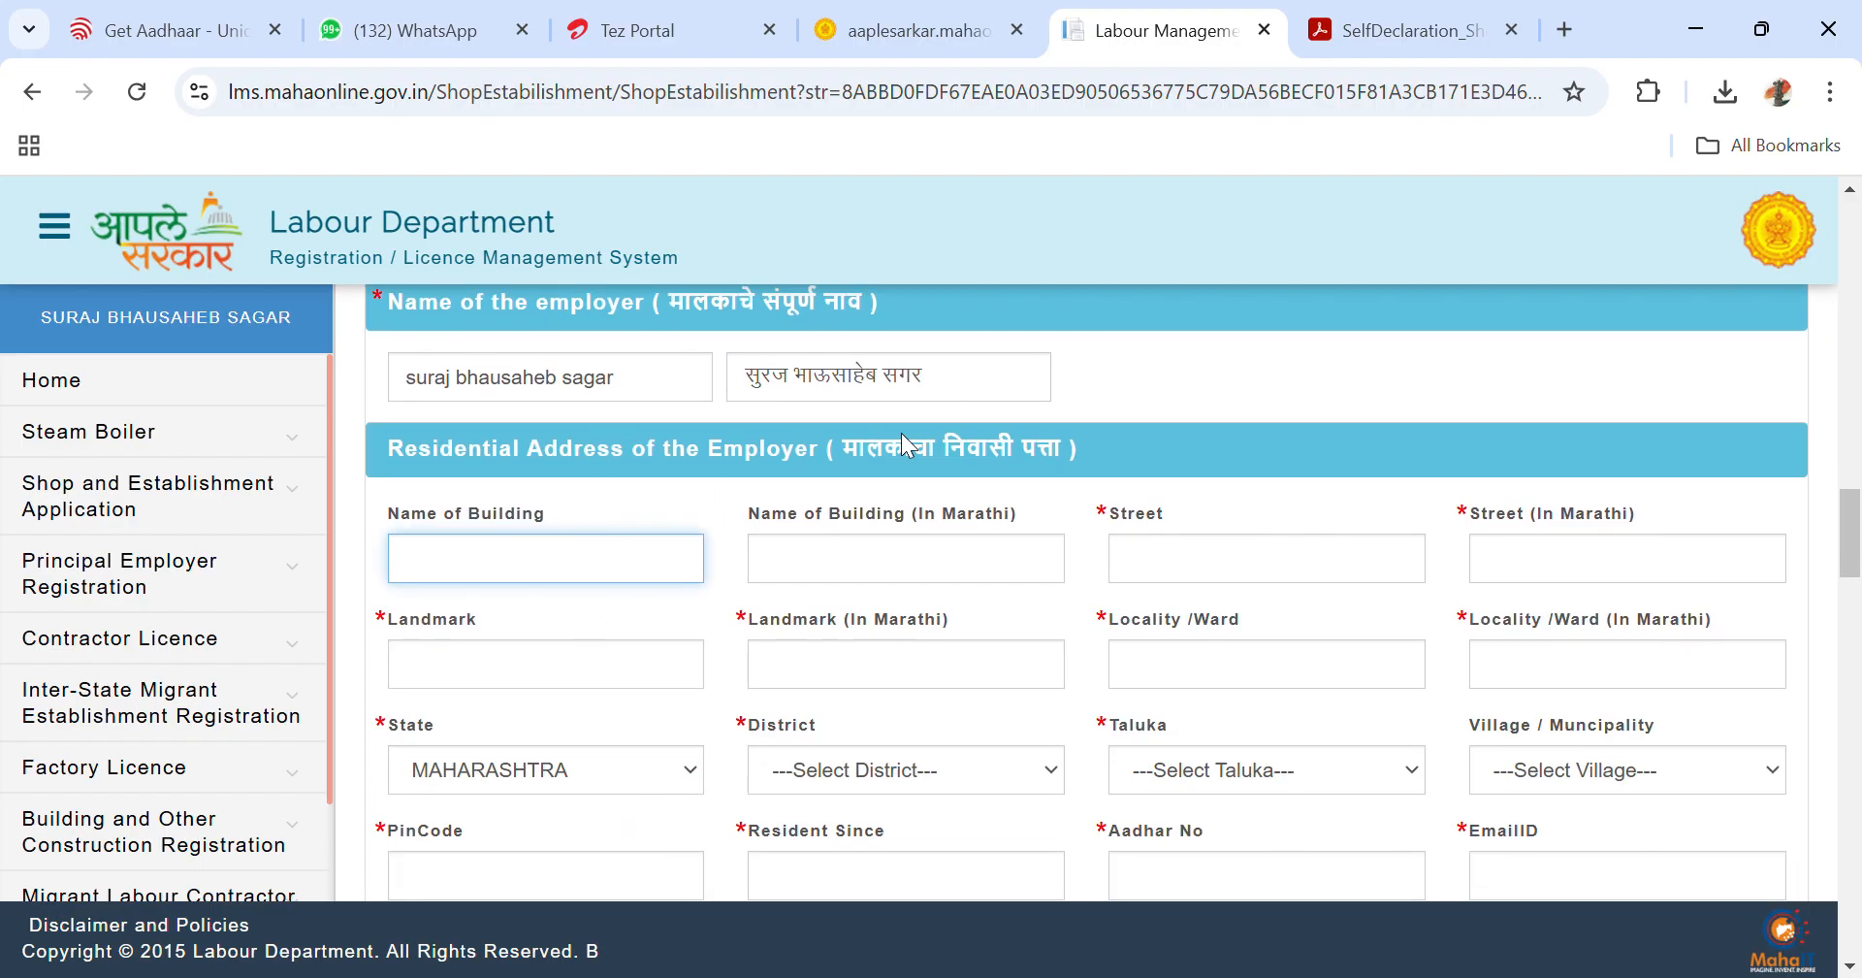
text(marhal kh)
key(Tab)
key(Tab)
text(marhal kh)
key(Tab)
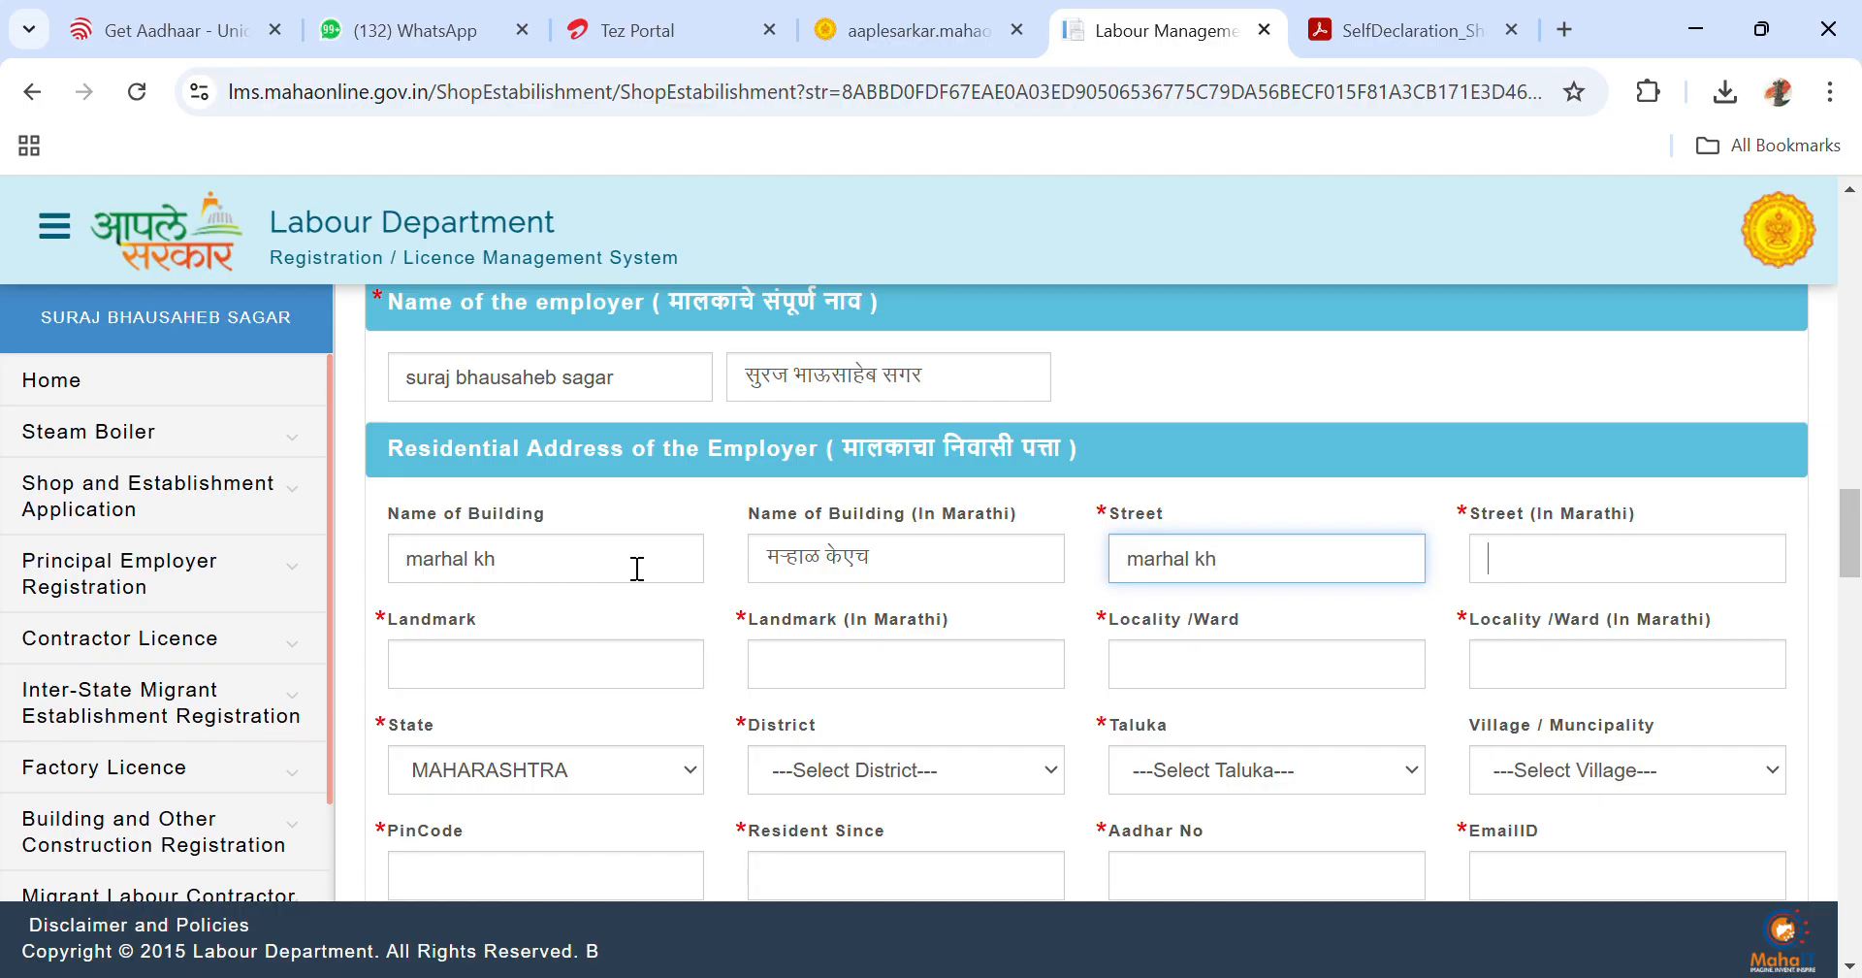
text(mar)
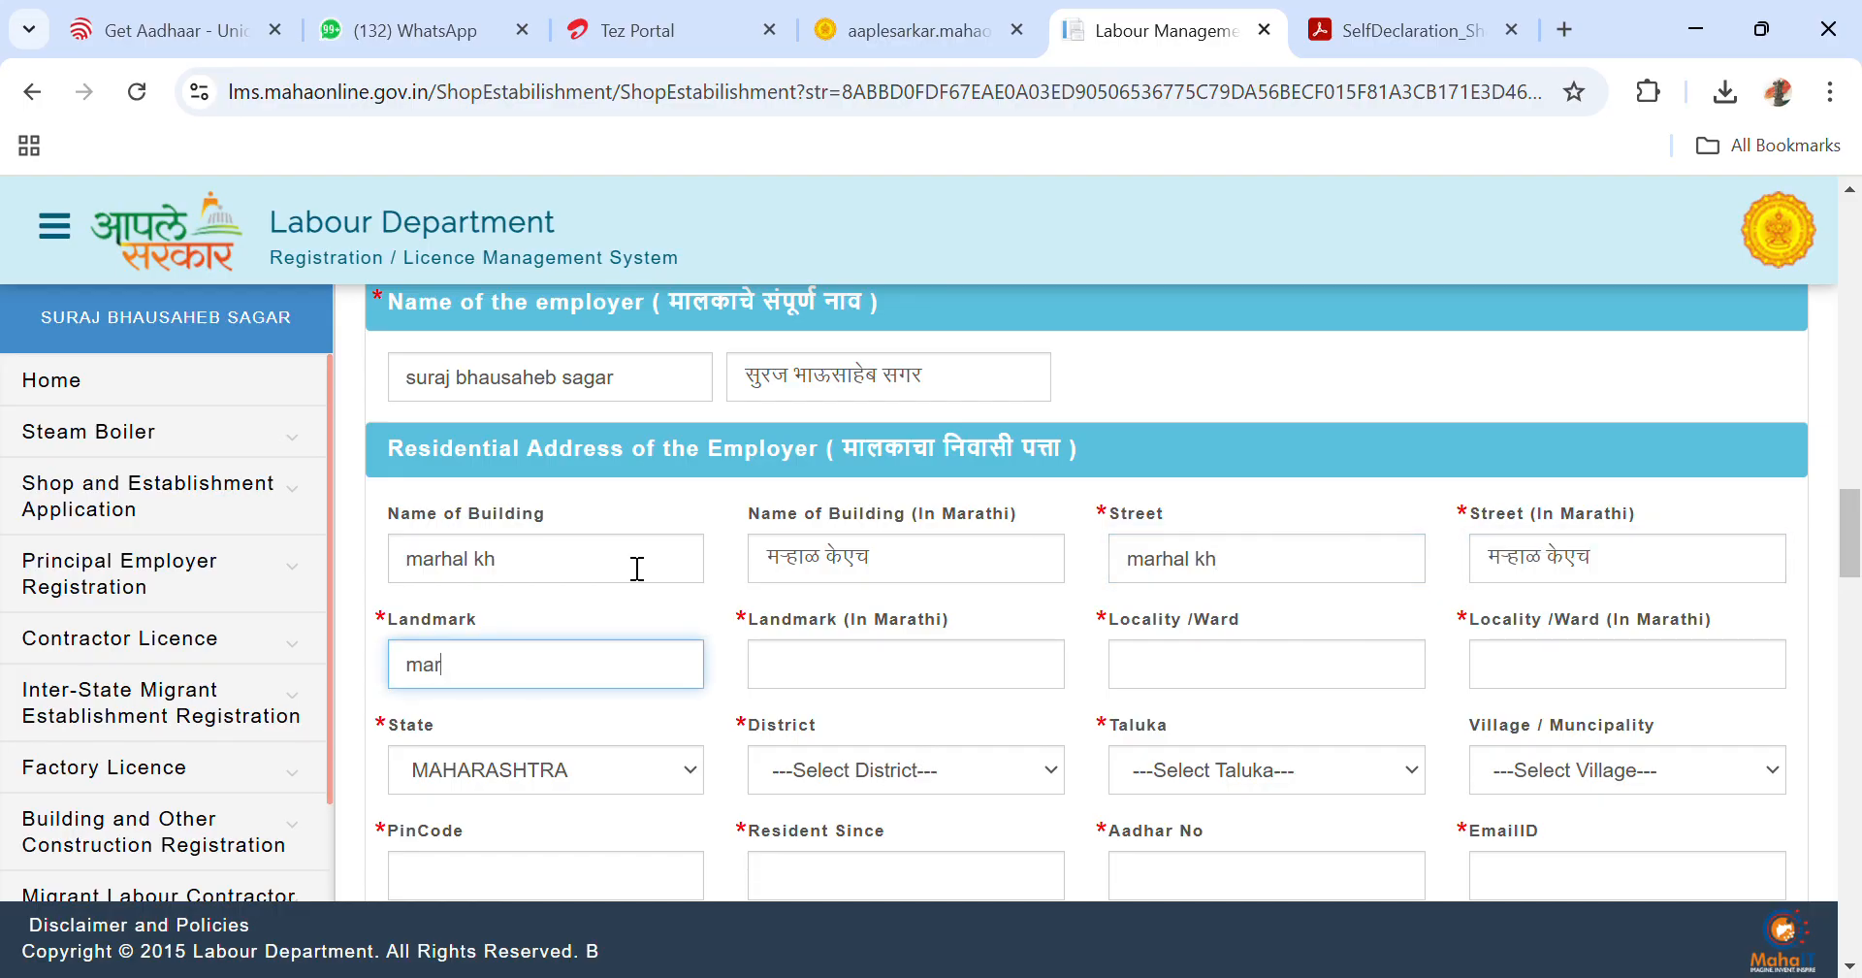
text(hal kh)
key(Tab)
key(Tab)
text(marhal kh)
key(Tab)
key(Tab)
key(Tab)
Set the employer's district to Nashik, taluka Sinnar, choose the village and enter the PIN code.
text(nan)
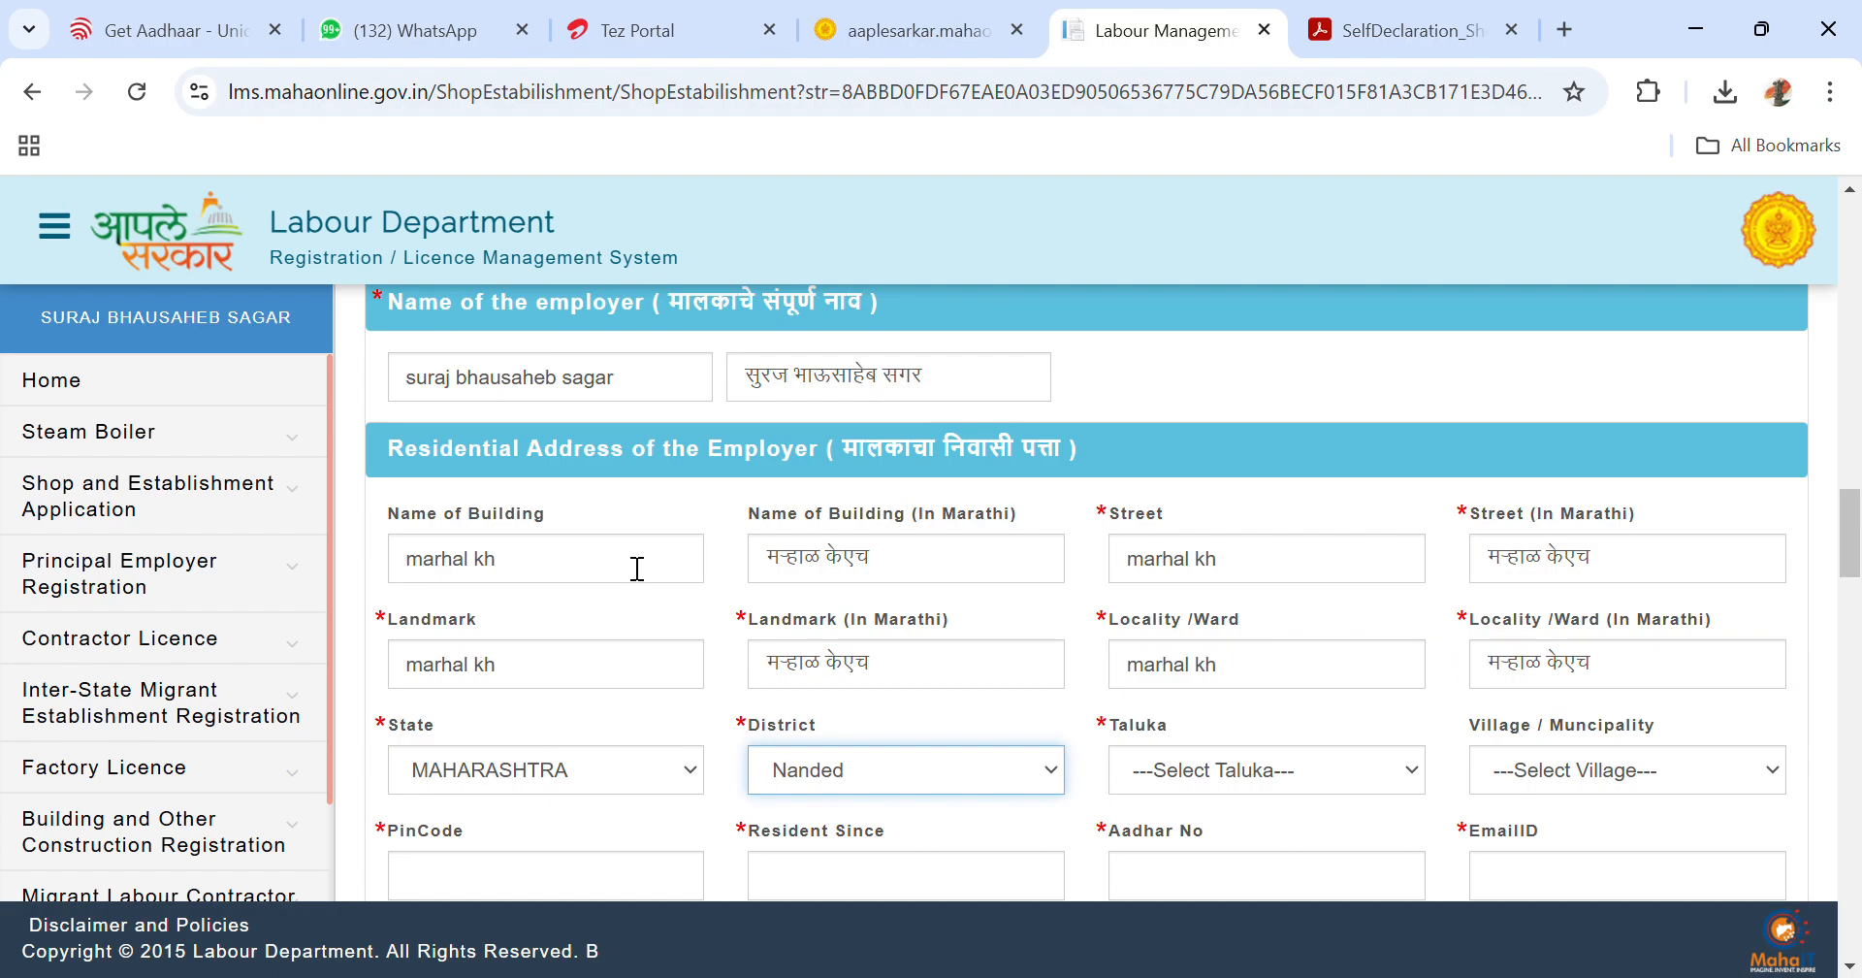
key(Tab)
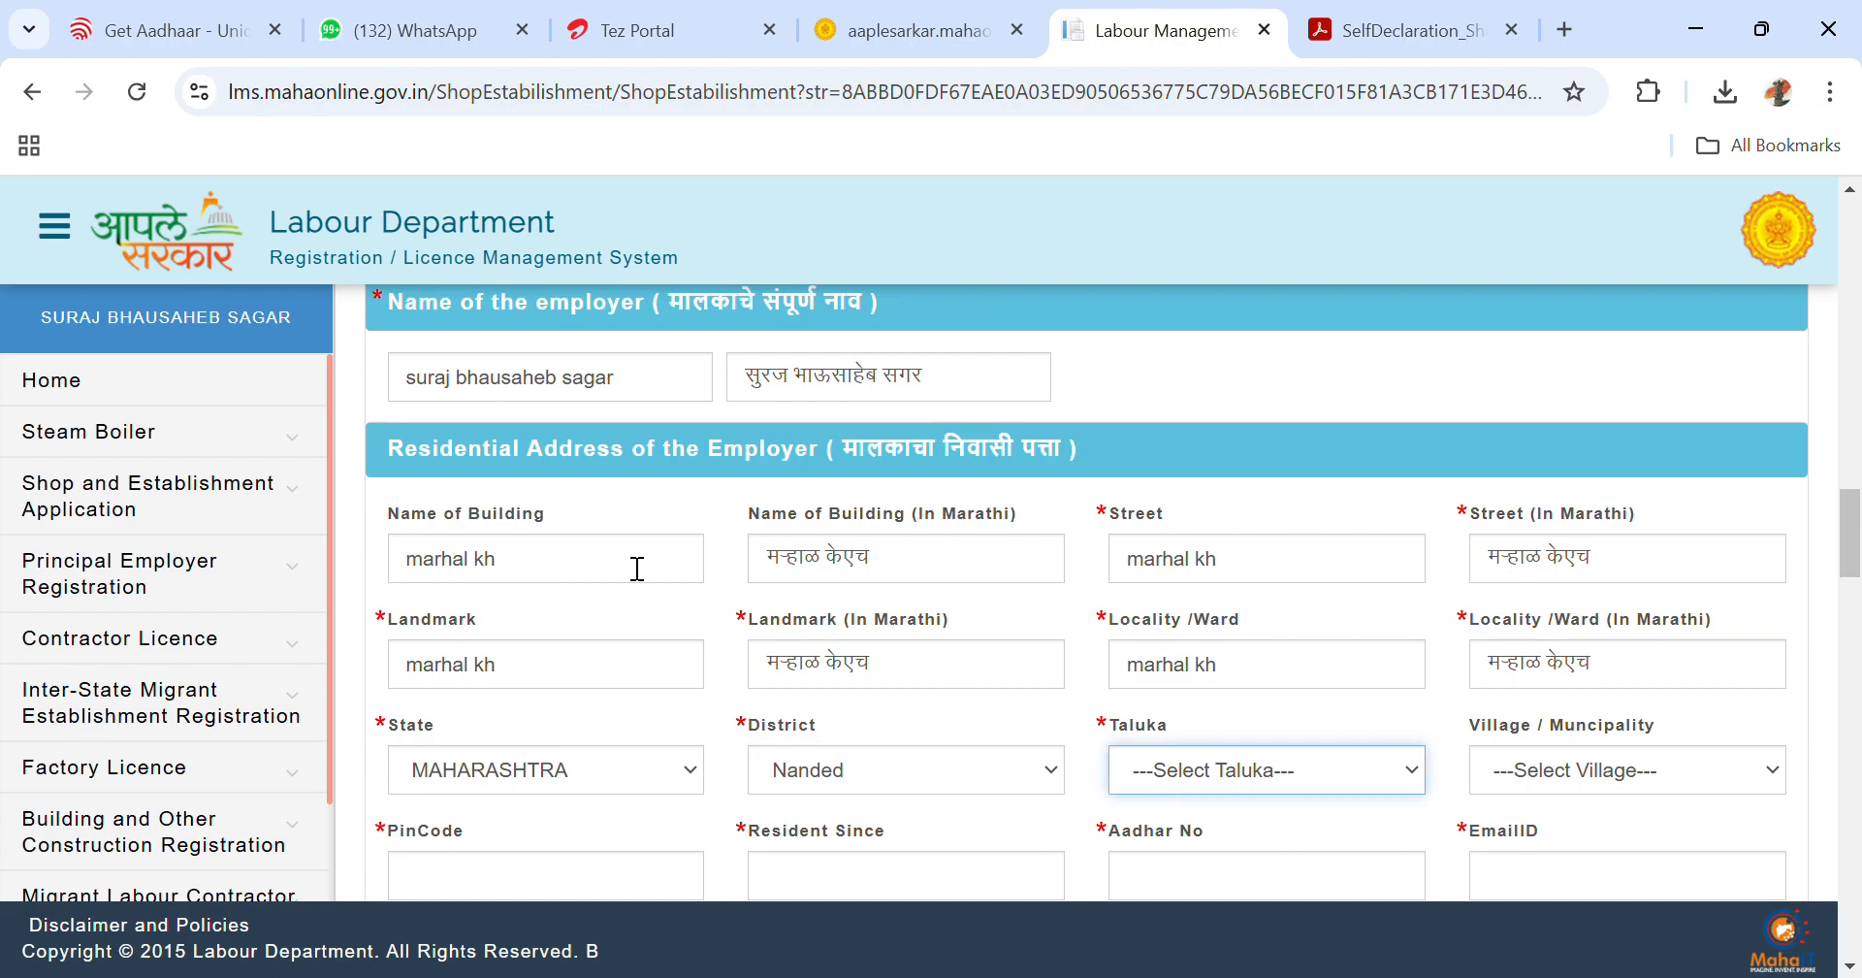
click(945, 757)
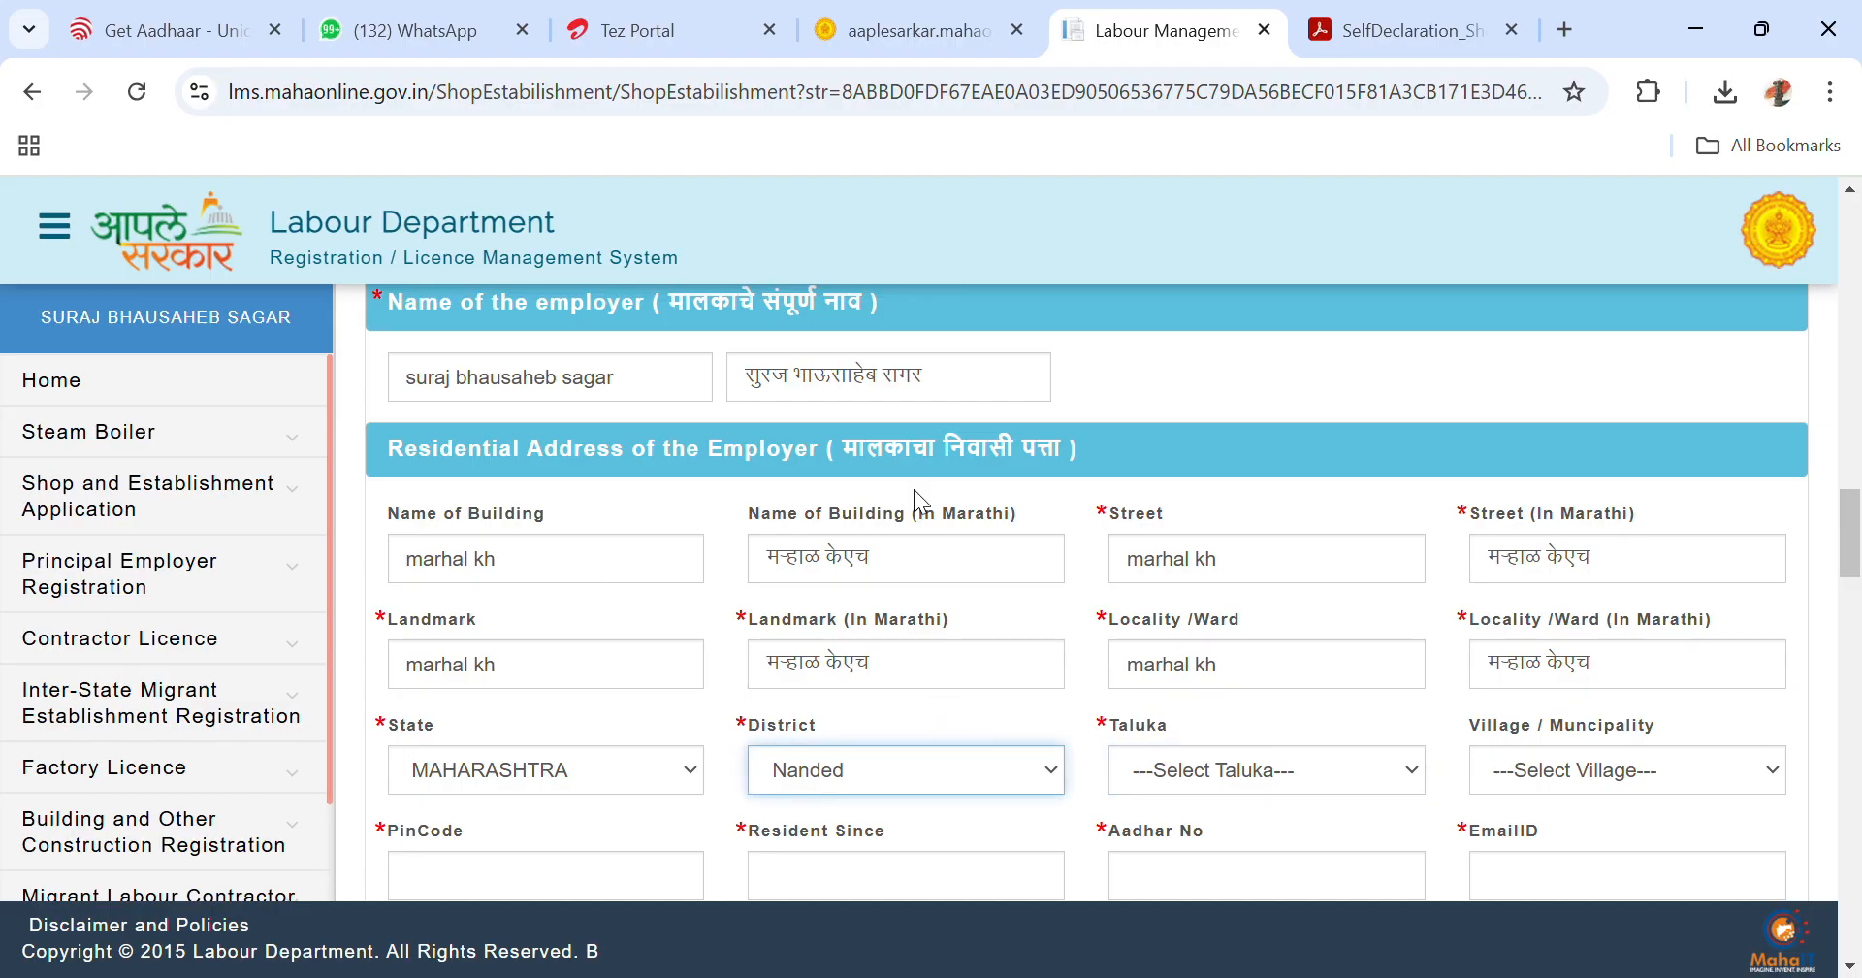
click(885, 552)
click(1174, 771)
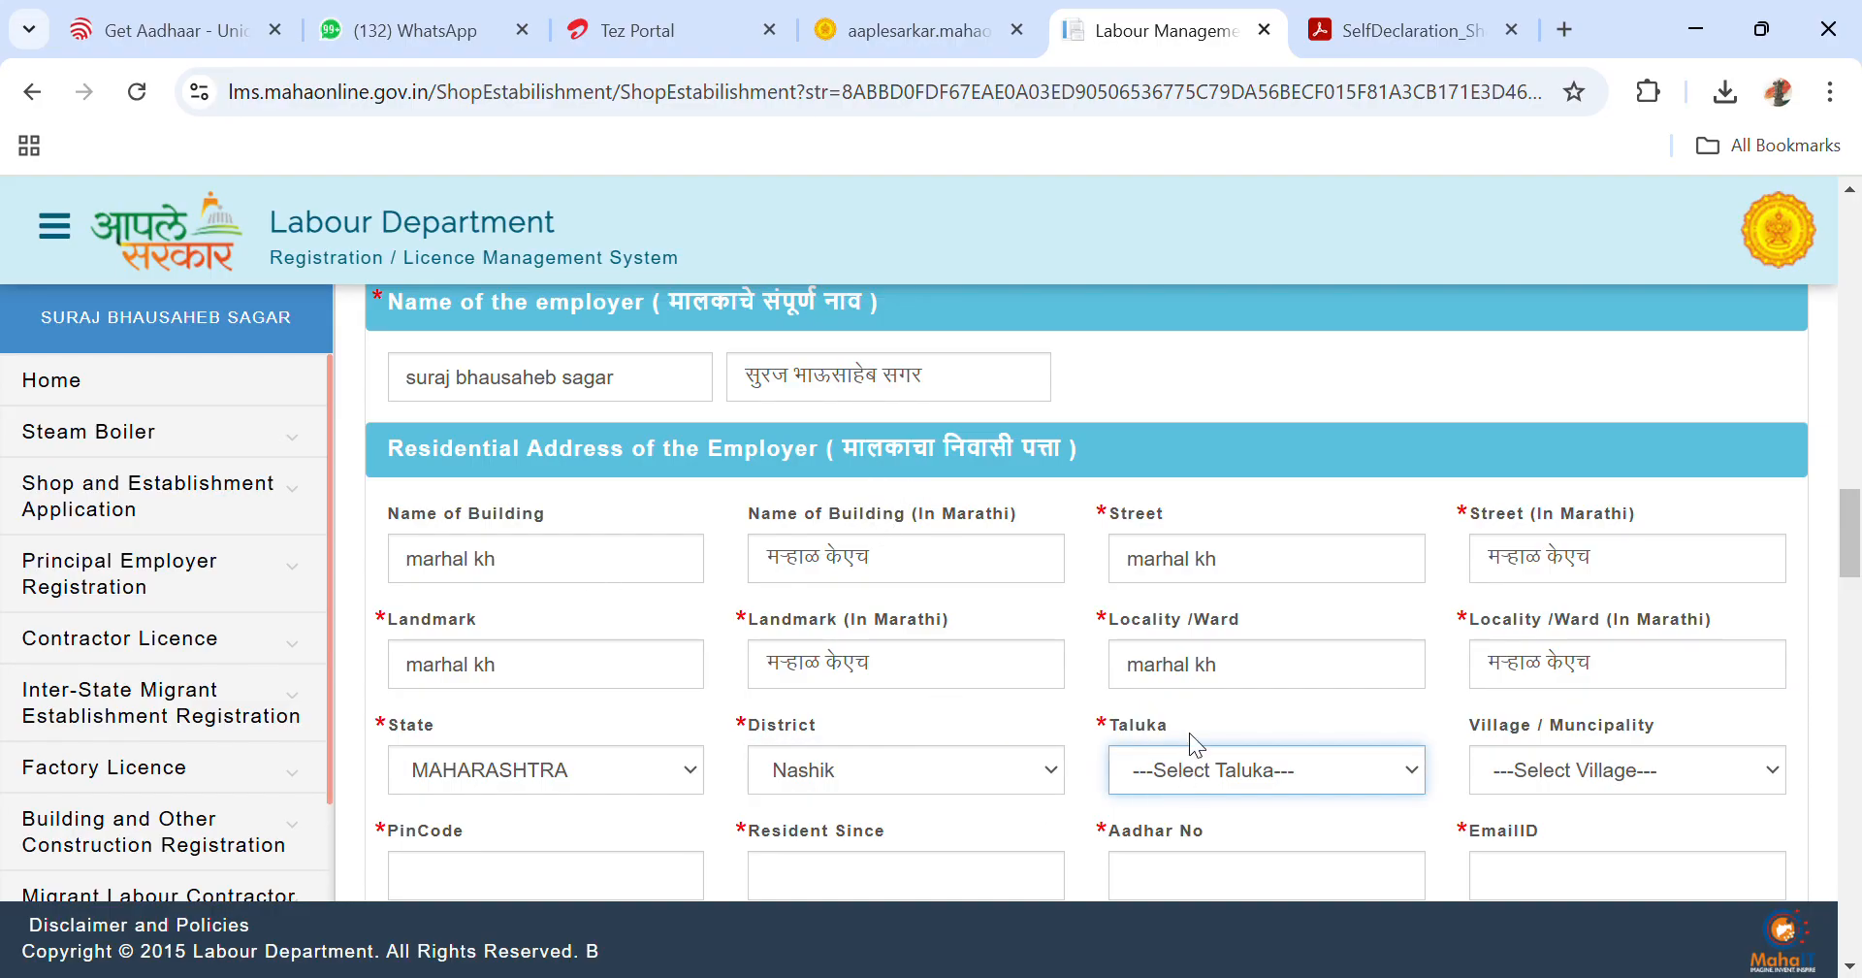
click(1203, 648)
click(1555, 785)
click(1489, 752)
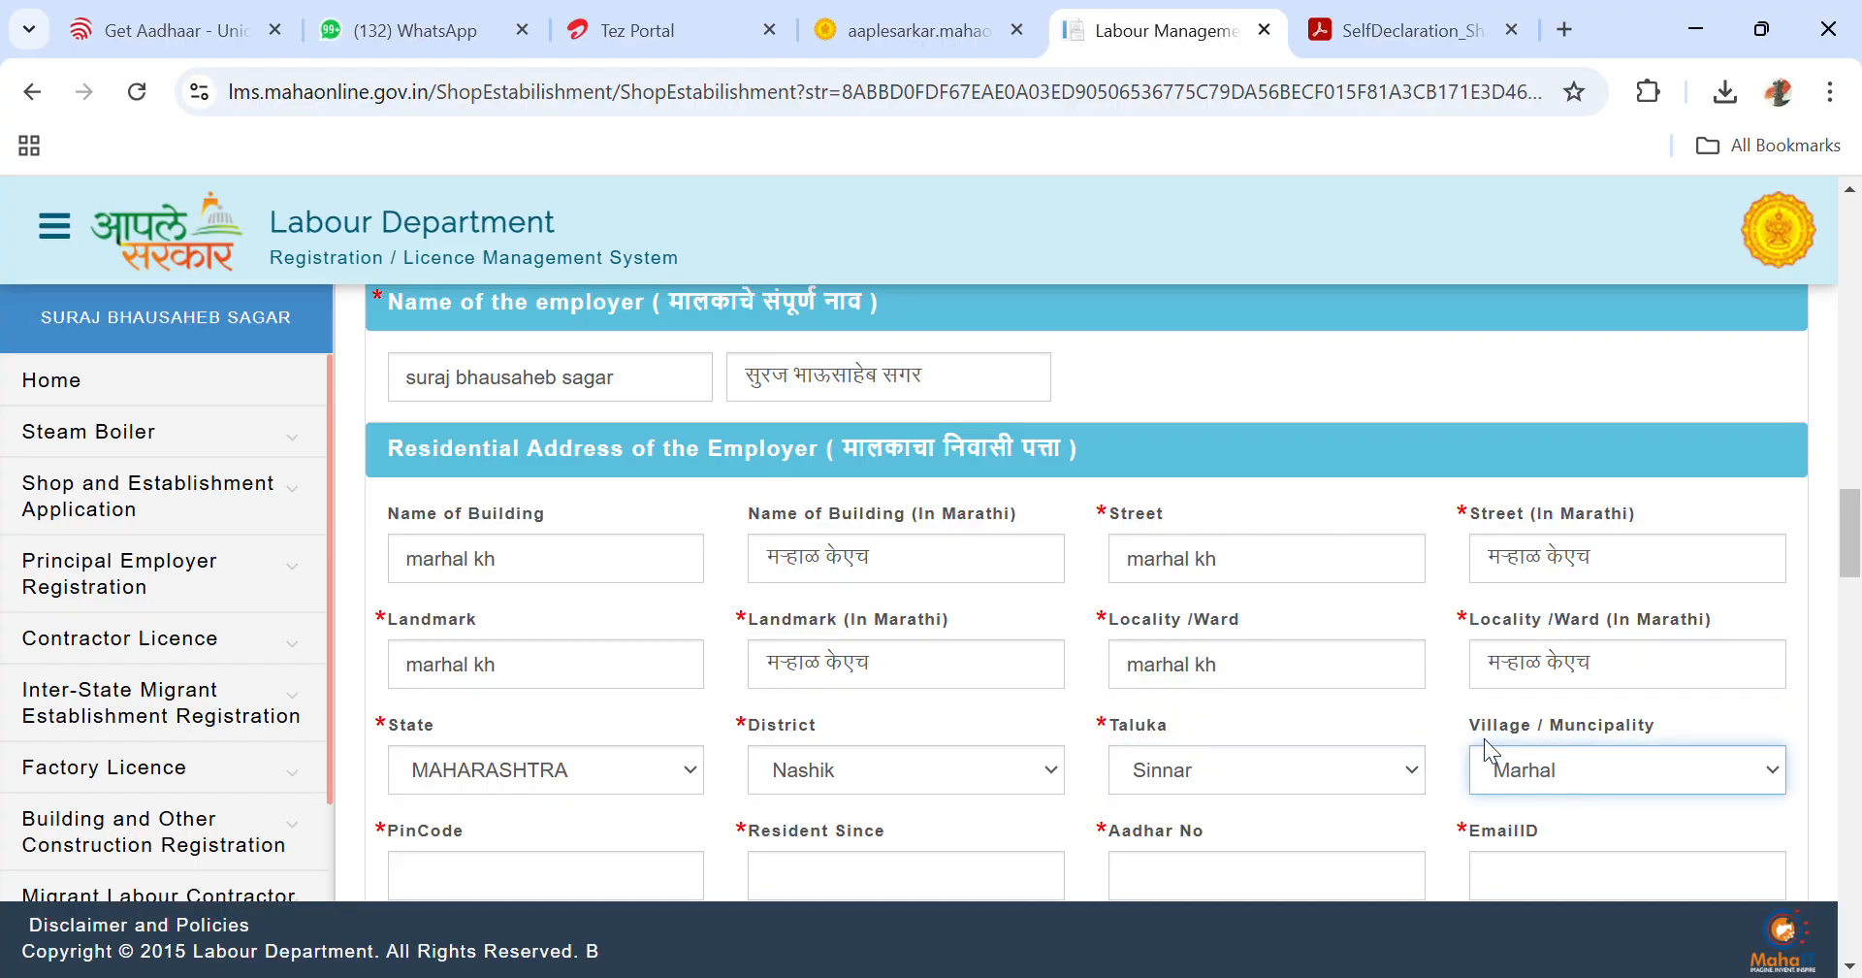
key(Down)
key(Down)
key(Tab)
text(422606)
scroll(1290, 631, down, 3)
Enter resident since 1994 and the employer's Aadhaar number.
click(952, 592)
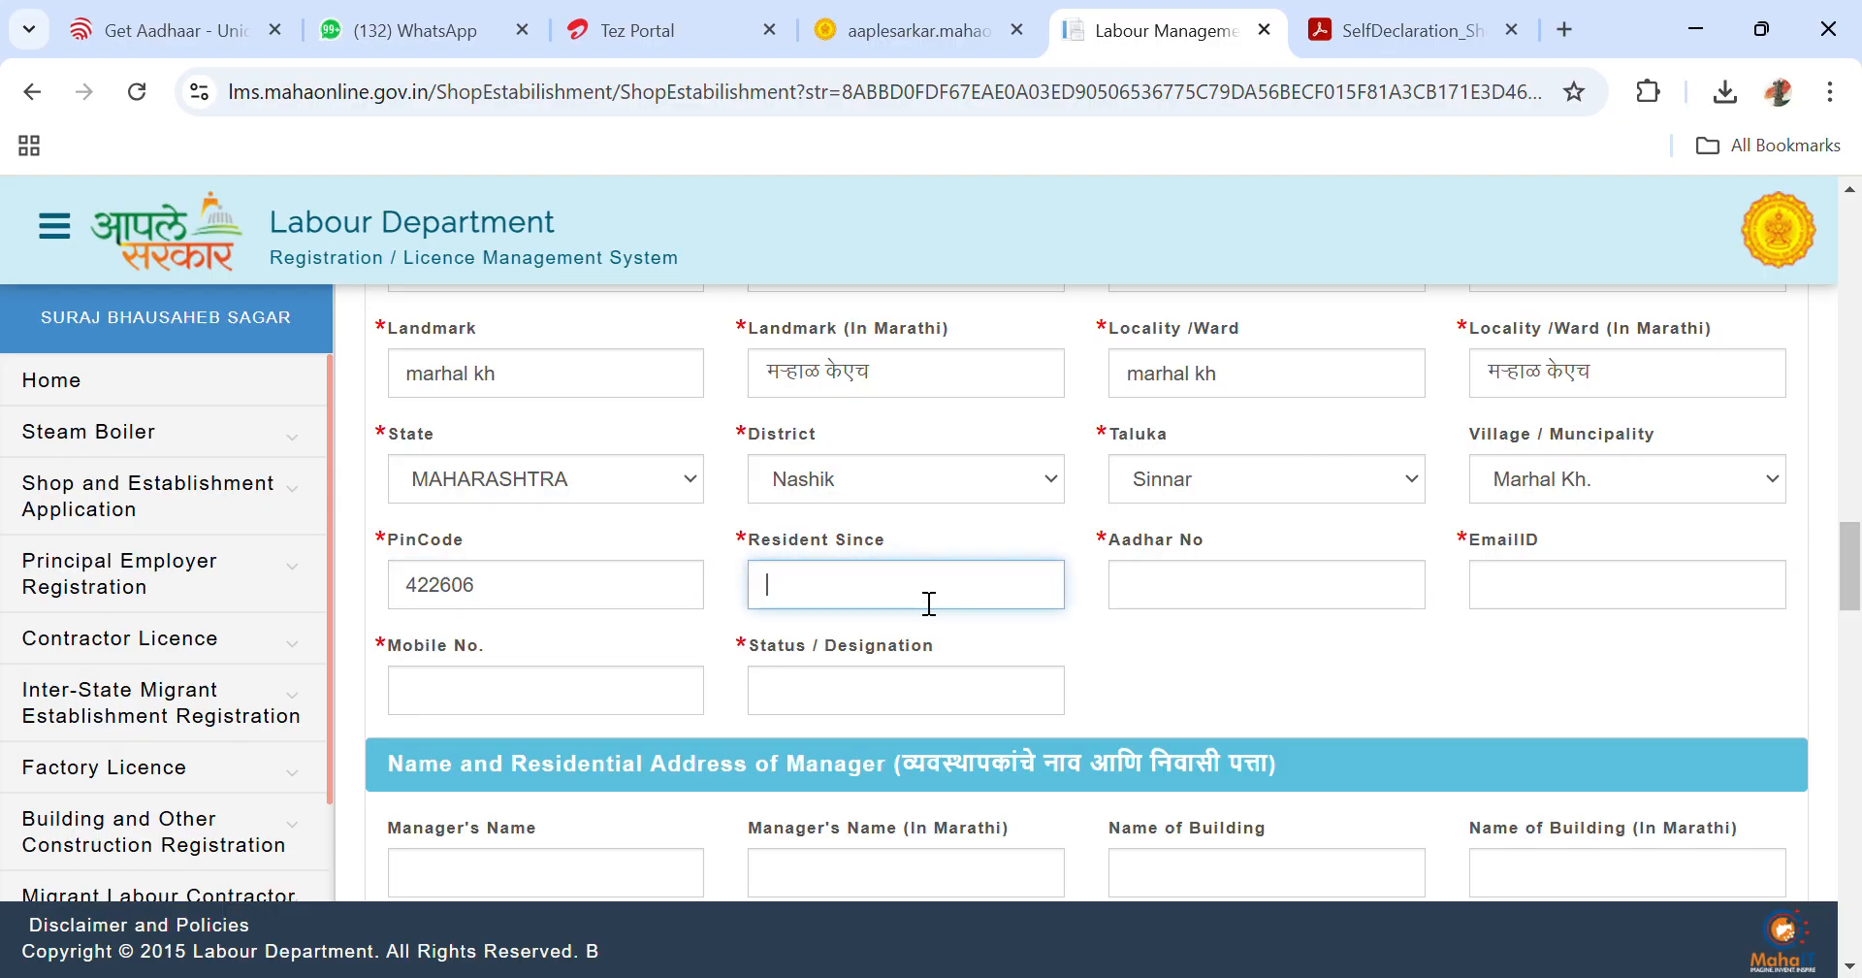
text(1994)
key(Tab)
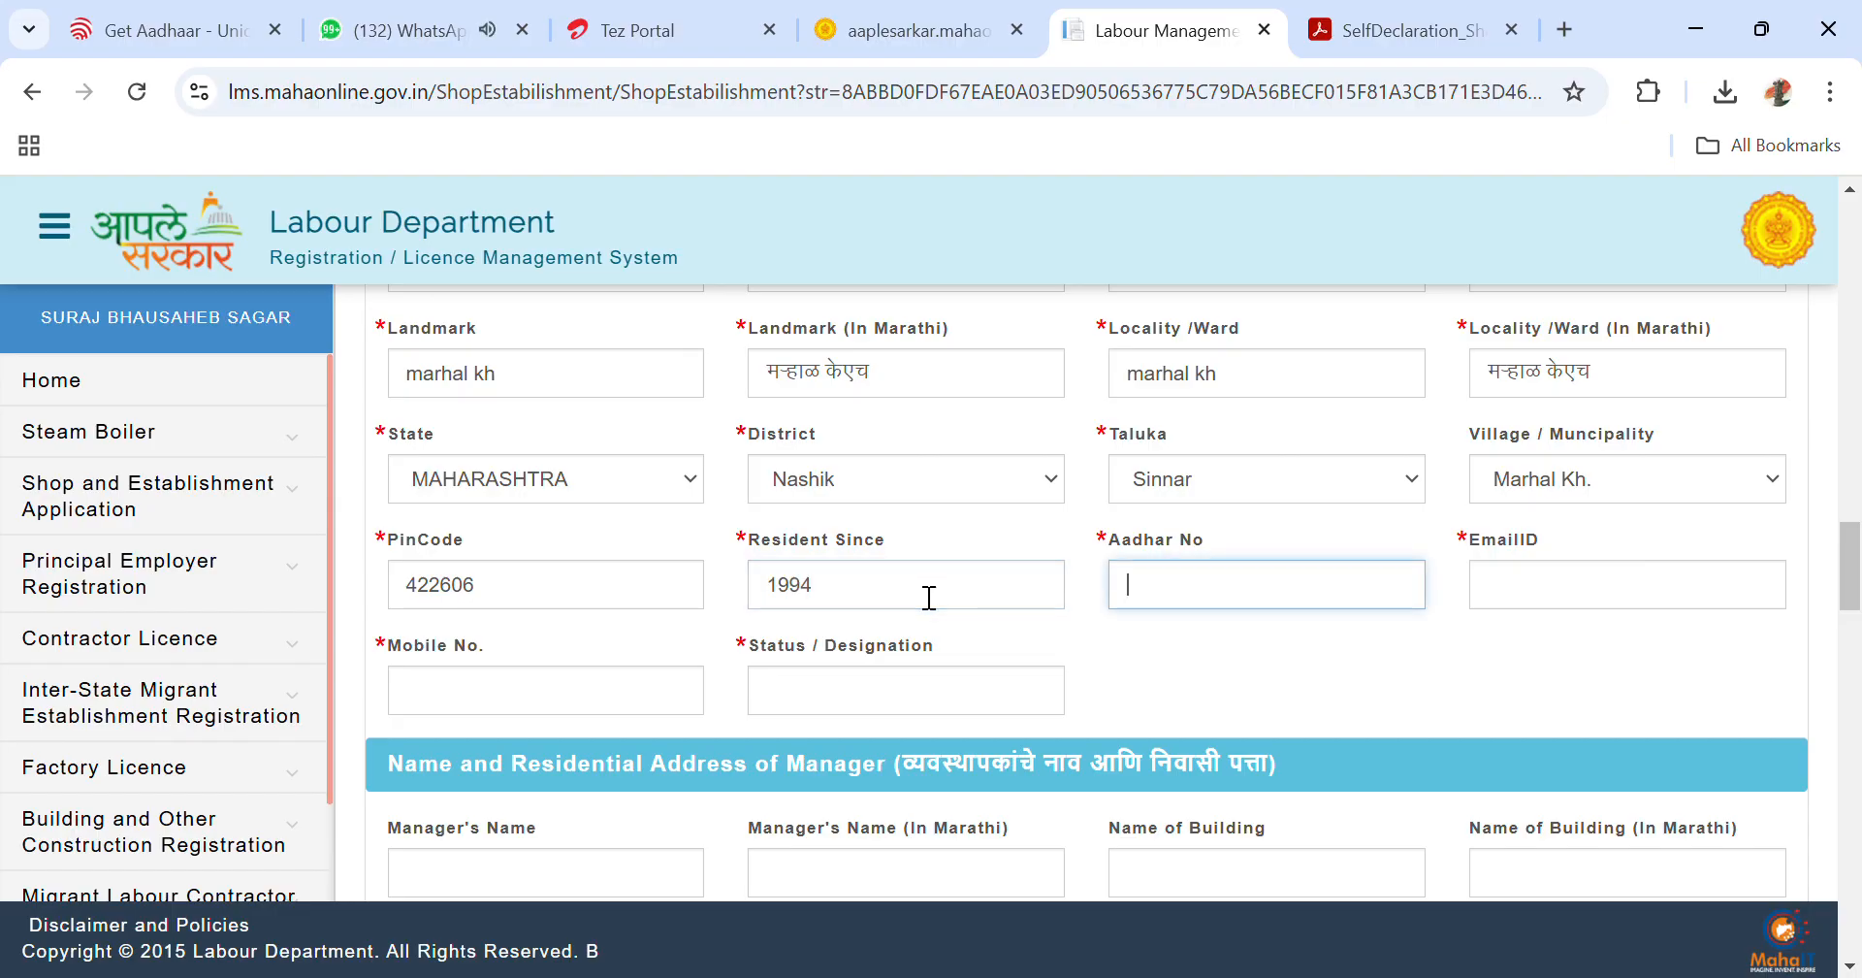
Enter the employer's e-mail, mobile number and designation 'self owner'.
key(Tab)
text(sagar)
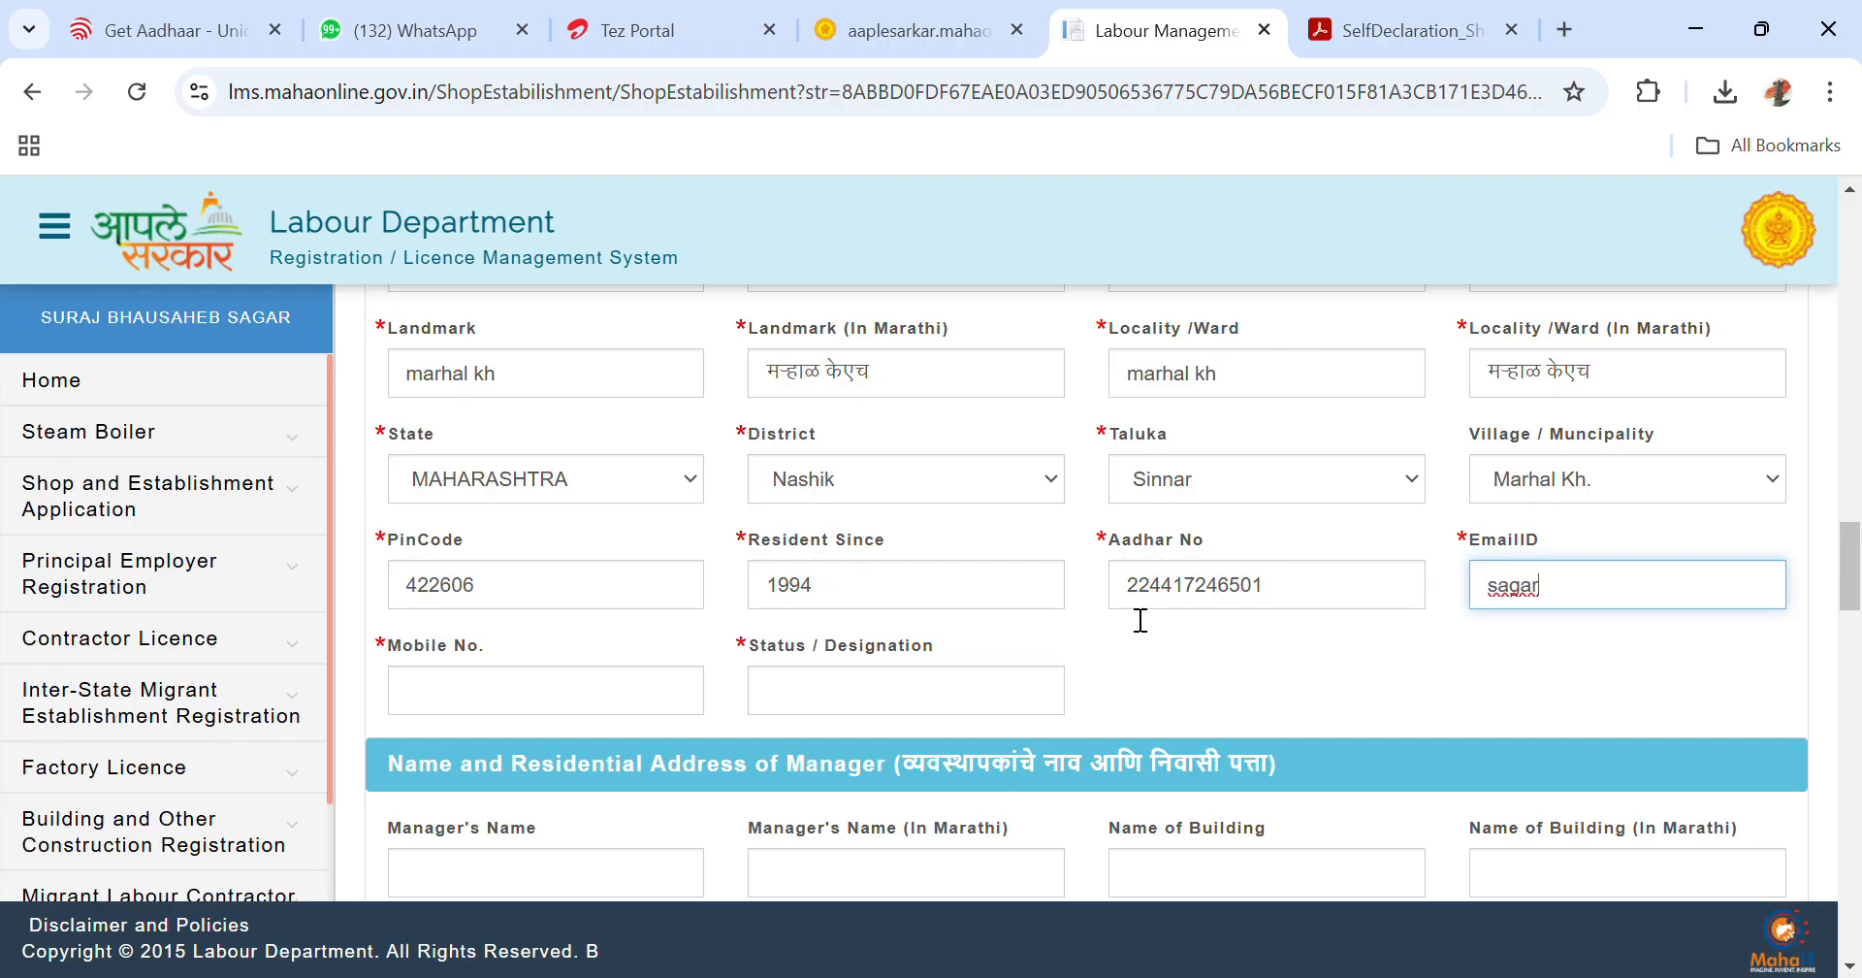
key(Tab)
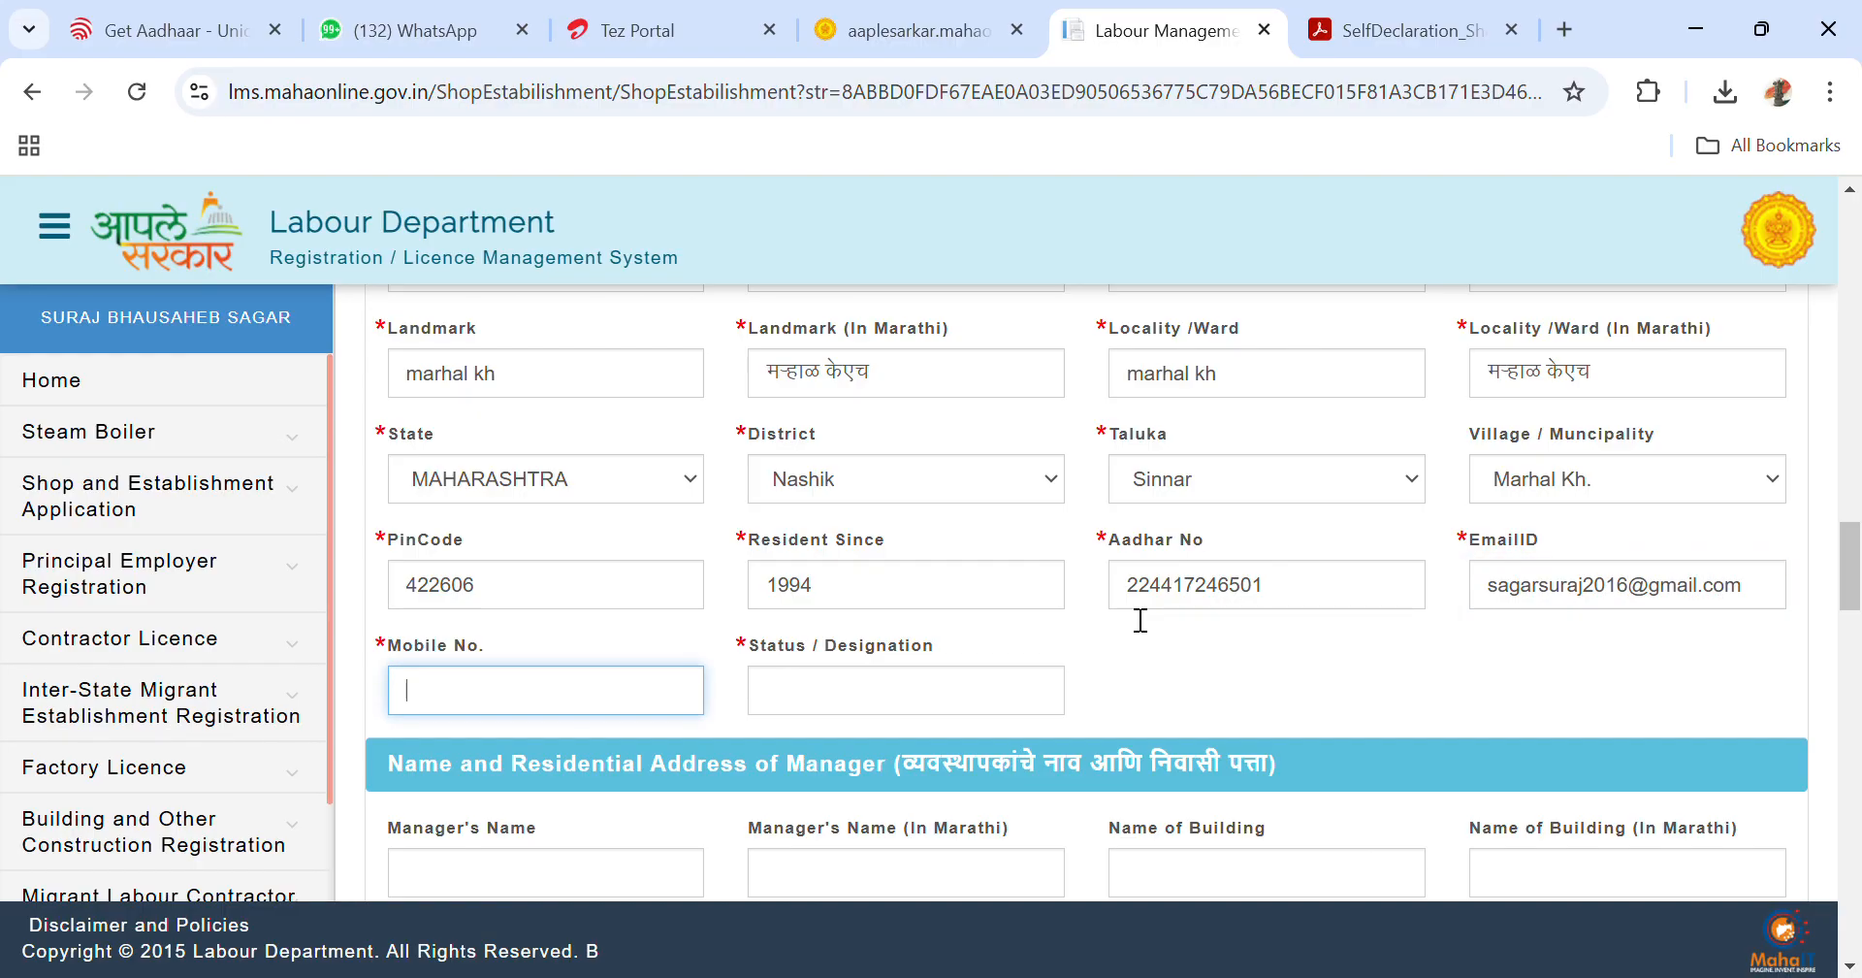
key(Tab)
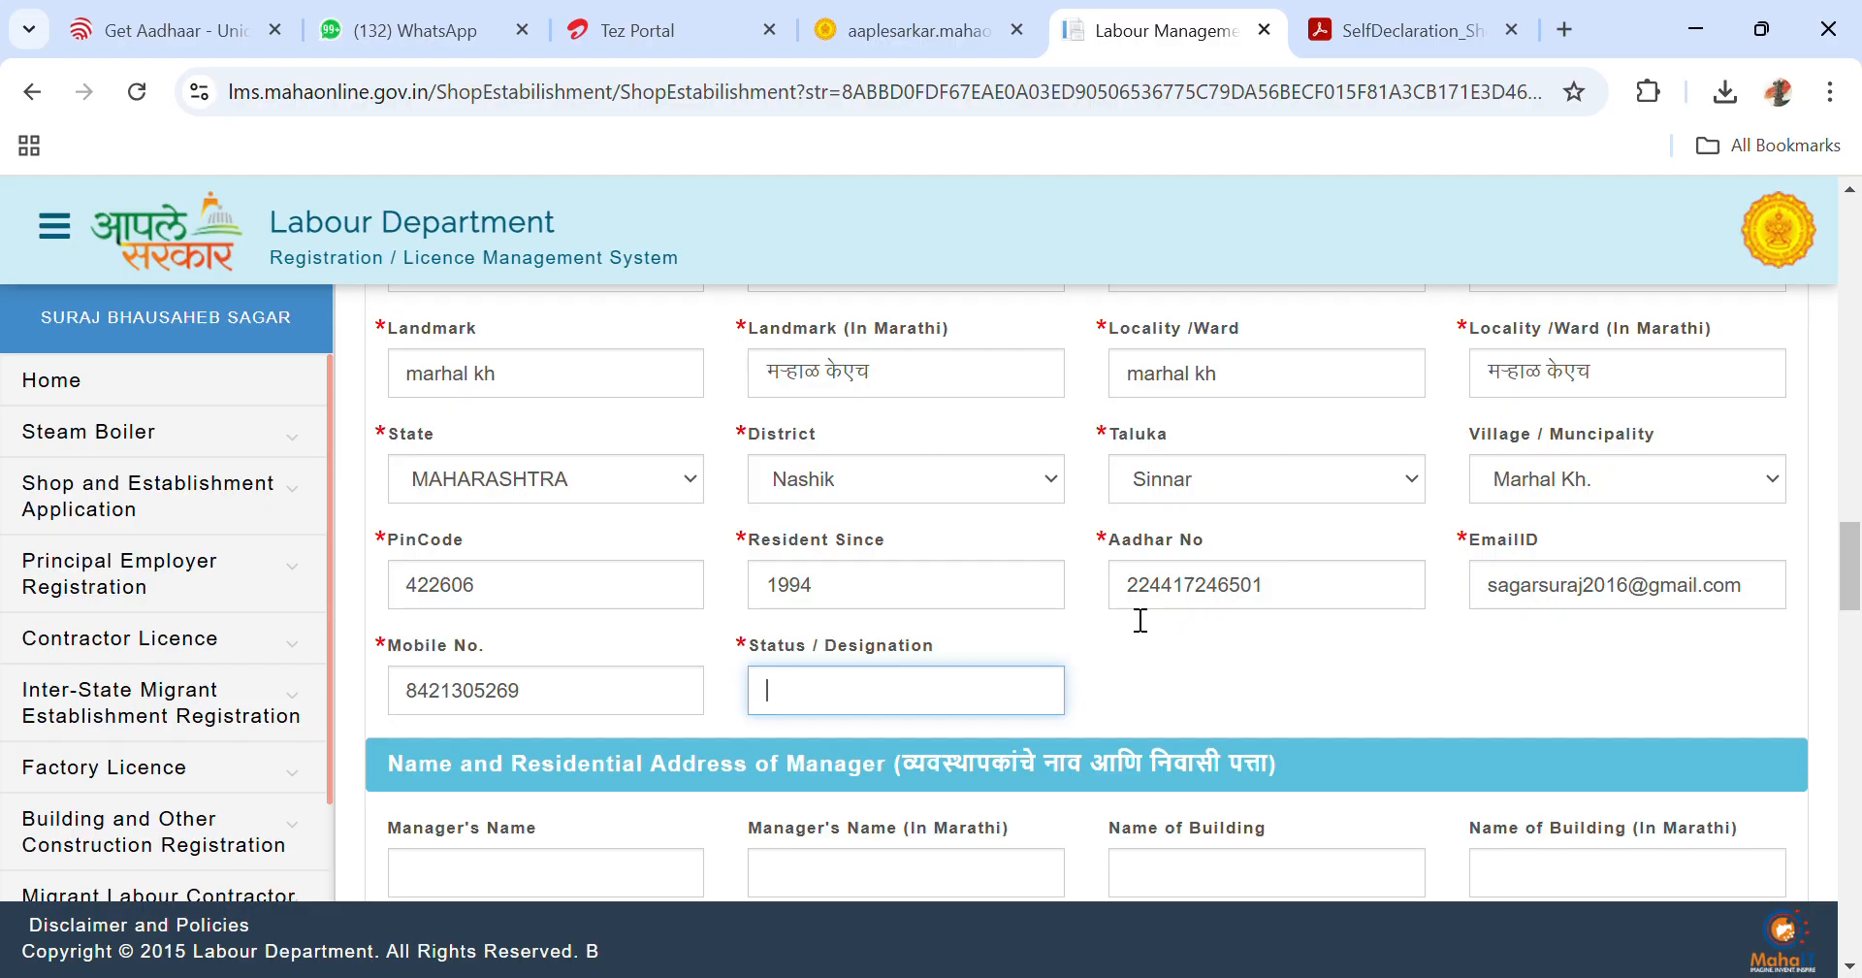
text(self owner)
scroll(1100, 593, down, 7)
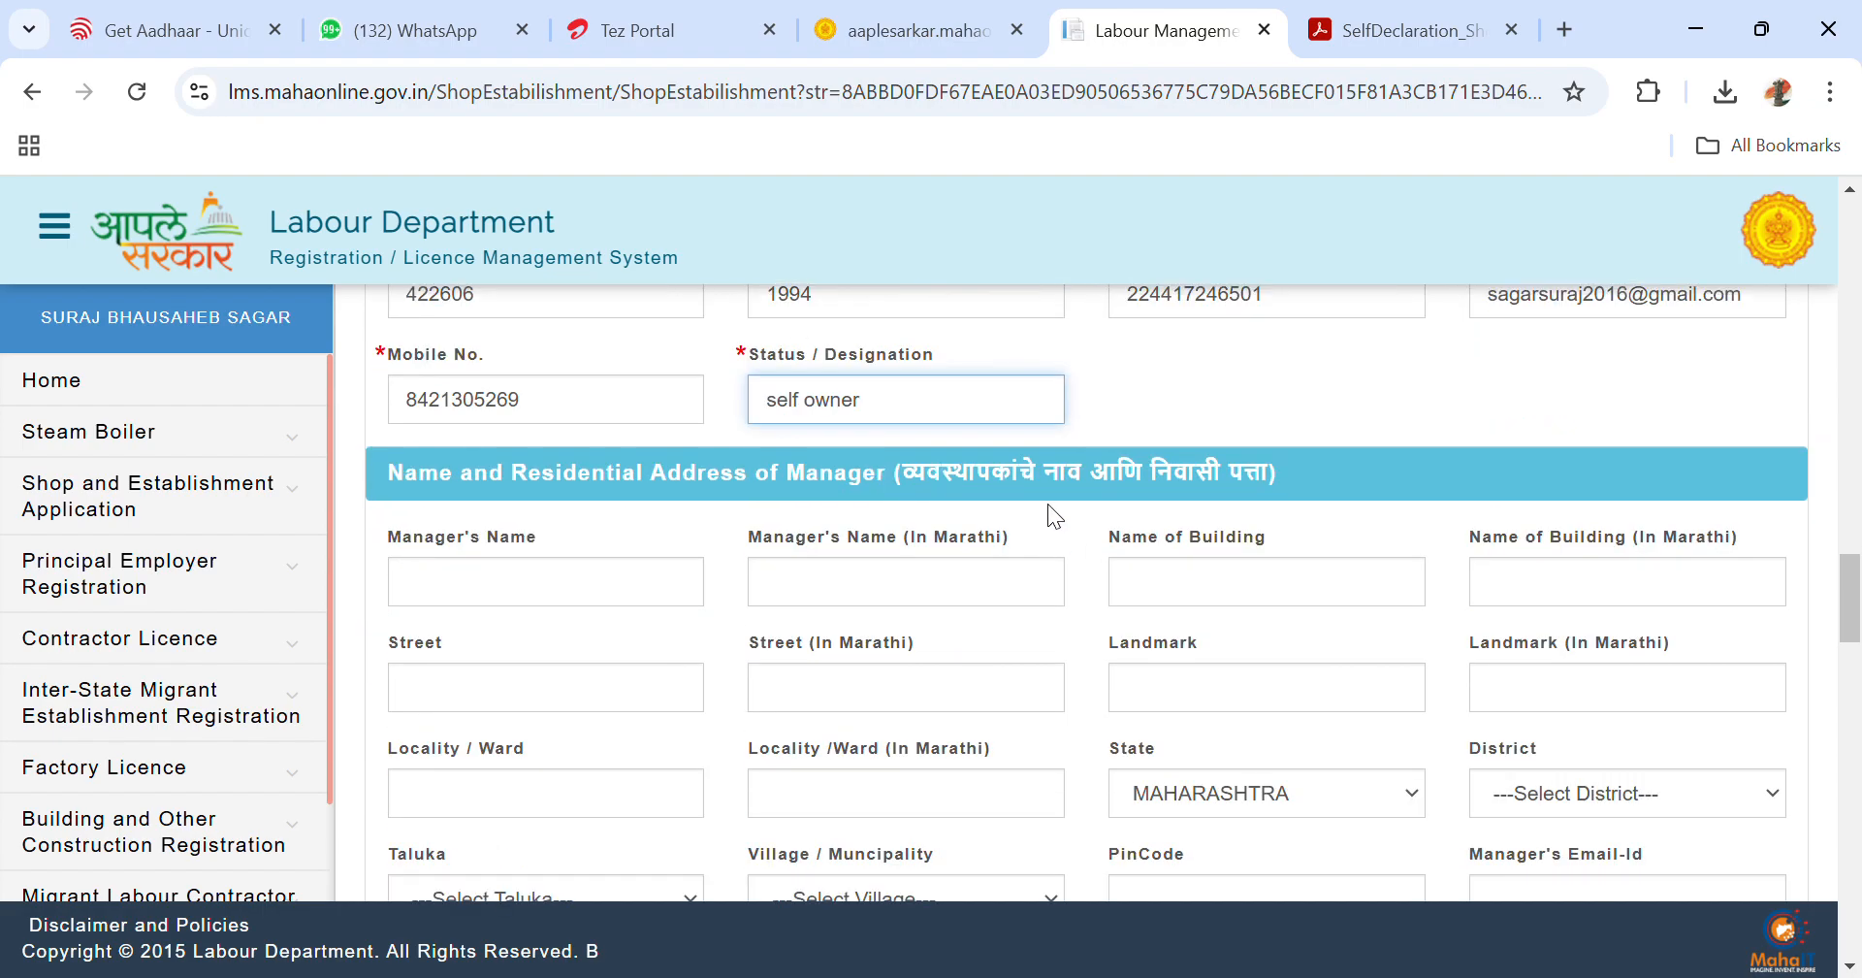
scroll(935, 666, down, 2)
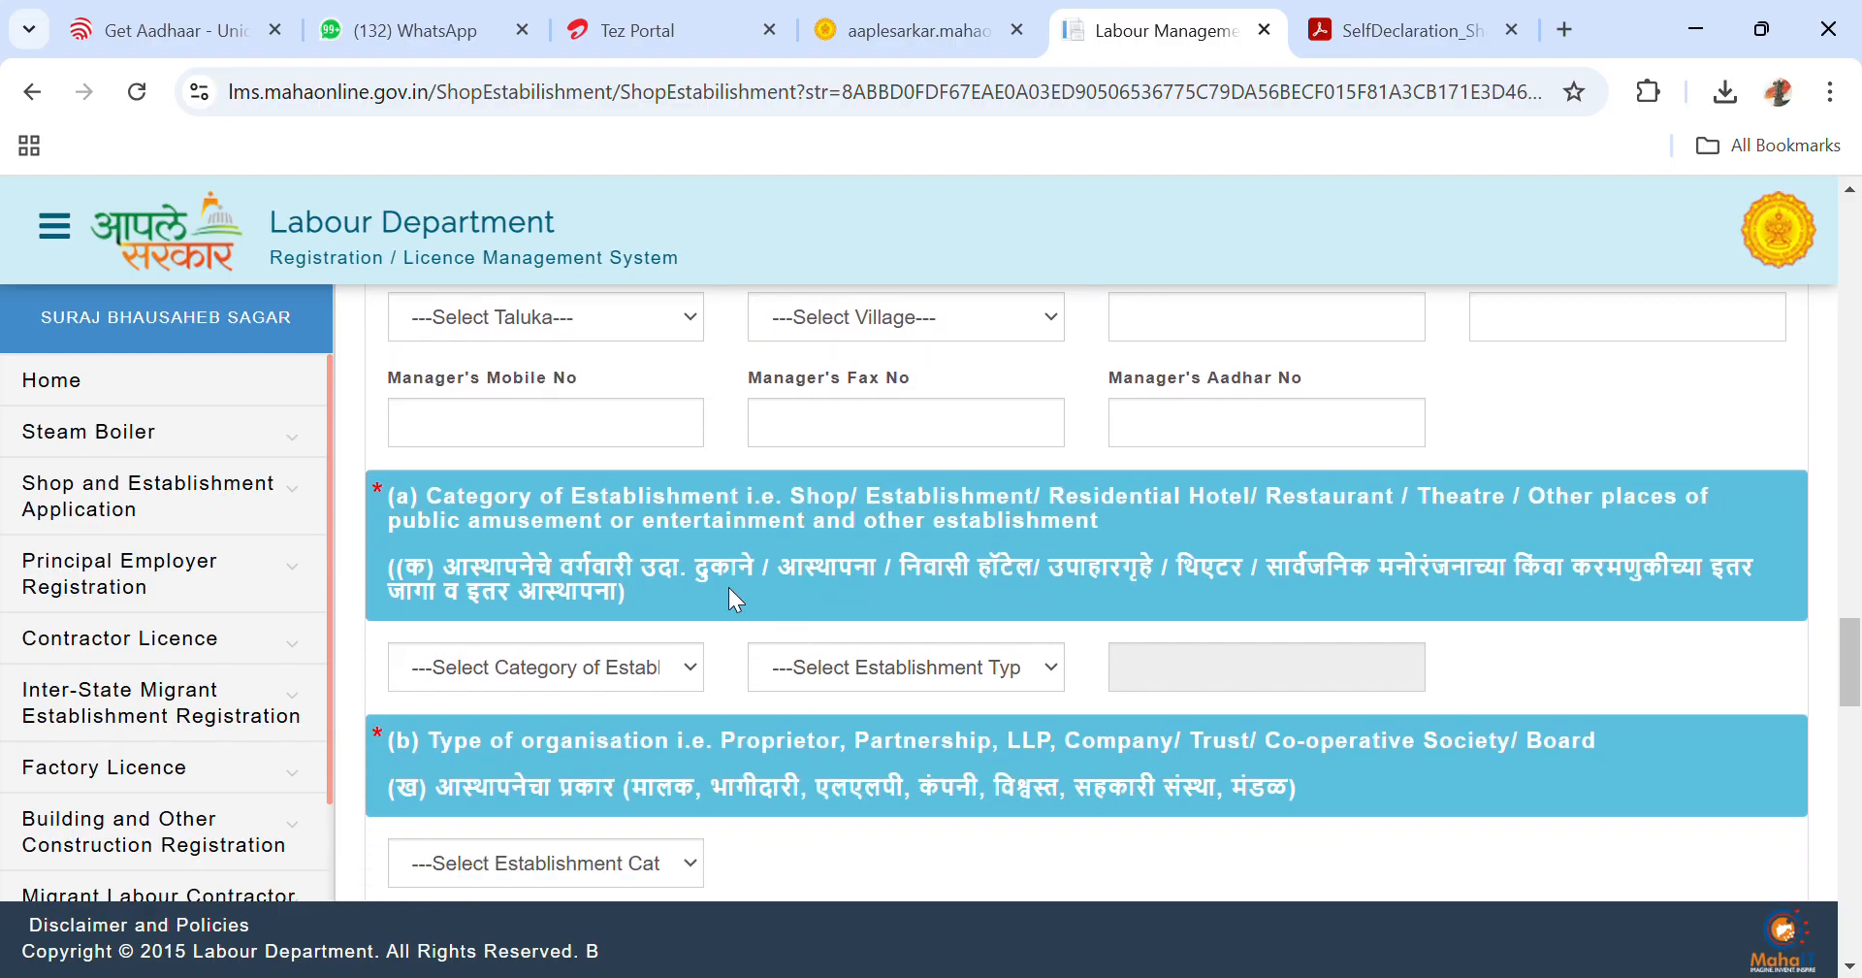
click(535, 668)
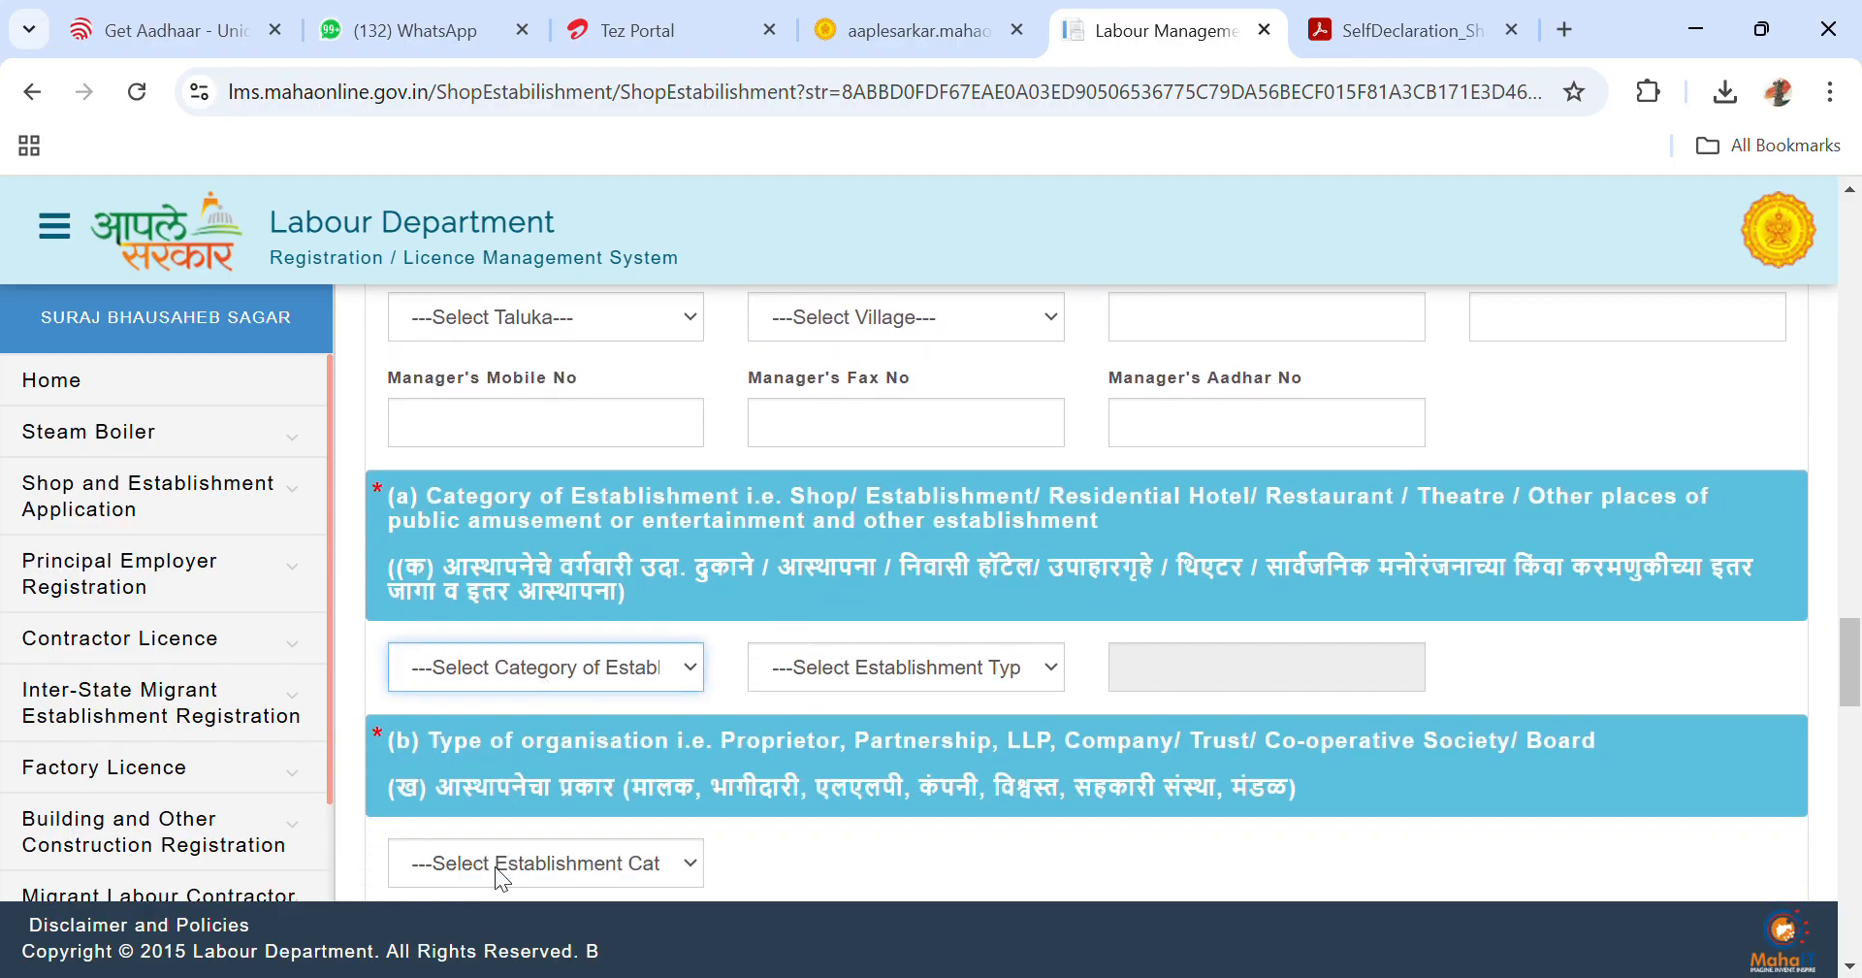
Set category दुकाने / SHOP, type फ्रूट आणि व्हेजिटेबल / FOOD, and organisation type SELF OWNERSHIP.
key(Down)
click(893, 667)
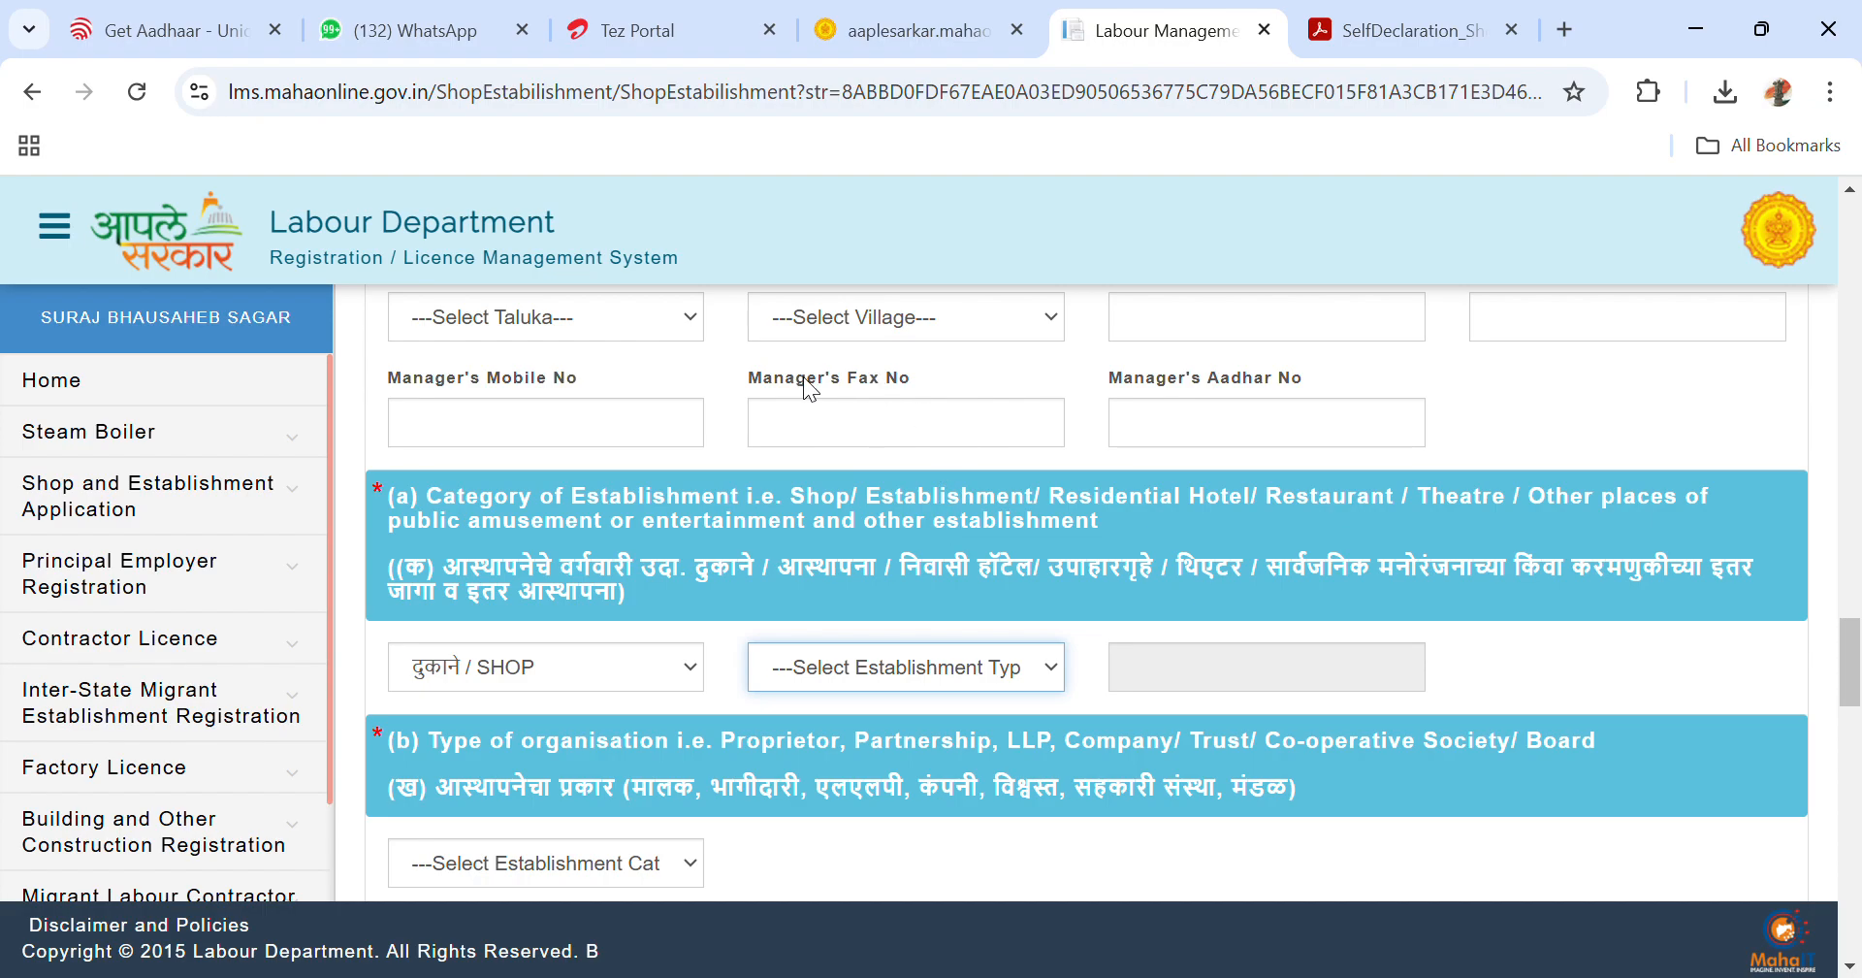
click(999, 371)
scroll(1260, 657, down, 2)
click(677, 575)
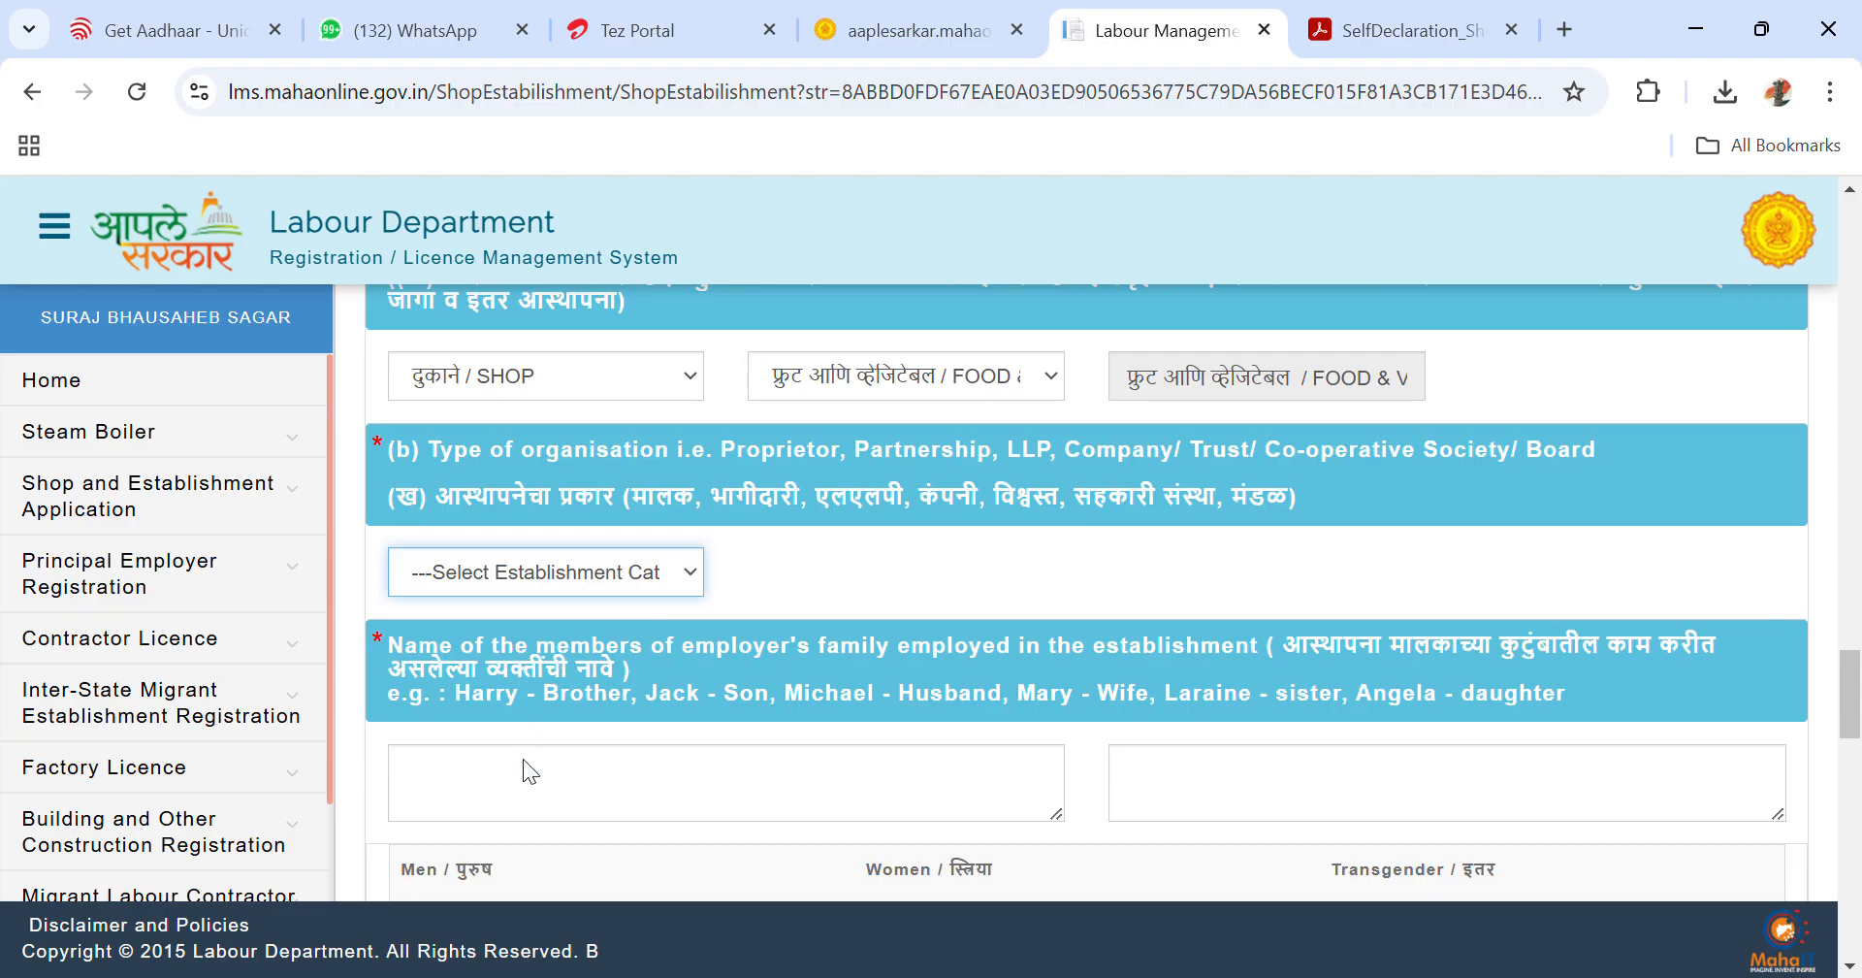
click(572, 655)
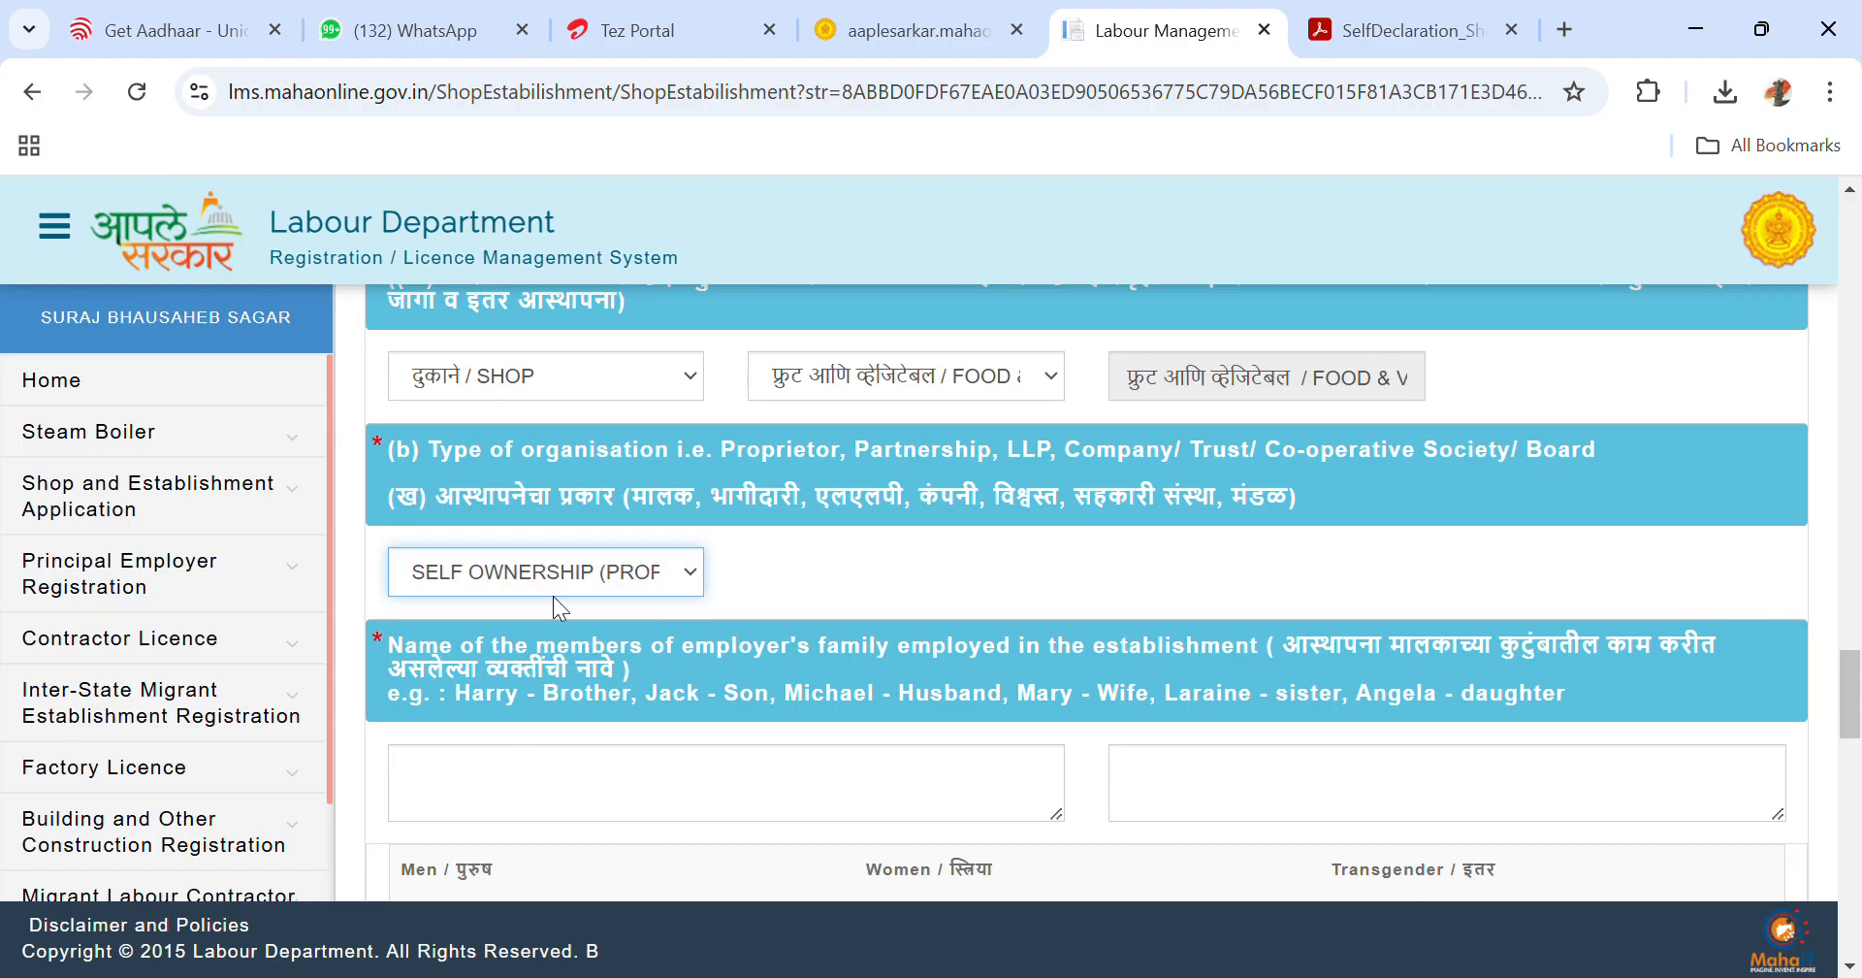
click(658, 766)
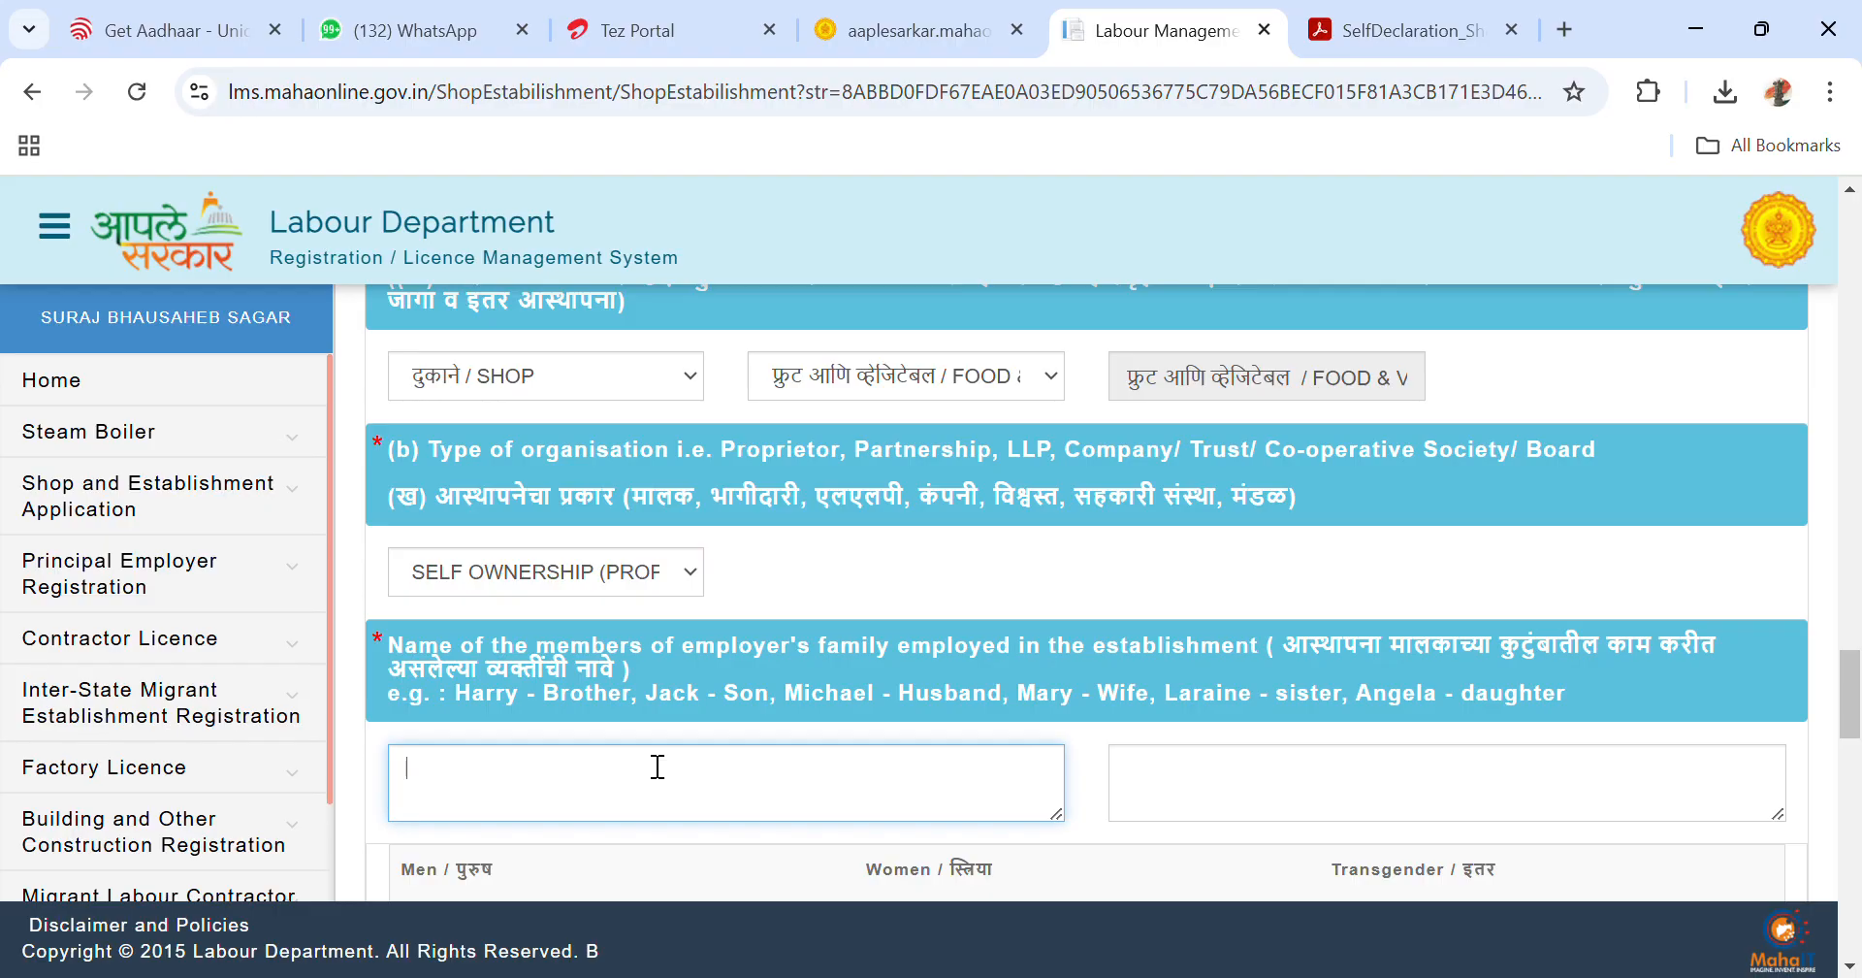
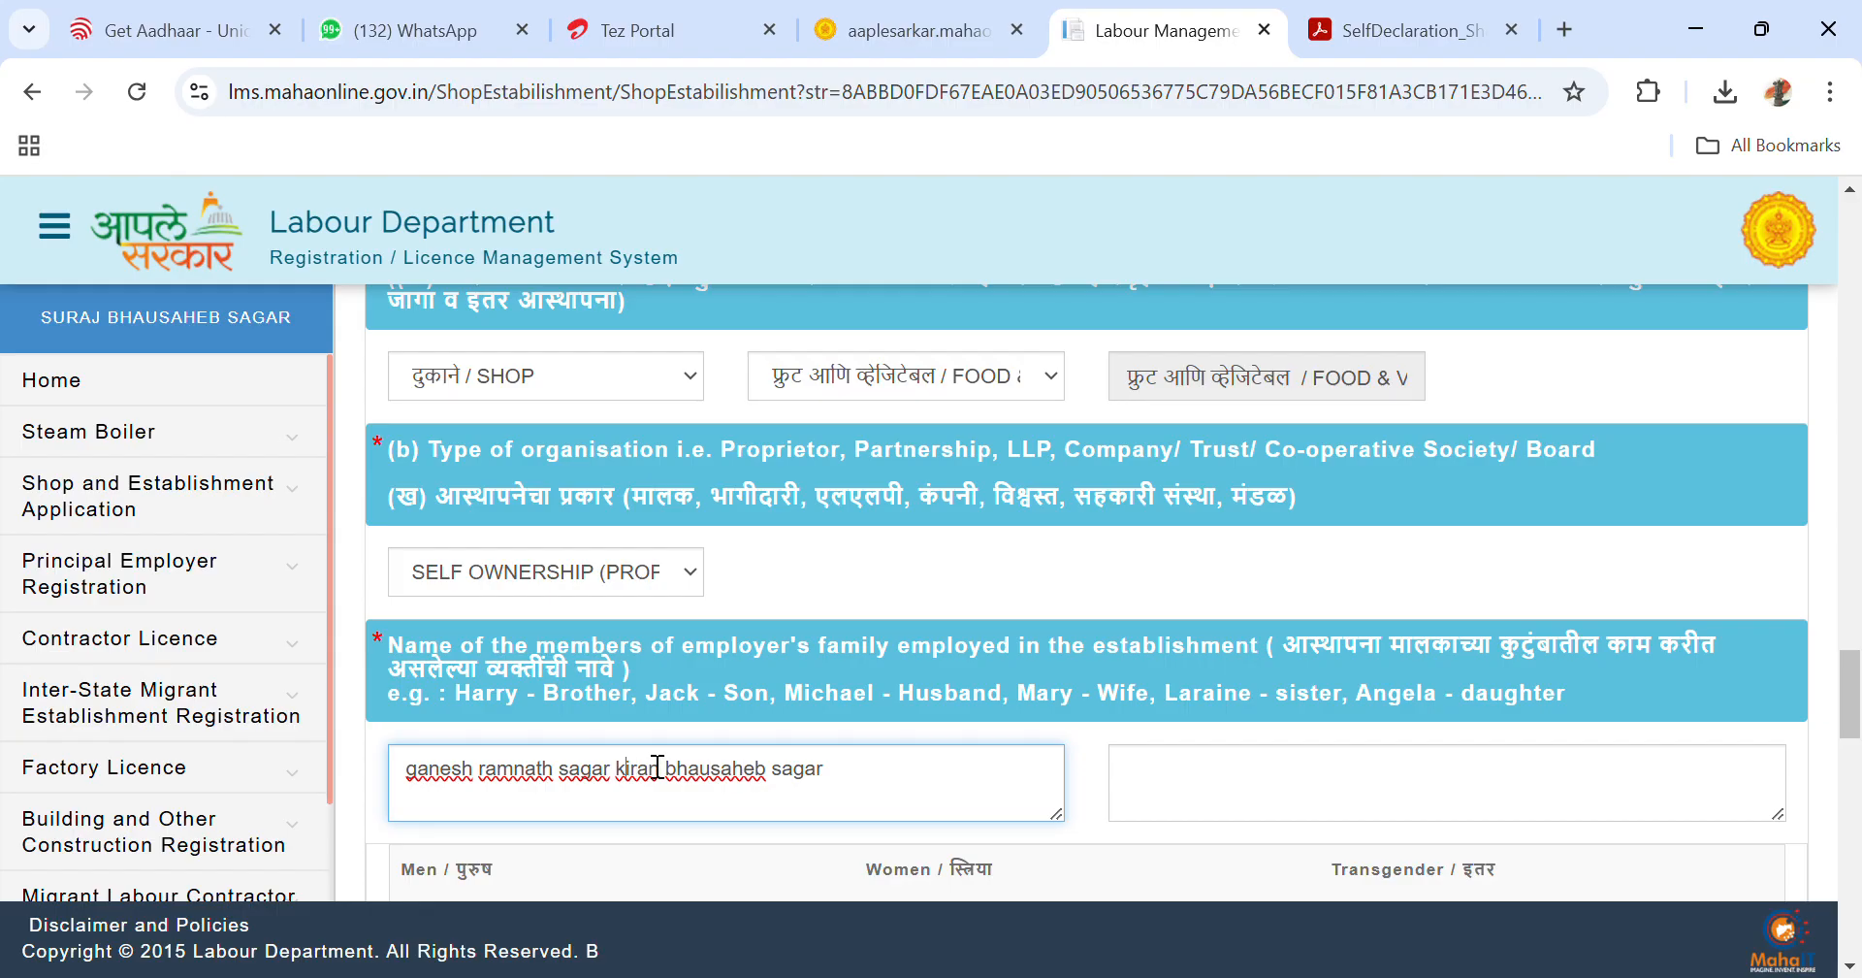
Enter the employed family members' names in English and paste them into the Marathi names box.
text(,)
key(Tab)
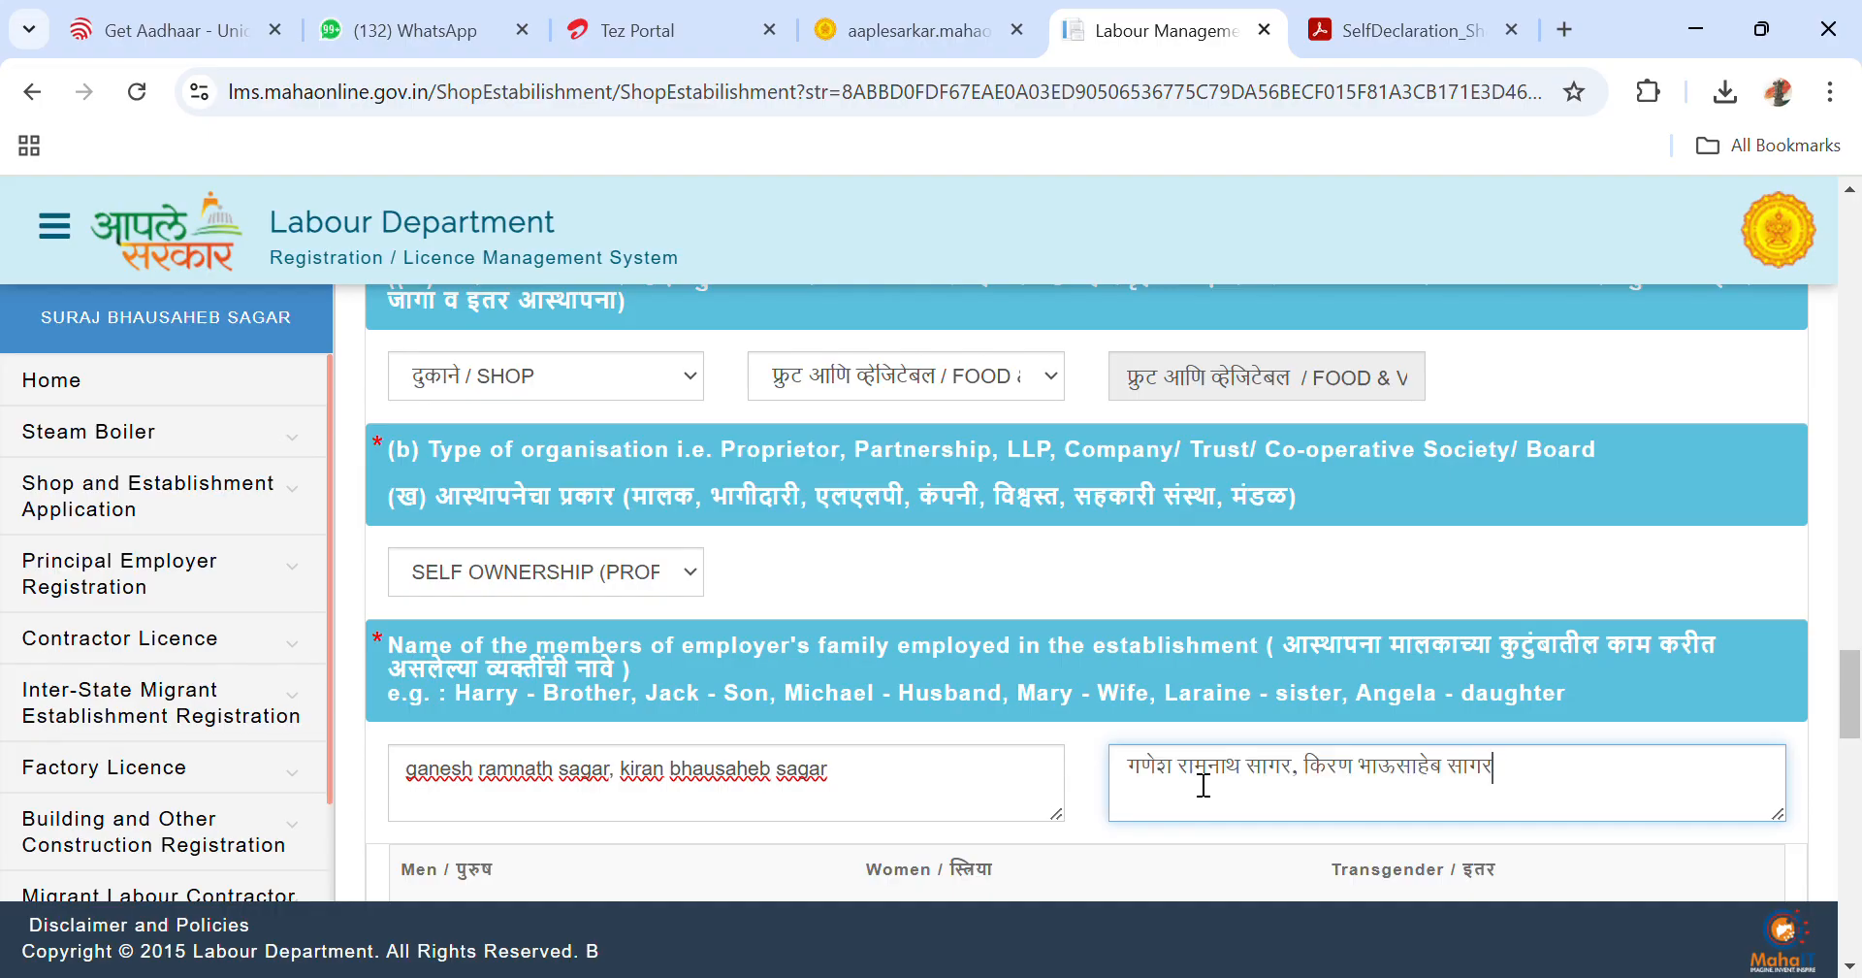
scroll(1005, 776, down, 1)
Enter family-employee counts of 2 men, 0 women and 0 transgender.
click(535, 815)
text(2)
key(Tab)
text(0)
key(Tab)
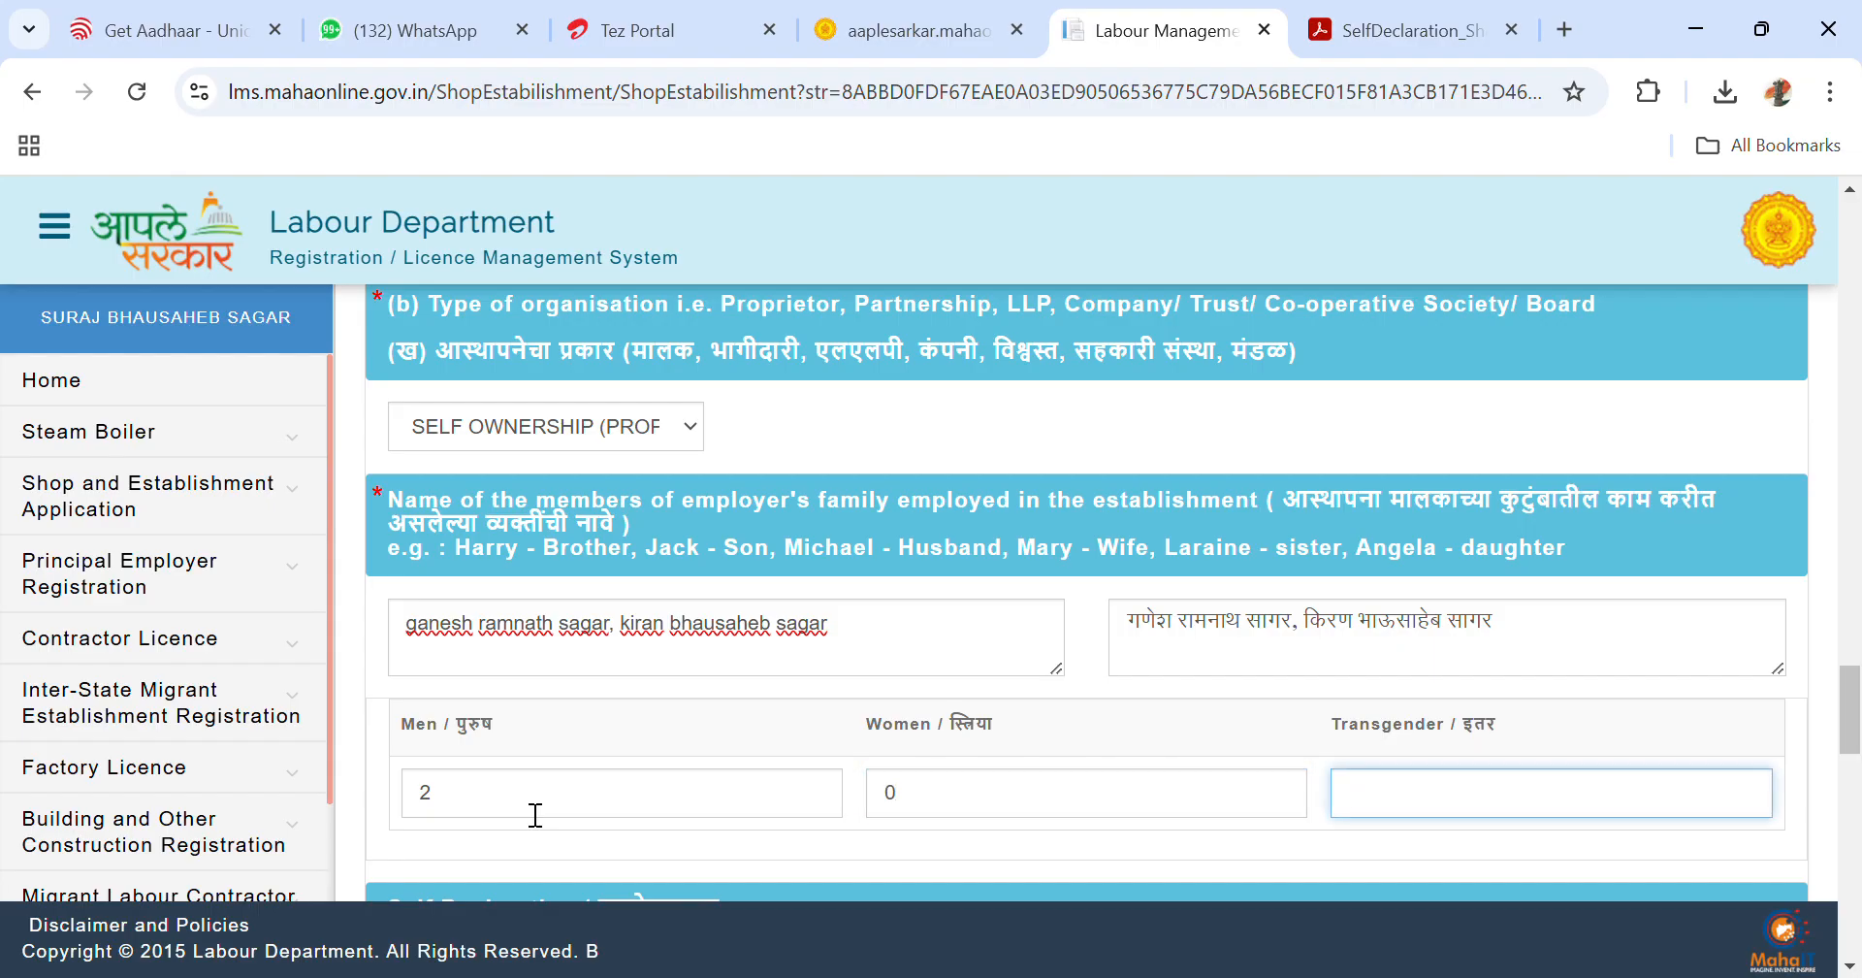
text(0)
Tick the I Agree self-declaration checkbox.
scroll(535, 815, down, 15)
click(441, 582)
scroll(636, 655, up, 1)
scroll(1202, 844, down, 2)
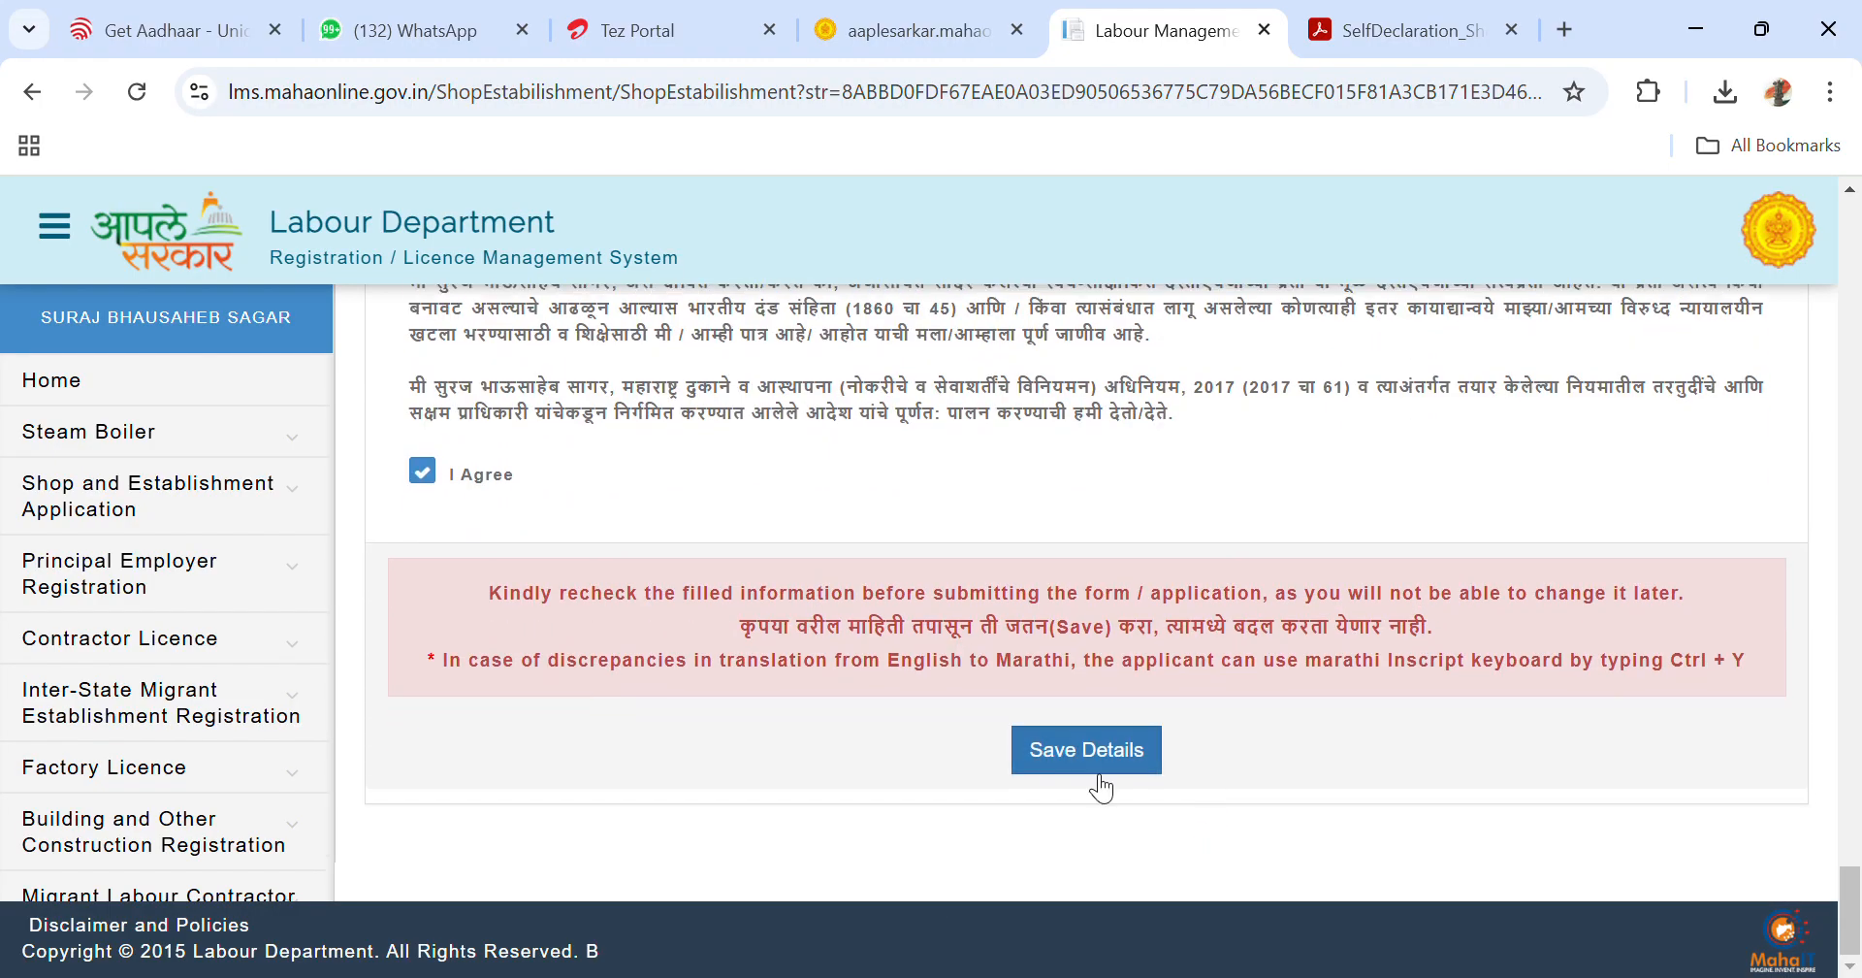
Save the application details and acknowledge the confirmation and success messages.
click(1087, 749)
click(1045, 366)
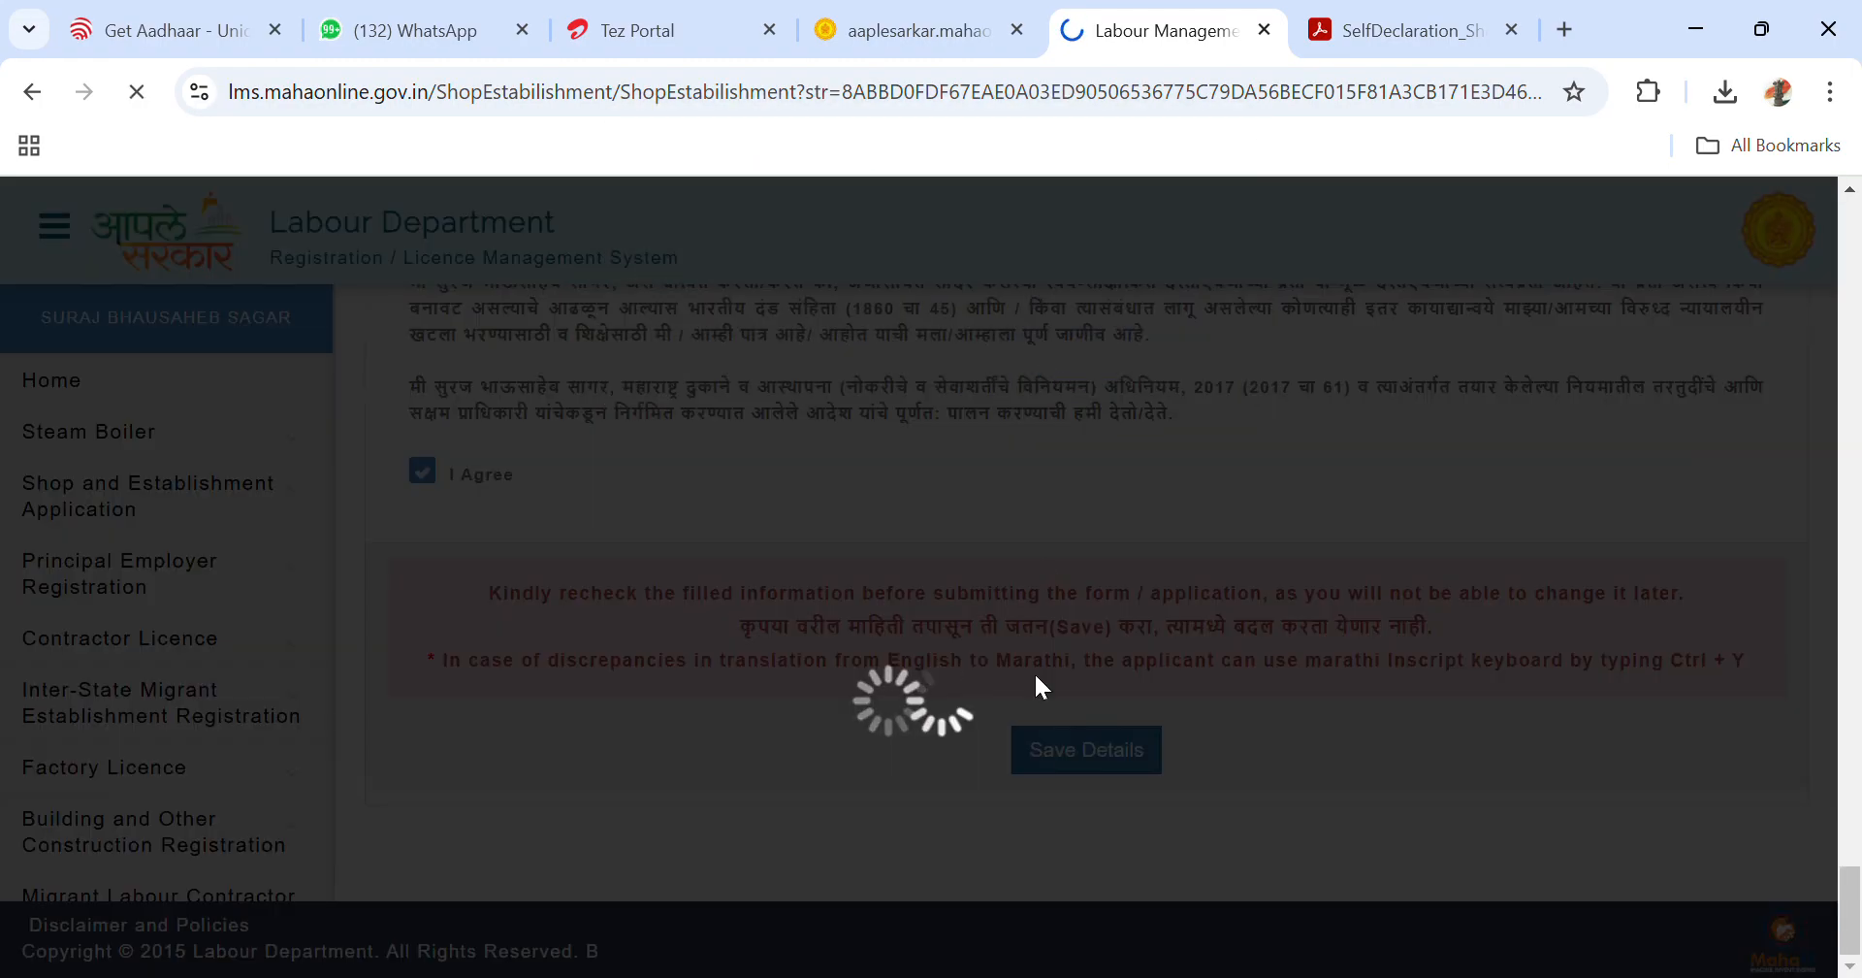
click(920, 667)
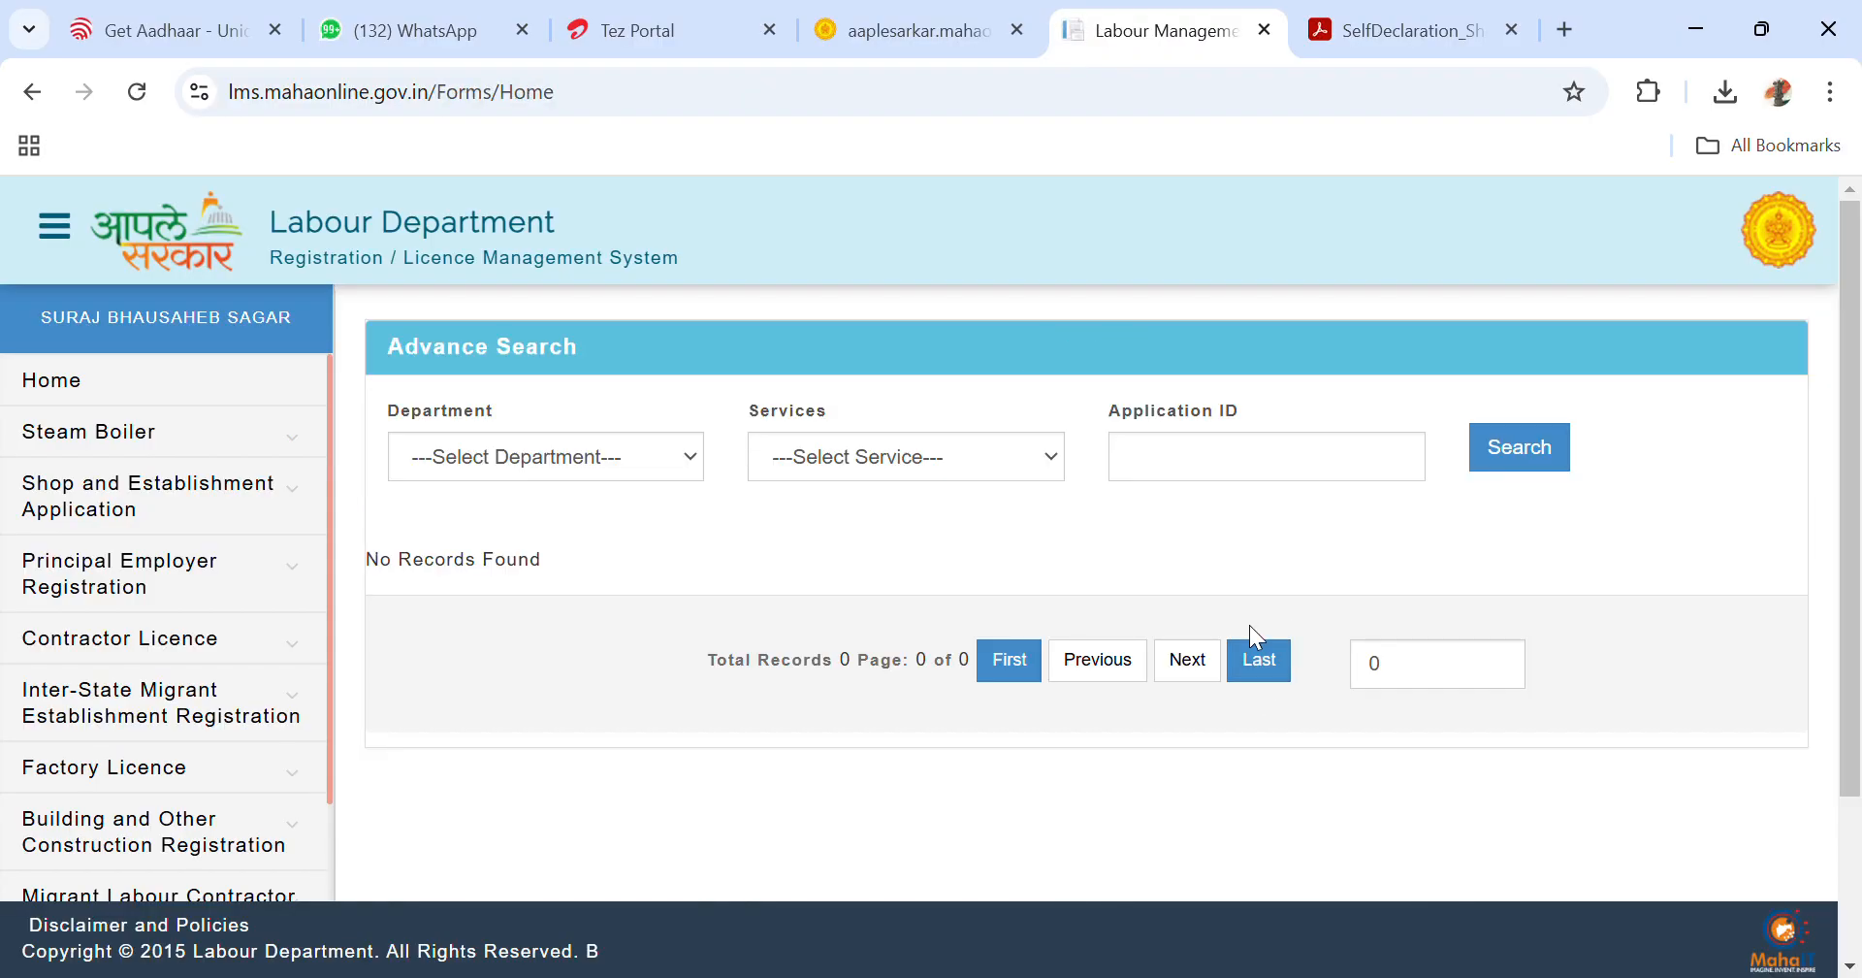
Search the Shop and Establishment Report for Department SHOP and the shop registration service.
click(501, 467)
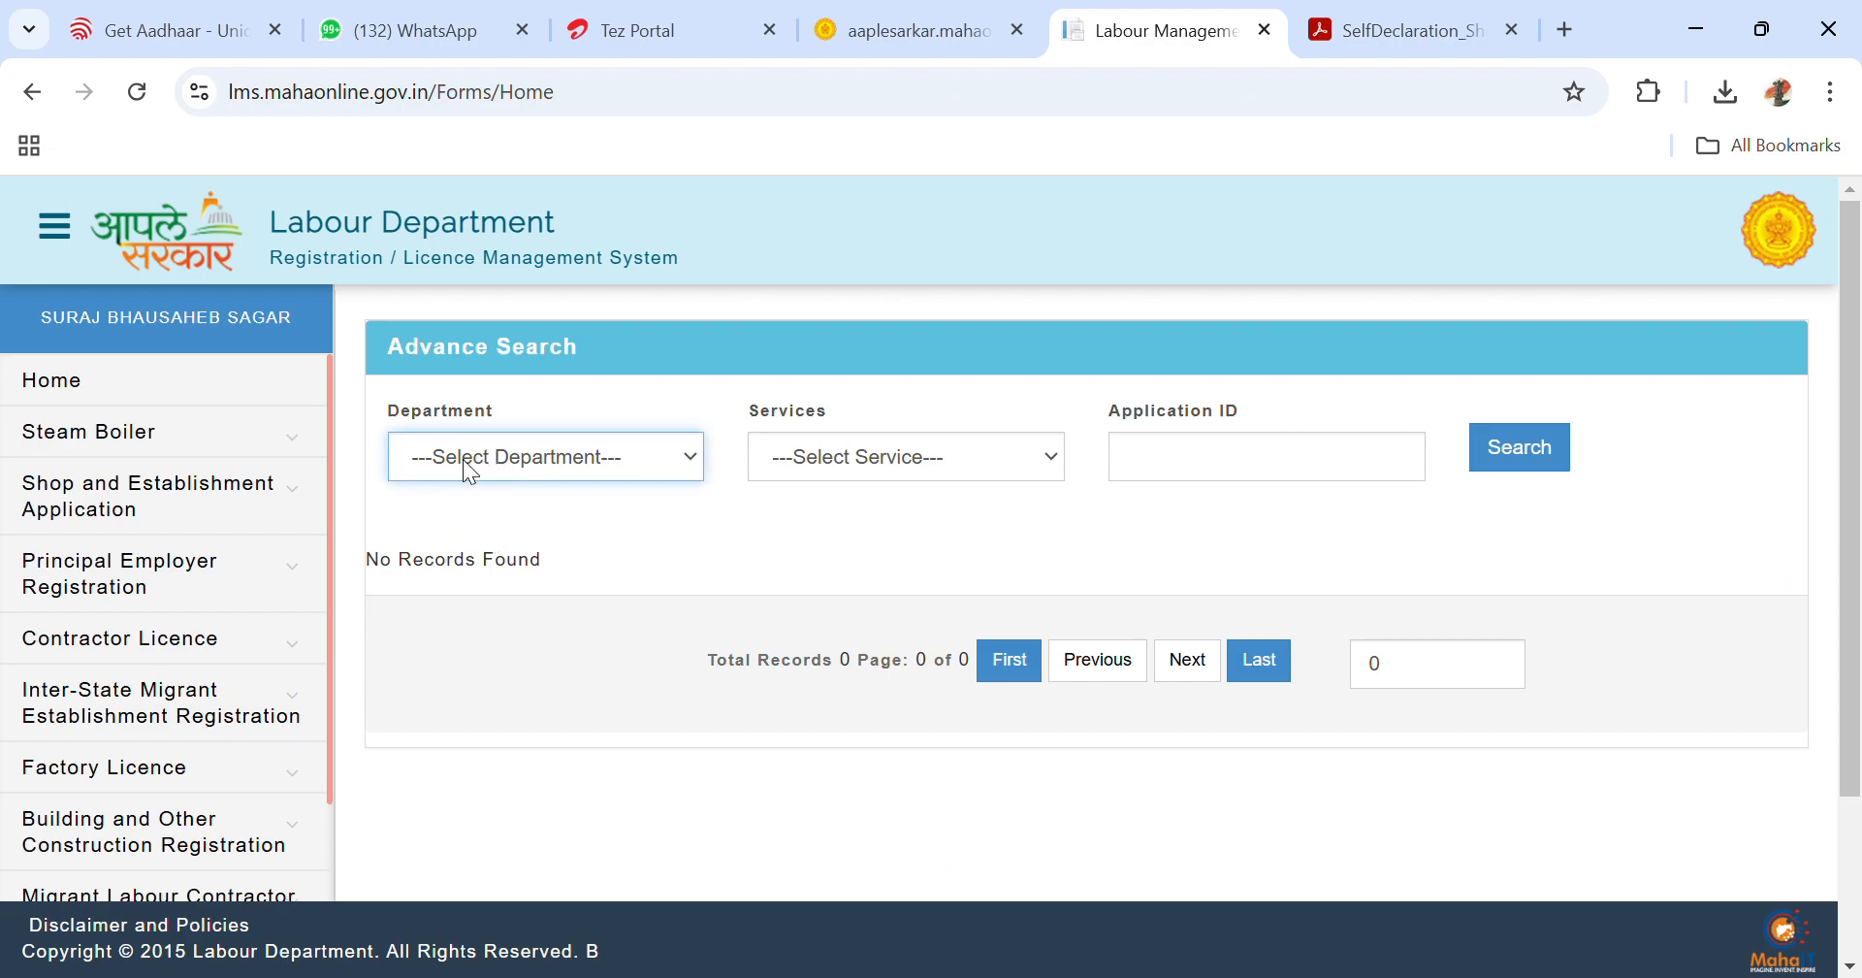
click(463, 523)
click(814, 458)
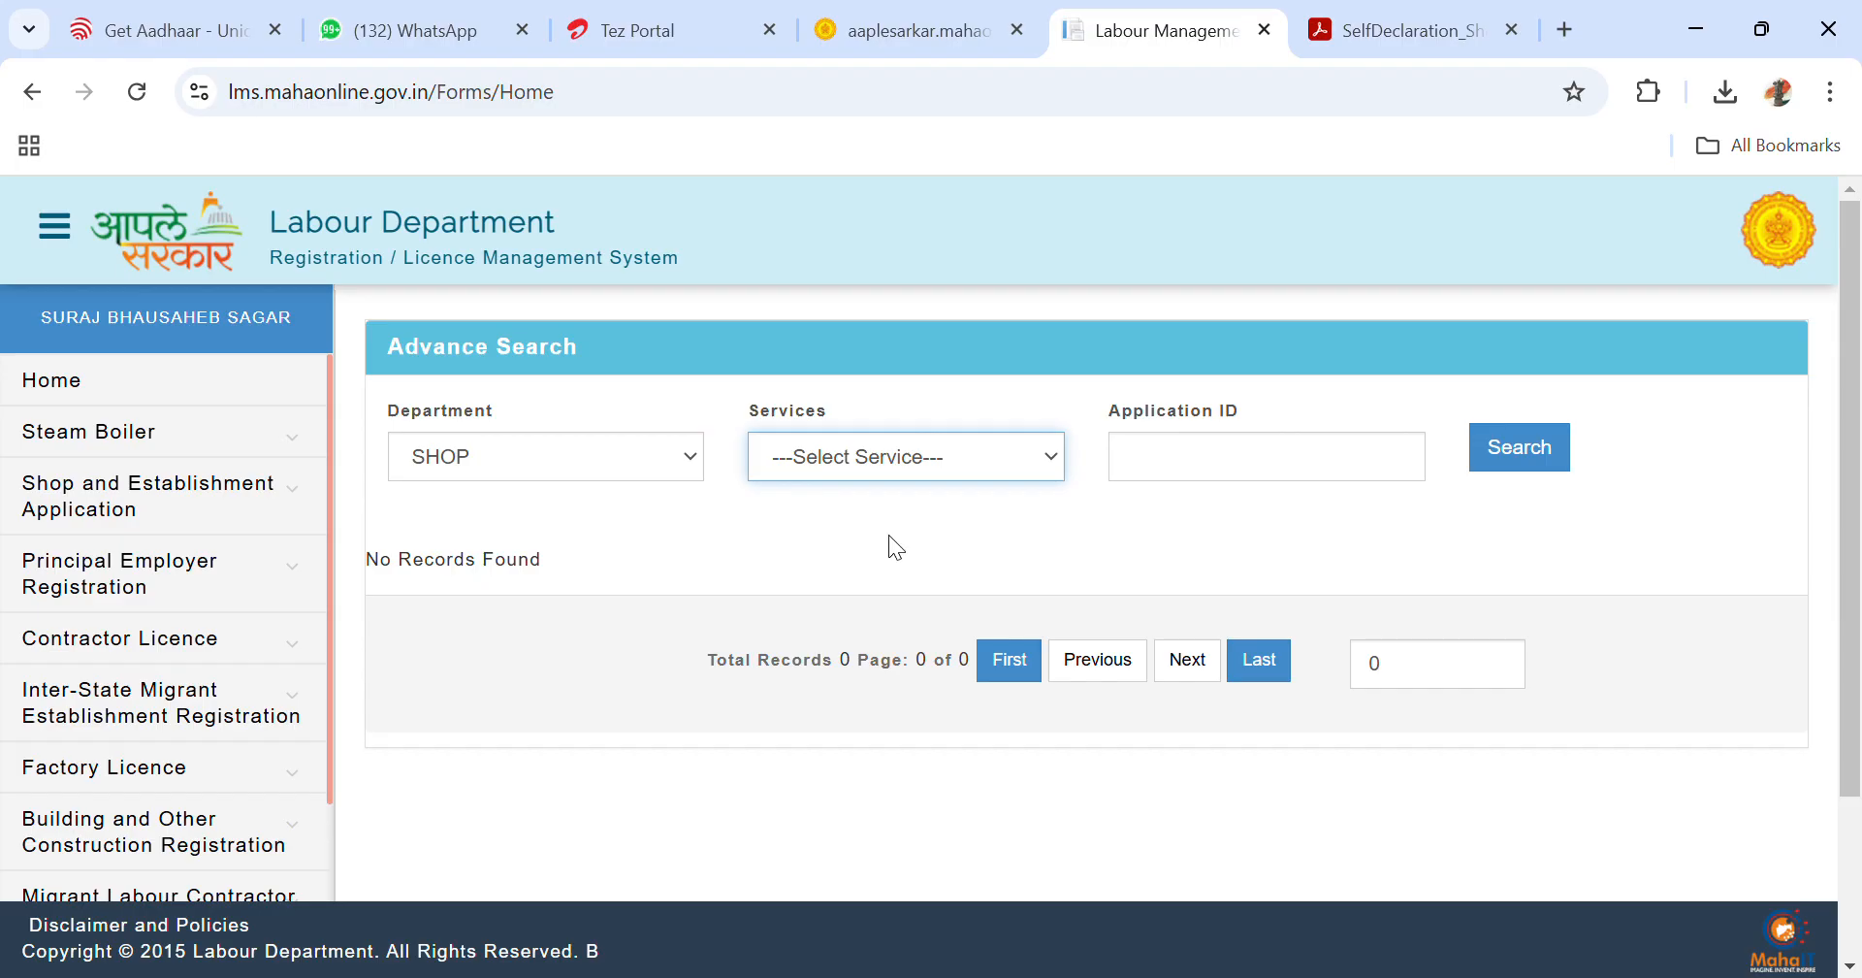
click(1032, 532)
click(1511, 457)
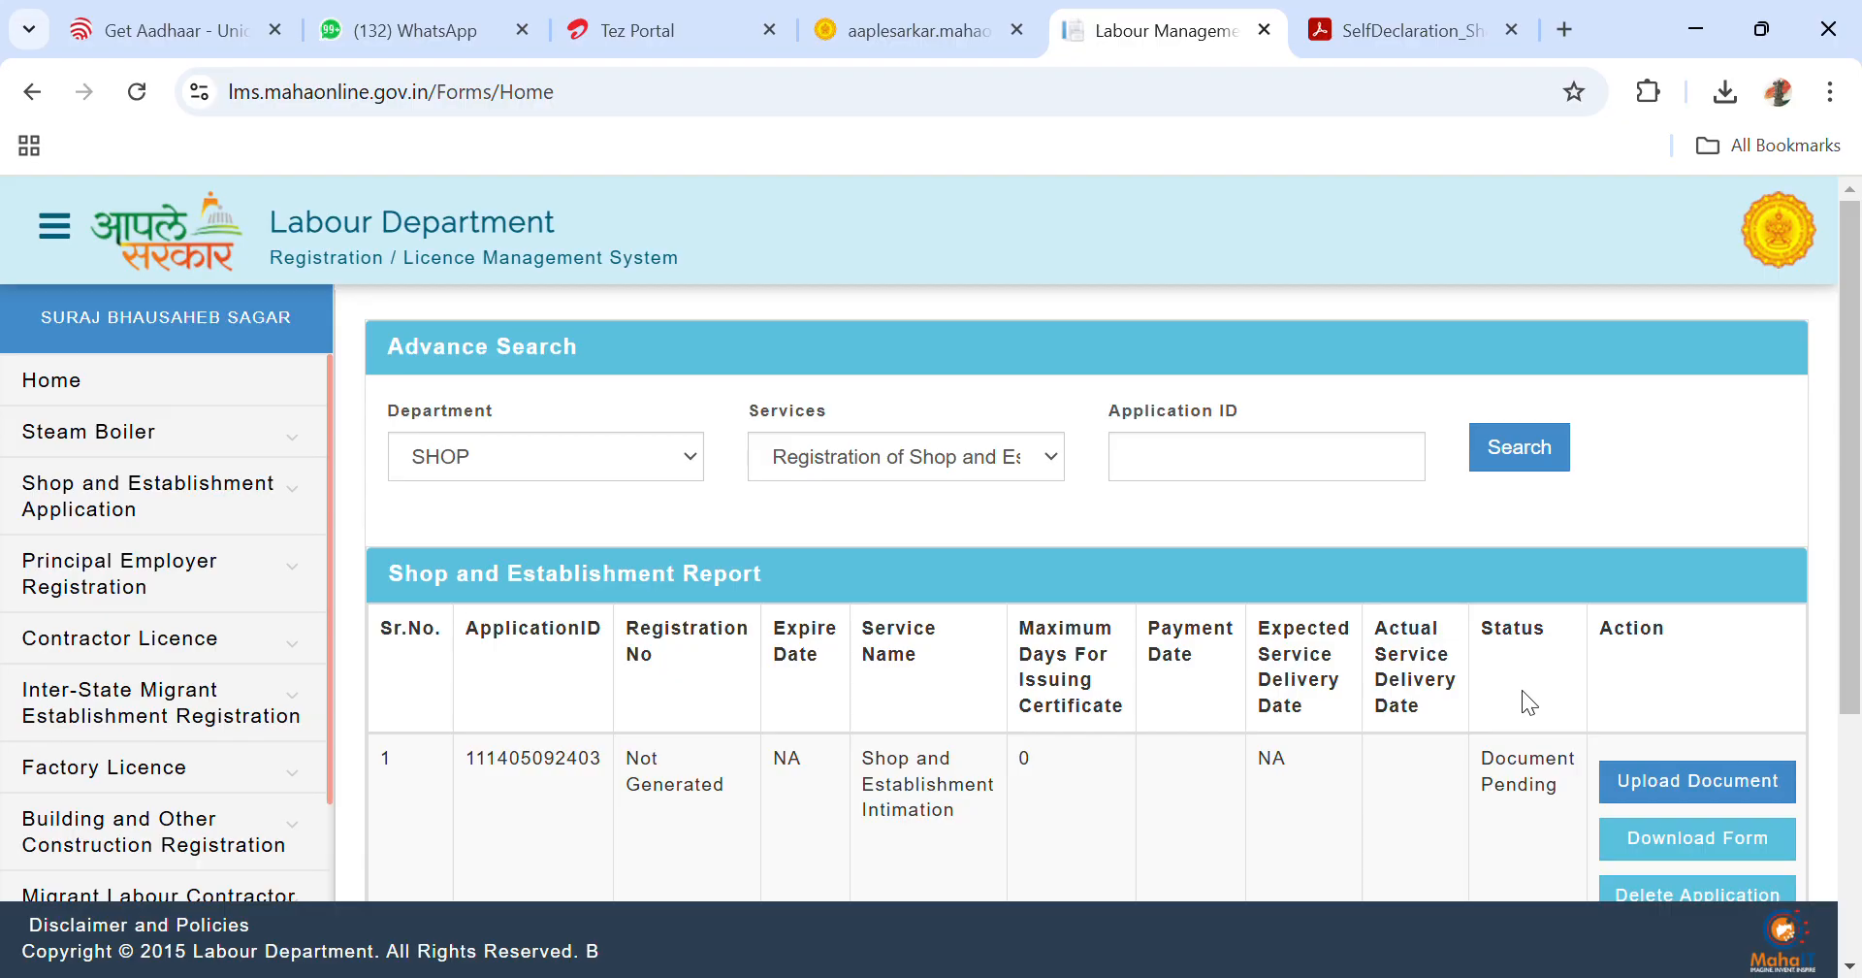
scroll(1636, 730, down, 3)
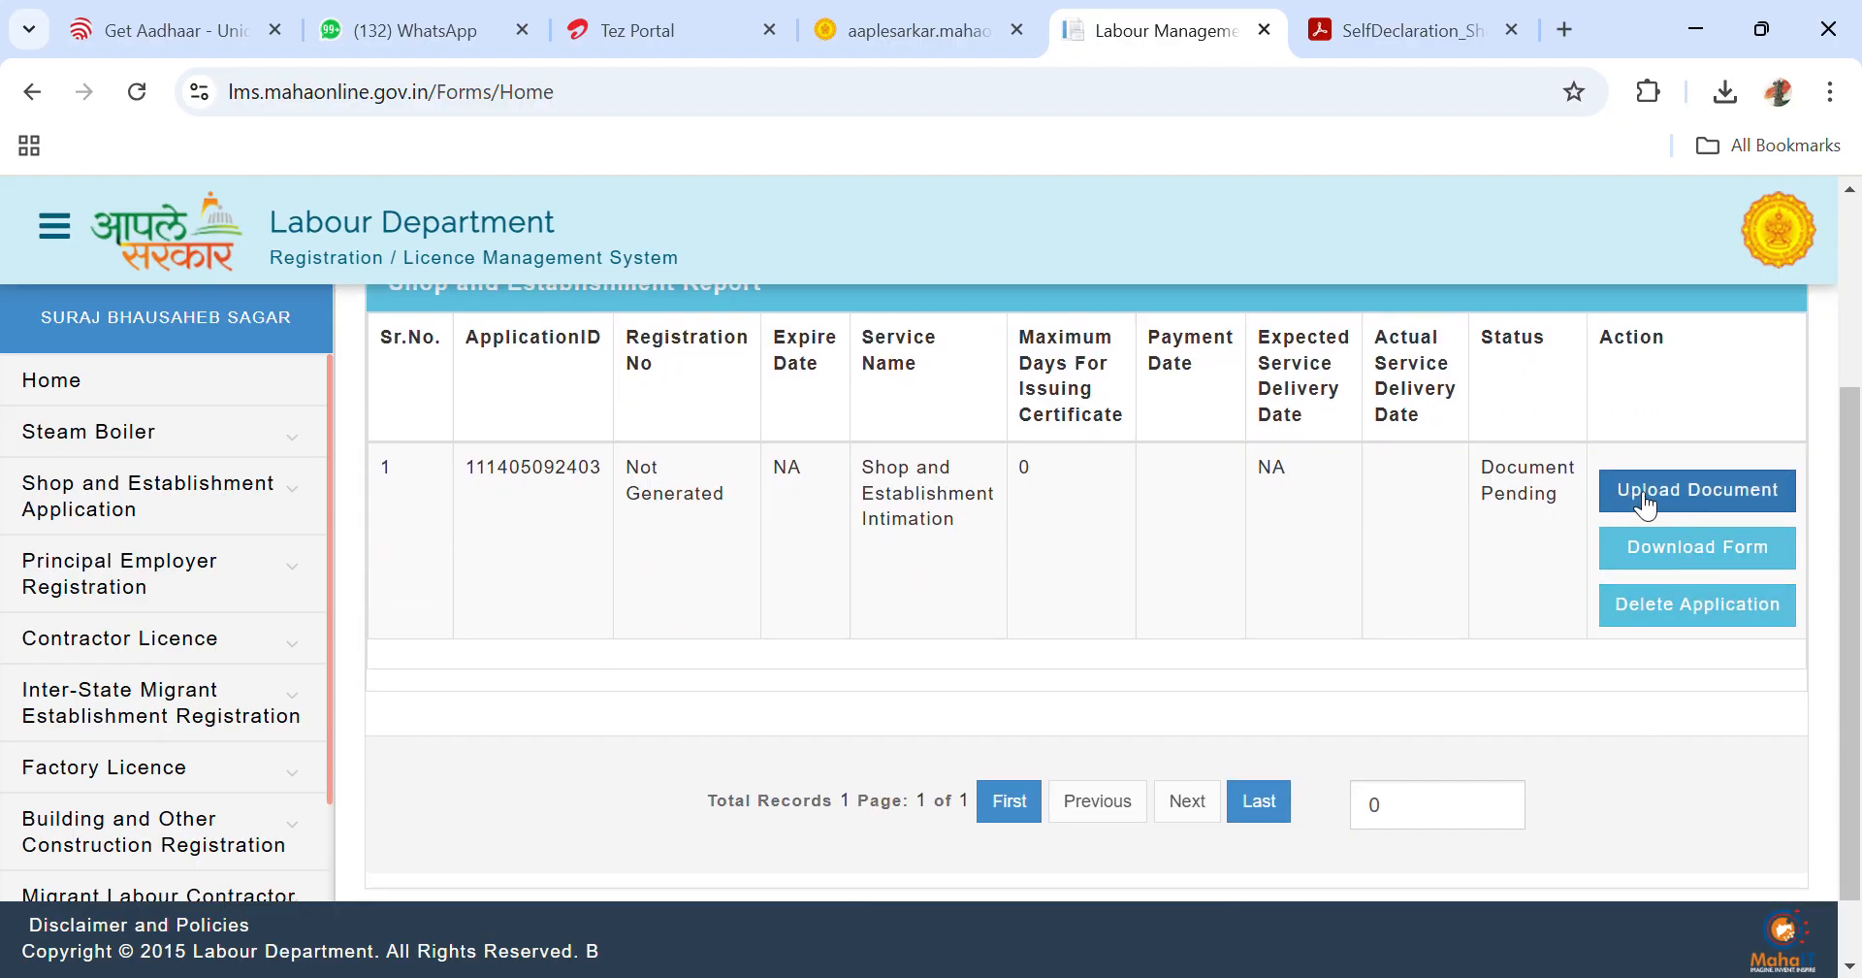
Open the application's Upload Document page and tick Aadhar card and Self Declaration as ID proofs.
click(1692, 493)
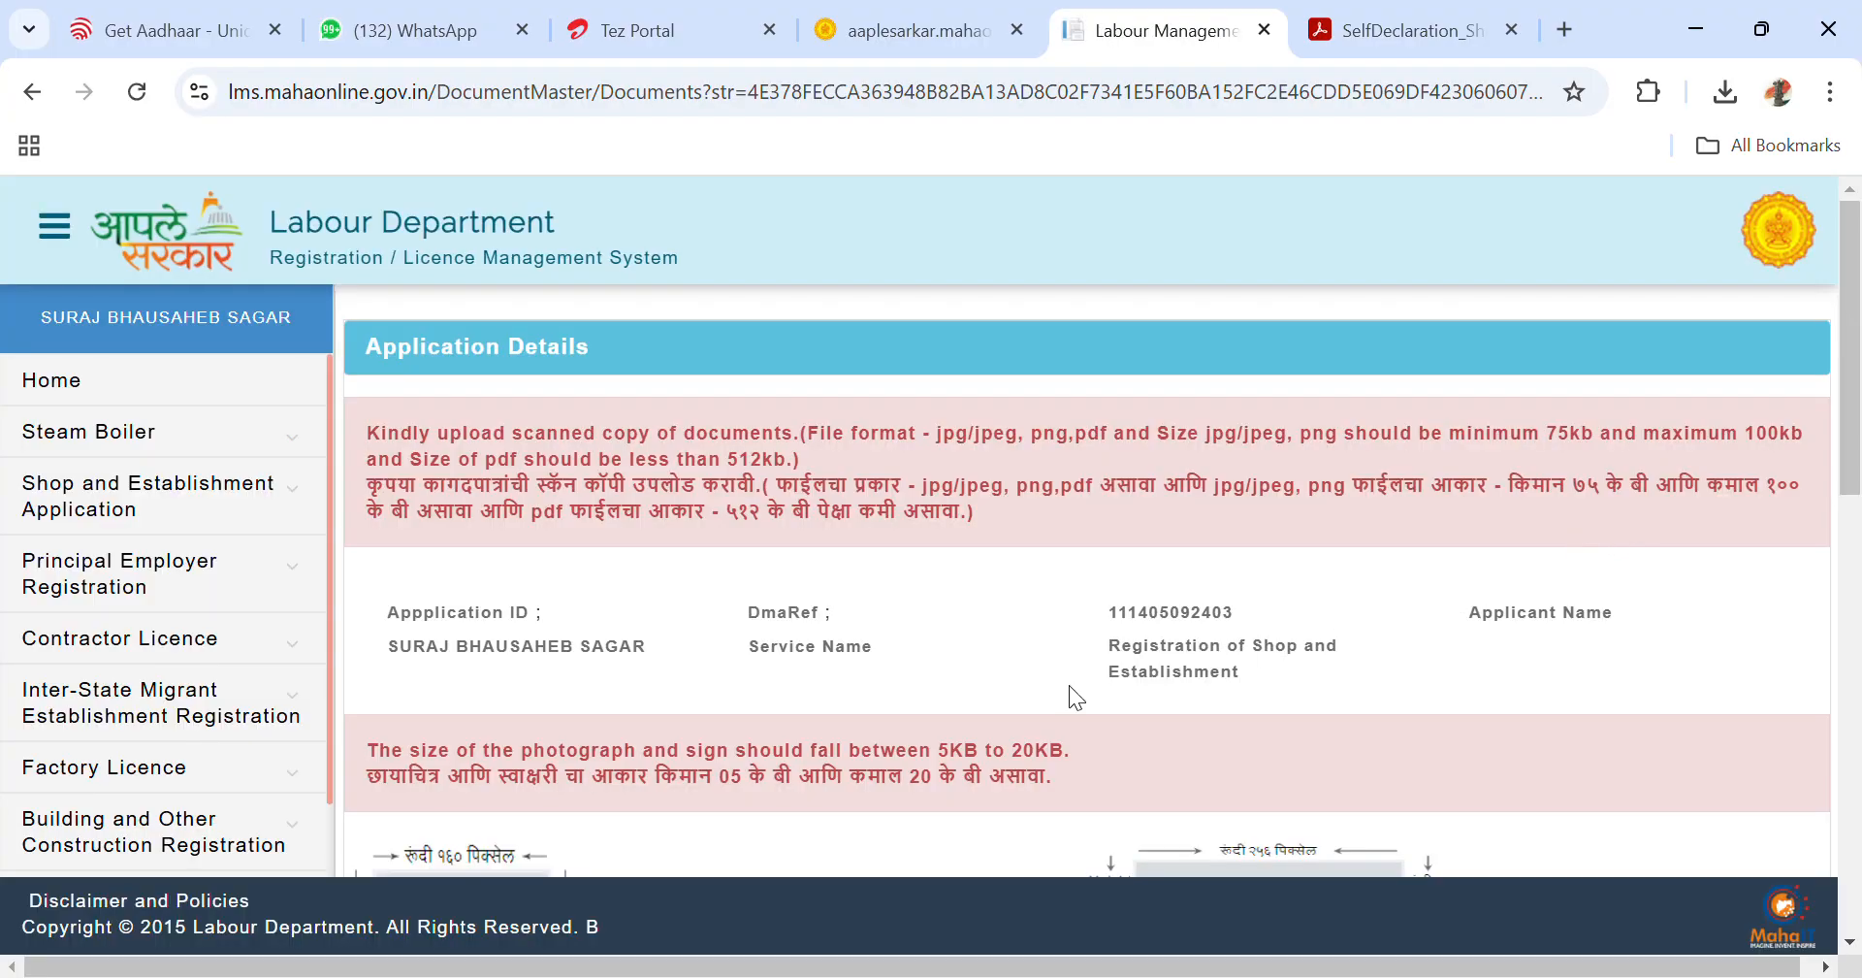
scroll(1058, 679, down, 3)
scroll(630, 650, down, 1)
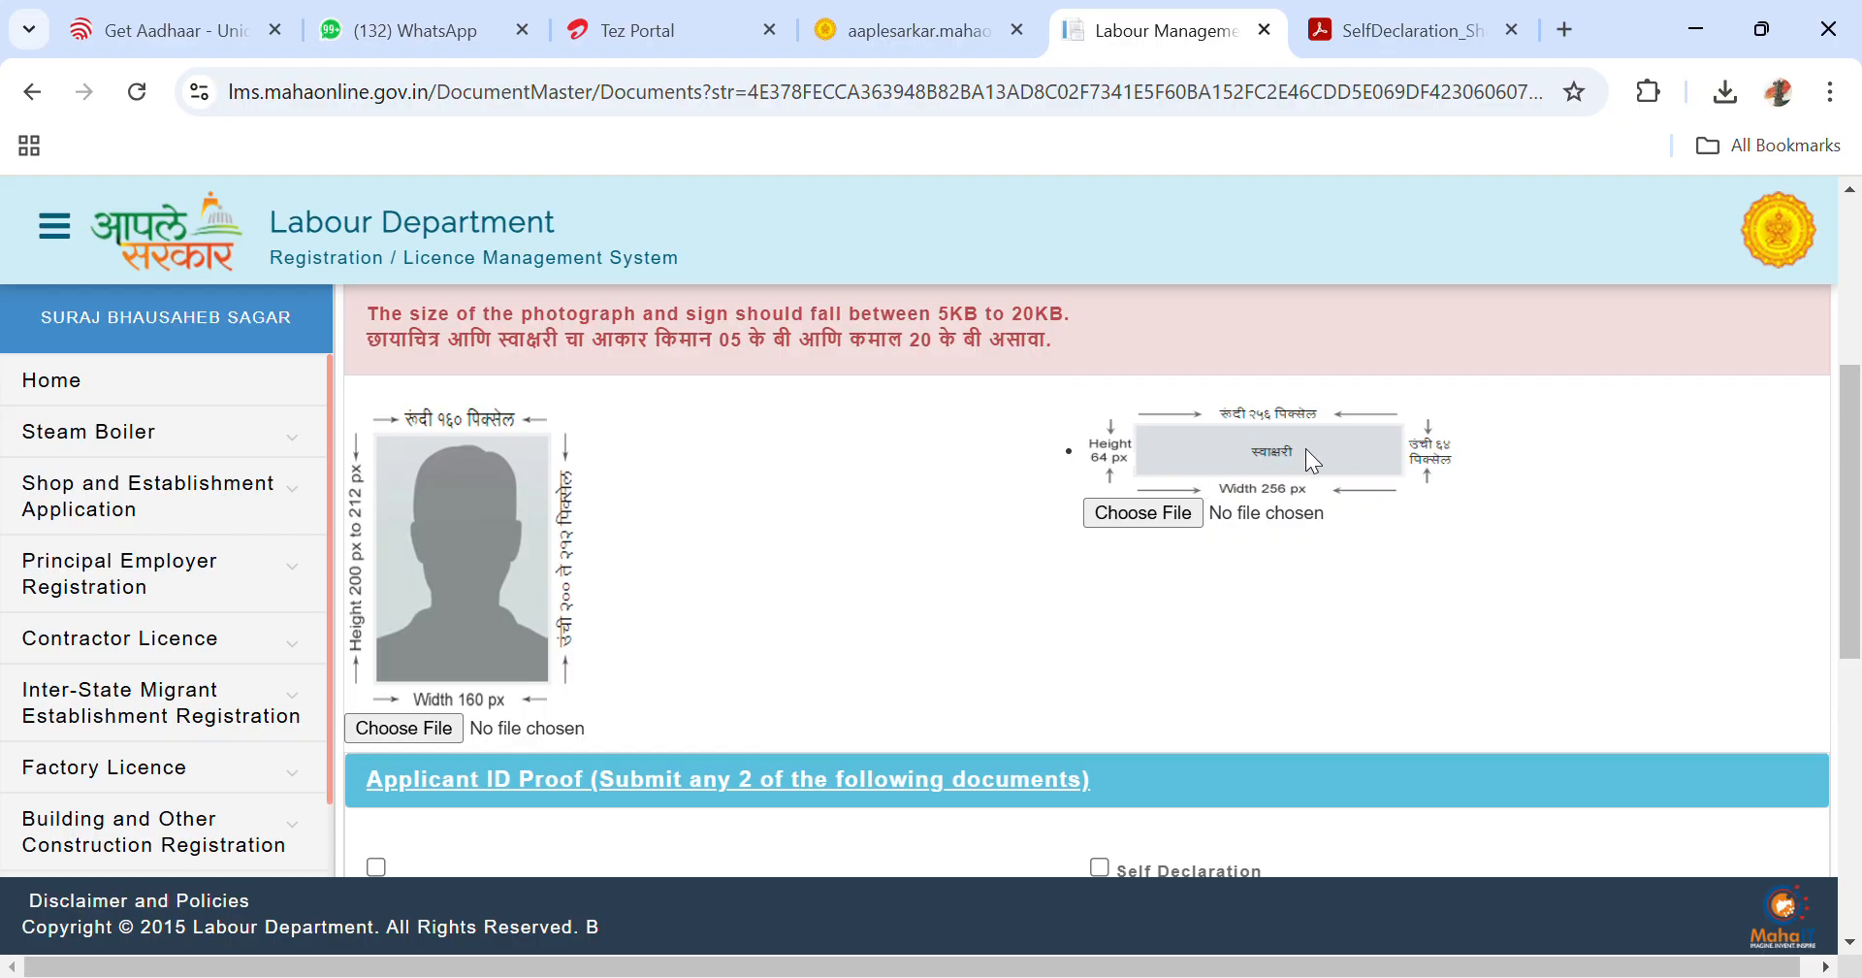
scroll(1232, 560, down, 3)
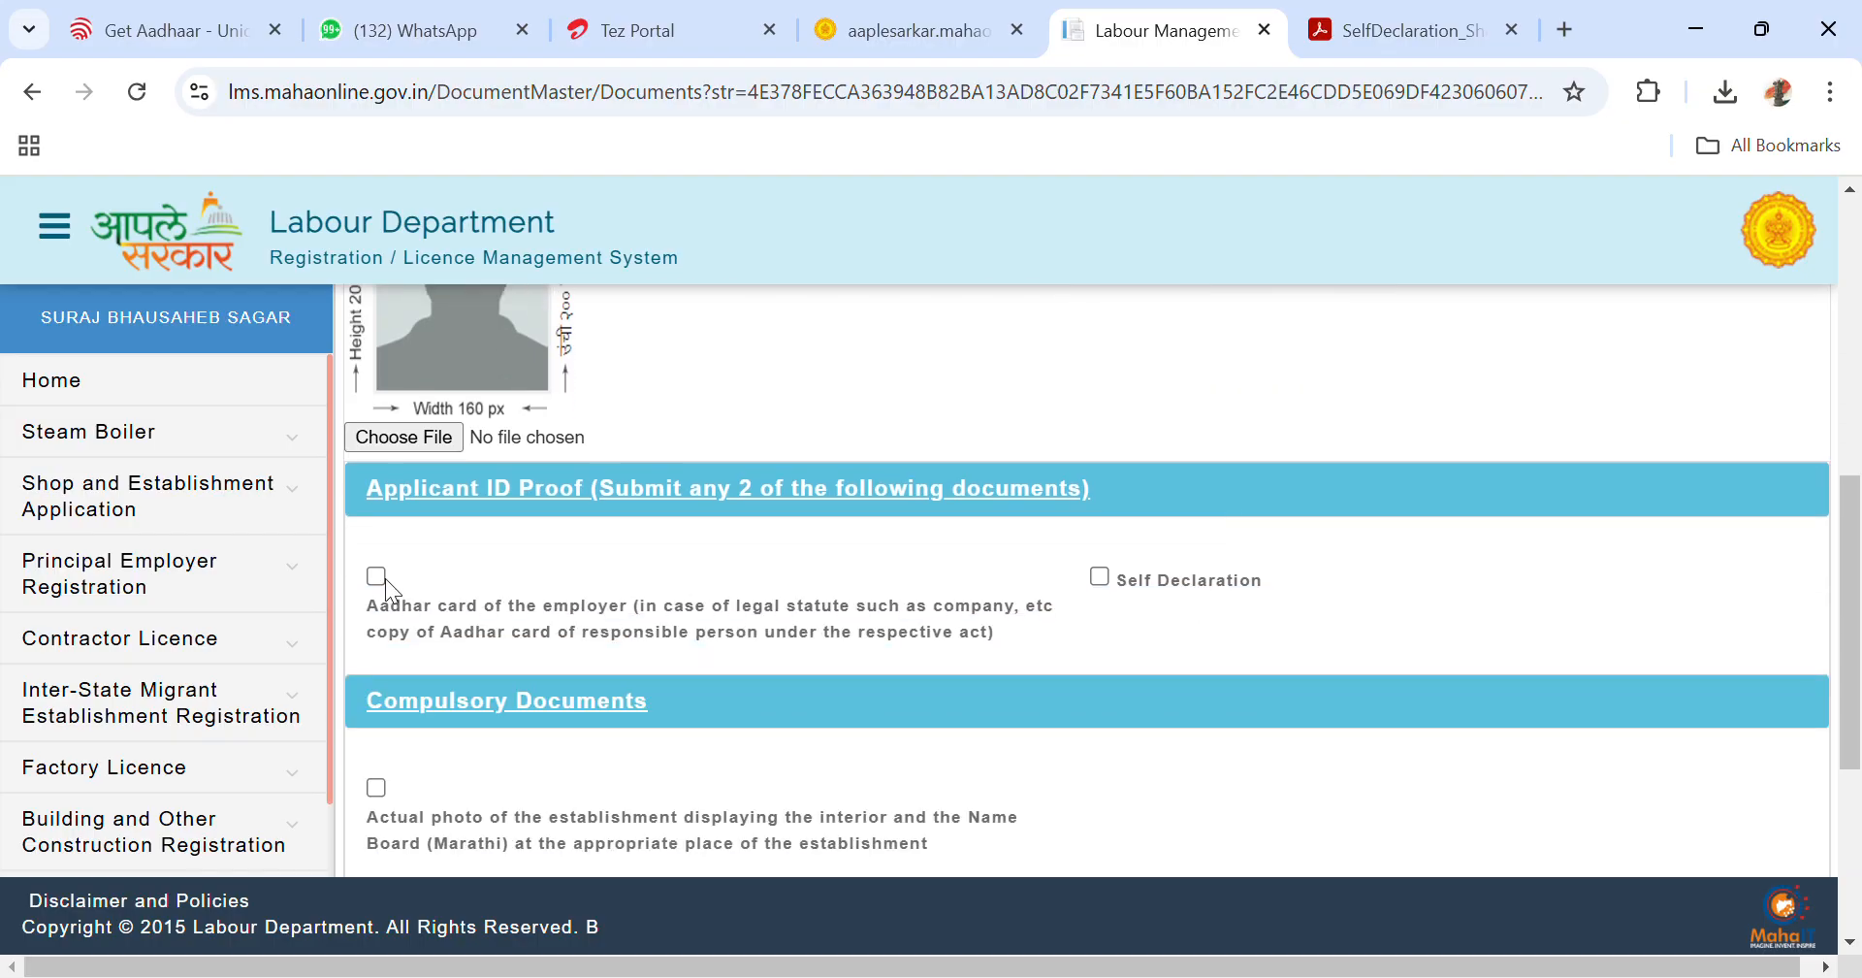
click(377, 577)
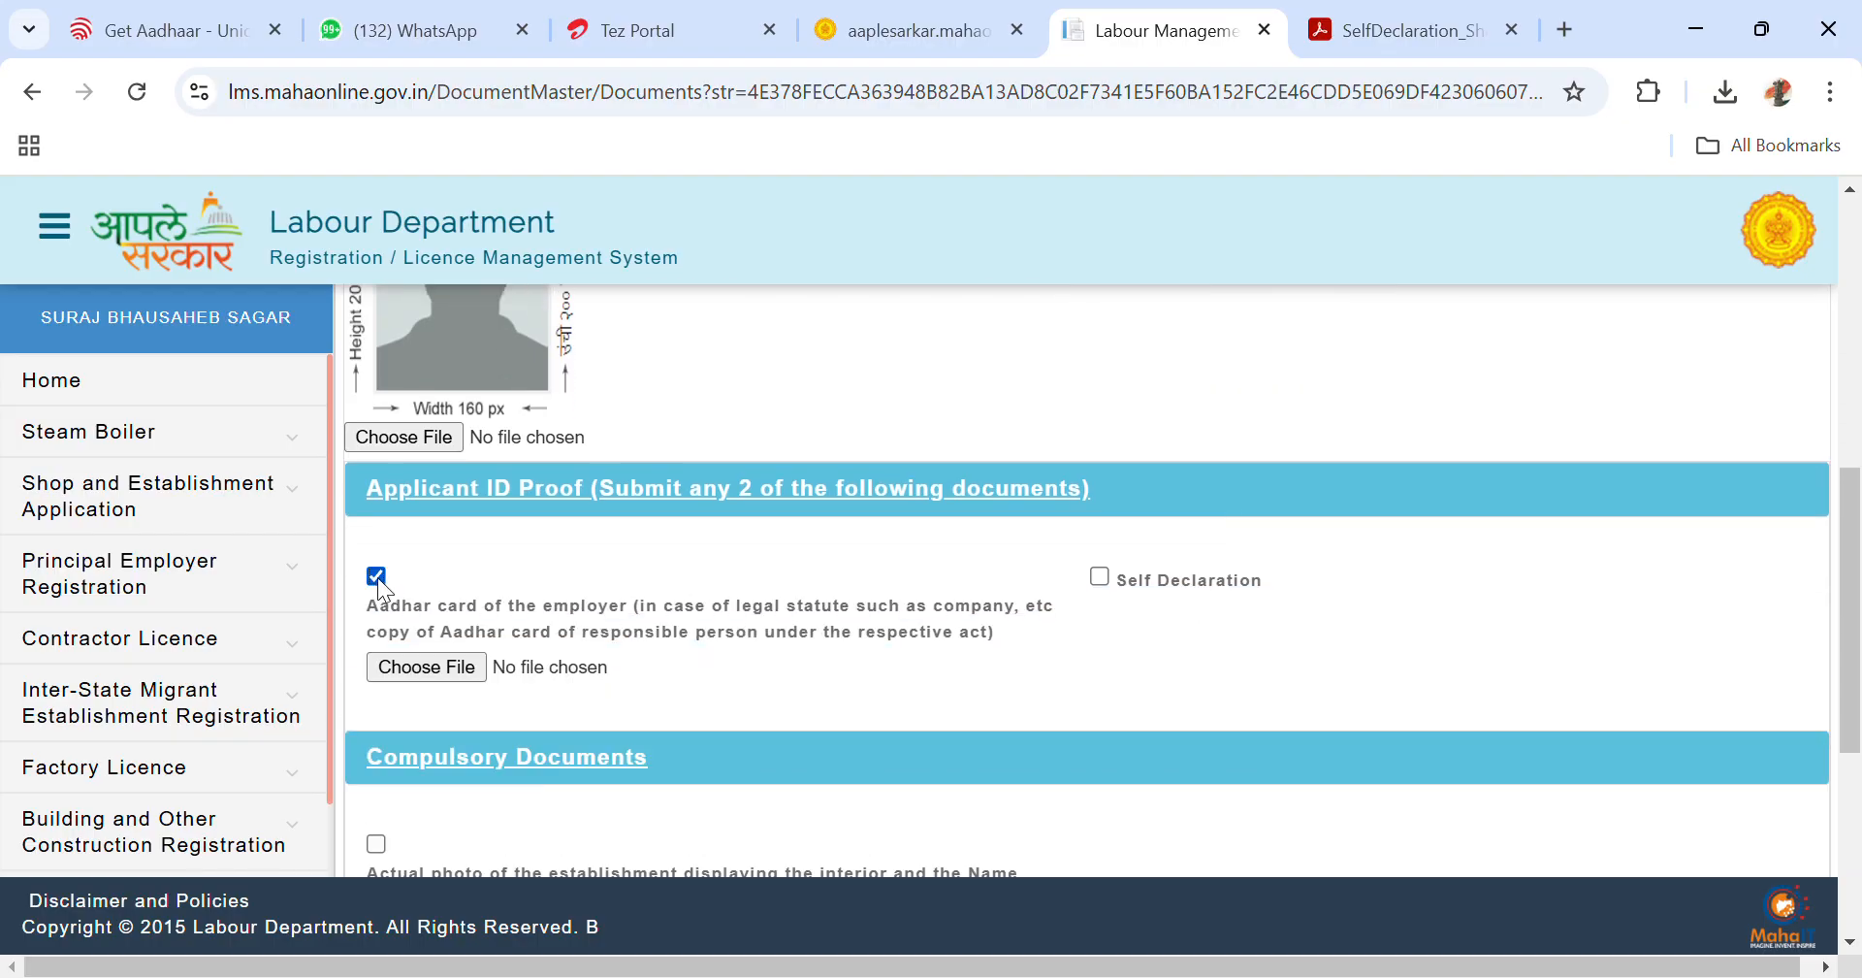
click(1100, 576)
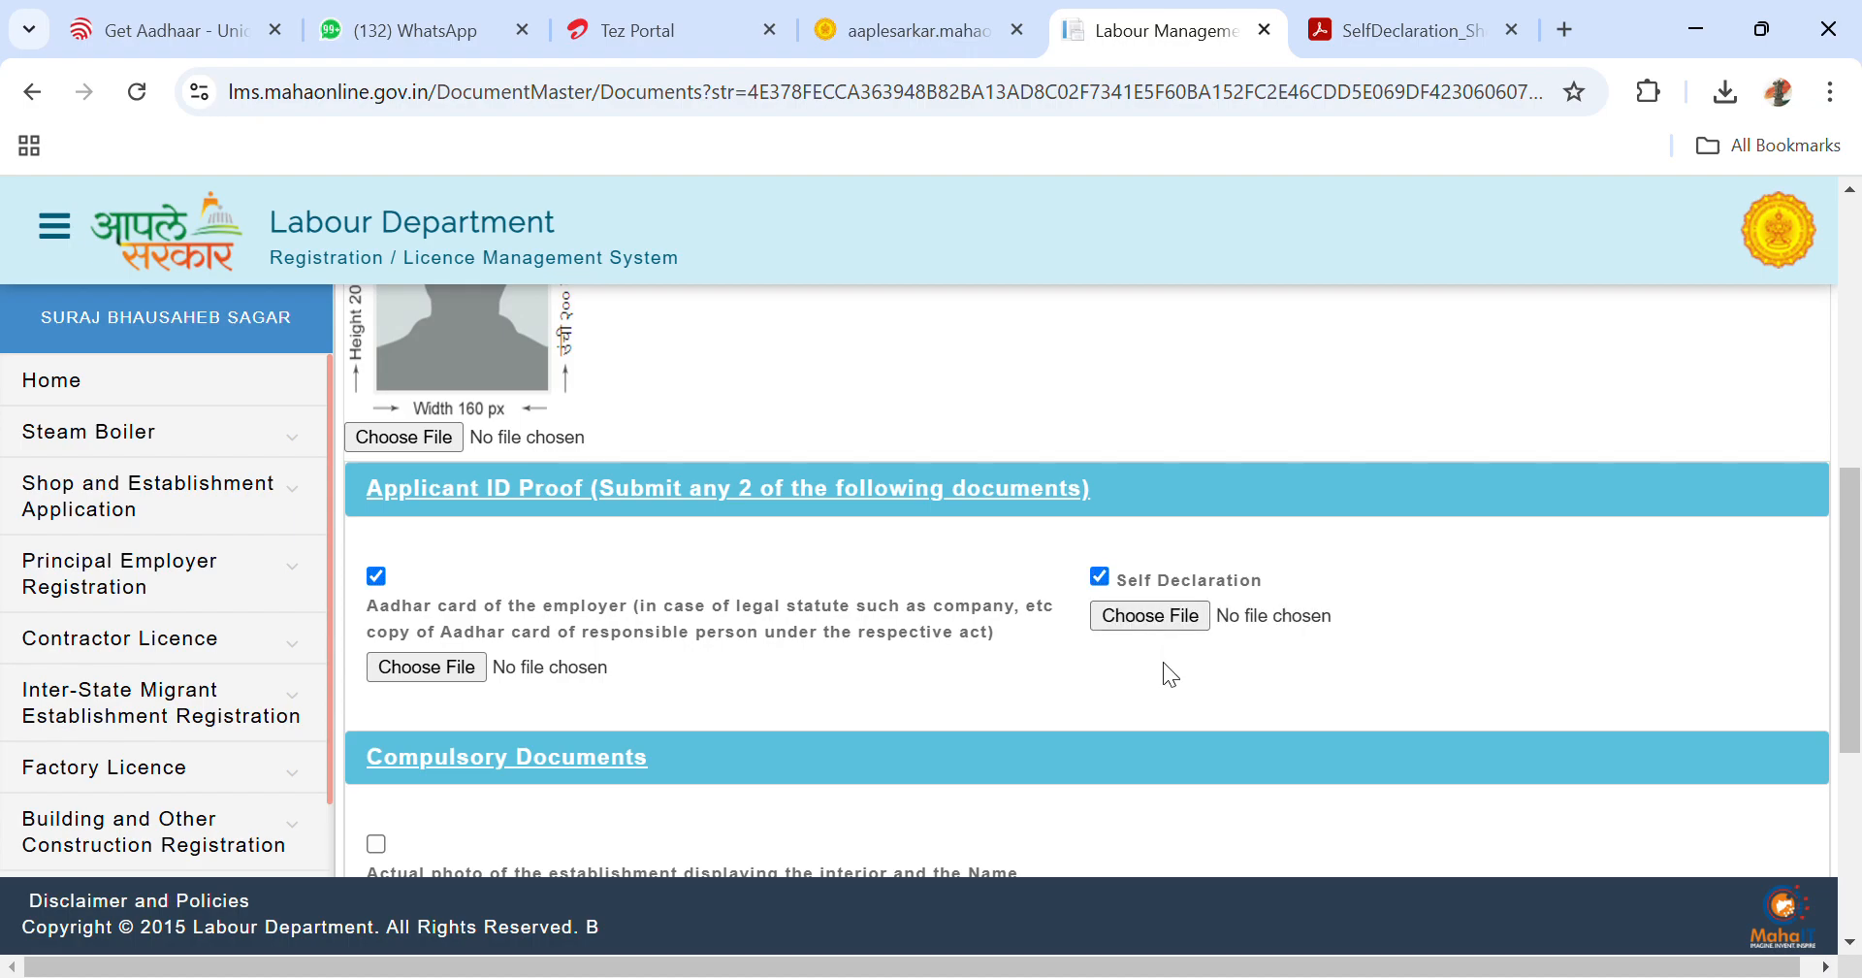
Expand Shop and Establishment Application and open the Self Declaration form PDF.
scroll(915, 650, up, 2)
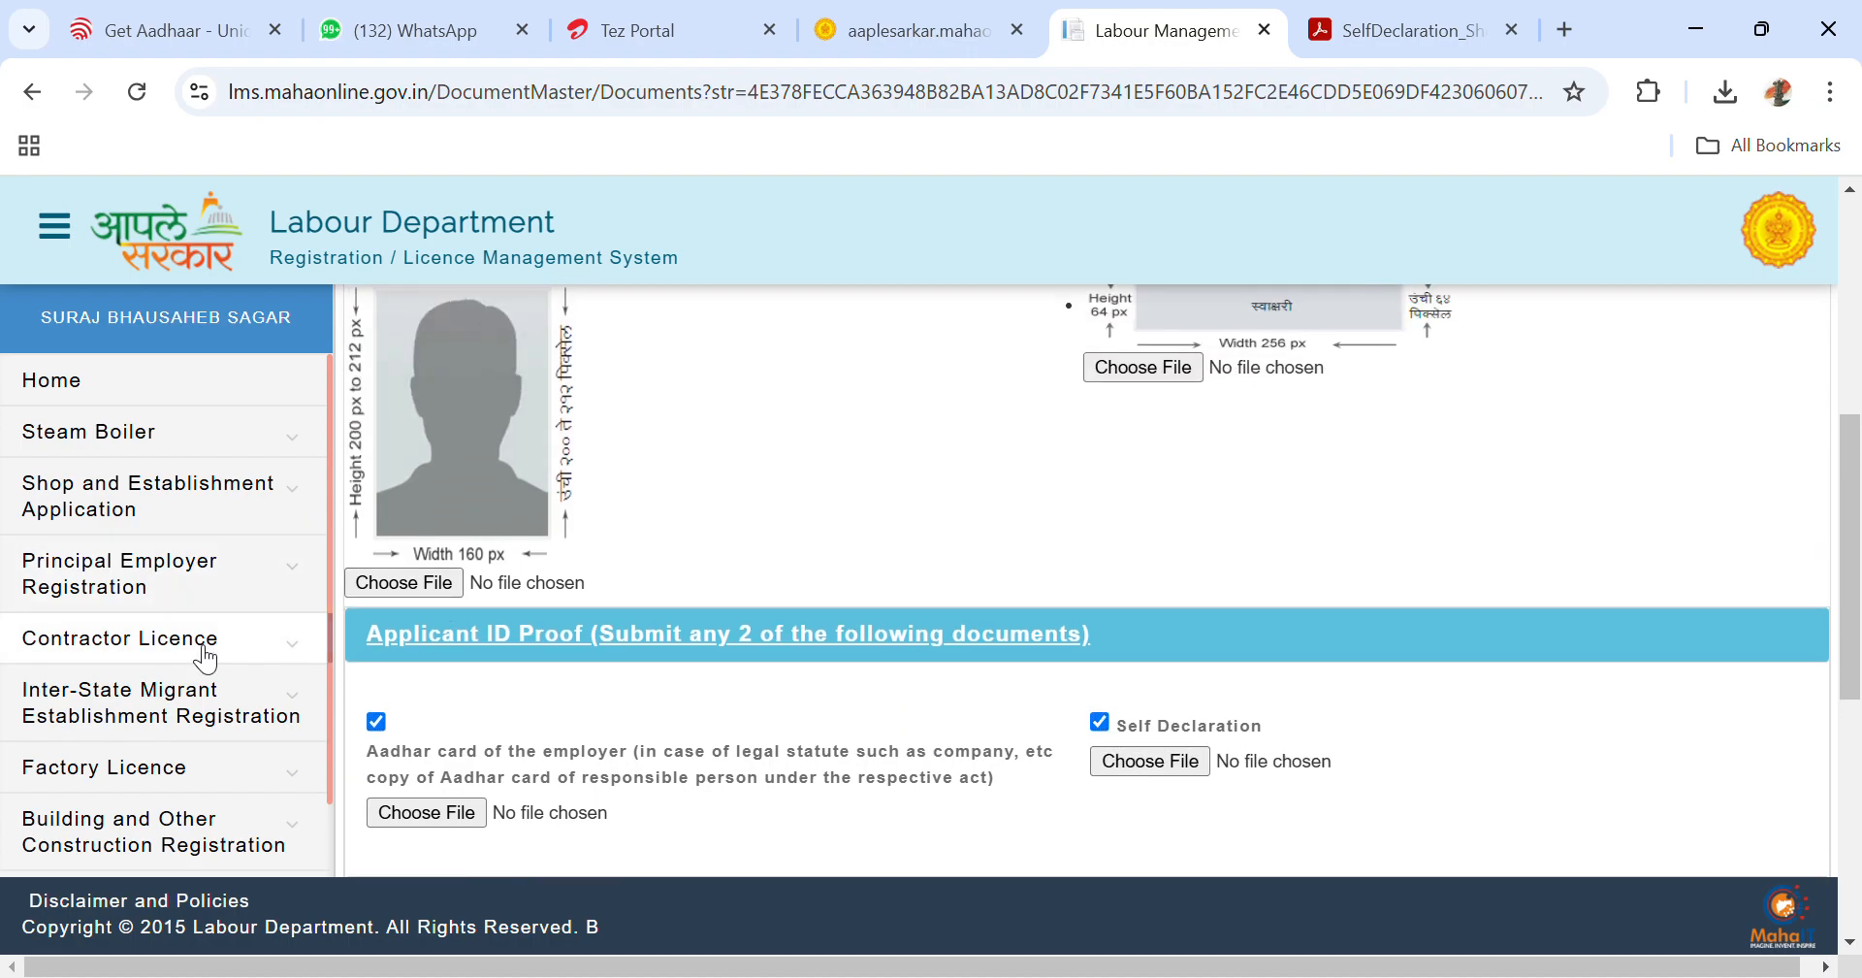
scroll(205, 658, up, 1)
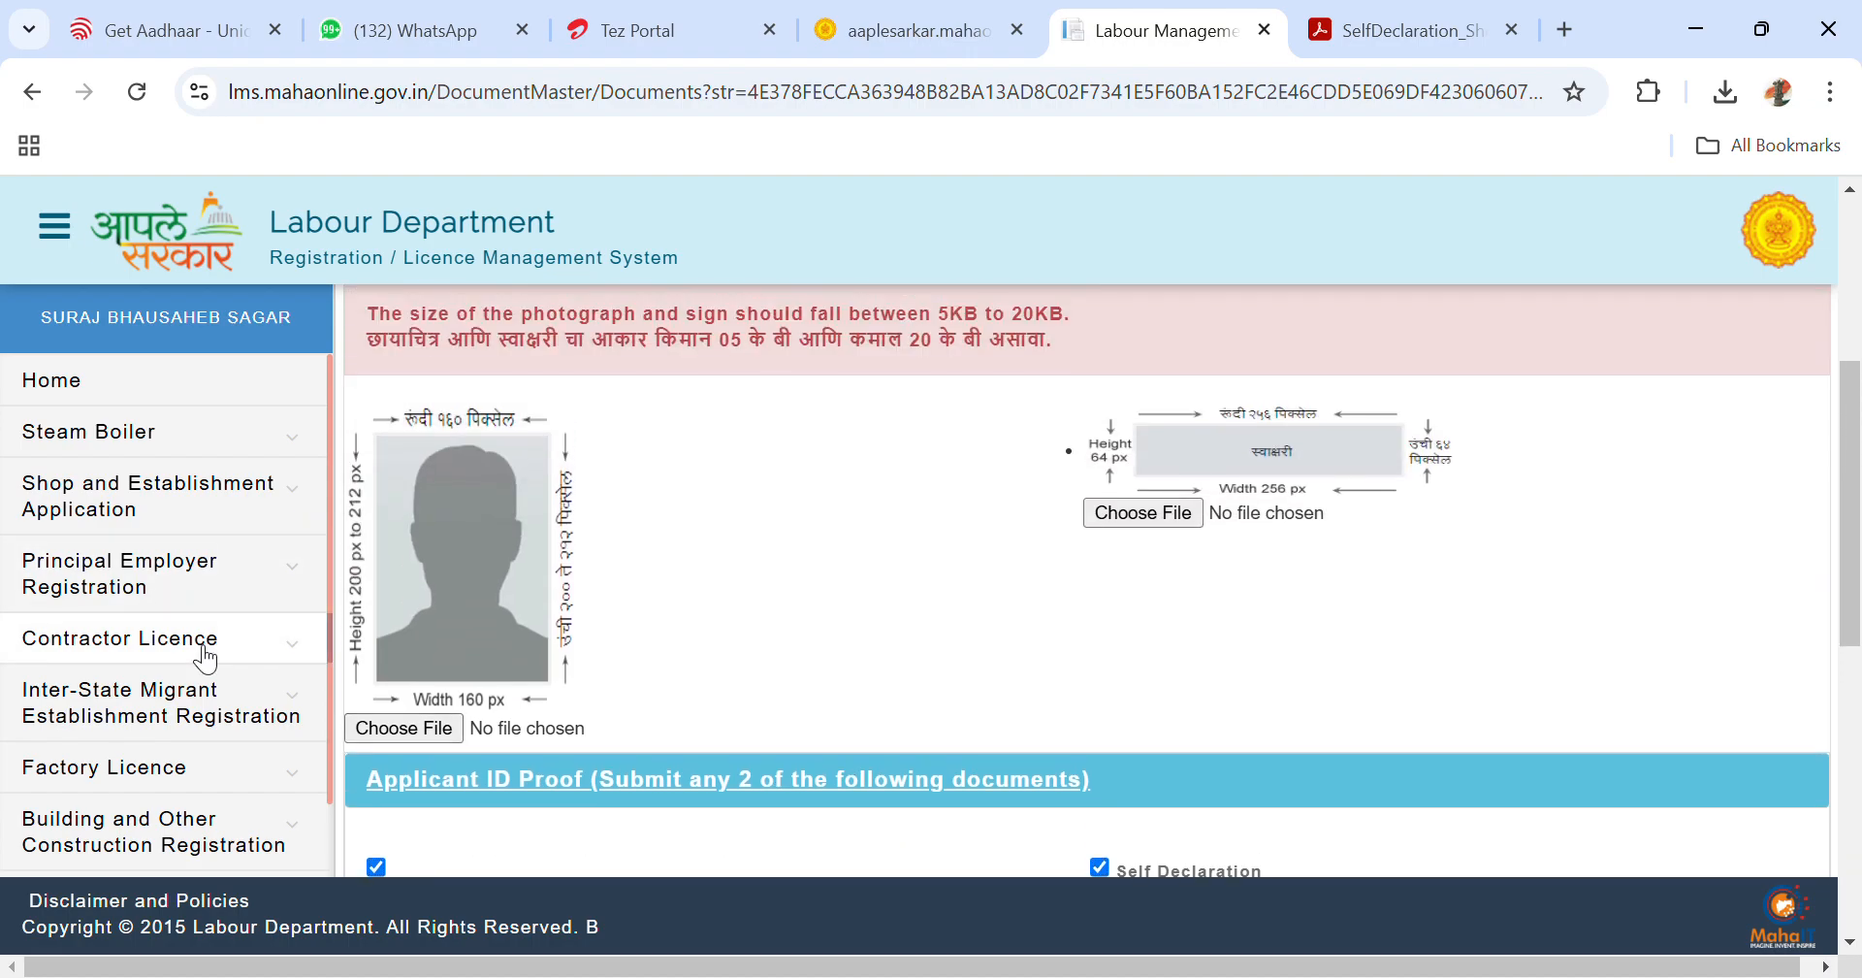
click(140, 509)
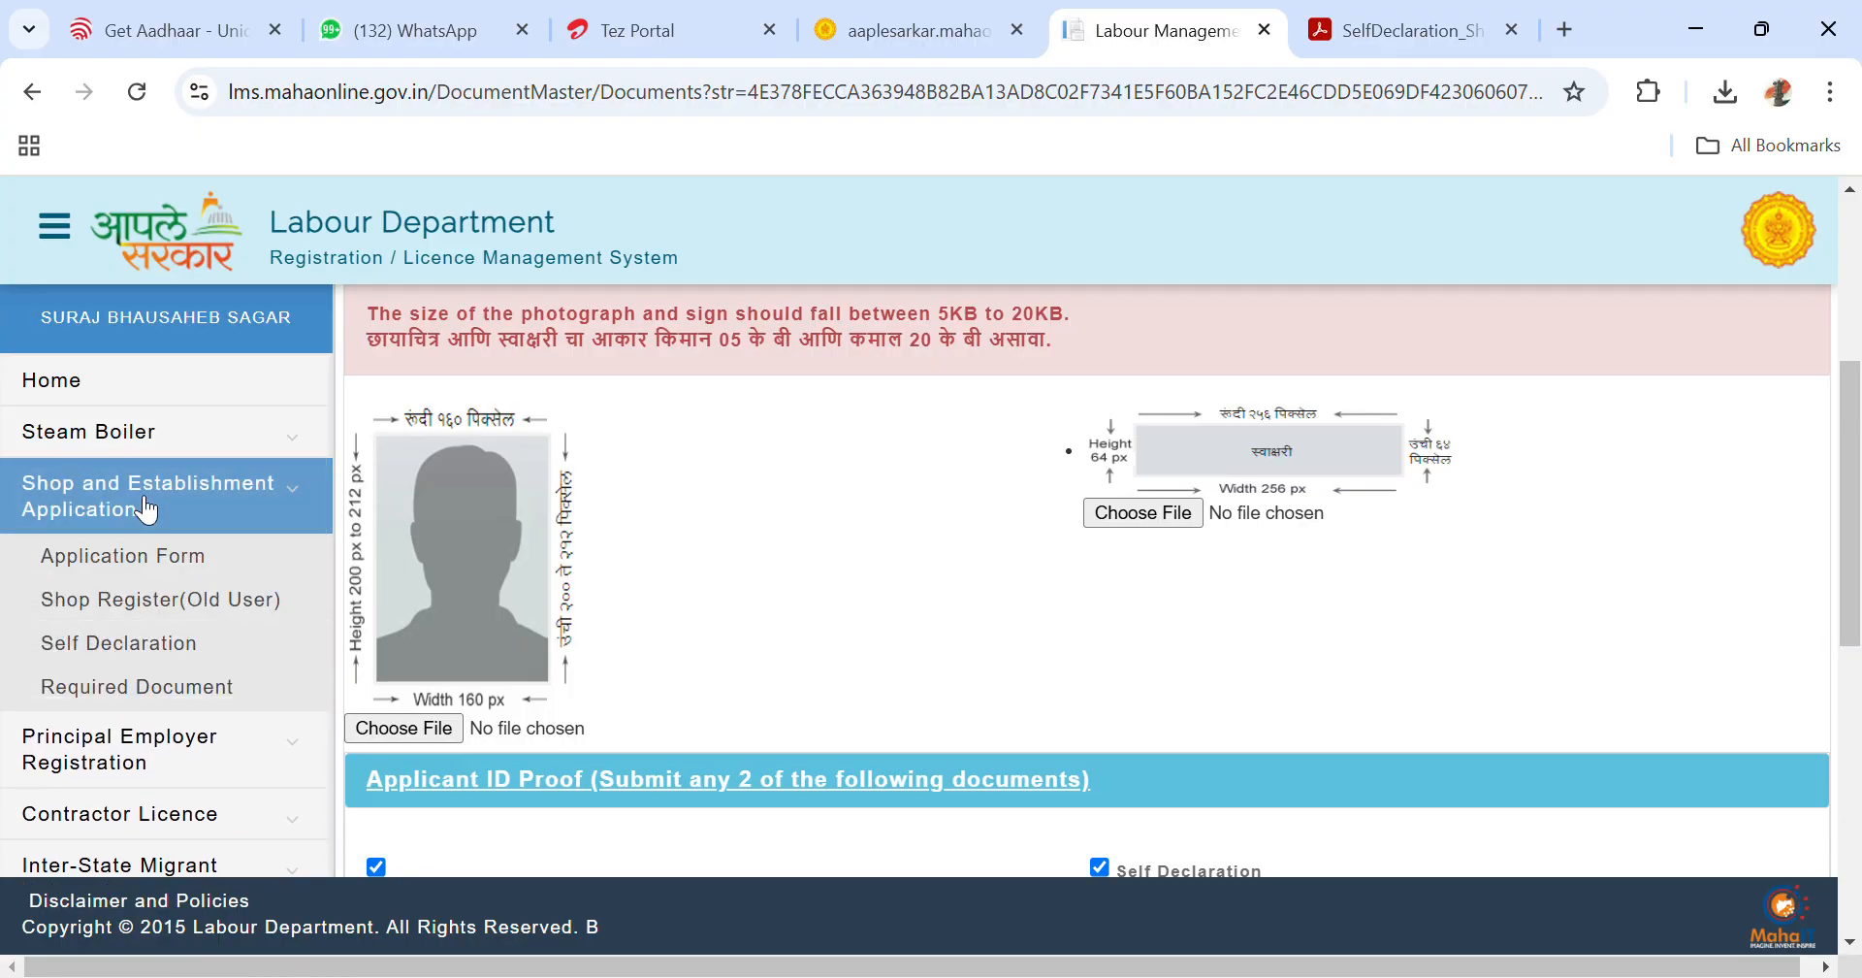
click(105, 645)
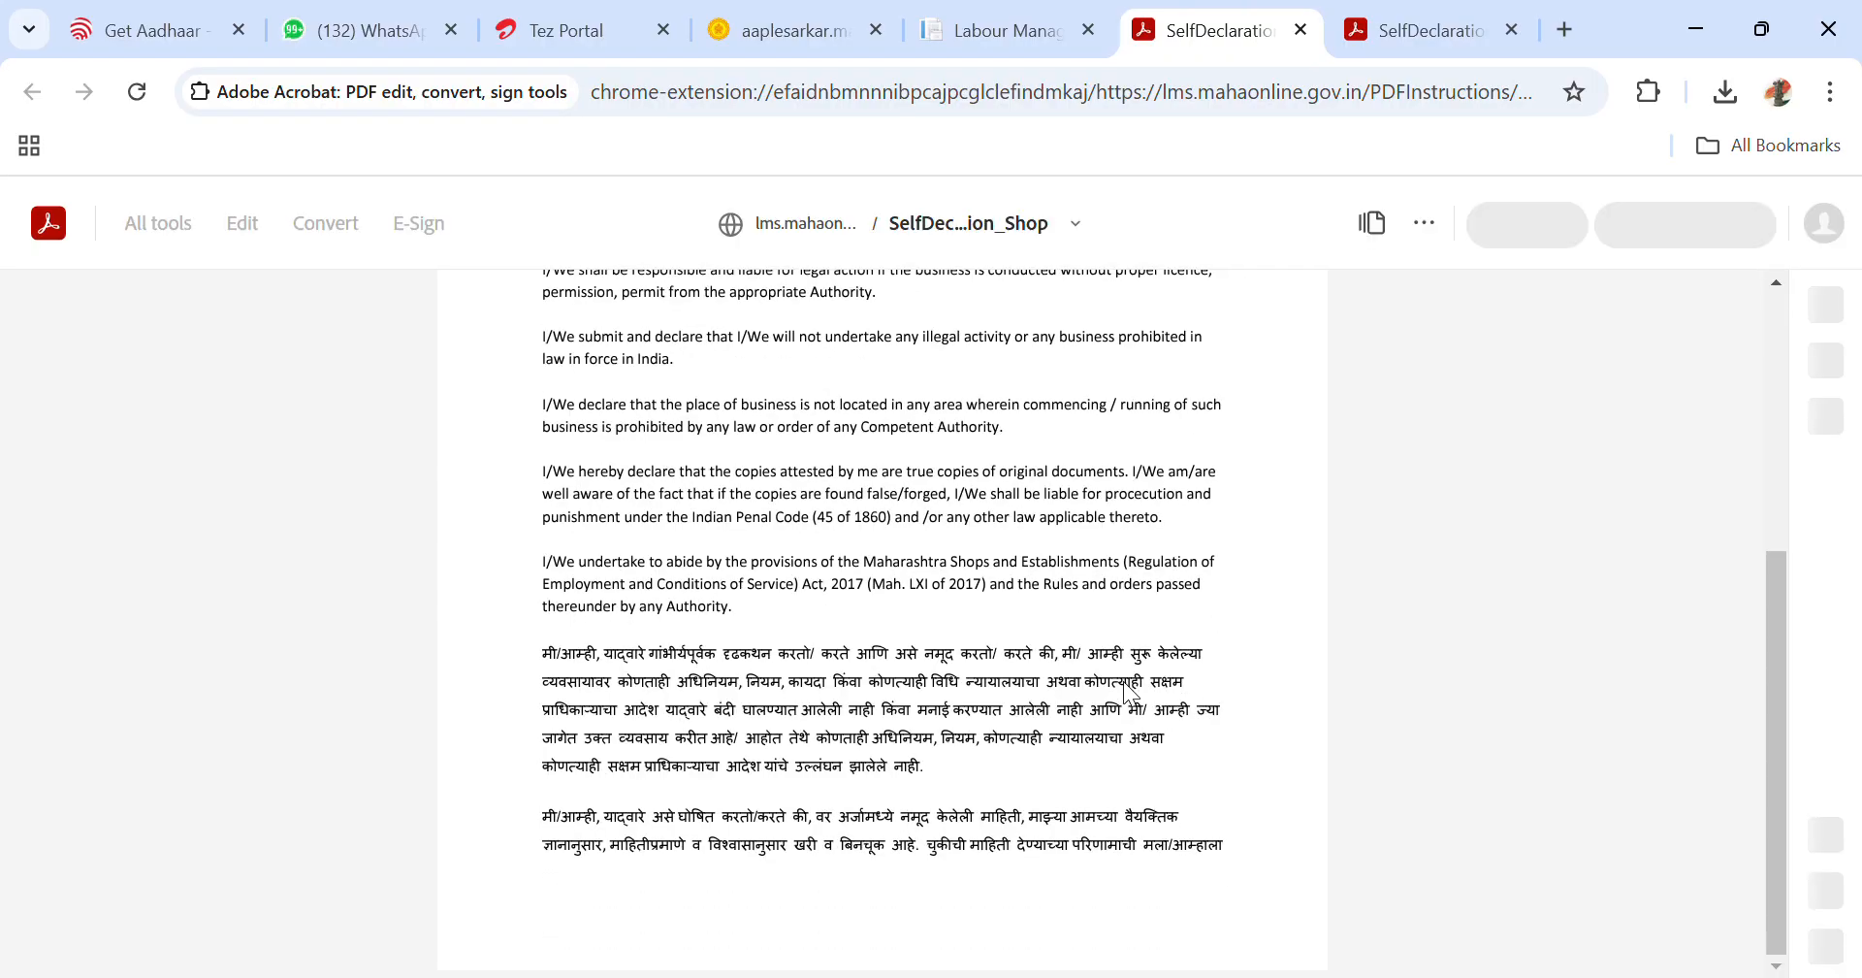
Read the Self Declaration PDF to the employer signature line, then return to the Labour Management tab.
scroll(1124, 683, down, 15)
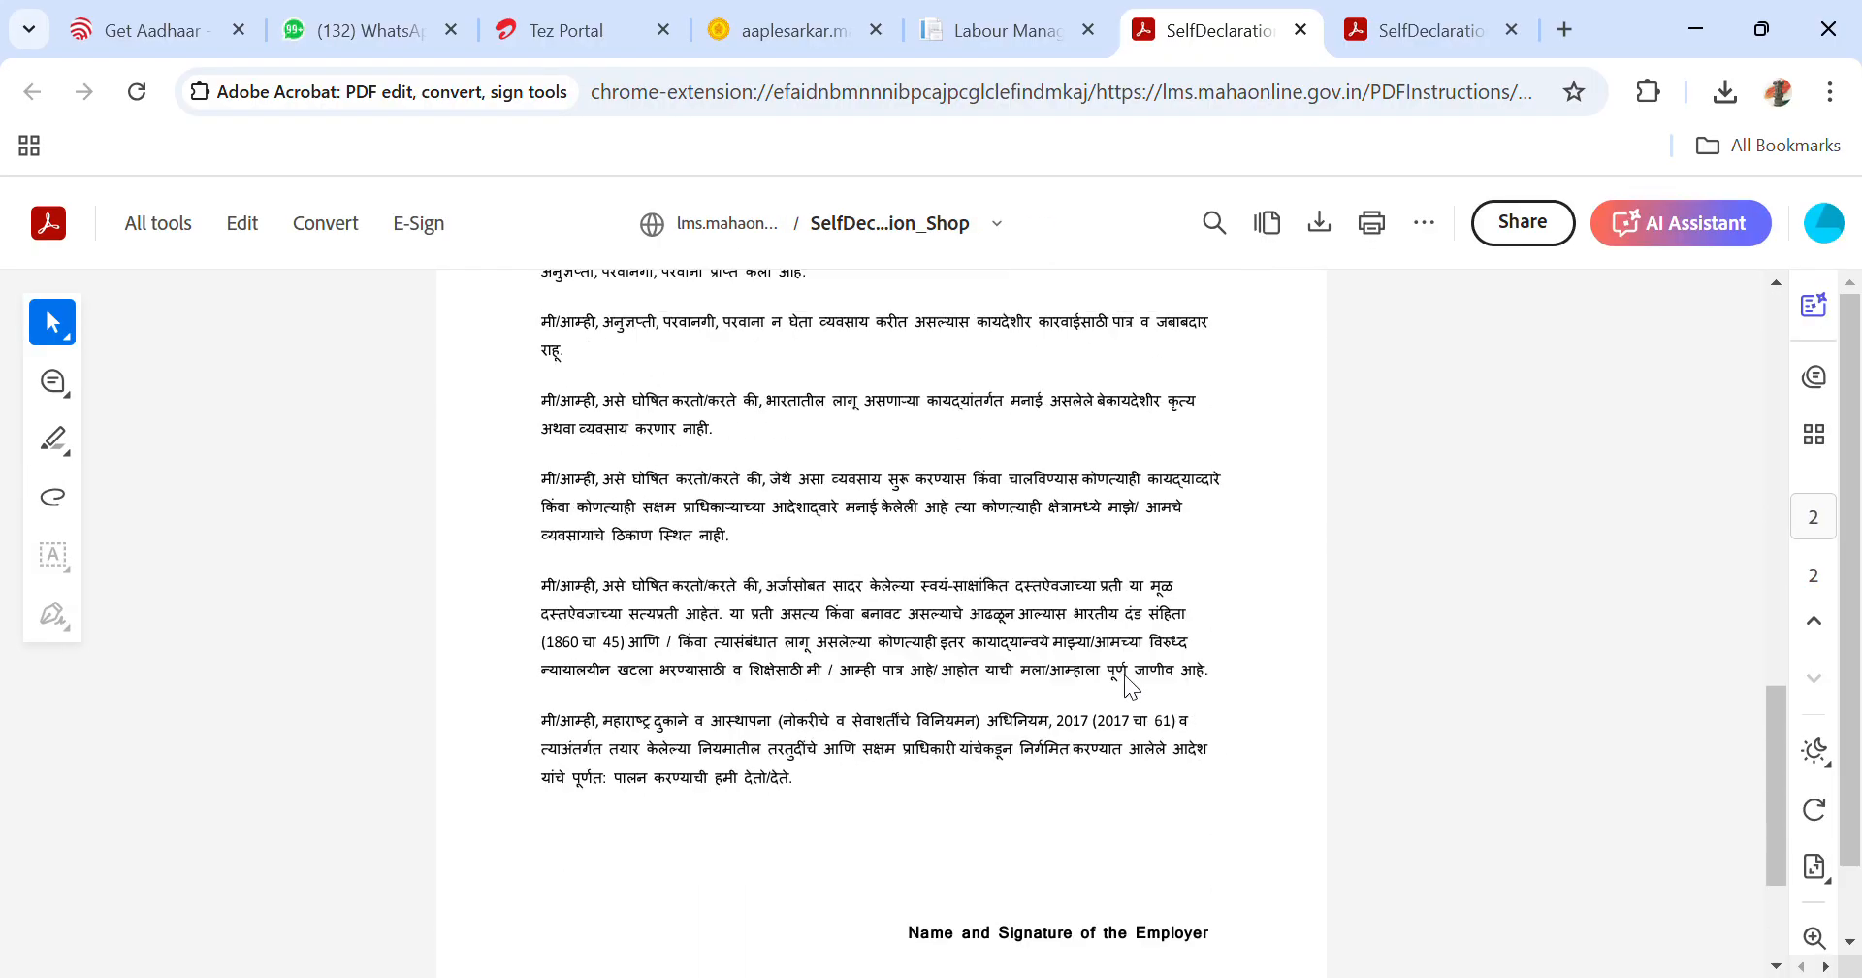
scroll(1054, 608, down, 1)
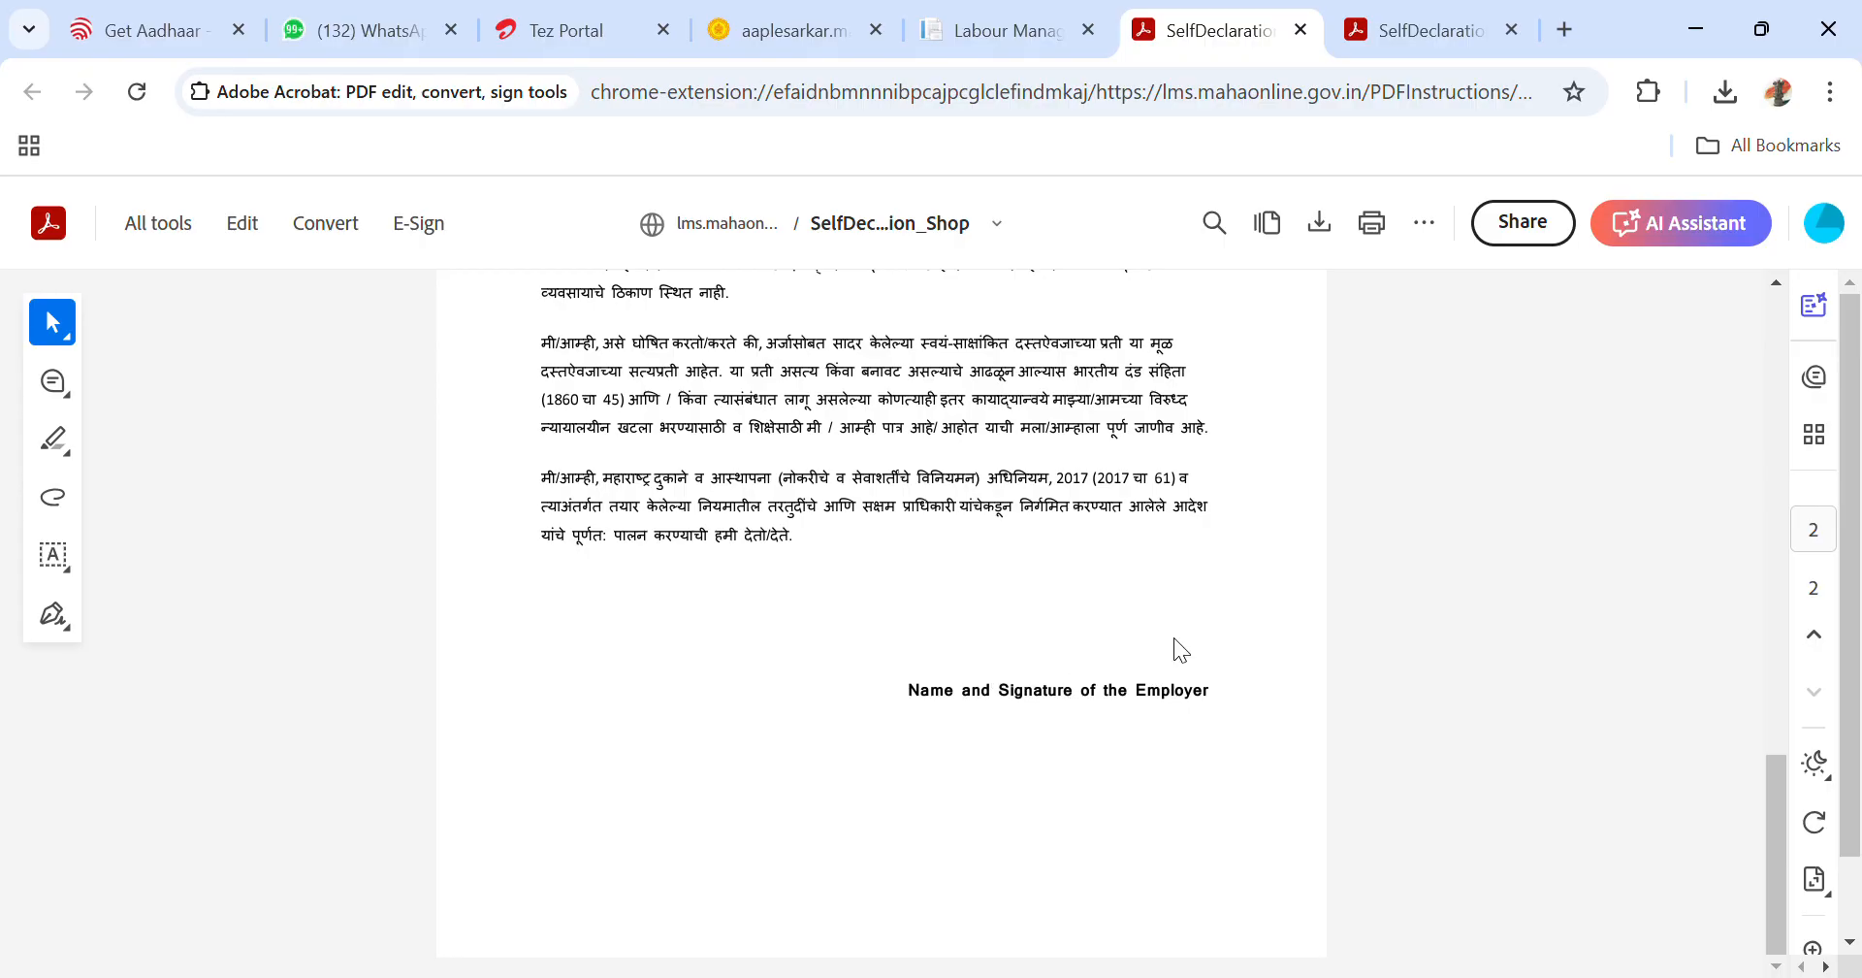
scroll(1216, 667, up, 3)
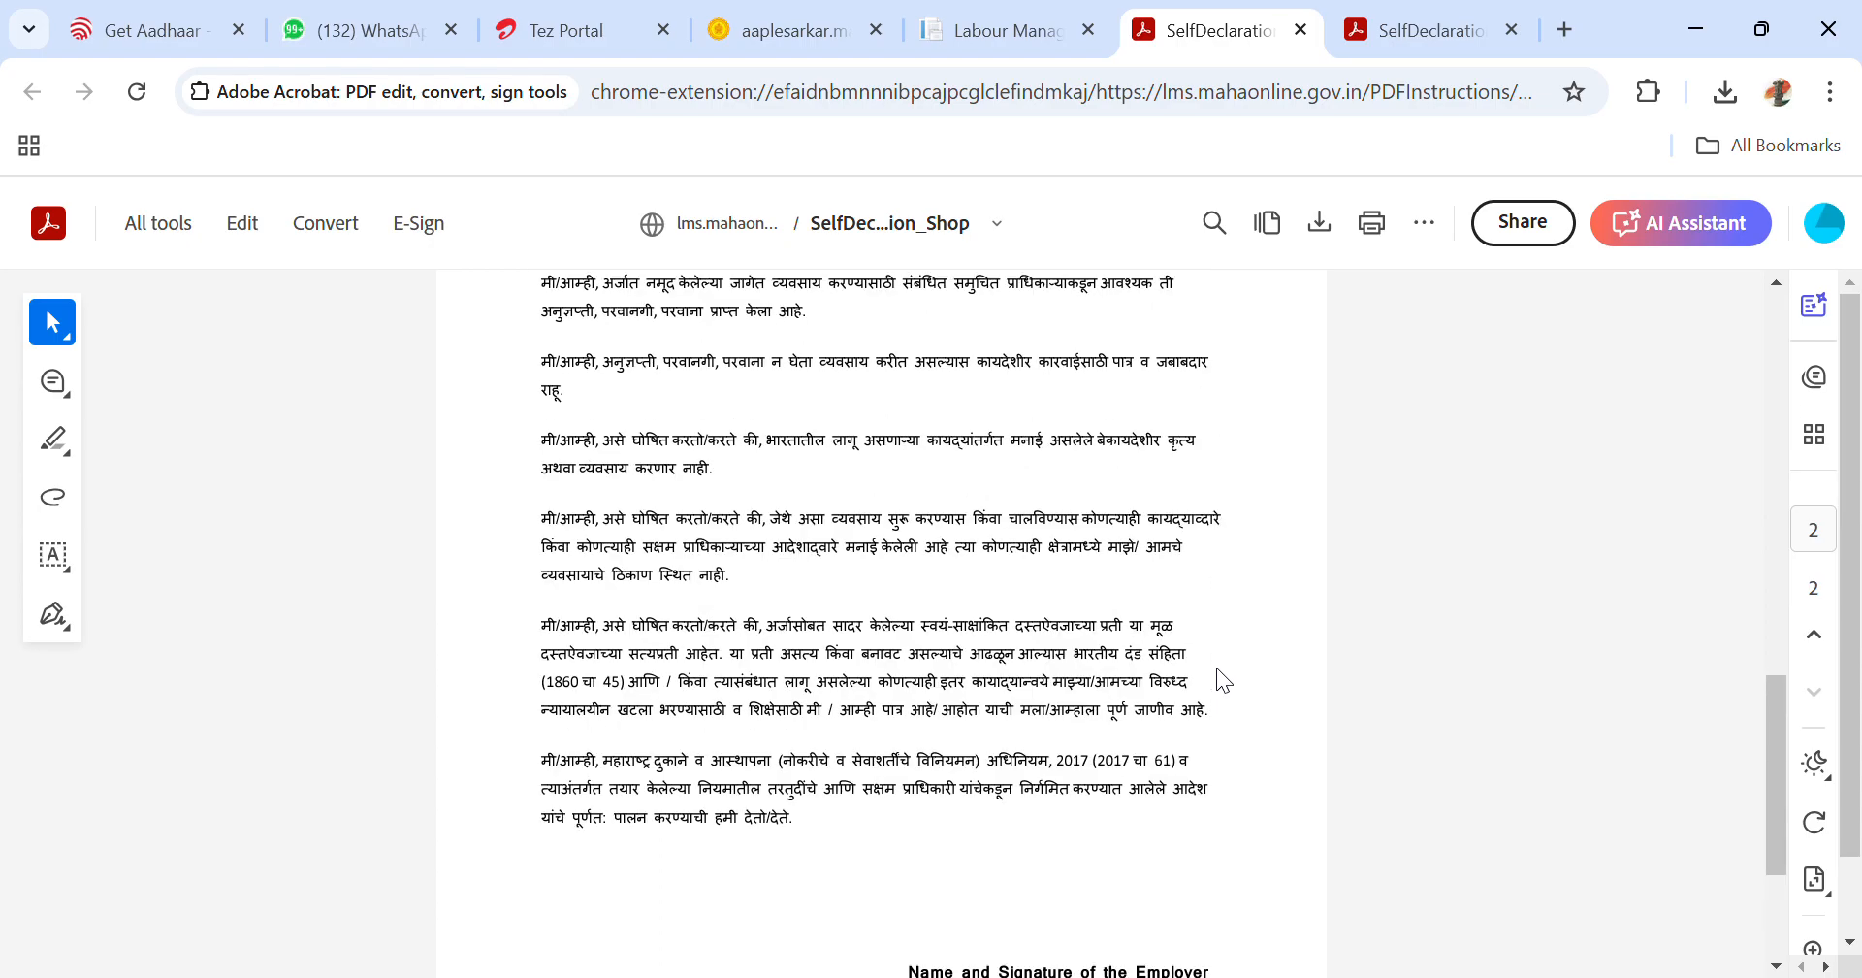
click(978, 3)
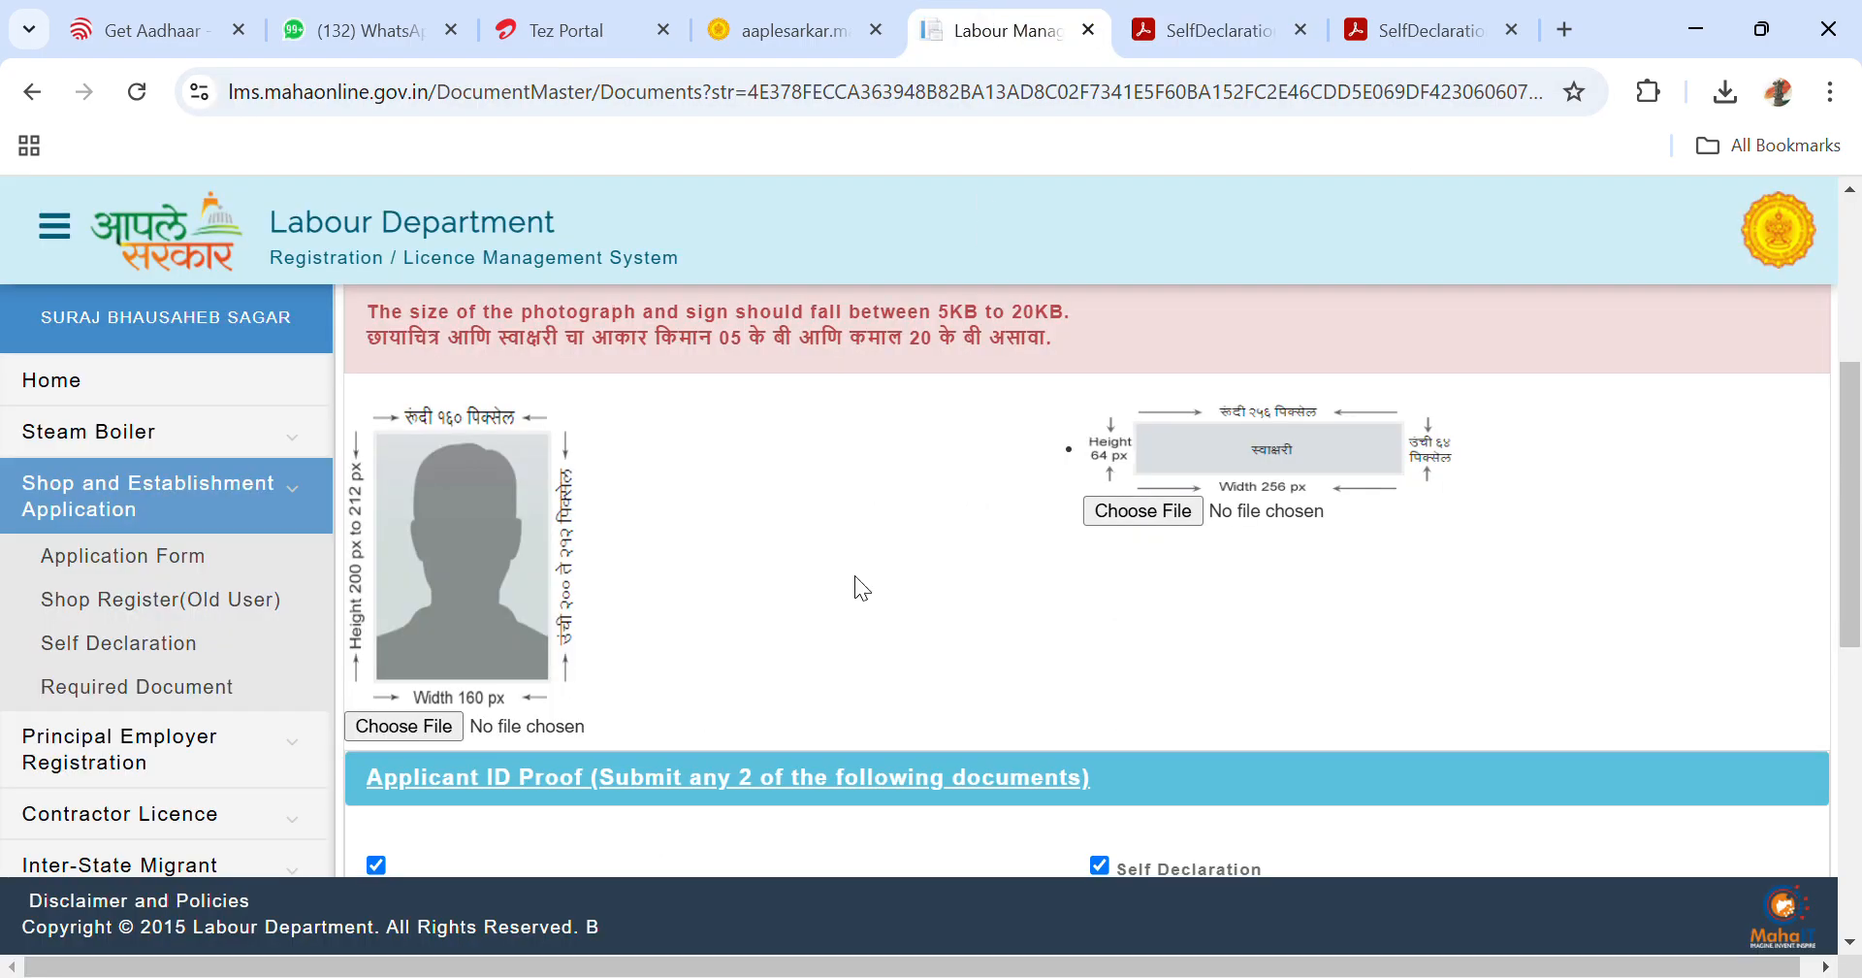
Tick 'Actual photo of the establishment' under Compulsory Documents and review the upload page.
scroll(873, 553, down, 5)
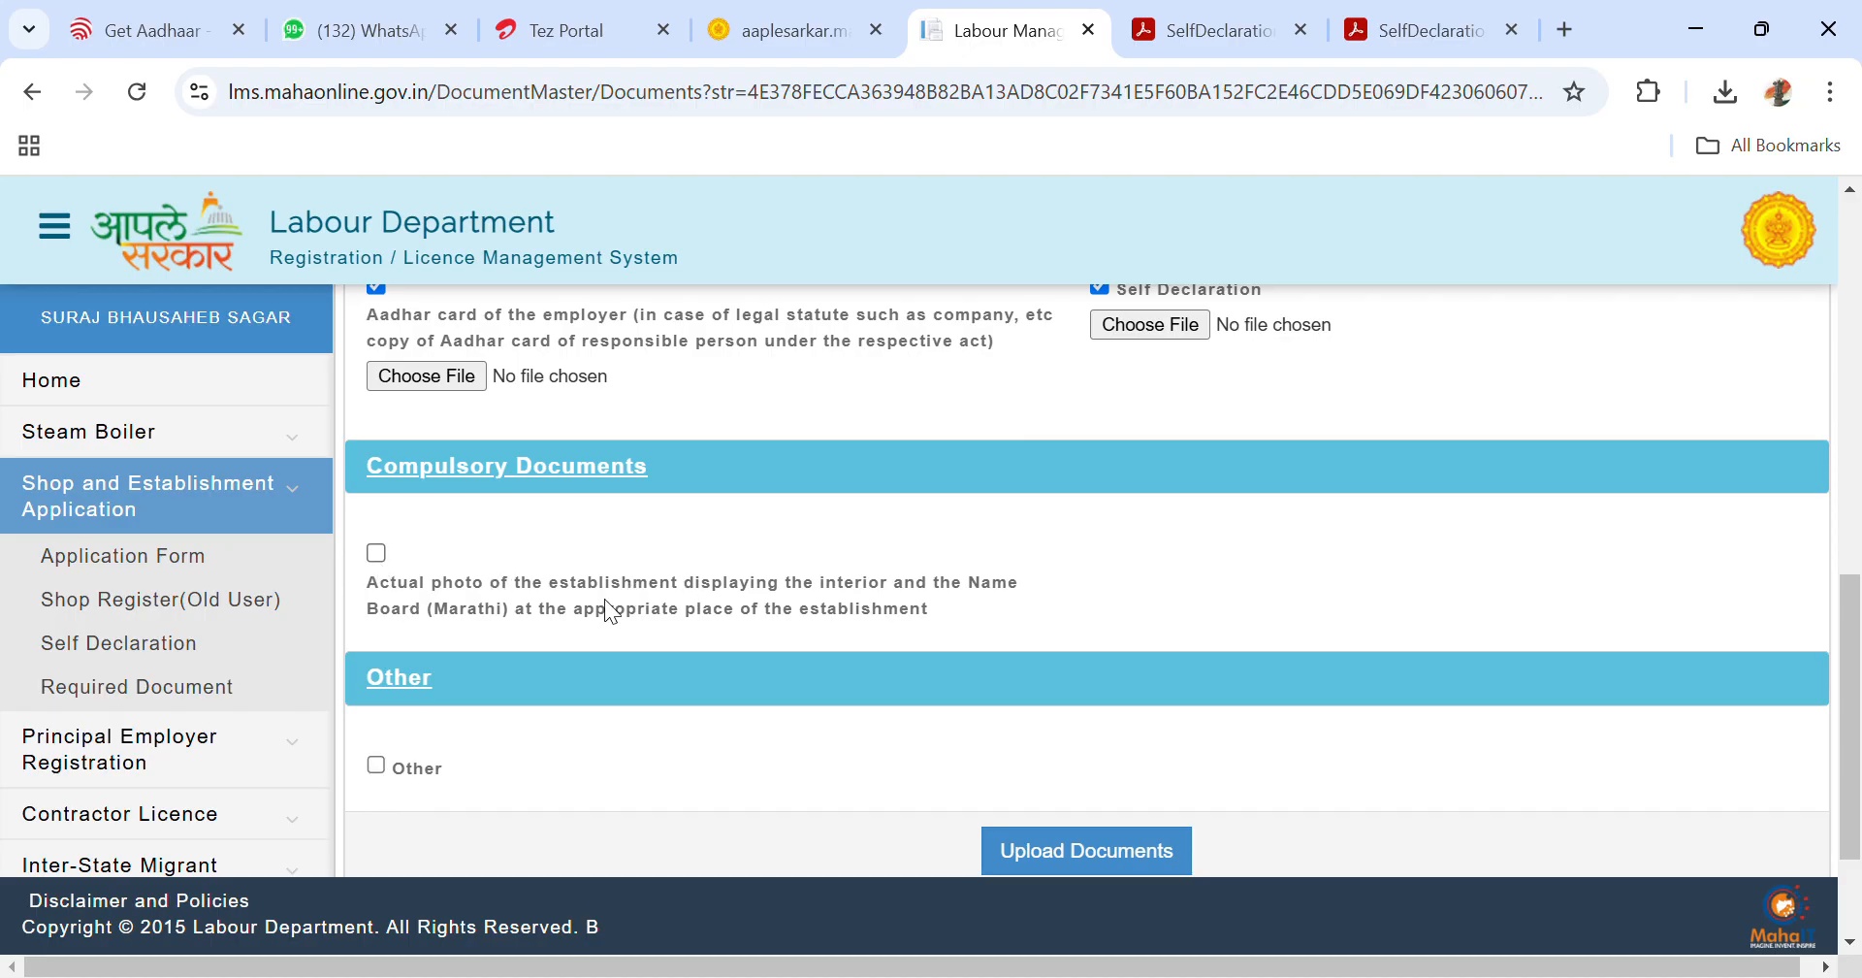
click(375, 554)
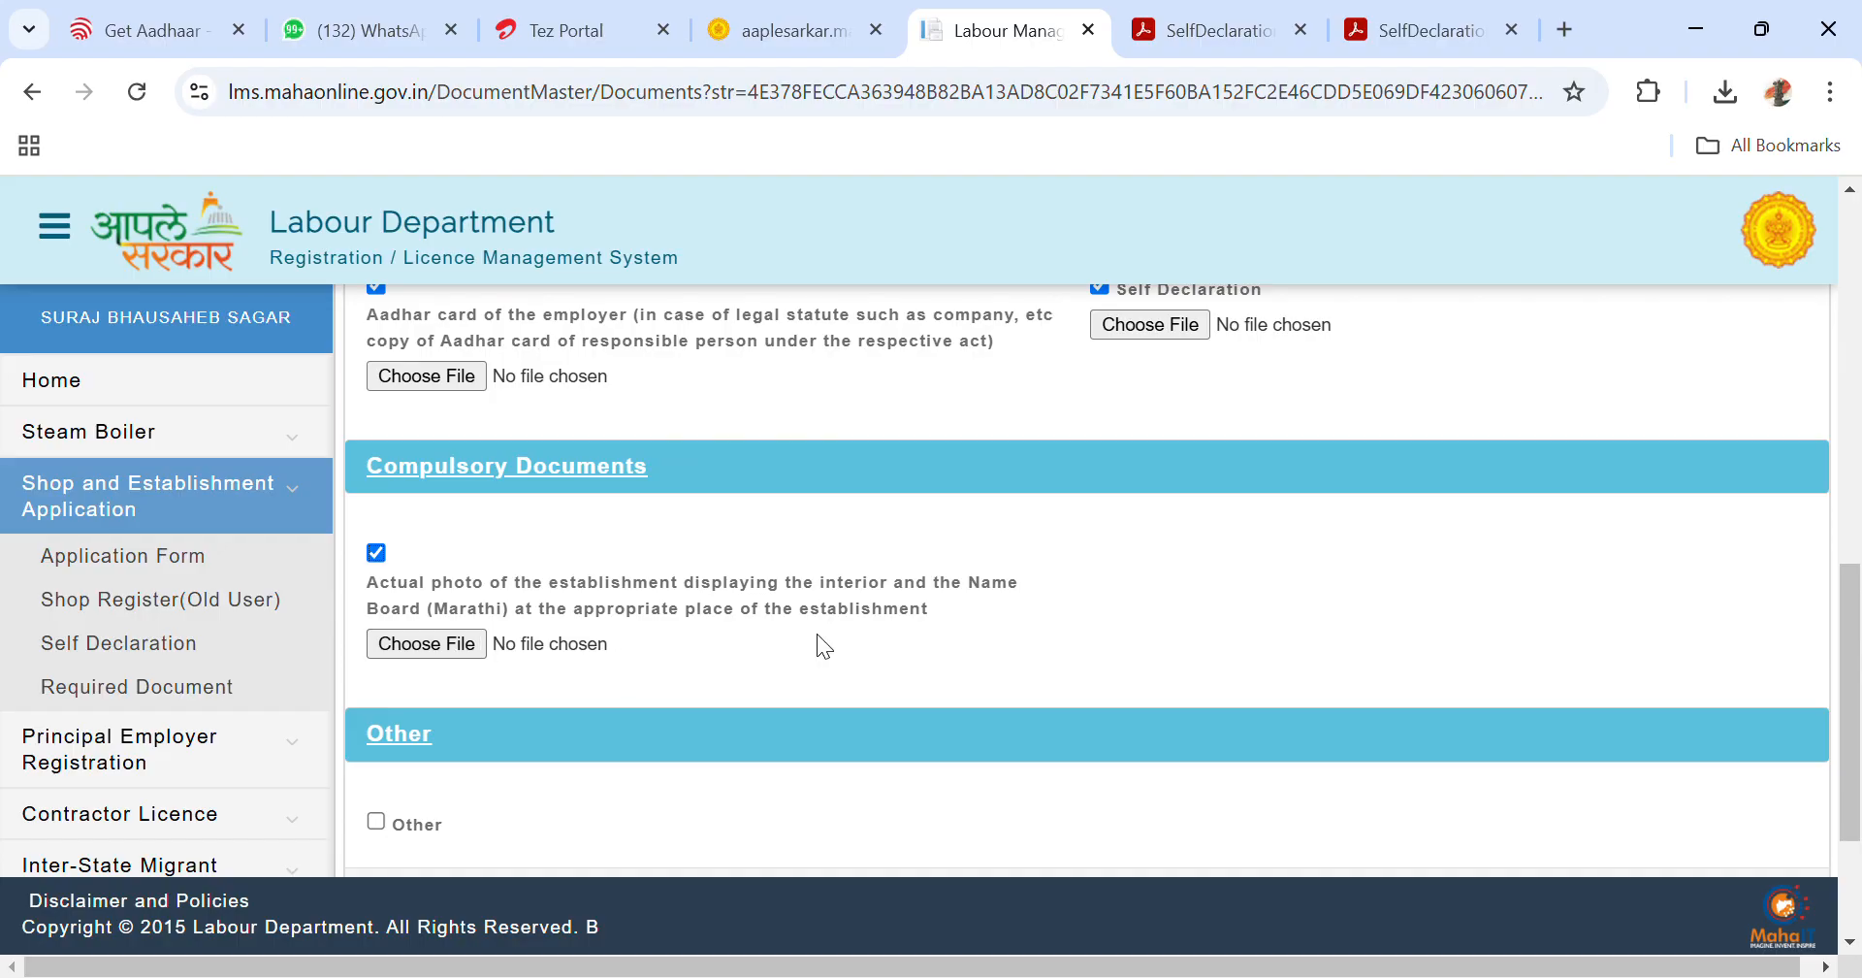
scroll(834, 636, down, 1)
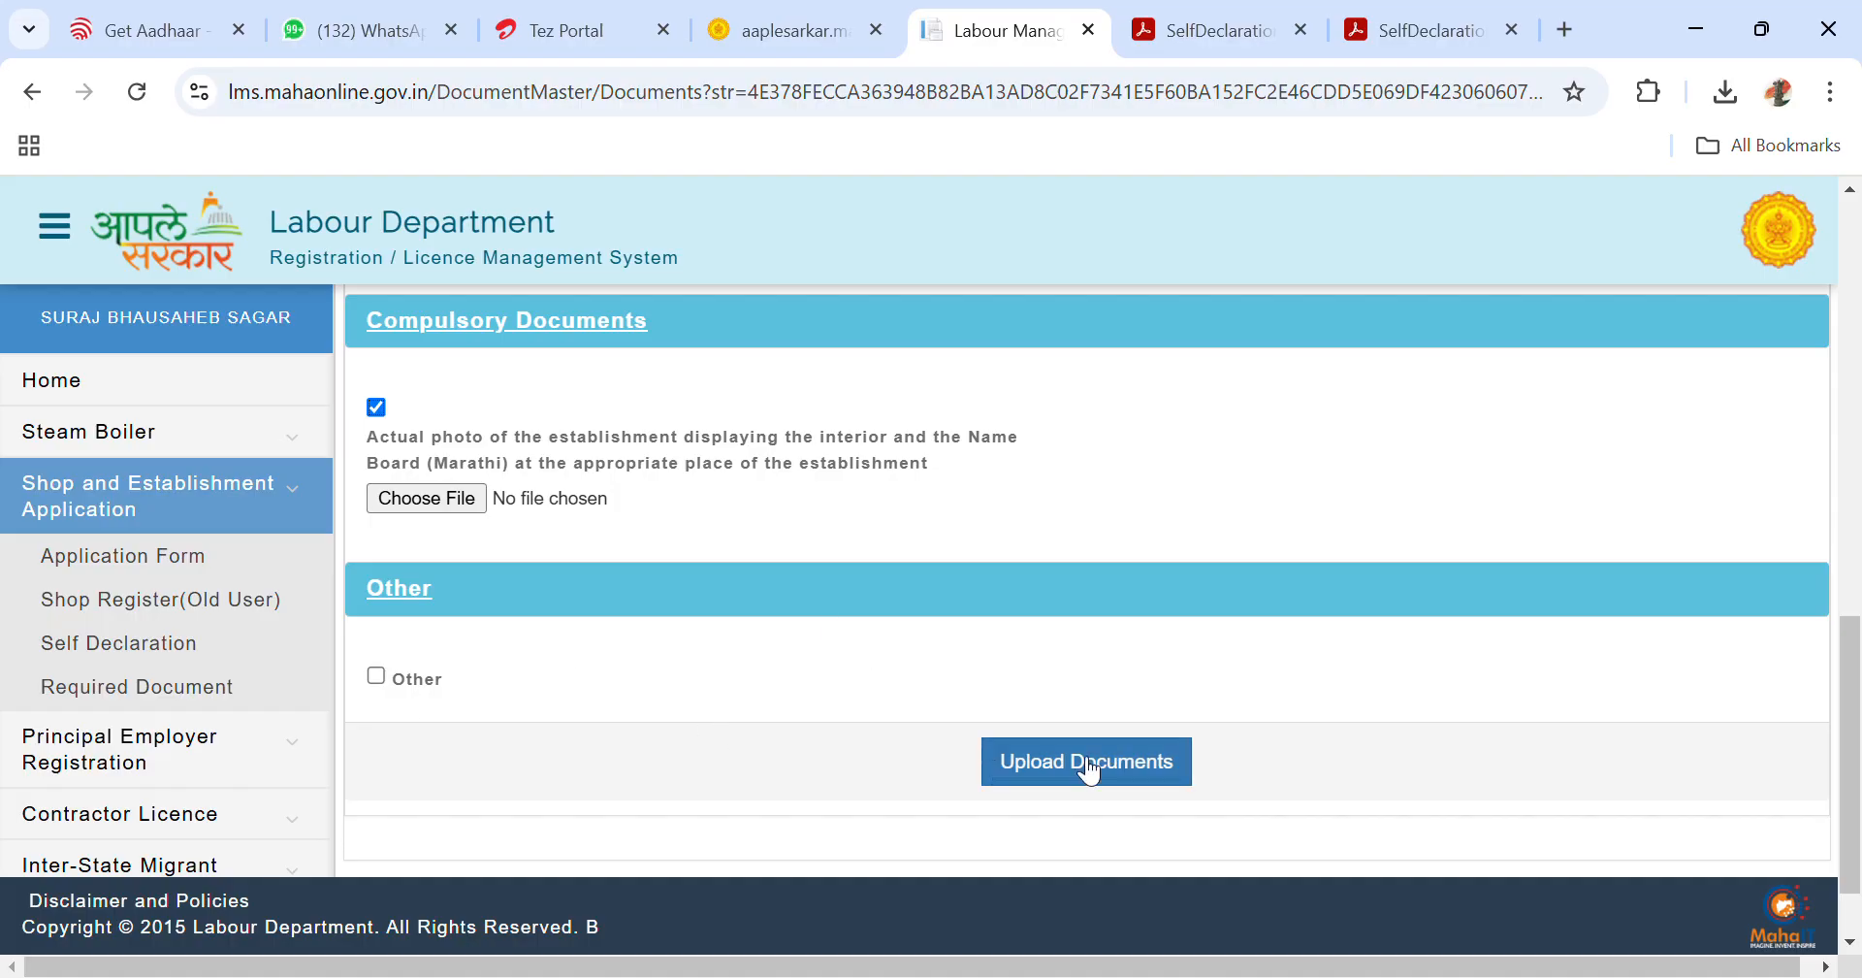
scroll(1330, 660, up, 7)
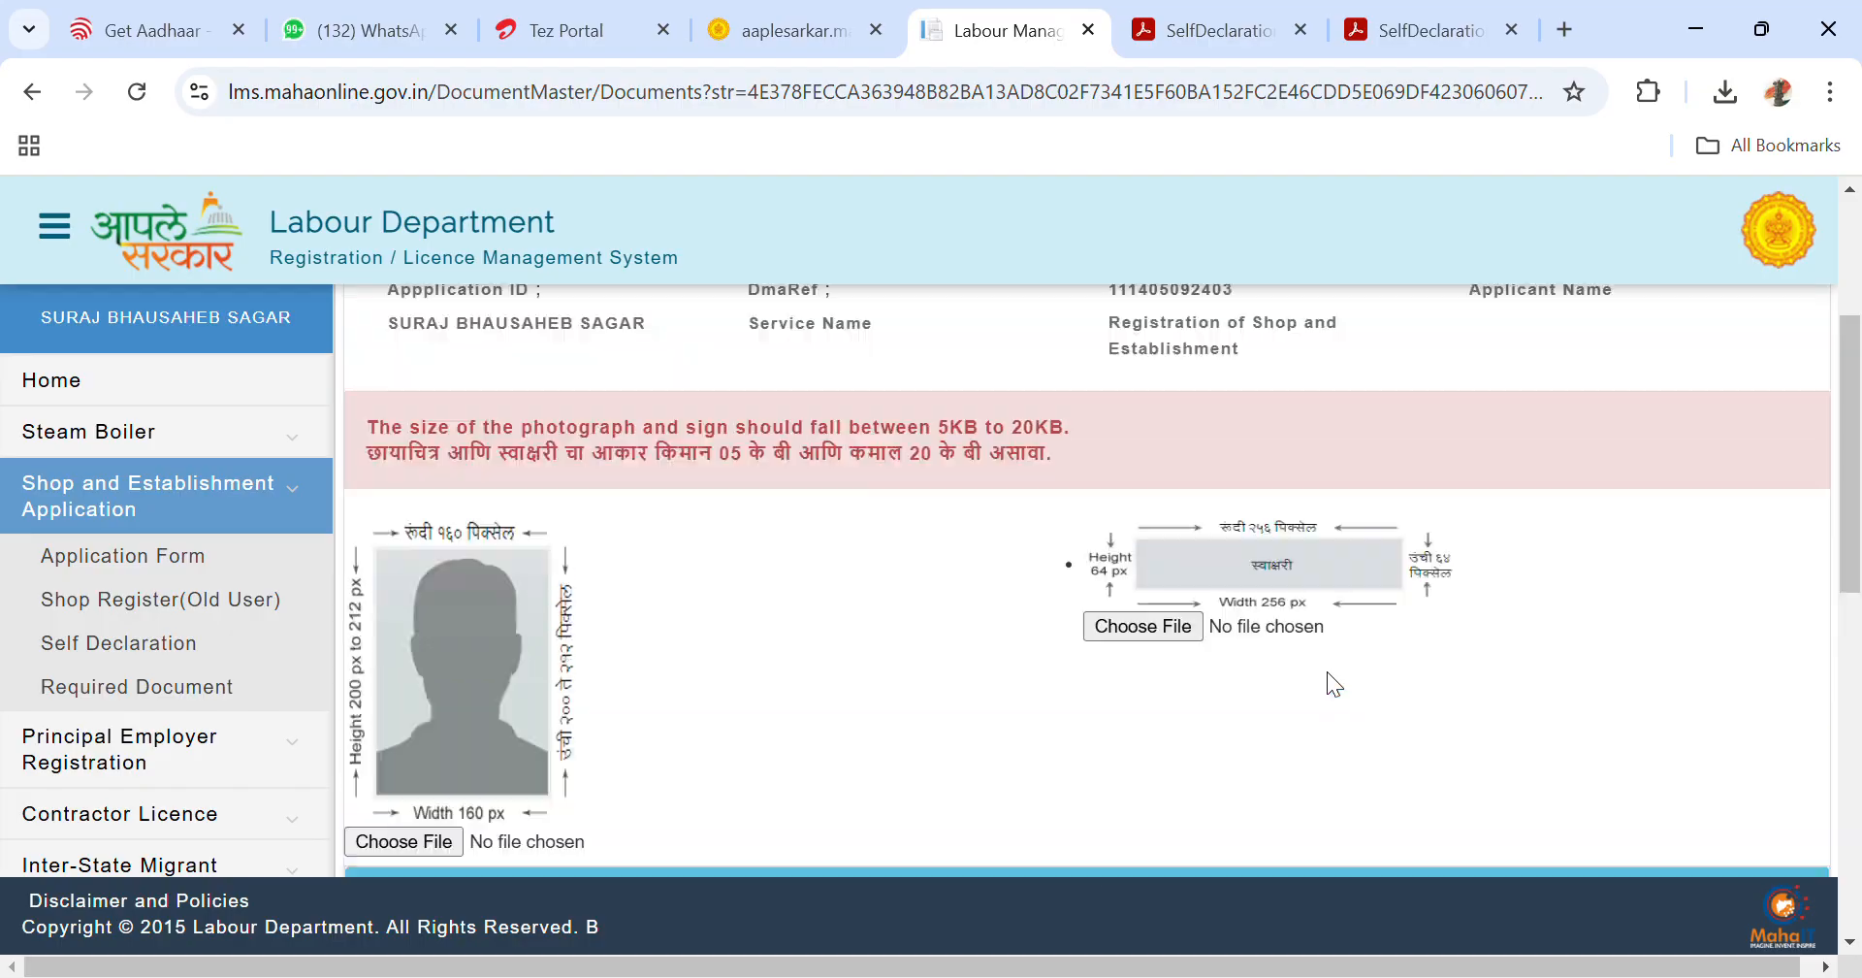
scroll(1327, 672, up, 4)
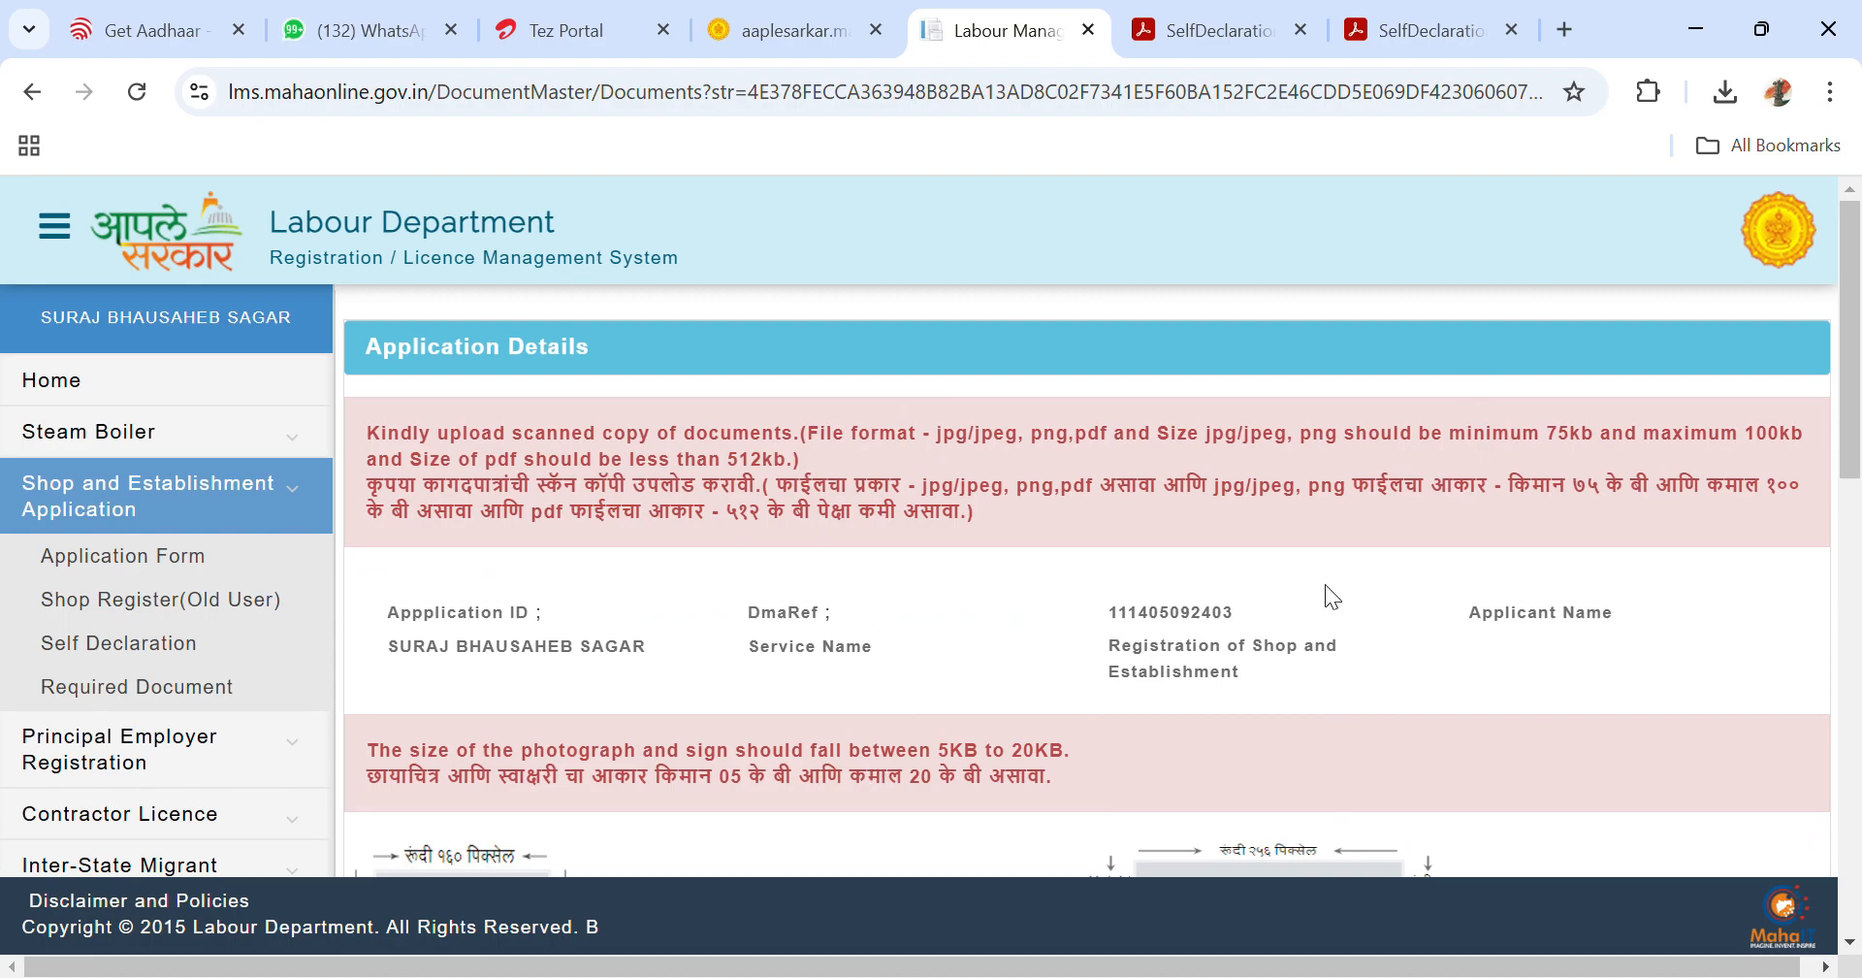
scroll(1405, 630, down, 11)
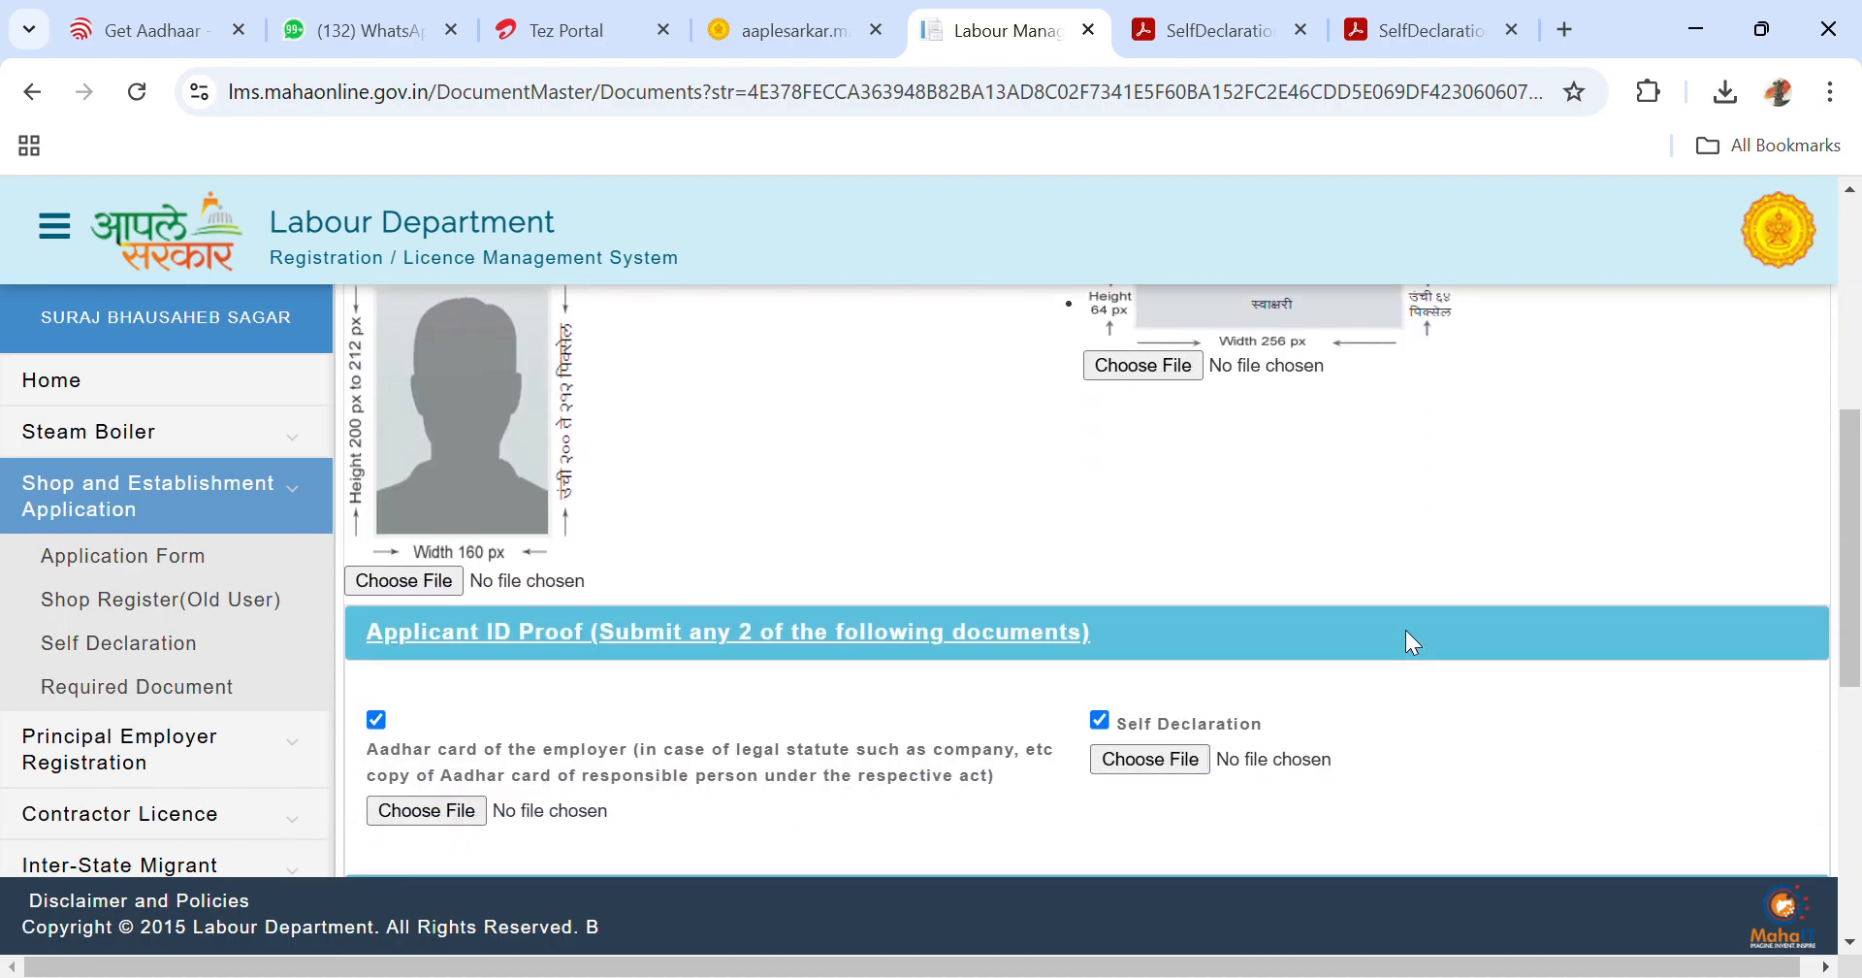
scroll(1407, 631, down, 2)
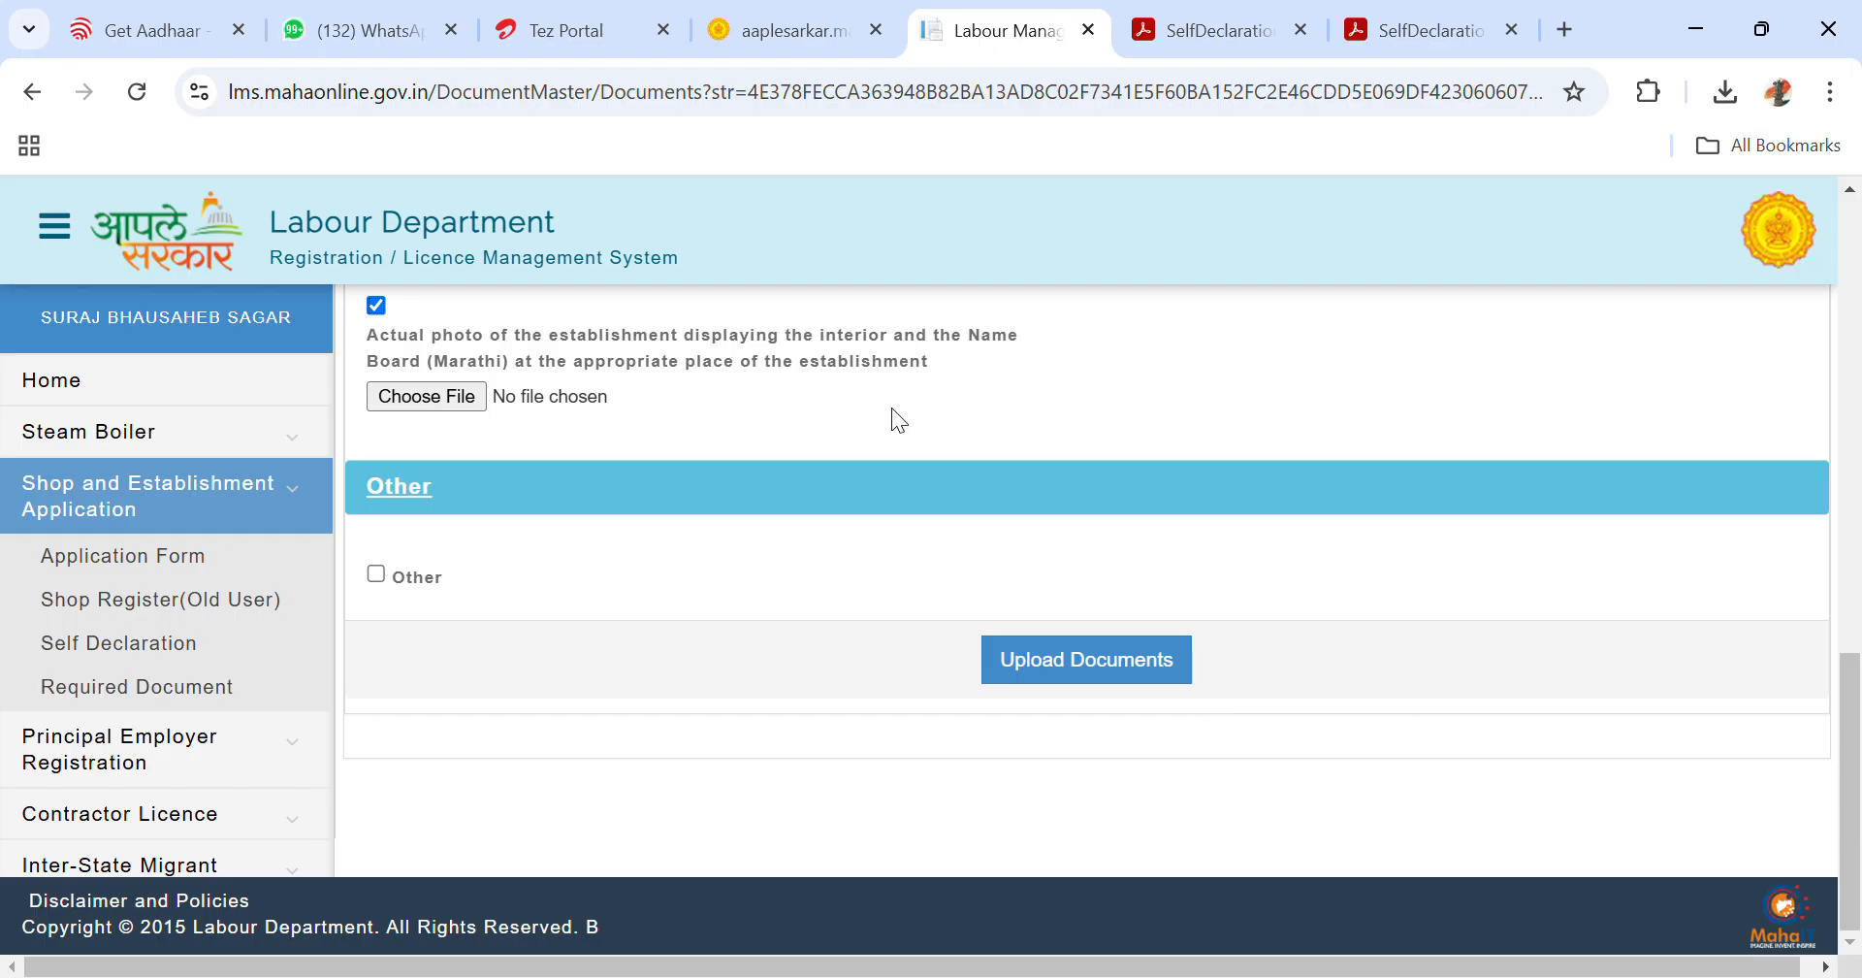
scroll(1035, 427, up, 8)
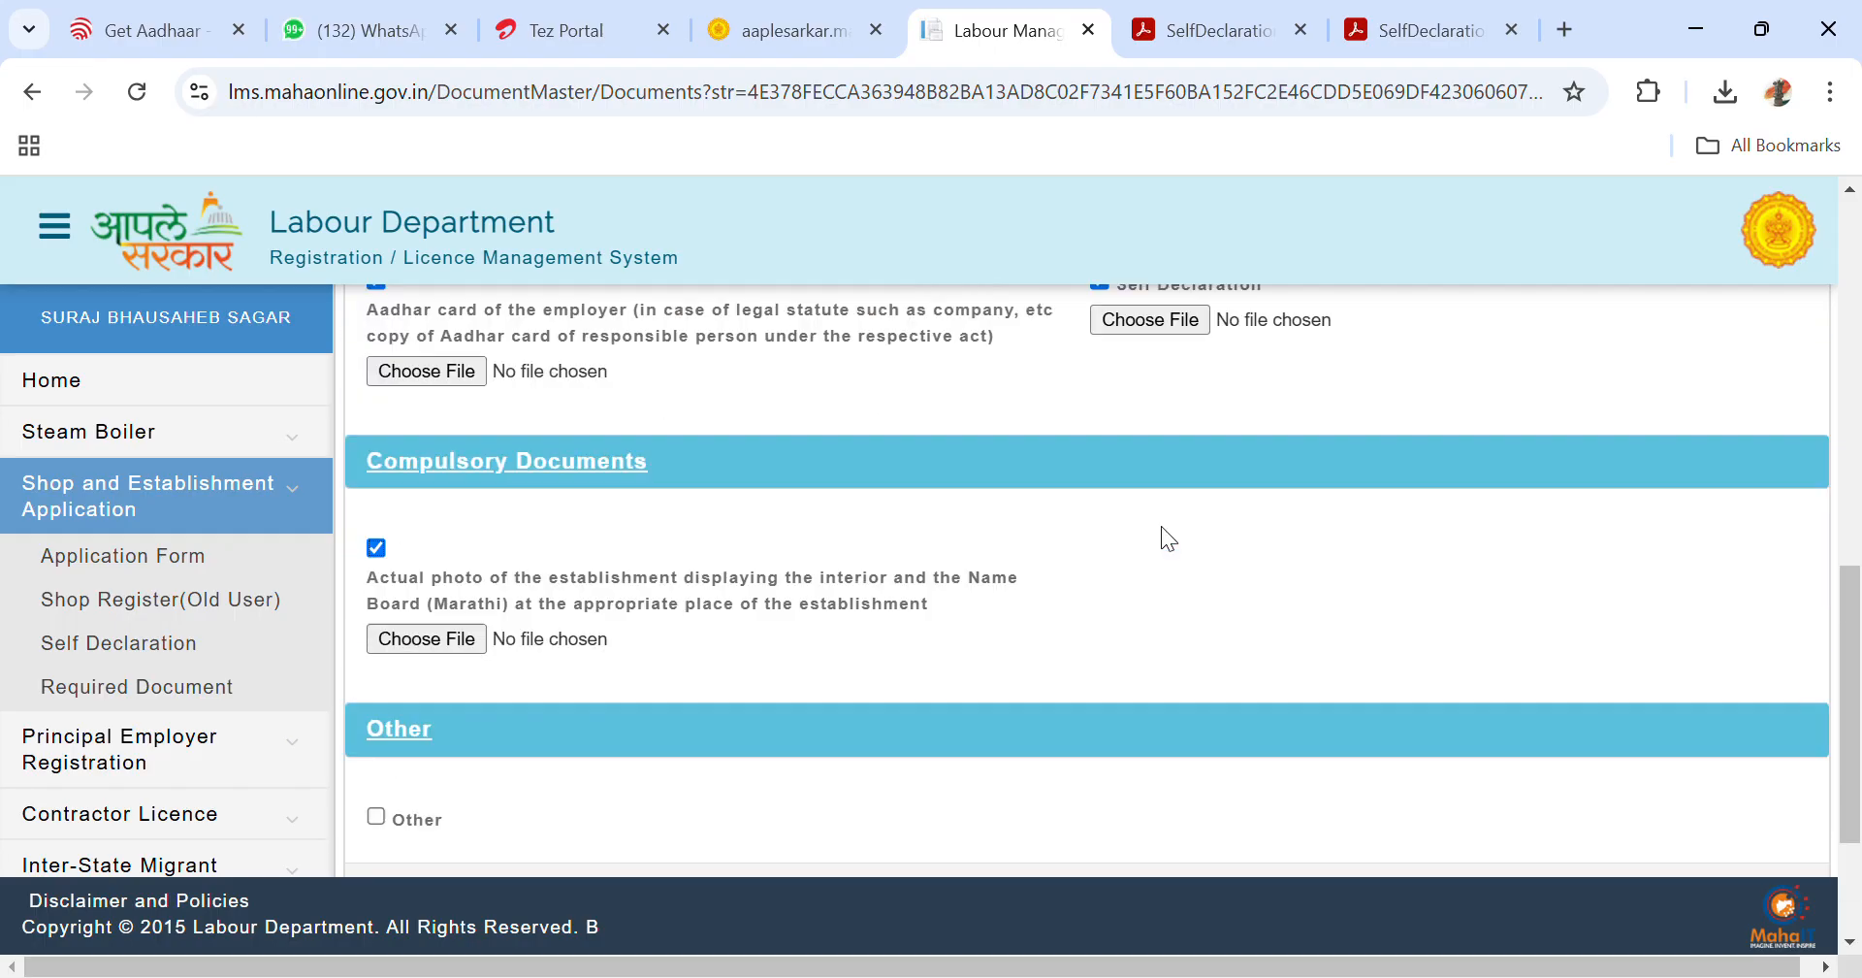
scroll(1368, 611, up, 4)
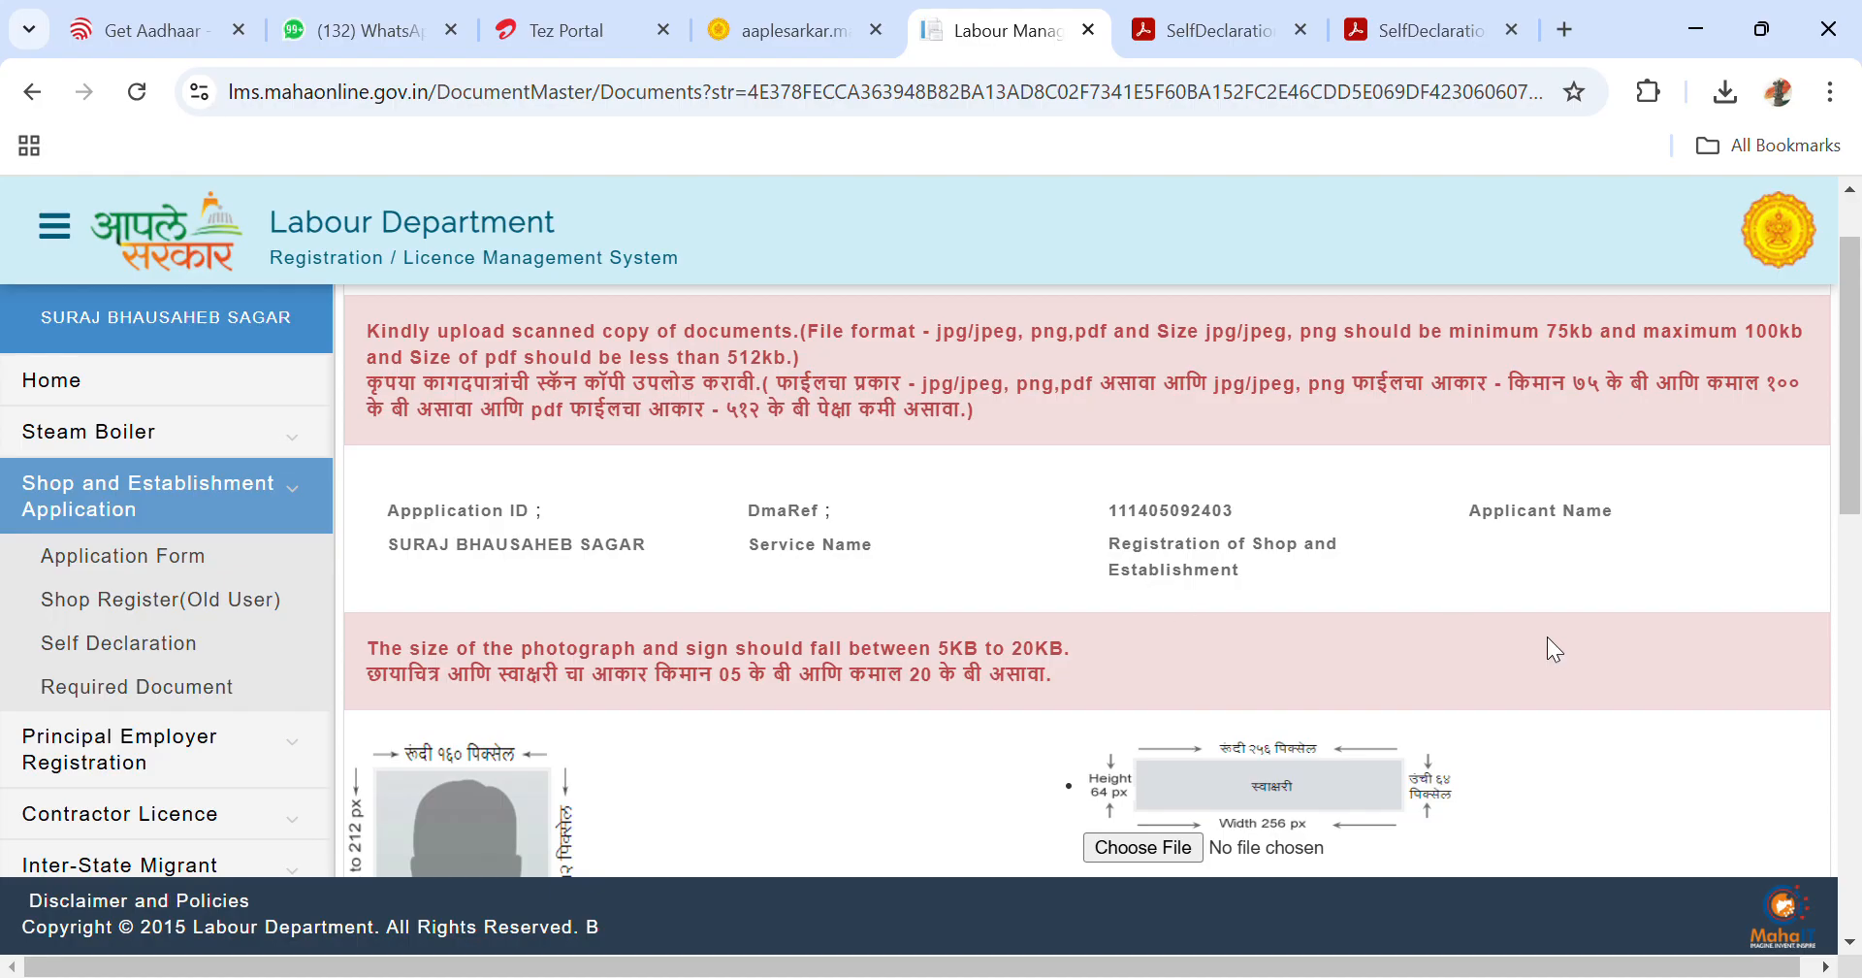
scroll(1543, 632, down, 10)
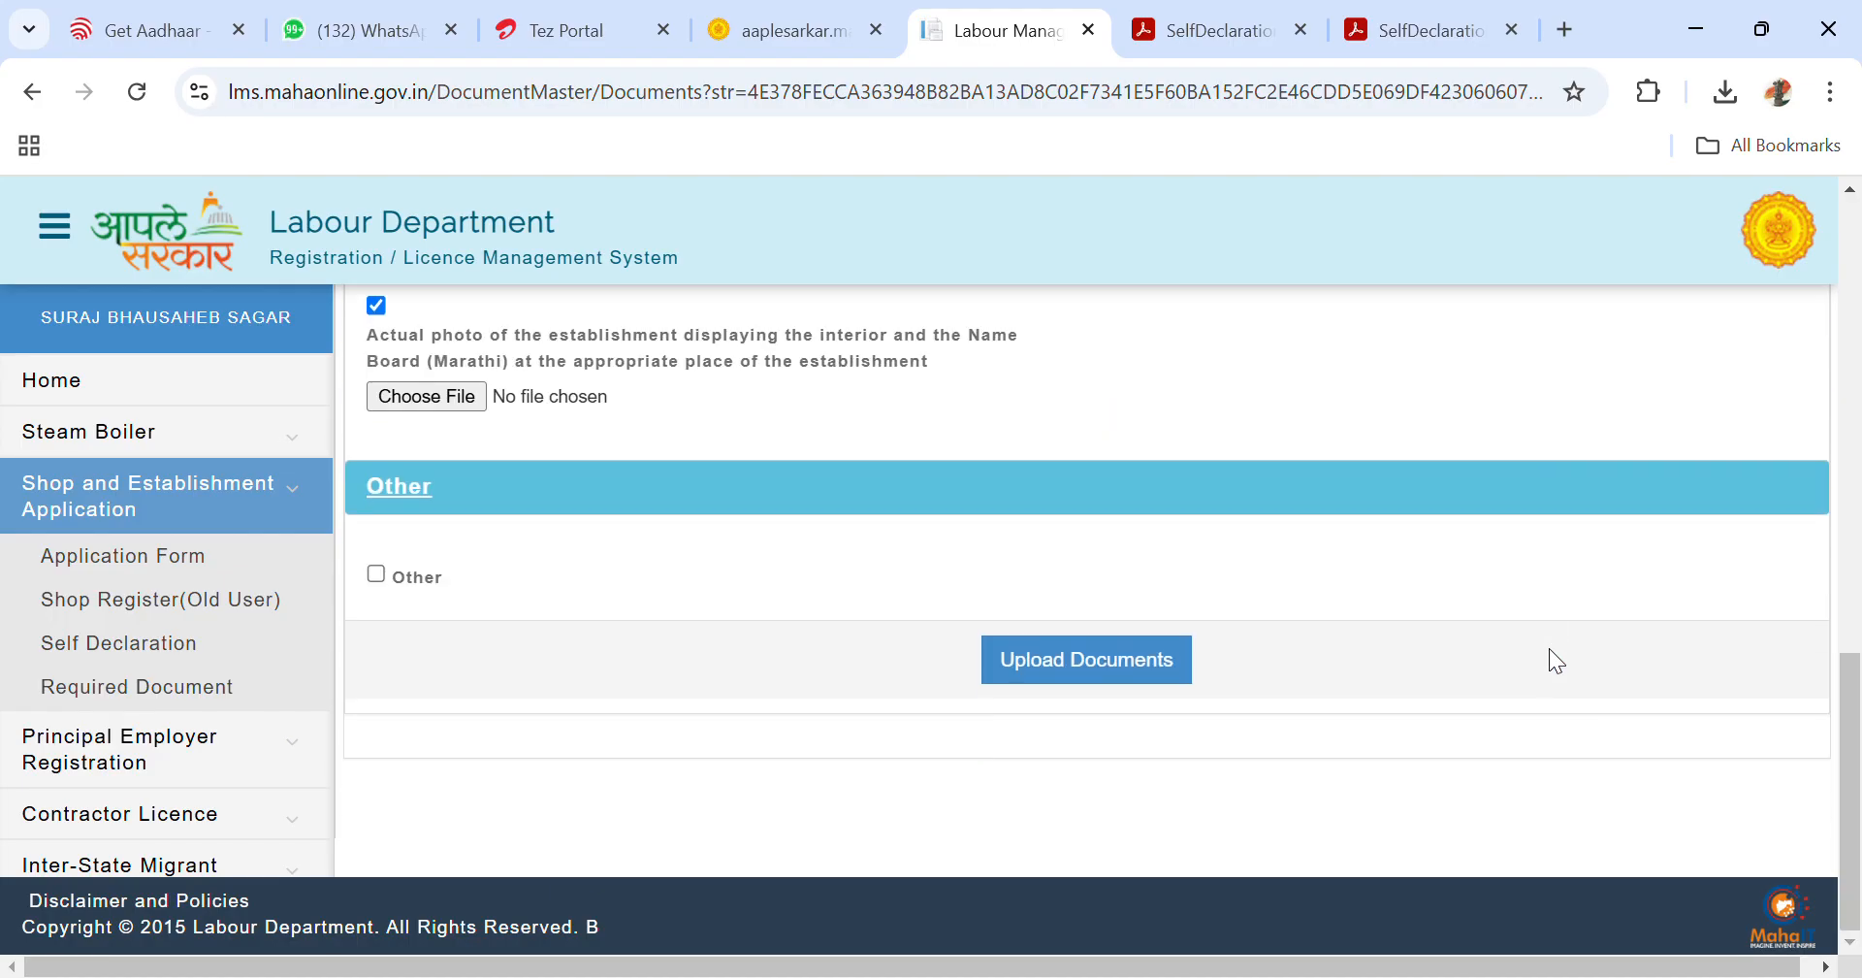